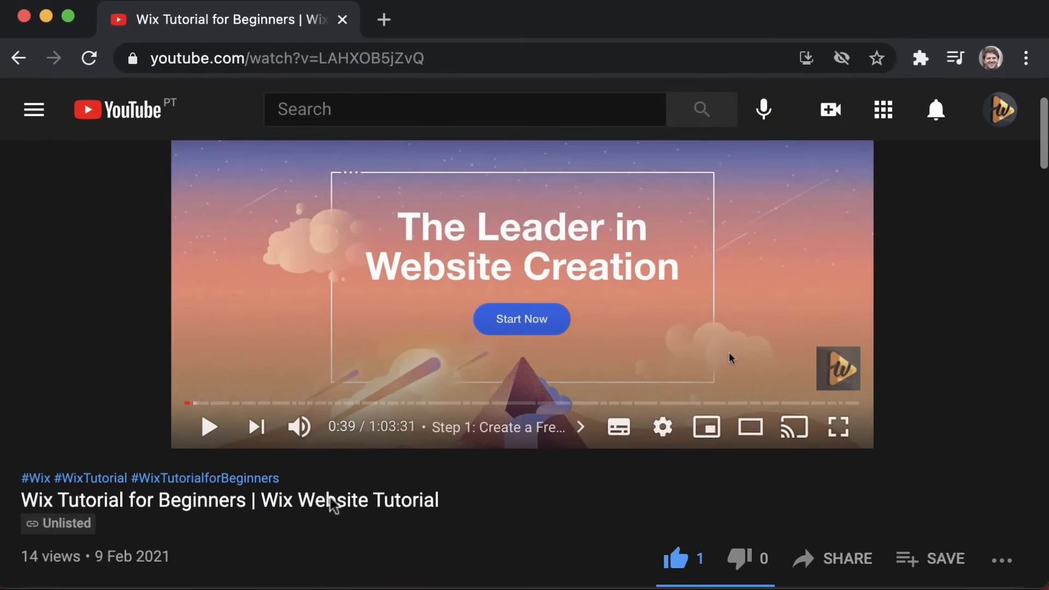
- Open the Wix site from the link in the video's description and start the sign-up for website creation
scroll(334, 506, "down", 5)
left_click(343, 436)
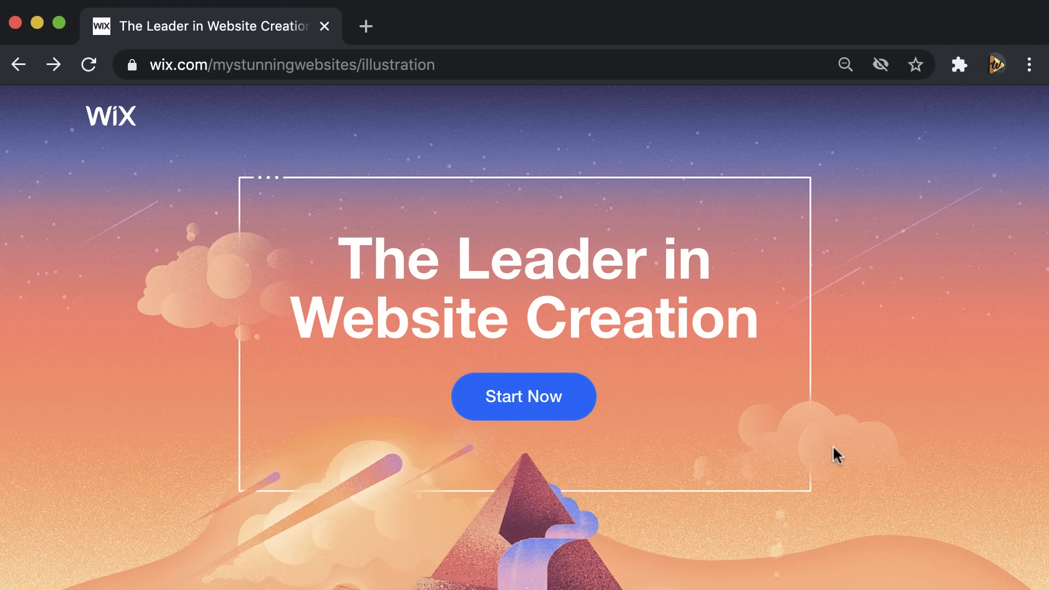
left_click(514, 394)
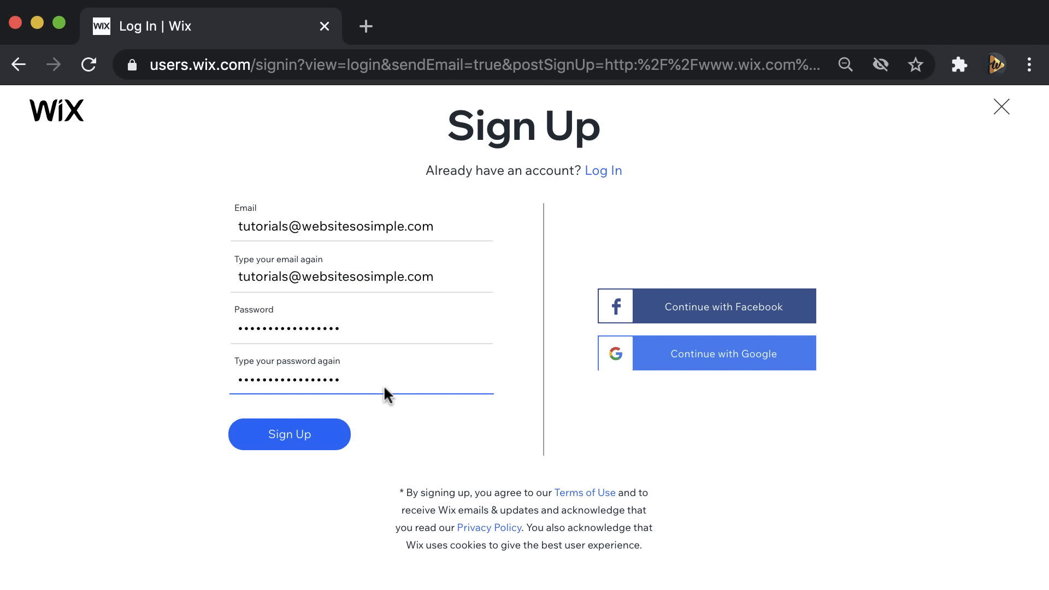
- Submit the completed Wix sign-up form and save the new account's login in LastPass
left_click(149, 436)
left_click(295, 432)
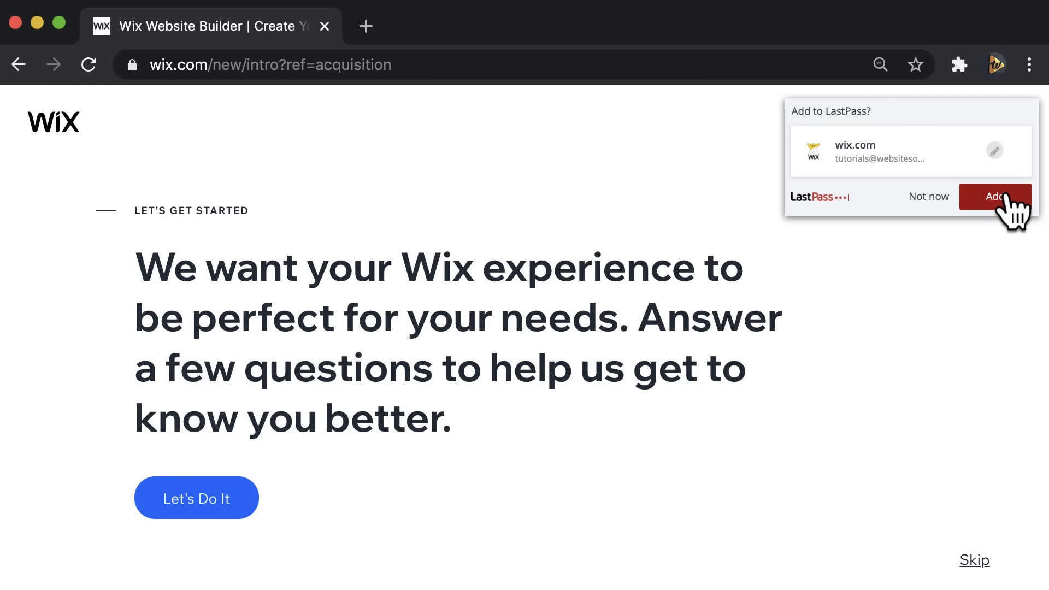
left_click(1003, 197)
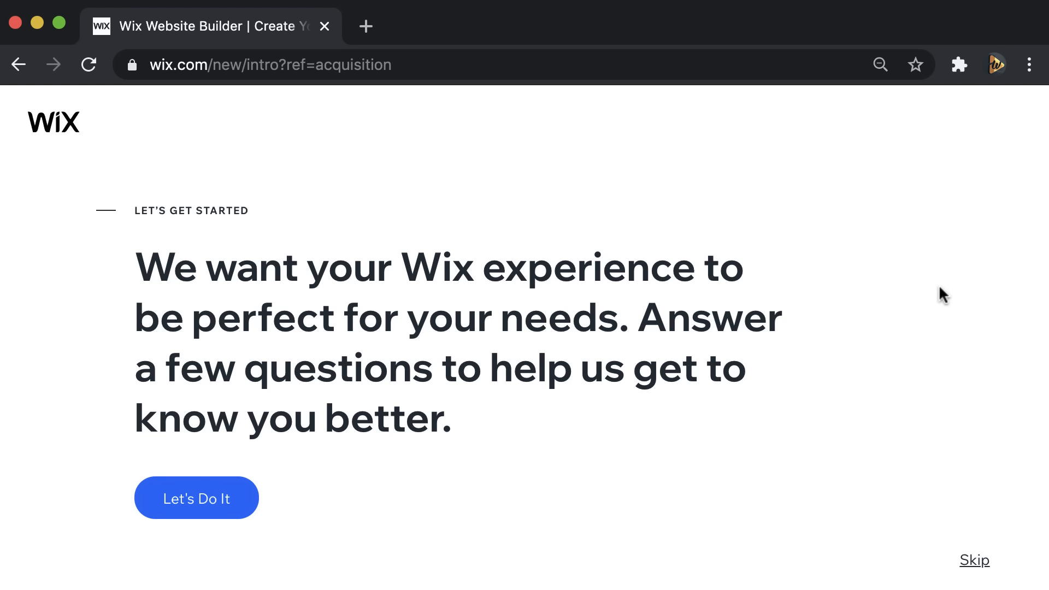
- Skip the introductory questions and confirm the account's email address through the Wix confirmation message in Gmail
left_click(974, 560)
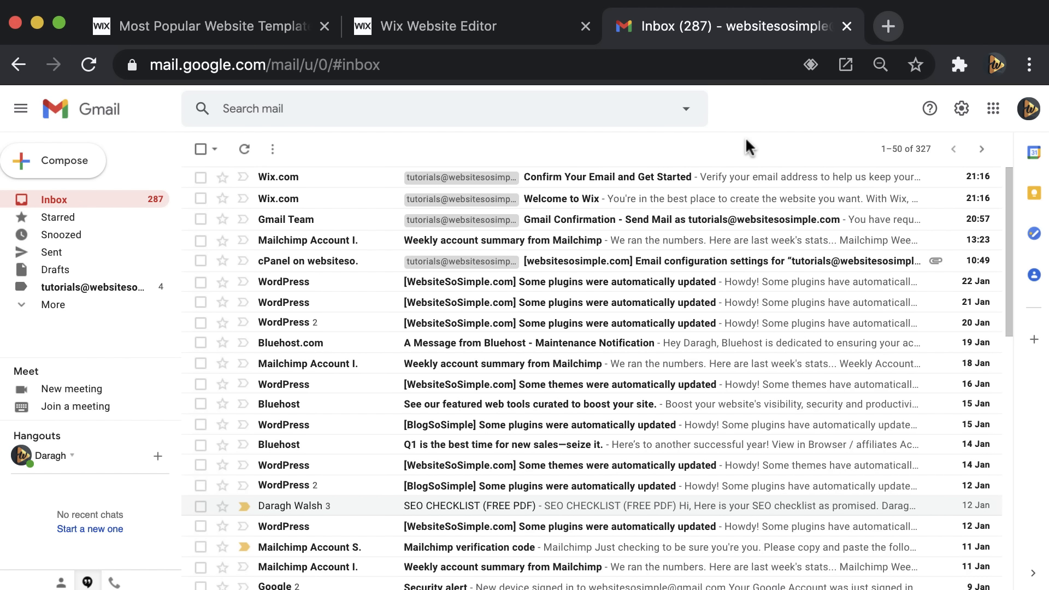
left_click(649, 177)
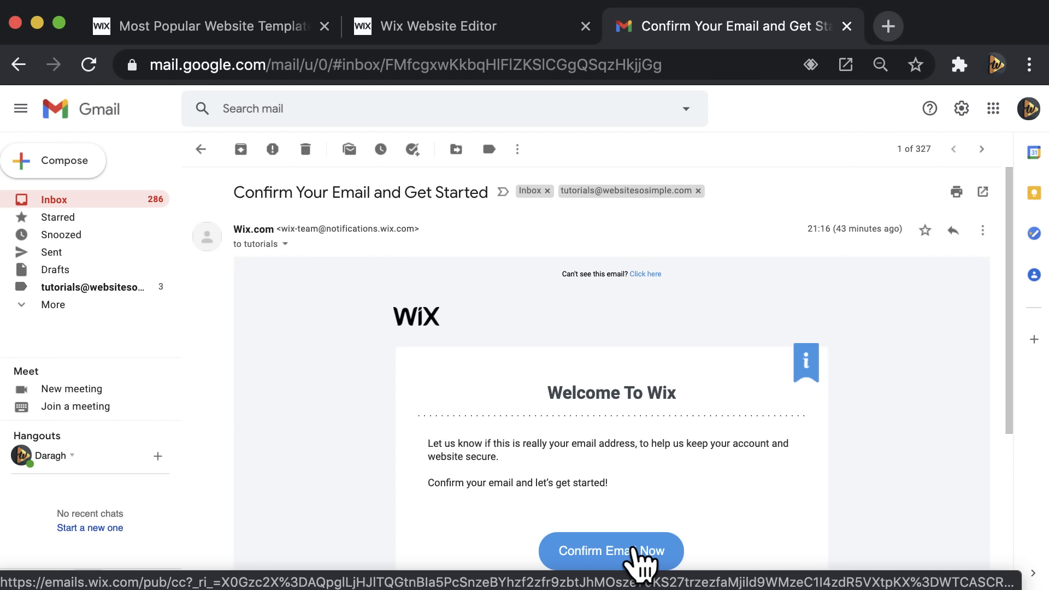
left_click(639, 552)
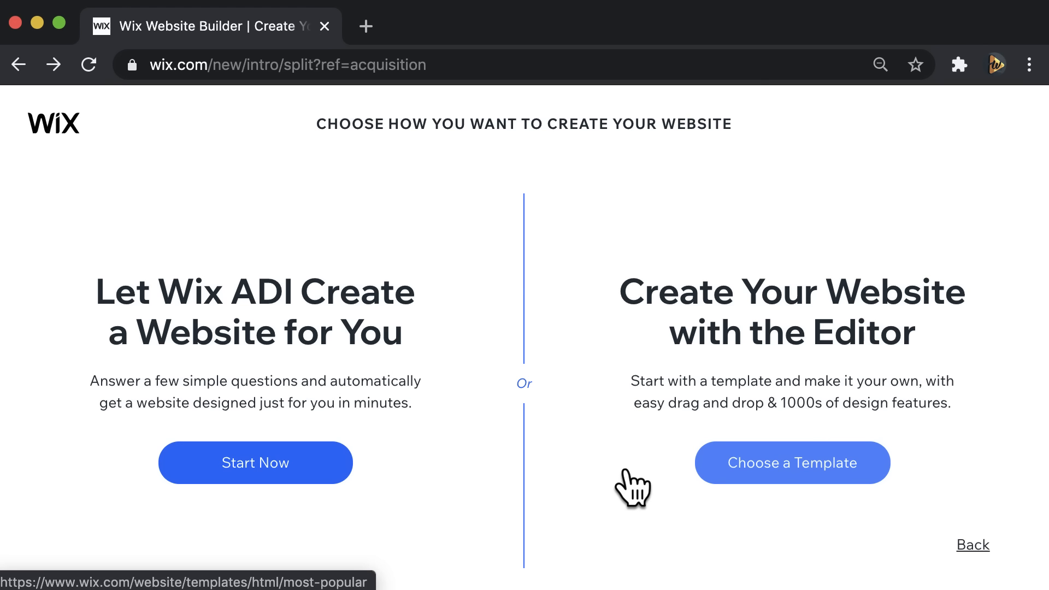
- Choose to create the website from an Editor template and look through the template categories, including Business & Services and Store
left_click(801, 463)
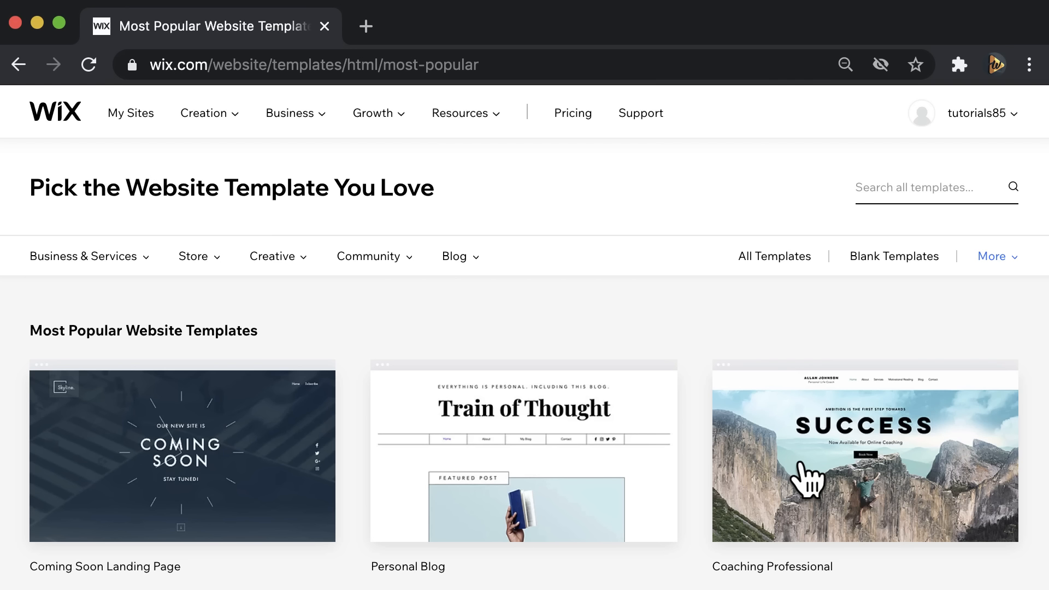
left_click(144, 257)
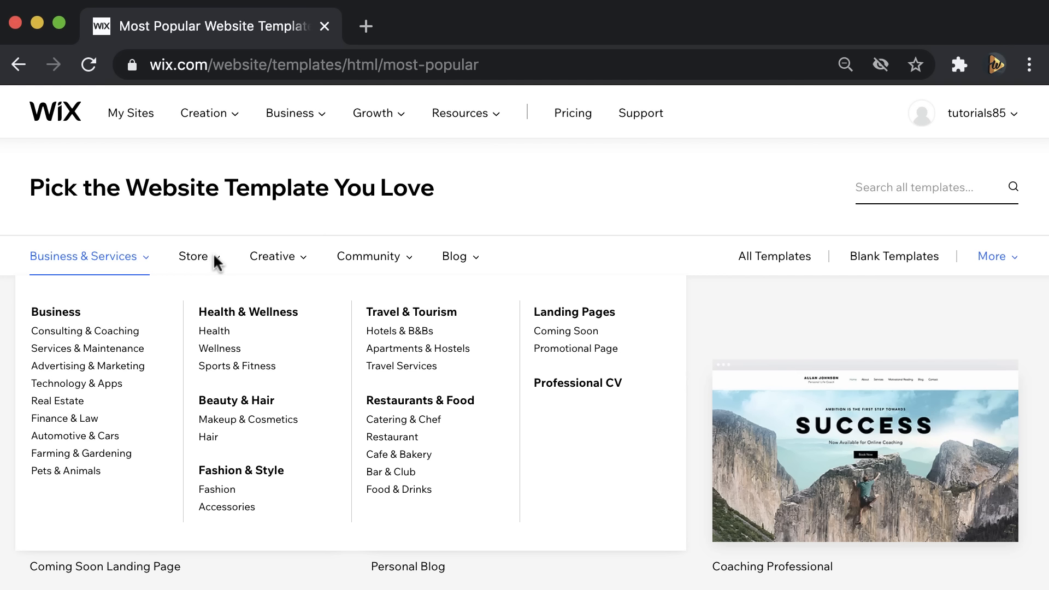
mouse_move(212, 261)
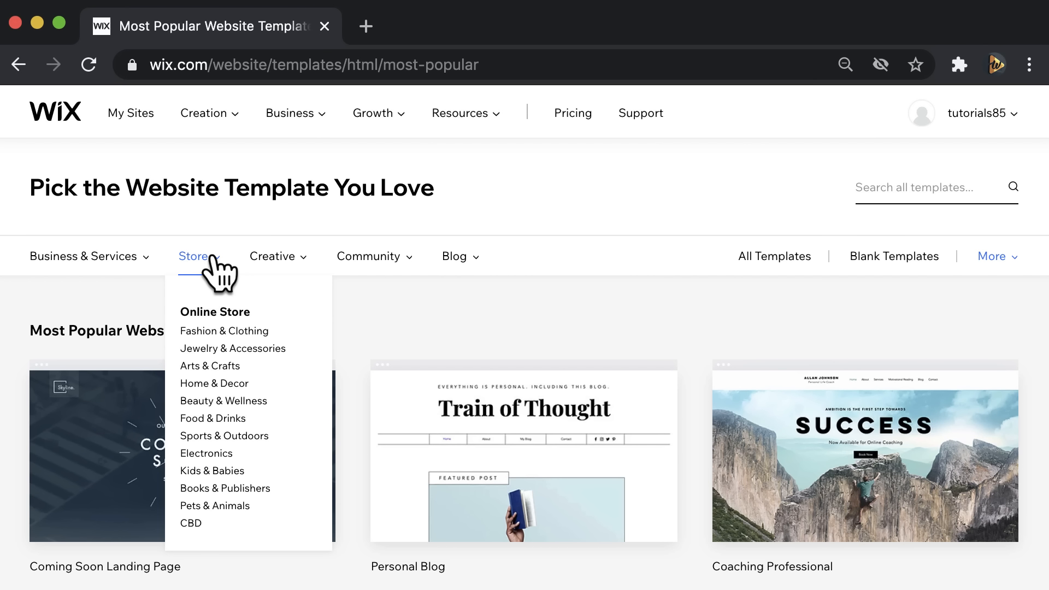
mouse_move(468, 260)
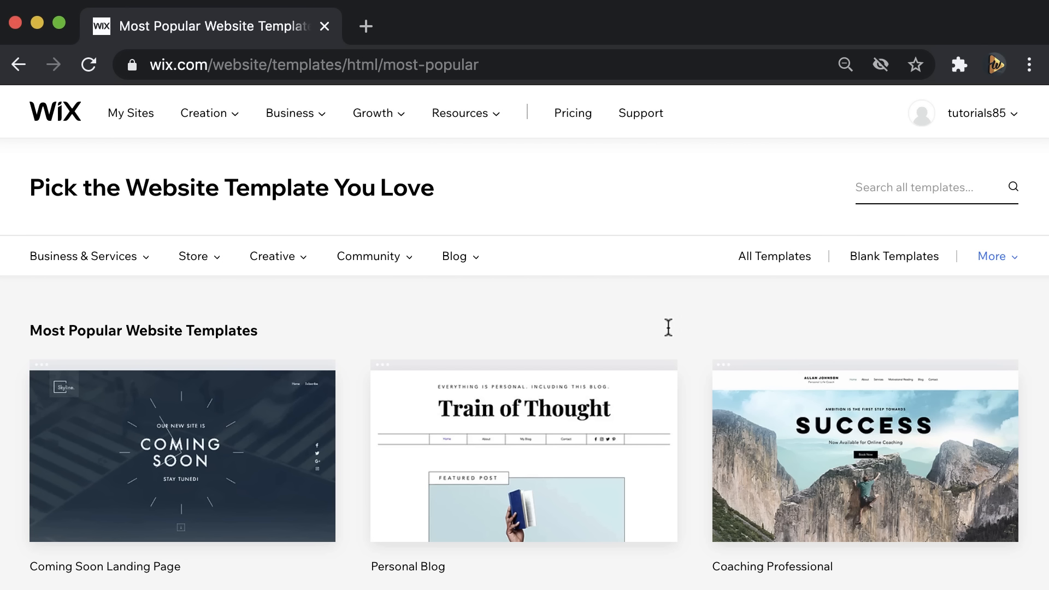
- Preview the Coaching Professional template from the most popular templates and open it for editing
scroll(680, 329, "down", 4)
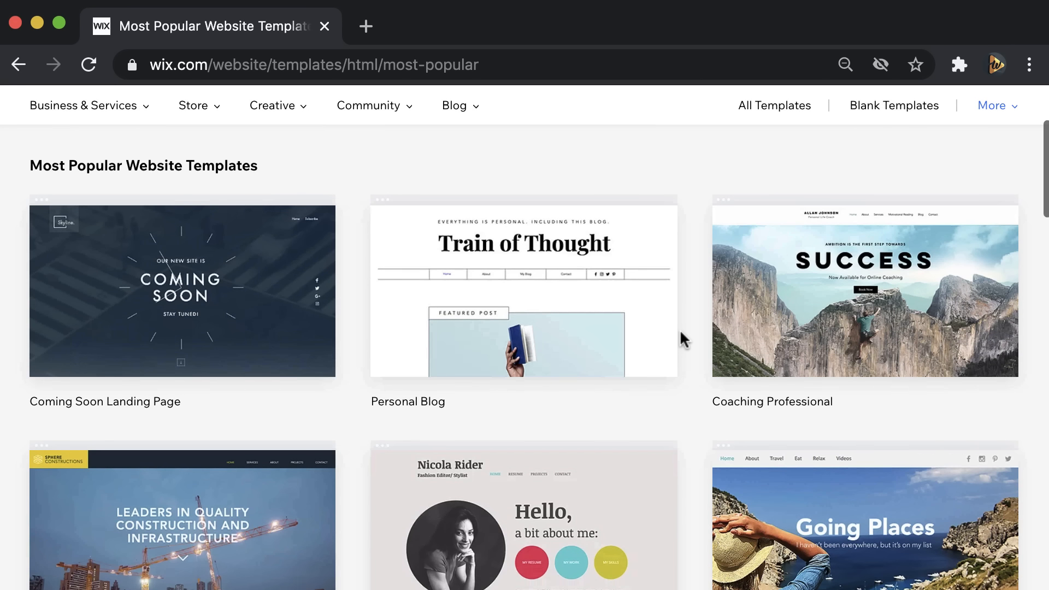
scroll(680, 329, "up", 1)
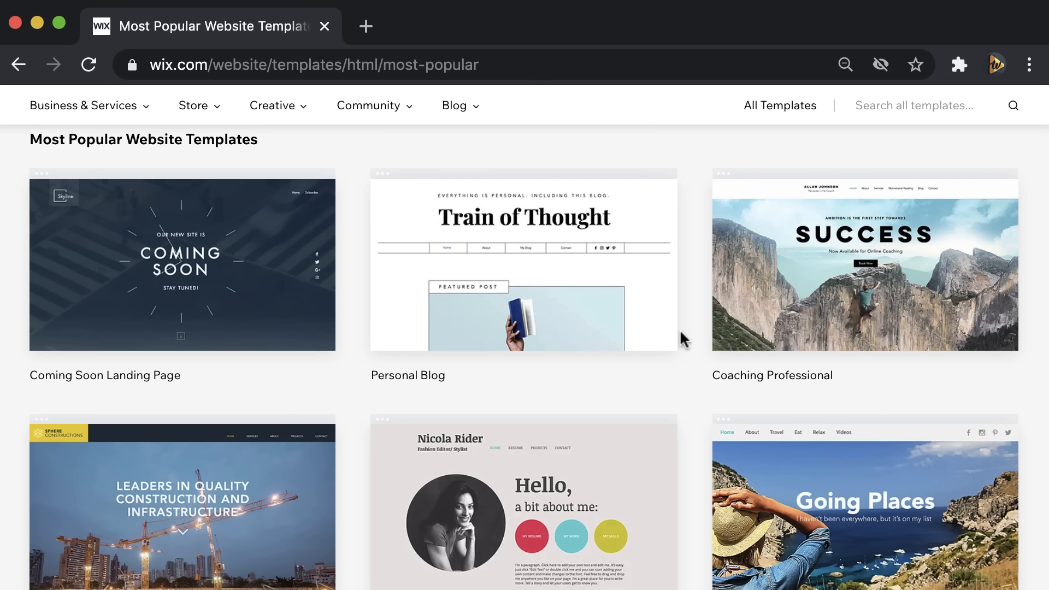
mouse_move(700, 333)
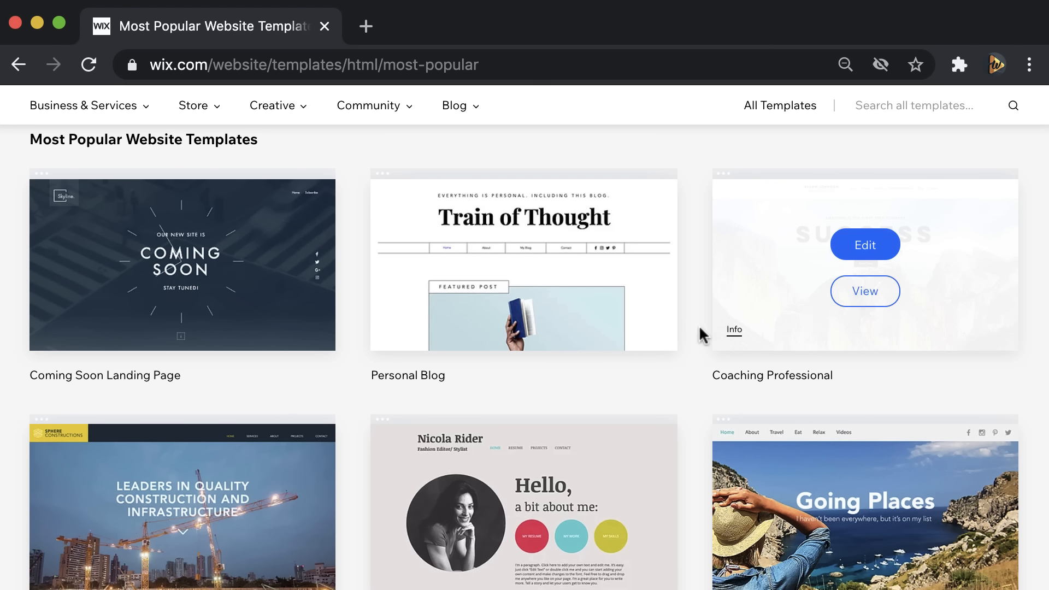
left_click(855, 290)
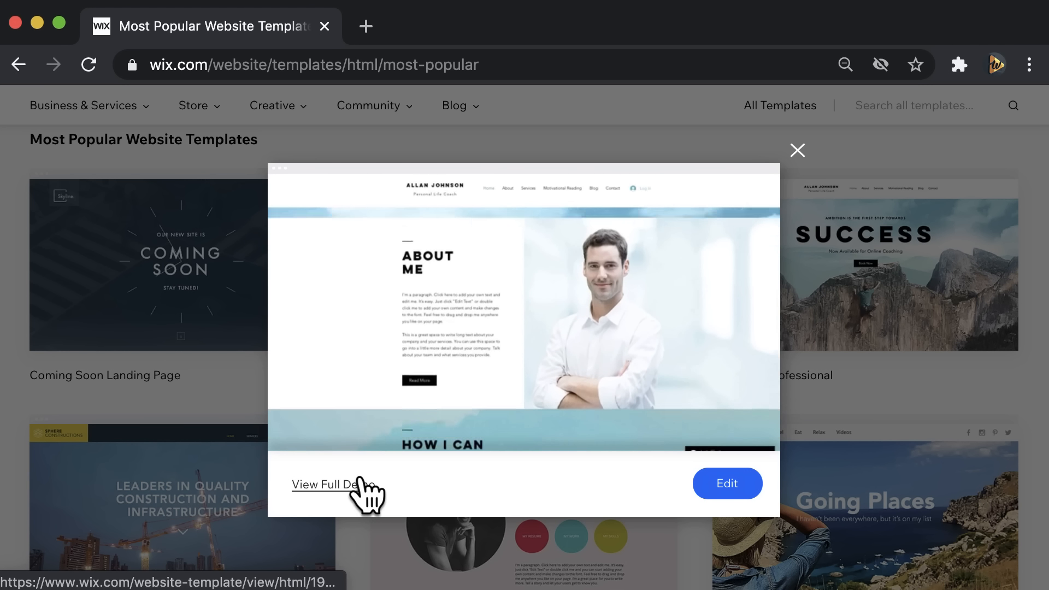
left_click(706, 476)
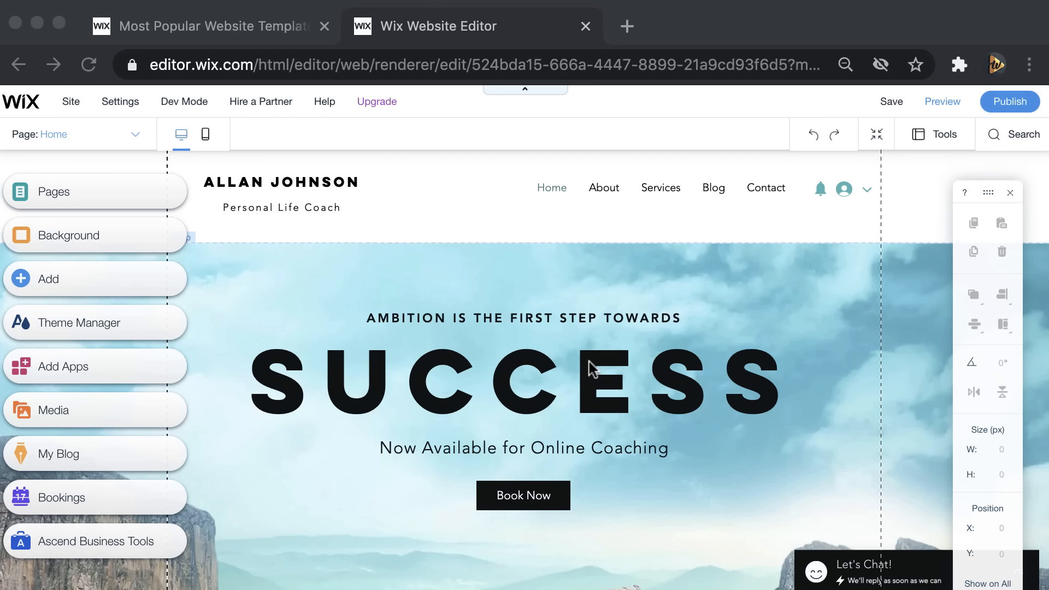
- Replace the small tagline above the SUCCESS heading with "Facebook Ads Consultant"
left_click(509, 319)
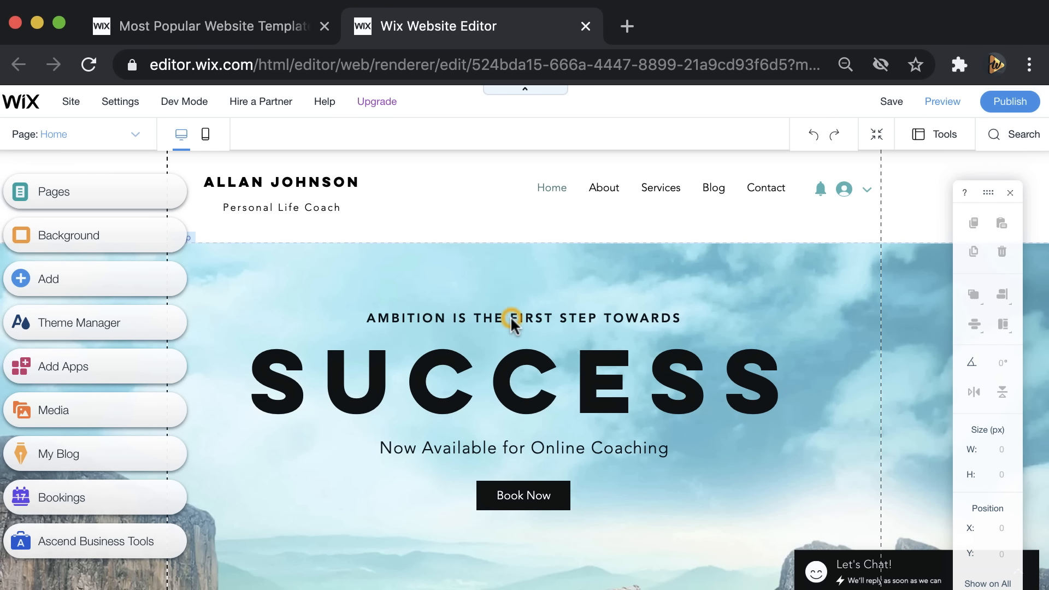
double_click(508, 319)
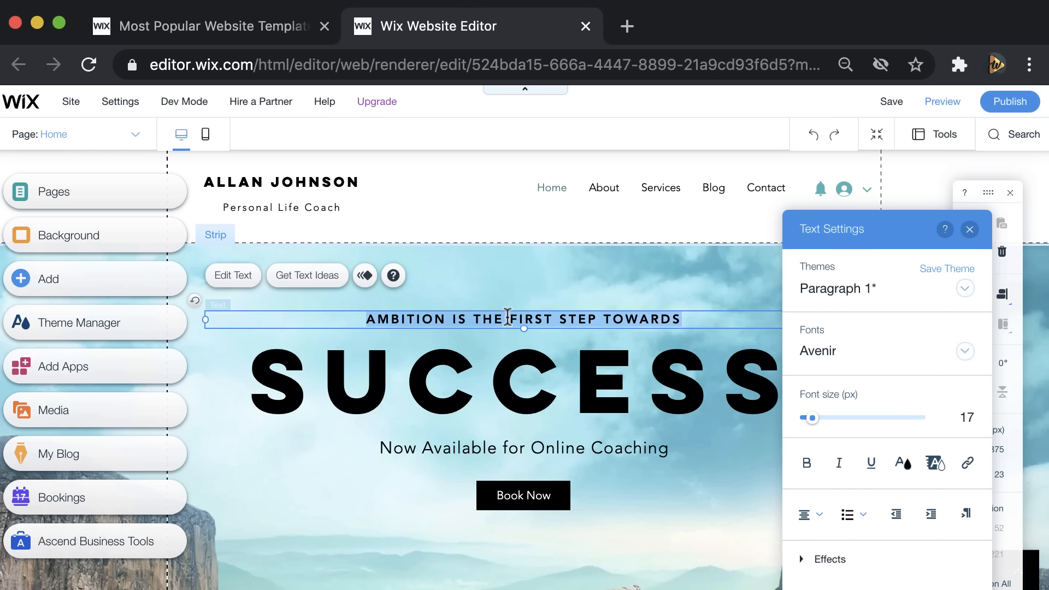
type("Facebook Ads")
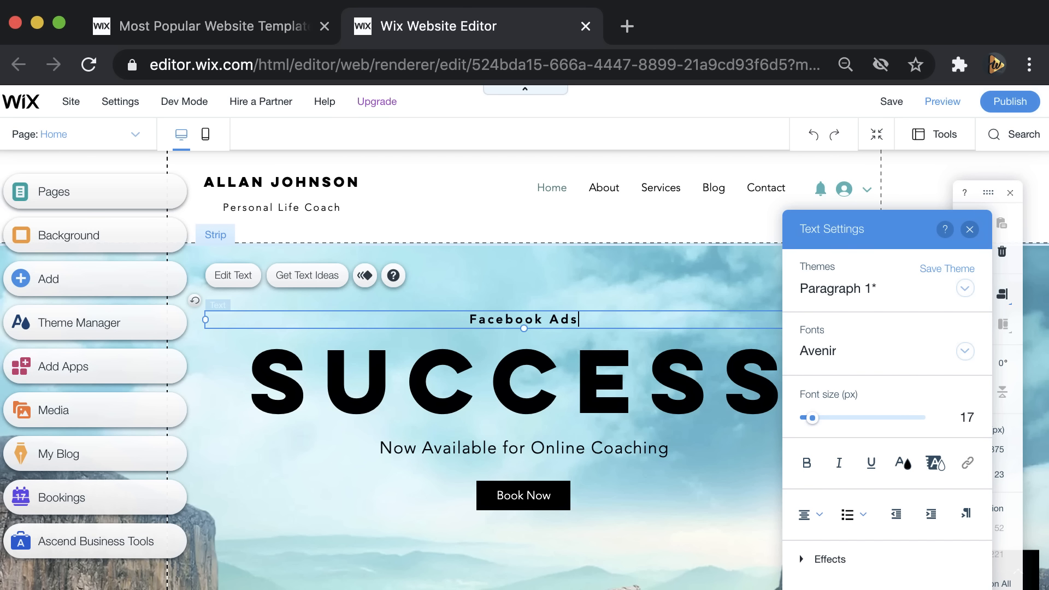
type(" Consult")
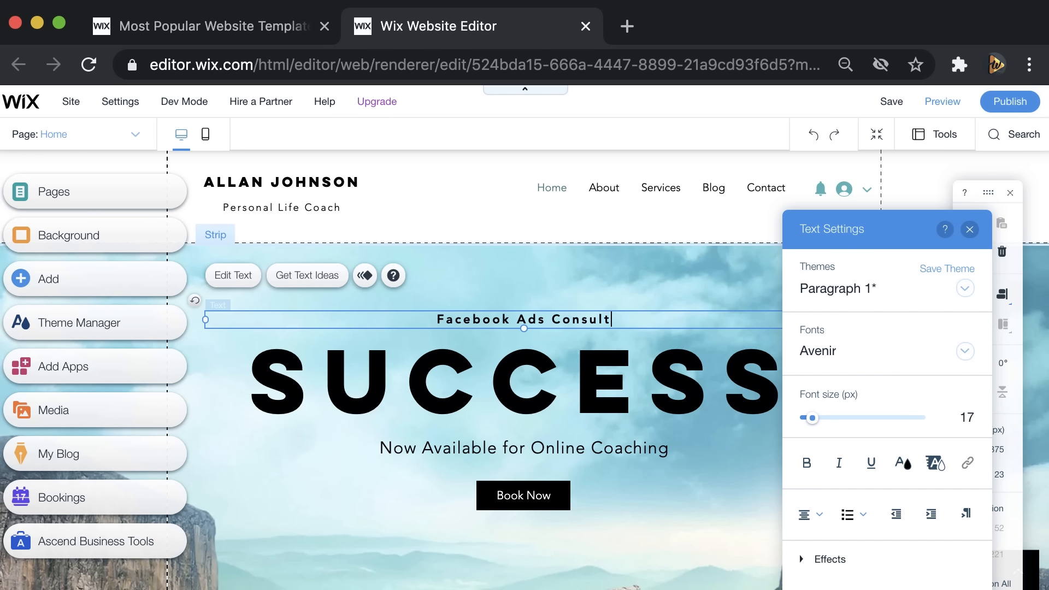
type("ant")
key("Escape")
- Set the SUCCESS heading's font size to 30 px and replace its text with "HIRE A FACEBOOK ADS MANAGER TO OPTIMISE YOUR CAMPAIGNS"
scroll(583, 339, "down", 1)
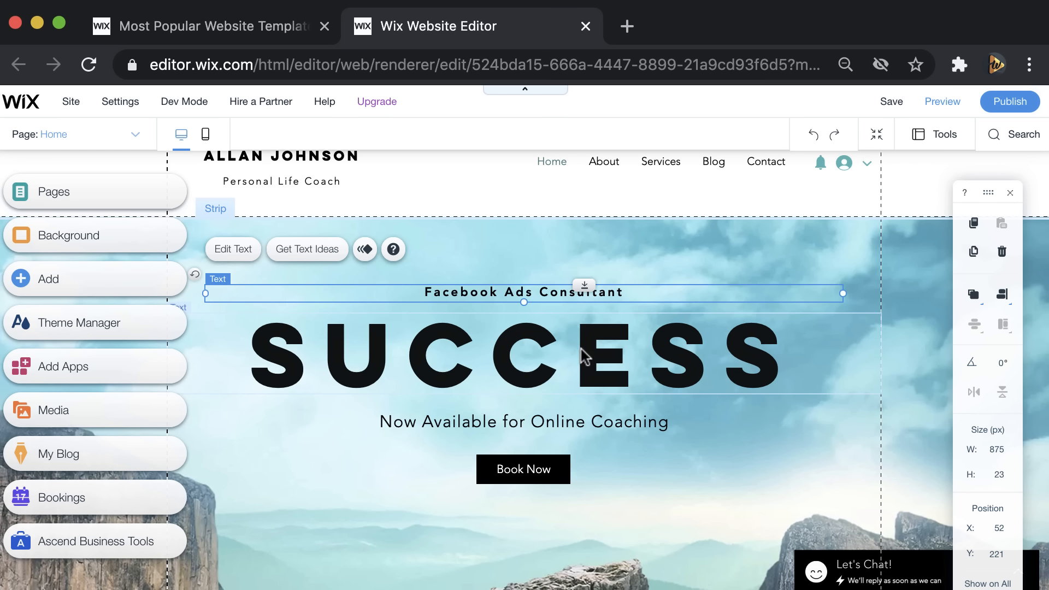
left_click(583, 355)
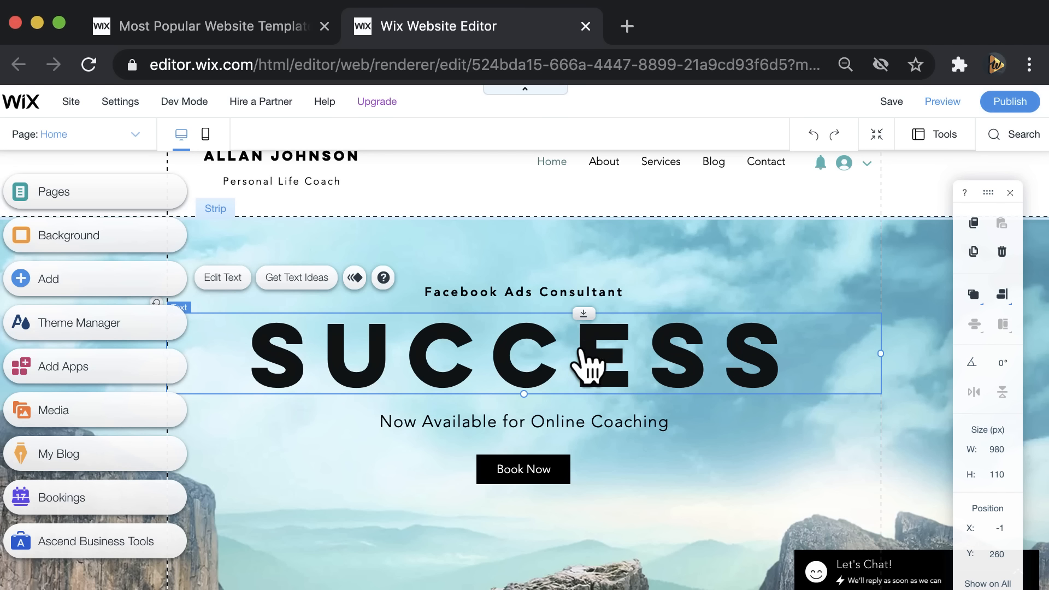
right_click(584, 358)
left_click(627, 185)
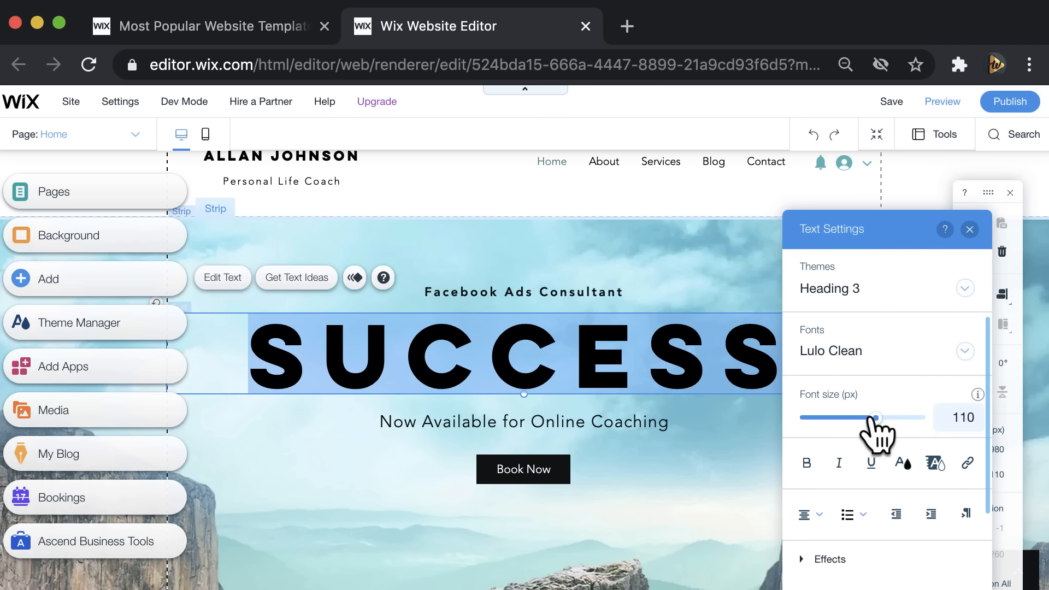
left_click_drag(876, 418, 821, 417)
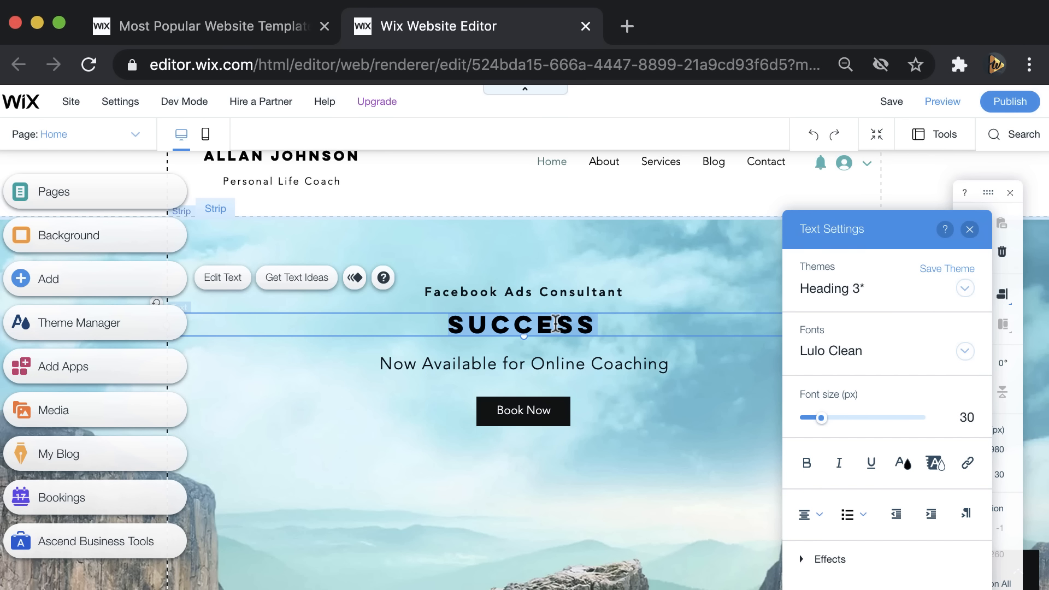
scroll(556, 324, "up", 1)
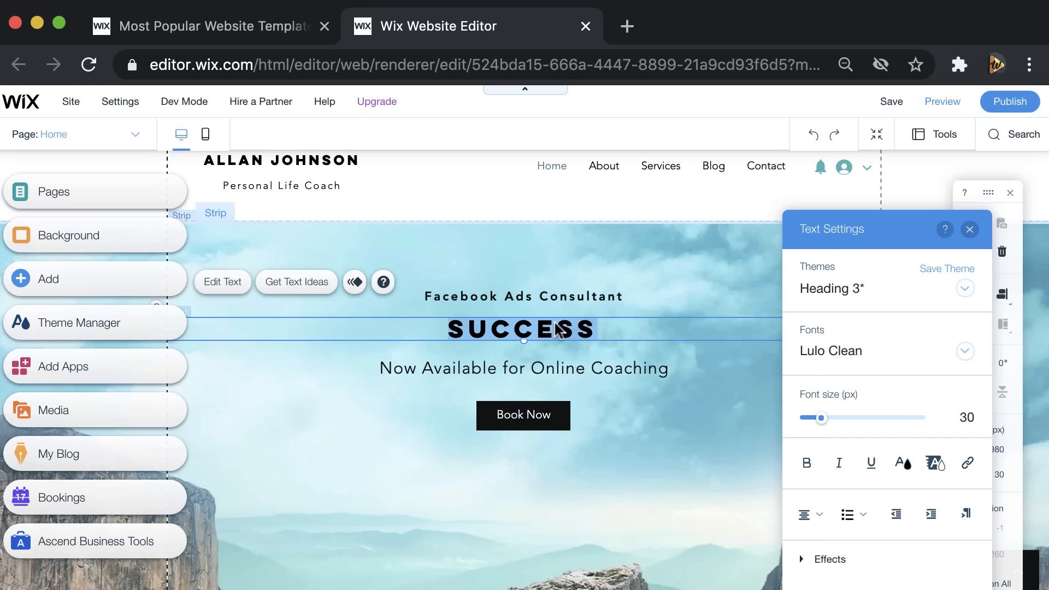
type("HIRE A FACEBOOK ADS MANAGER TO OPTIMISE YOUR CAMPAIGNS")
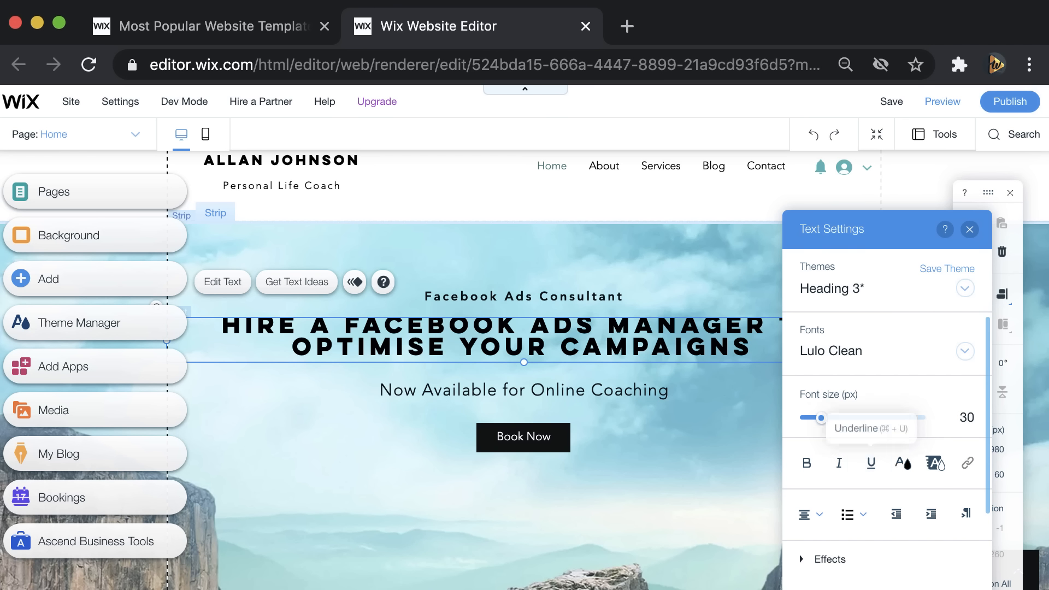
- Try several saved text colours on the main heading, including orange #DE5021, red and light grey, and set it back to black #000000
left_click(902, 463)
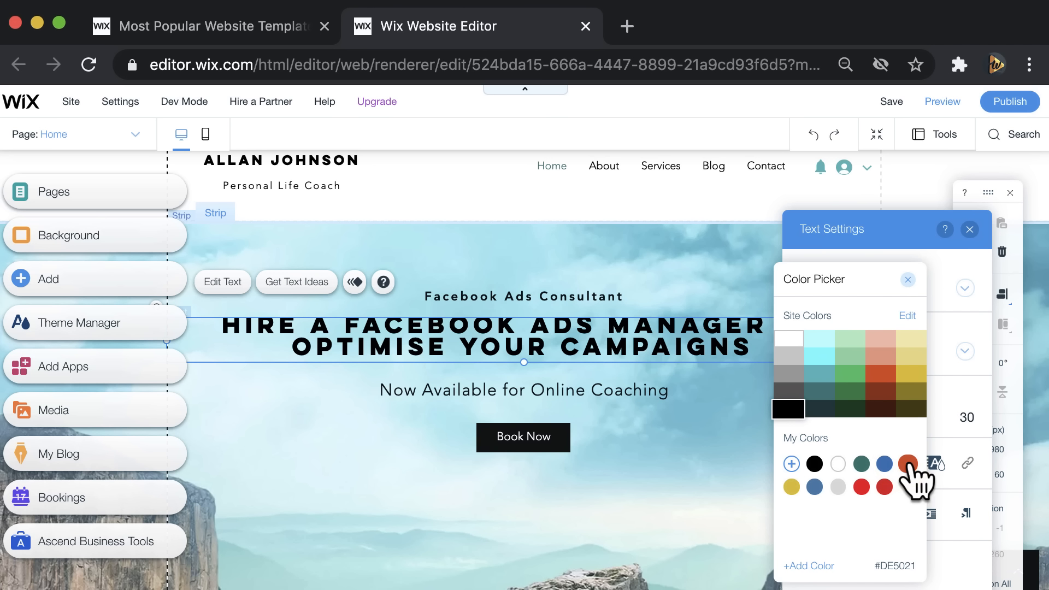
left_click(907, 464)
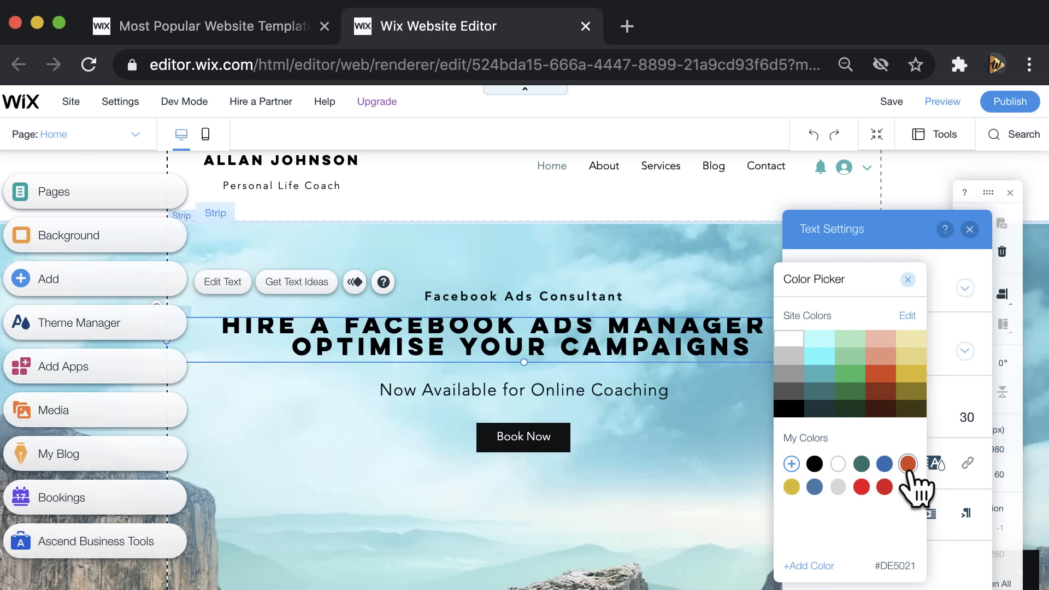
left_click_drag(230, 325, 381, 330)
triple_click(224, 324)
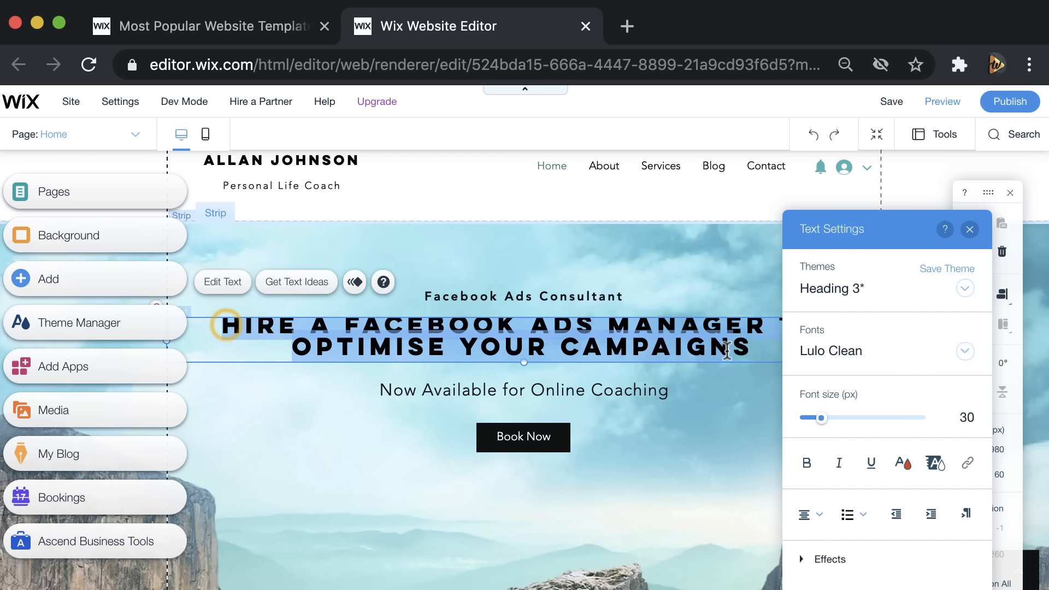
left_click(903, 464)
left_click(884, 464)
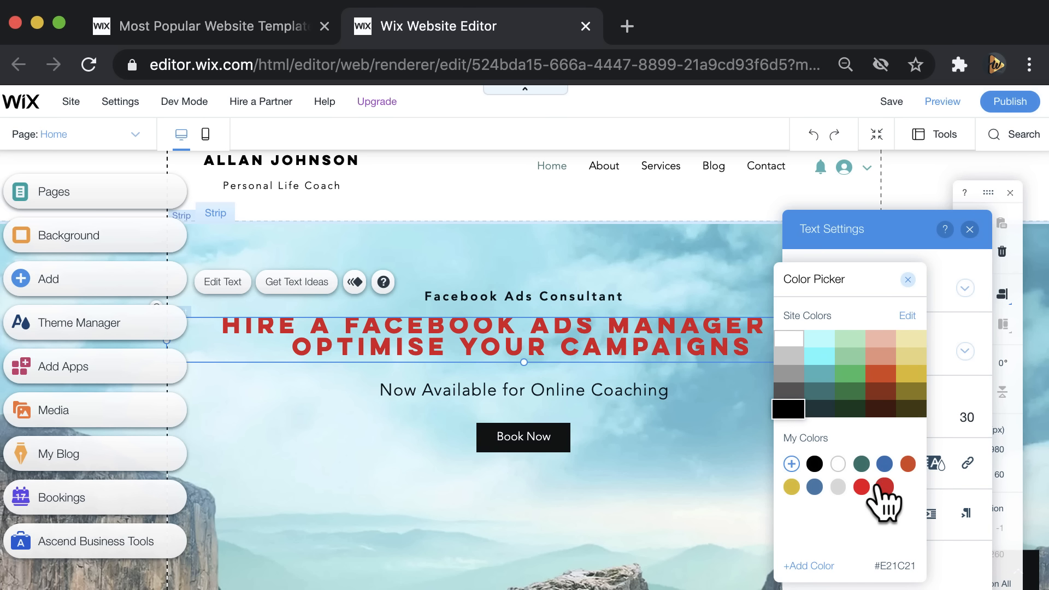
left_click(861, 487)
left_click(815, 487)
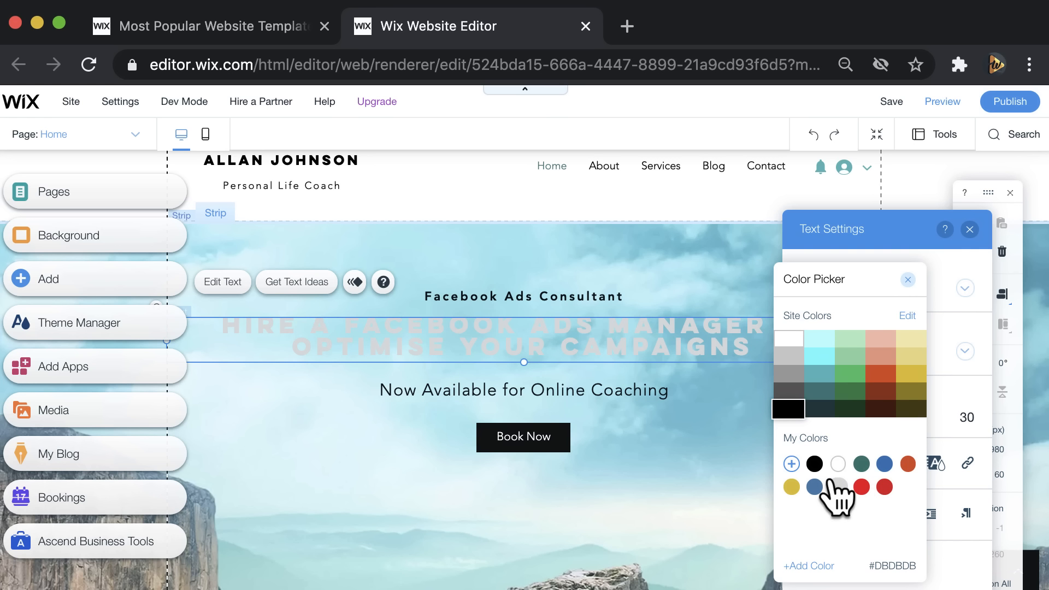
left_click(814, 464)
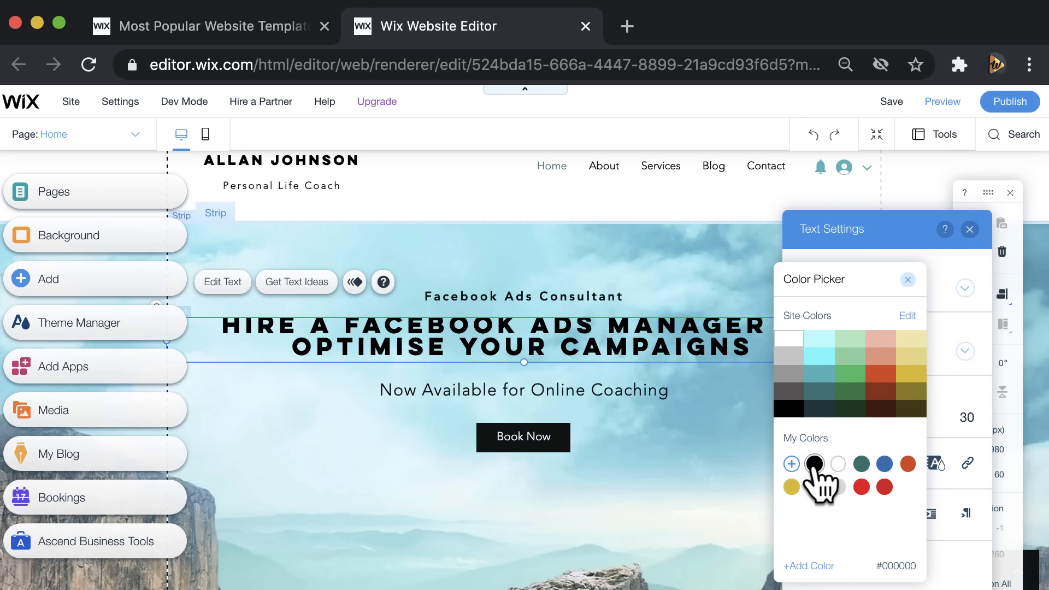
left_click(908, 279)
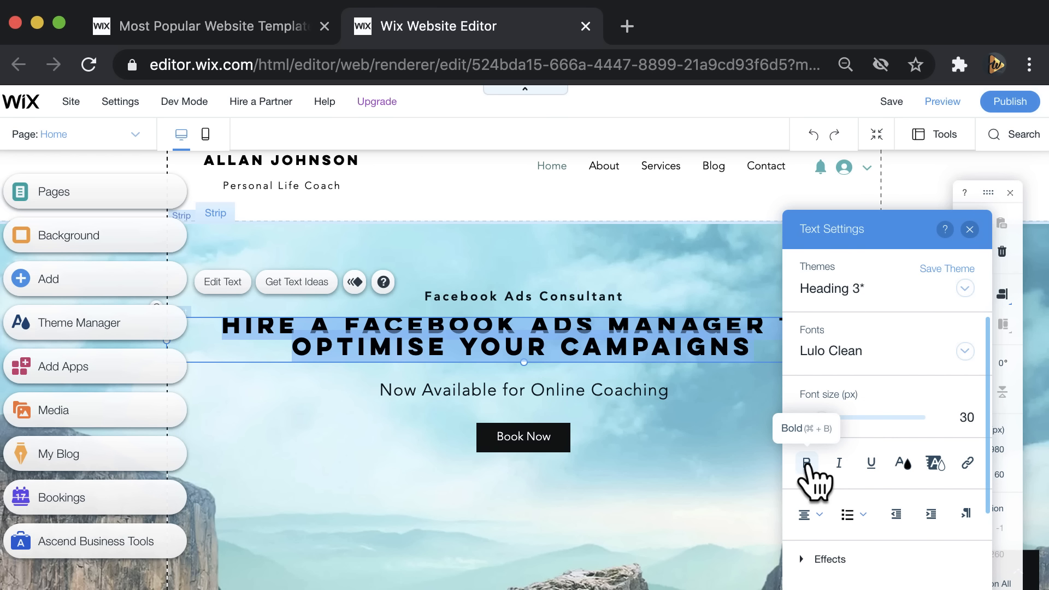
- Try italic and underline formatting on the main heading and remove both
left_click(839, 463)
left_click(839, 463)
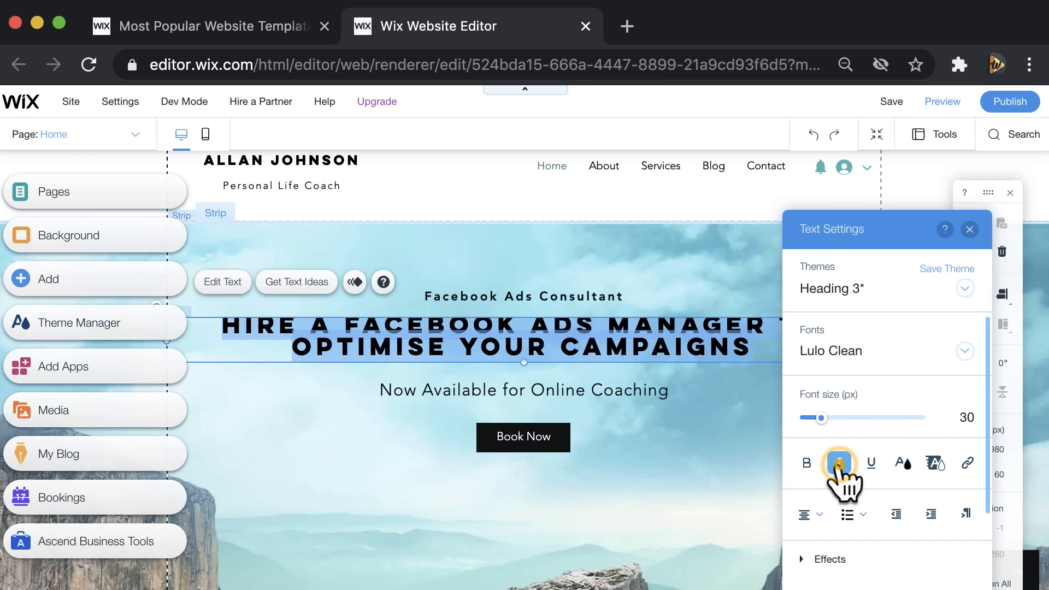
left_click(871, 463)
left_click(871, 463)
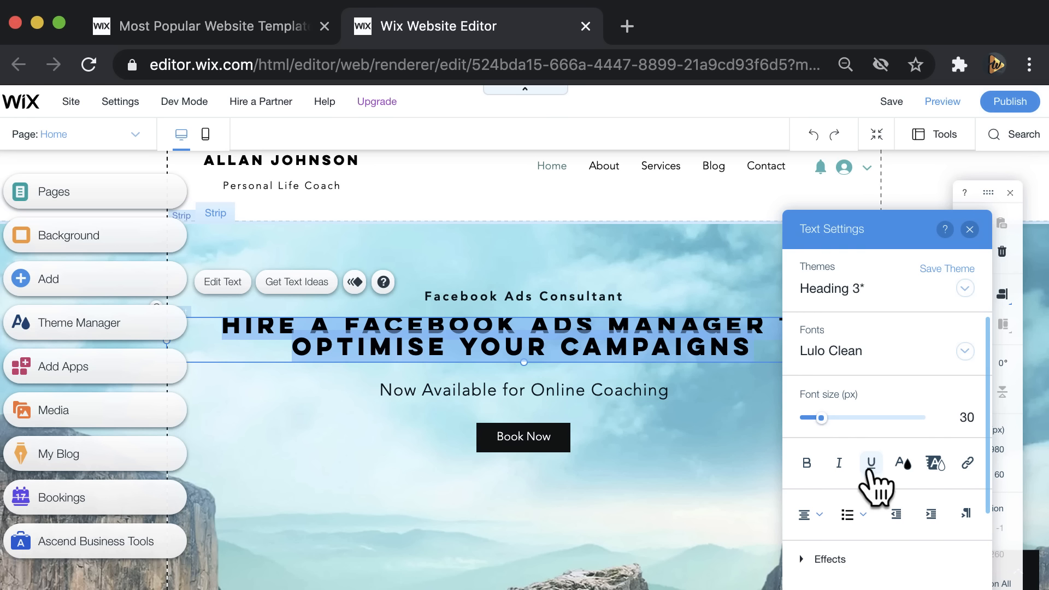
- Narrow the main heading's text box to about 849 px and move it to about X 65, Y 266, centred on the page
scroll(871, 465, "down", 3)
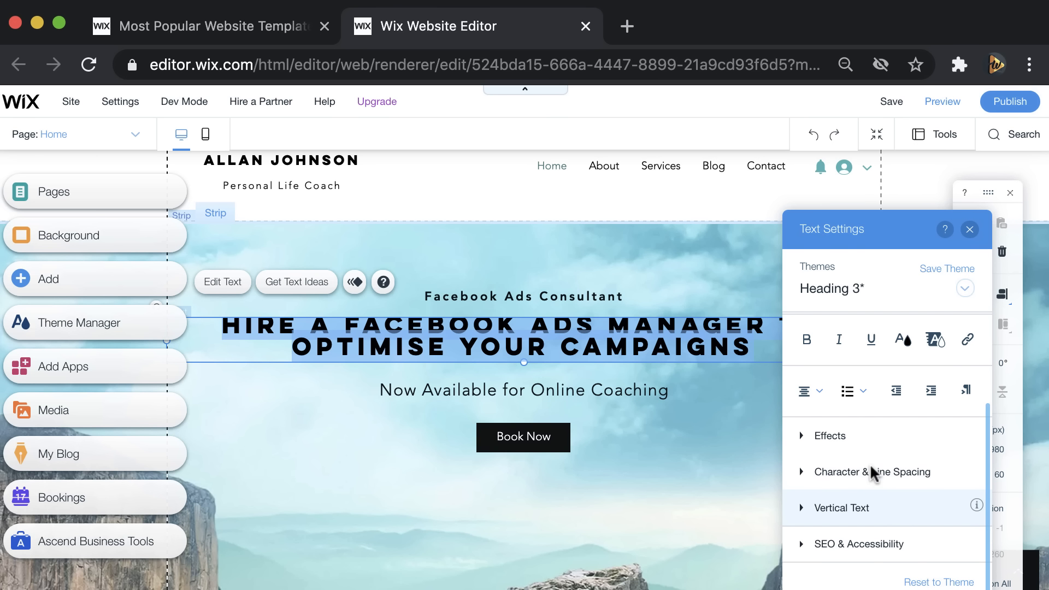
scroll(871, 467, "up", 3)
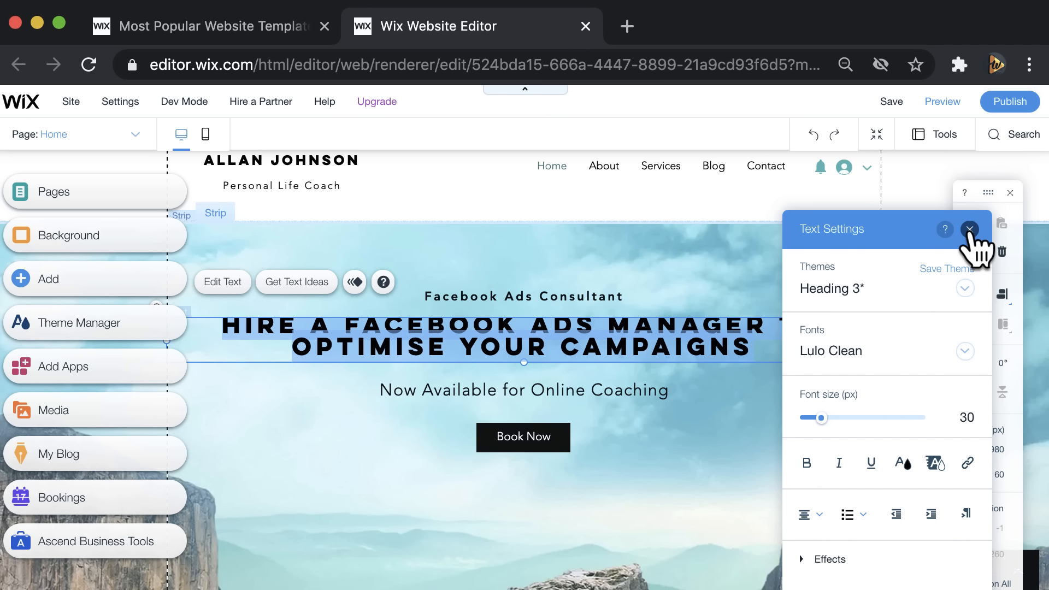
left_click(970, 230)
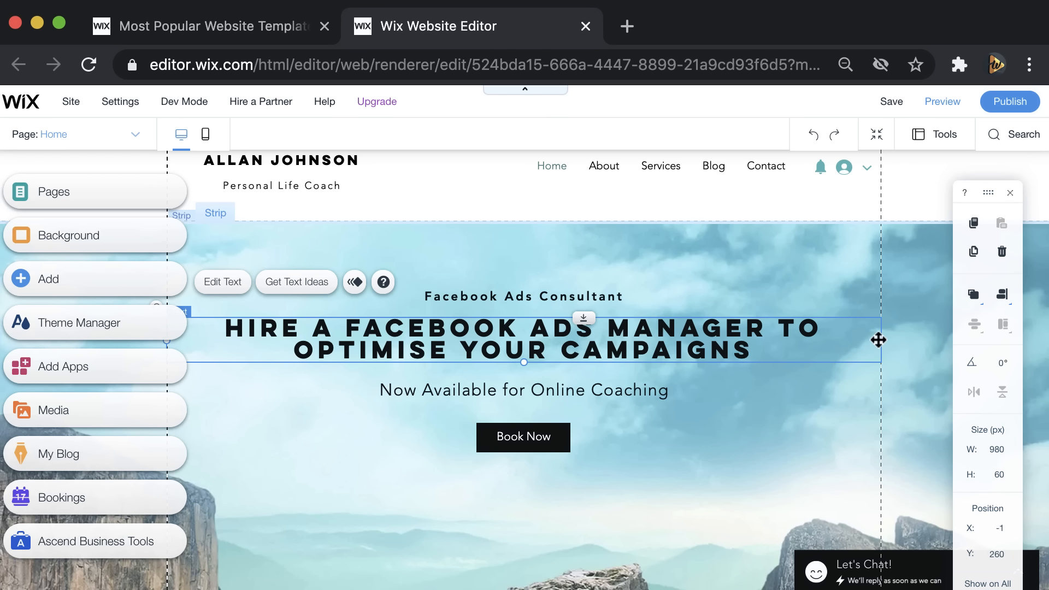
left_click_drag(878, 340, 771, 336)
left_click_drag(450, 331, 499, 332)
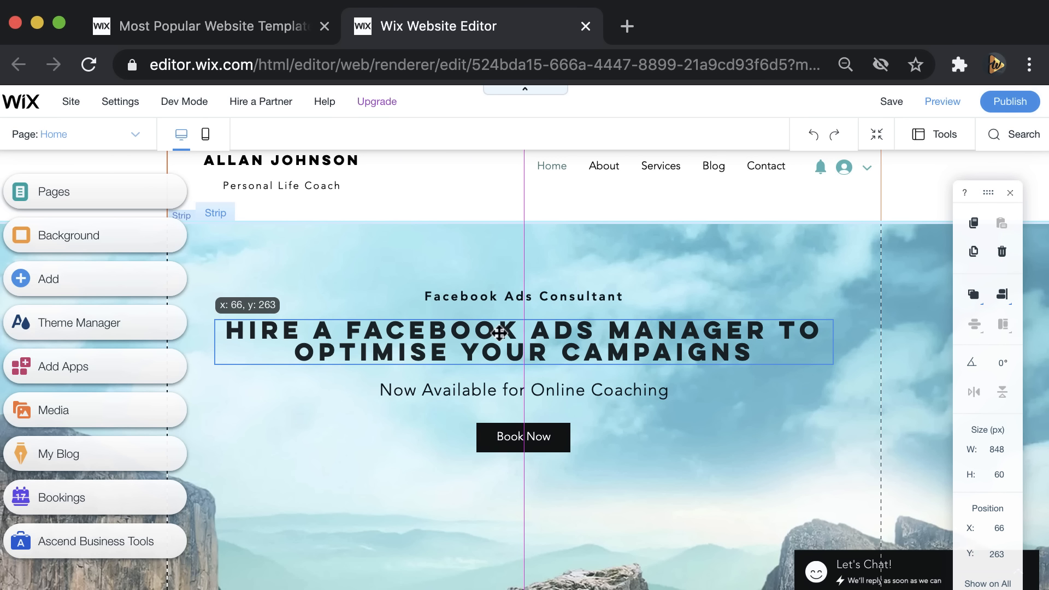
mouse_move(499, 332)
left_mouse_down()
mouse_move(513, 335)
mouse_move(498, 334)
left_mouse_up()
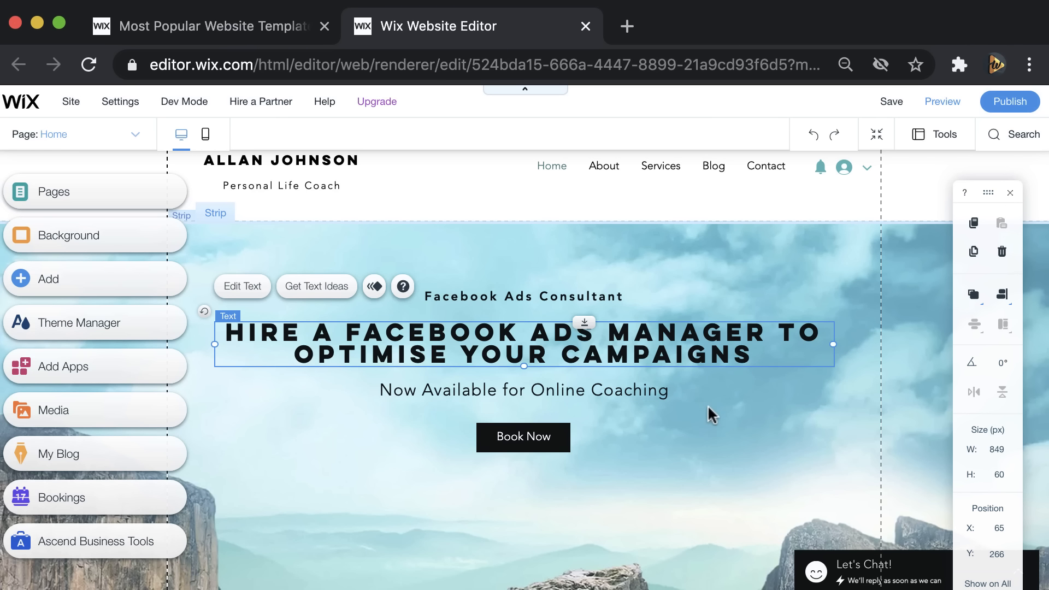
- Change the hero strip's background to the Glass Buildings image from the selected backgrounds
left_click(721, 424)
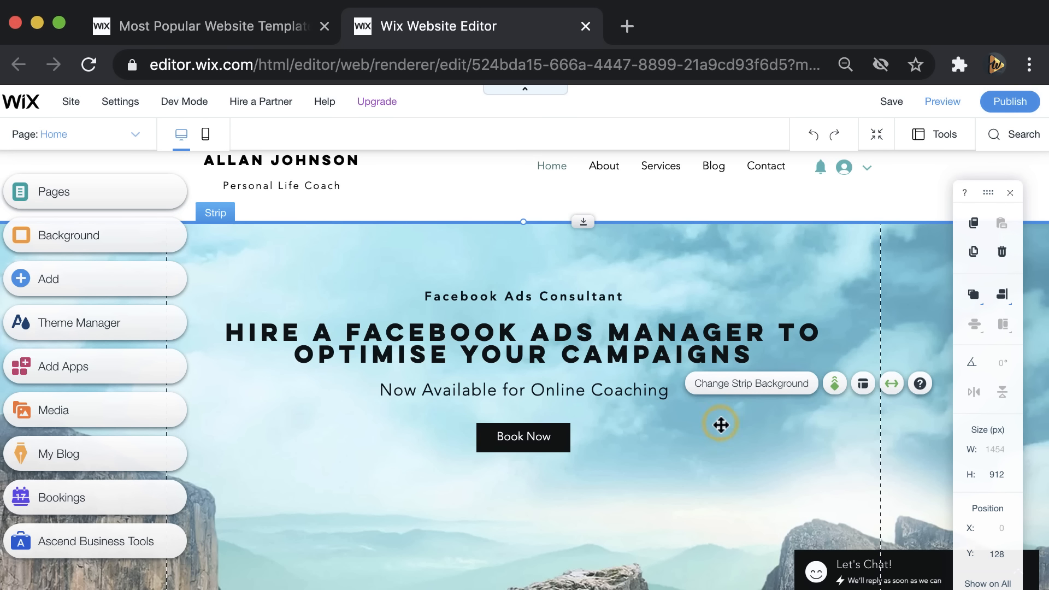
left_click(737, 385)
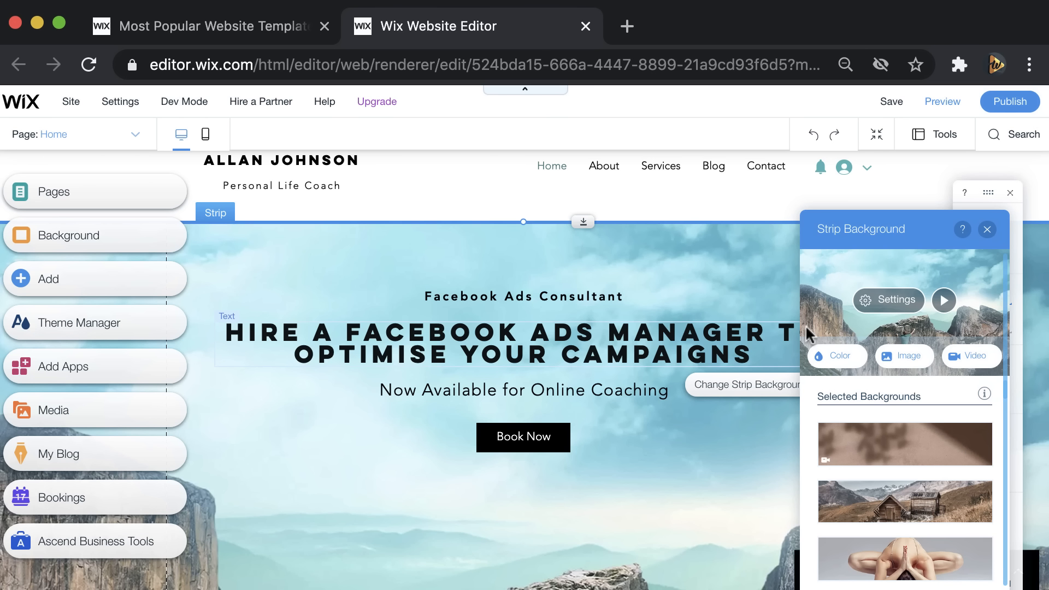
mouse_move(932, 464)
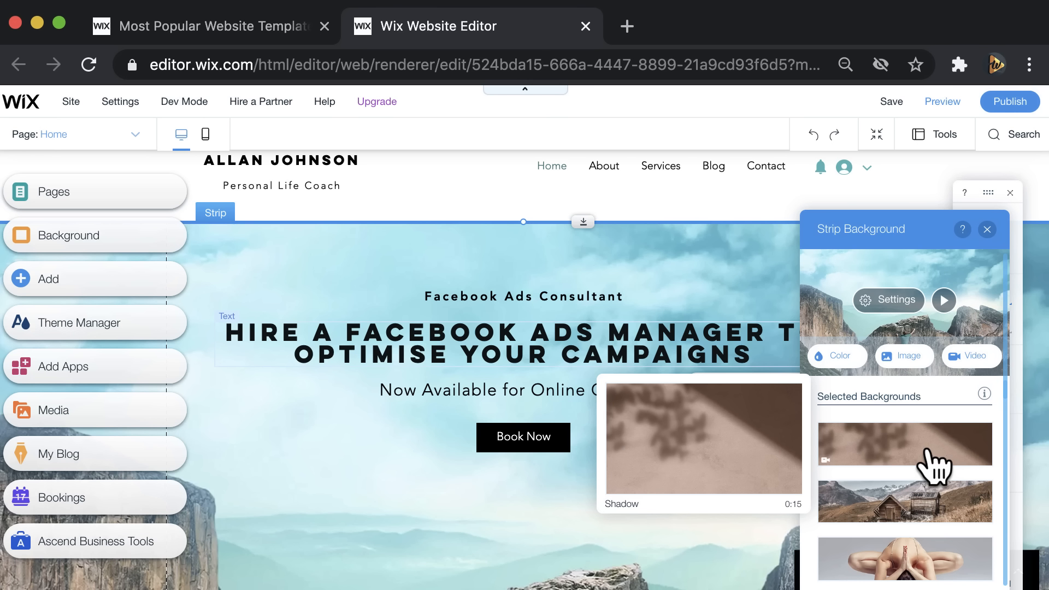
scroll(934, 466, "down", 3)
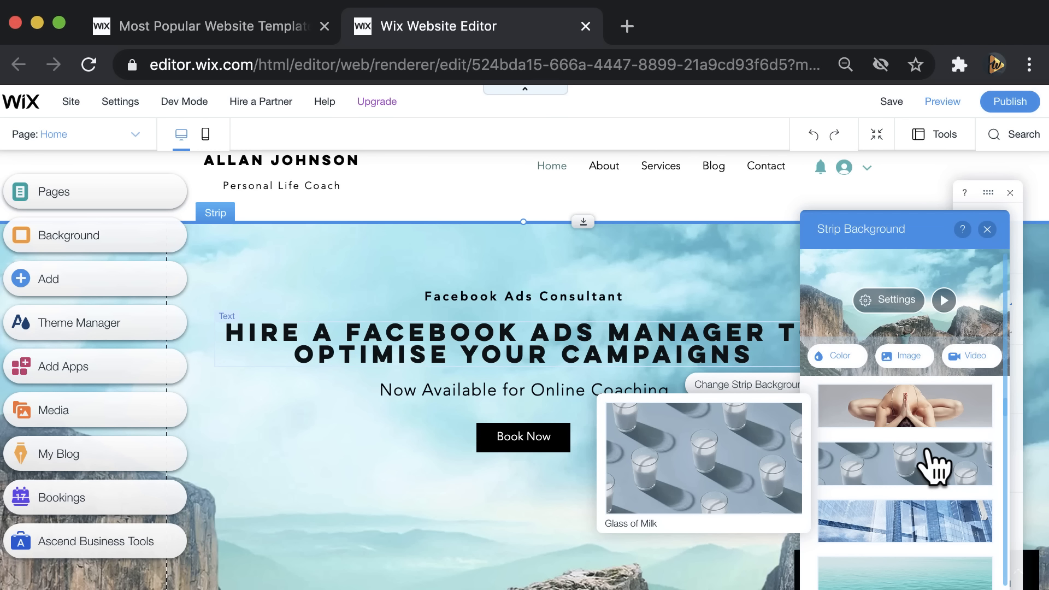
scroll(934, 466, "down", 1)
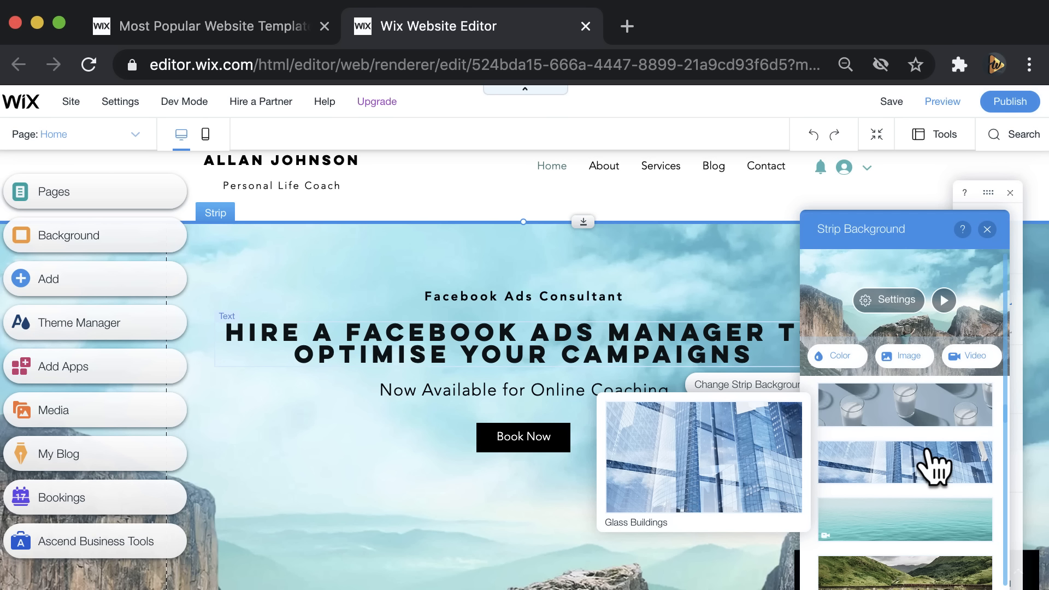
left_click(927, 451)
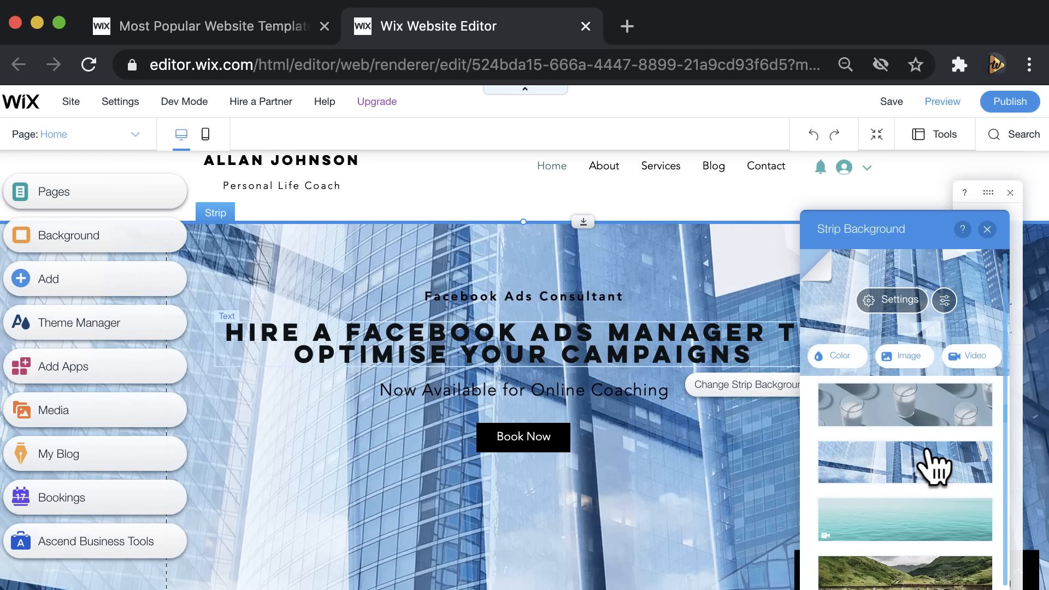
- Look at the background image library and its media upload sources without choosing an image
left_click(902, 357)
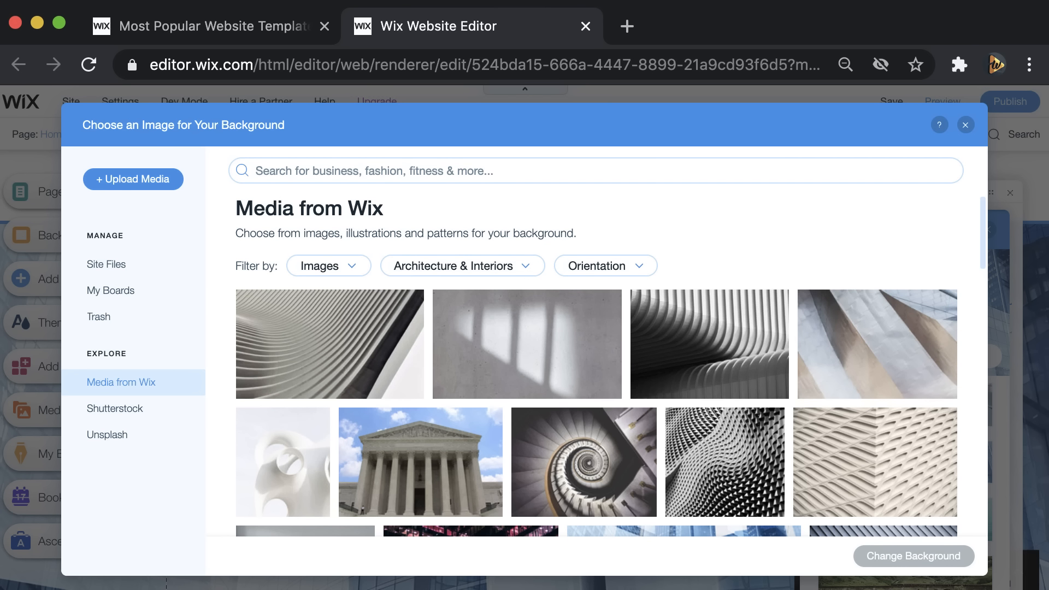
left_click(134, 184)
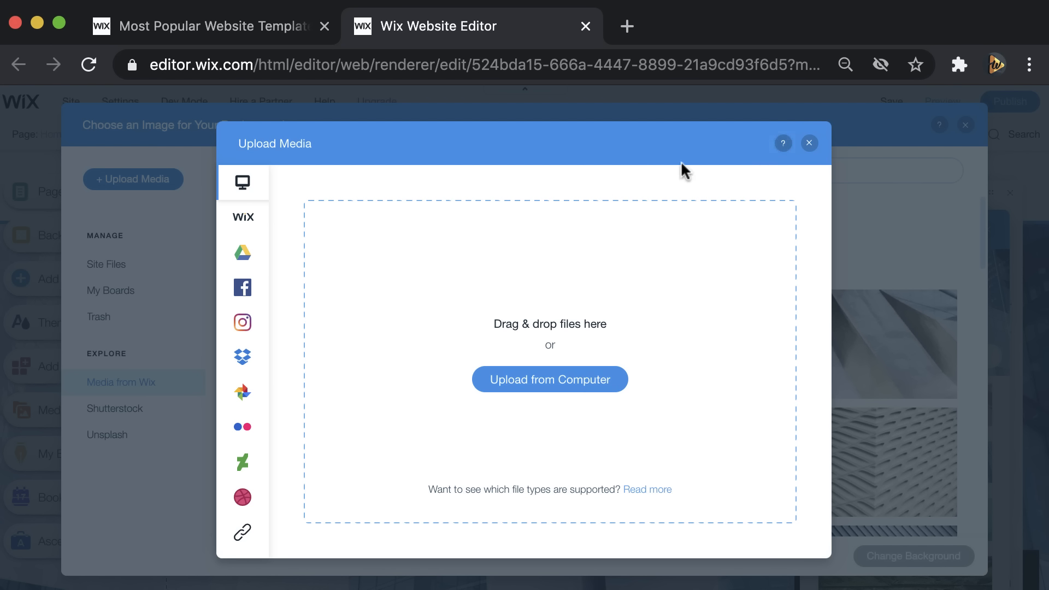
left_click(809, 143)
left_click(964, 125)
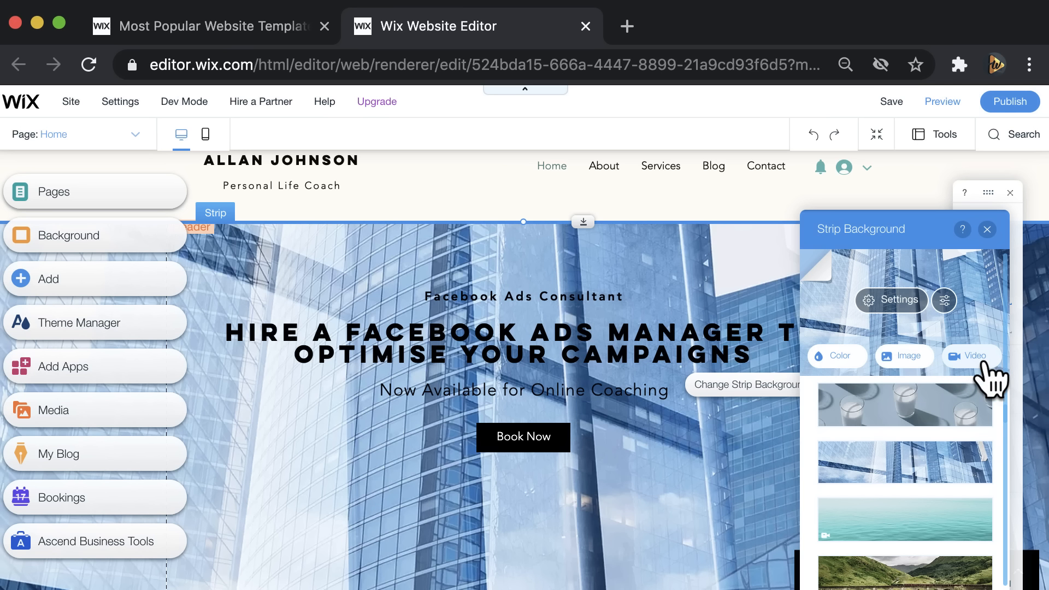
- Try cyan, dark green, blue and orange-red as the hero strip's solid background colour and settle on bright cyan
left_click(840, 356)
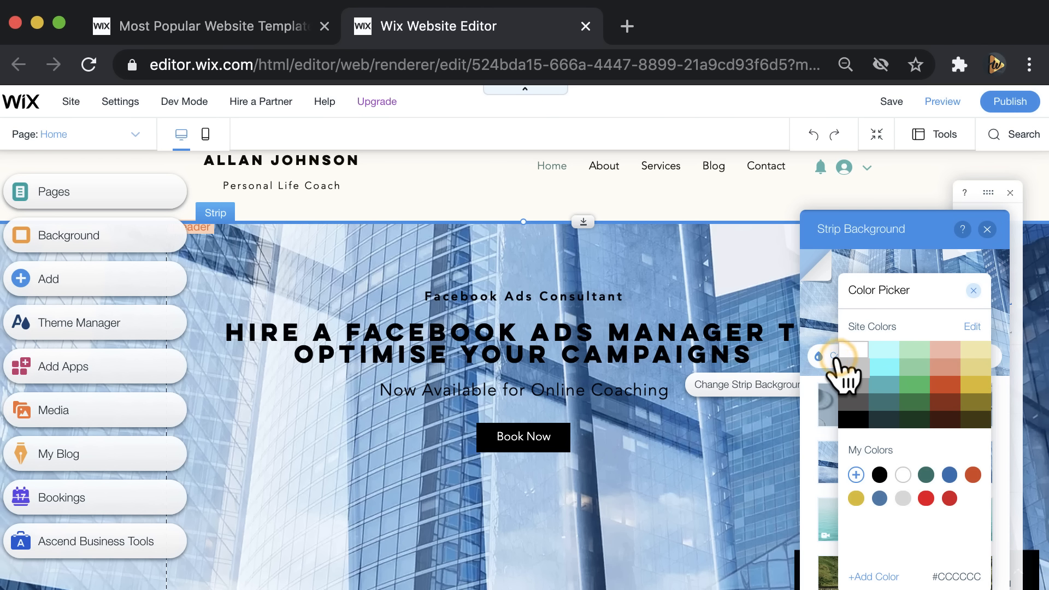
left_click(883, 366)
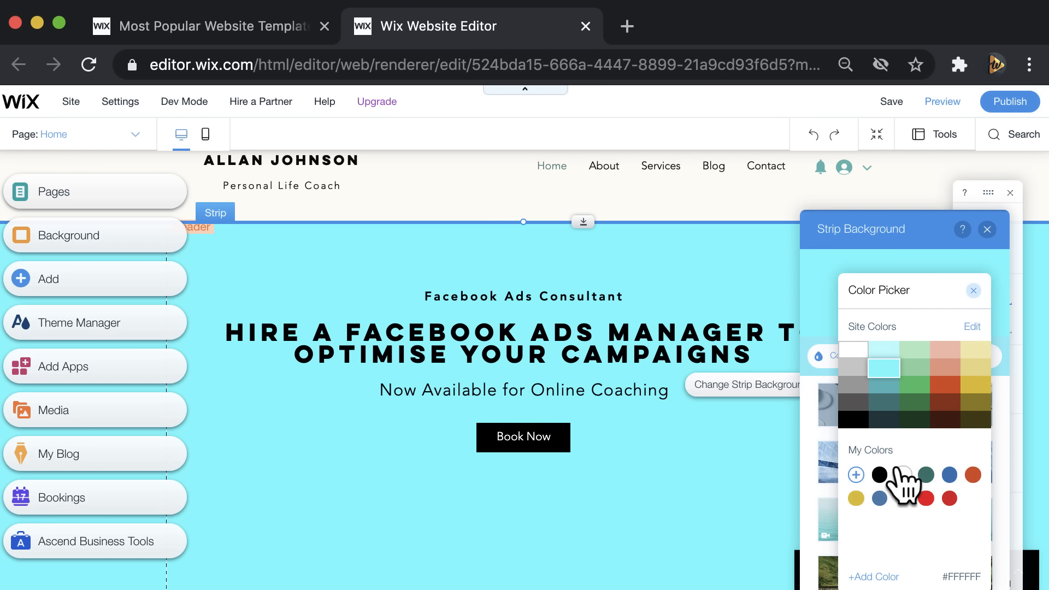
left_click(927, 473)
left_click(950, 475)
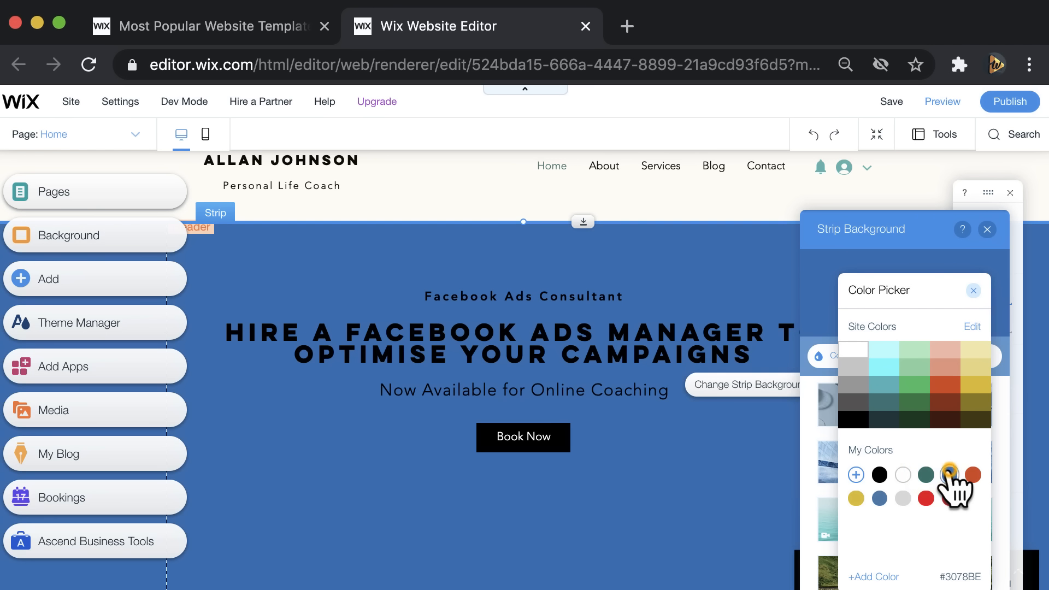
left_click(974, 475)
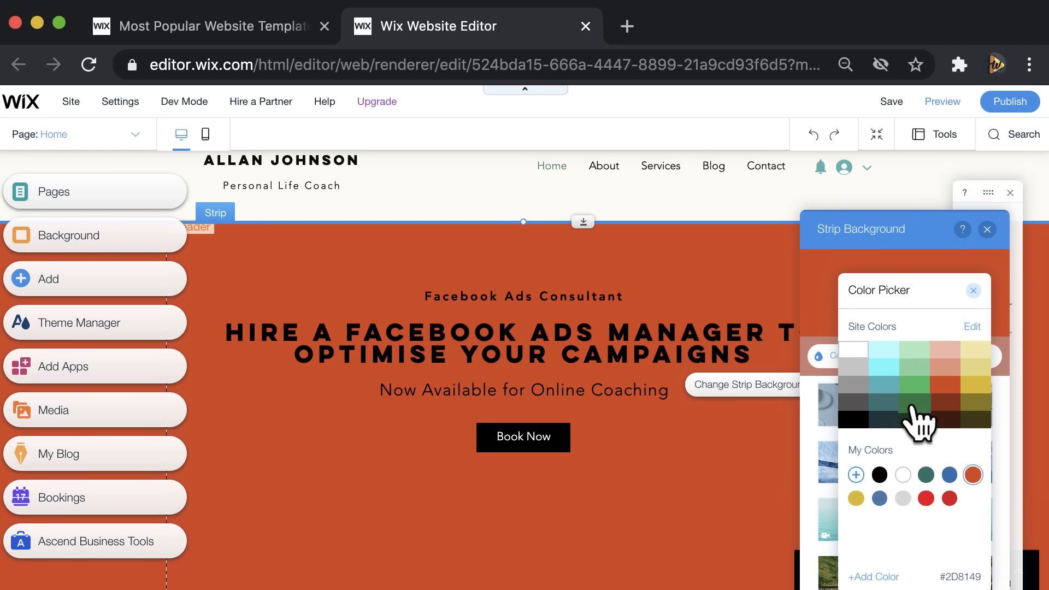
left_click(883, 367)
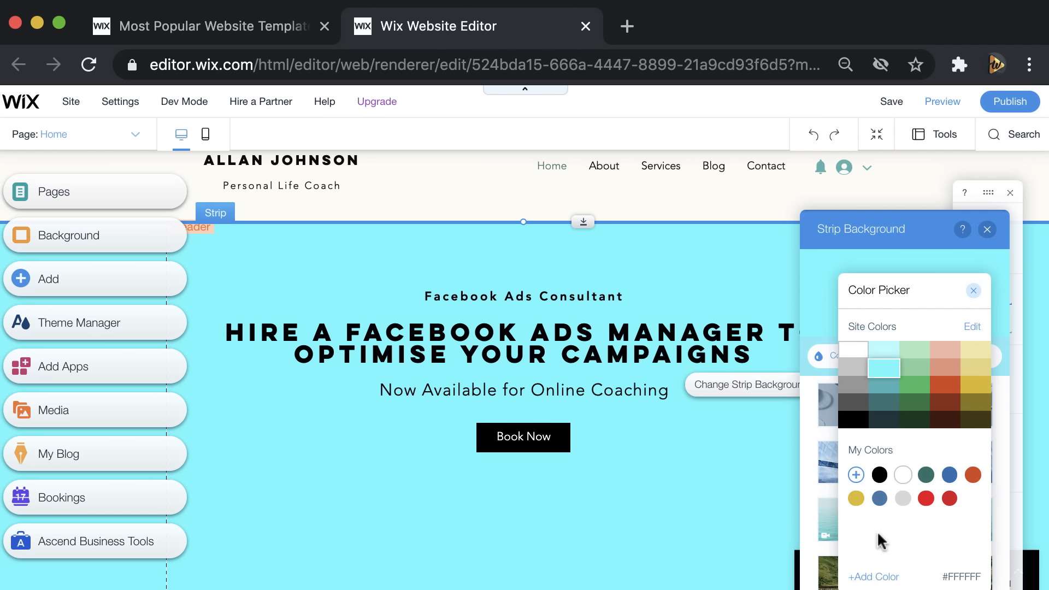
left_click(973, 291)
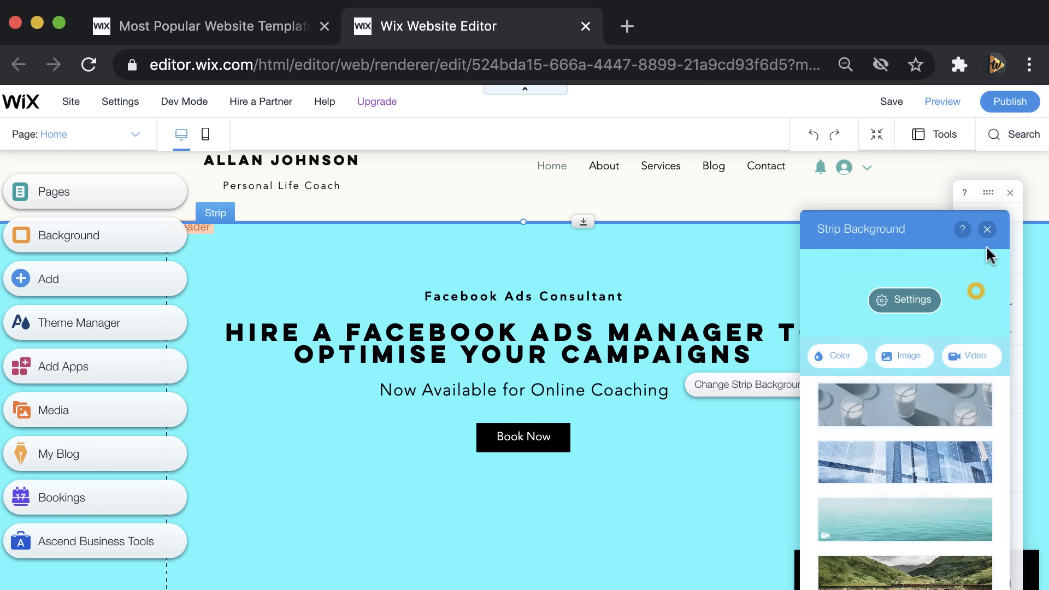
left_click(987, 230)
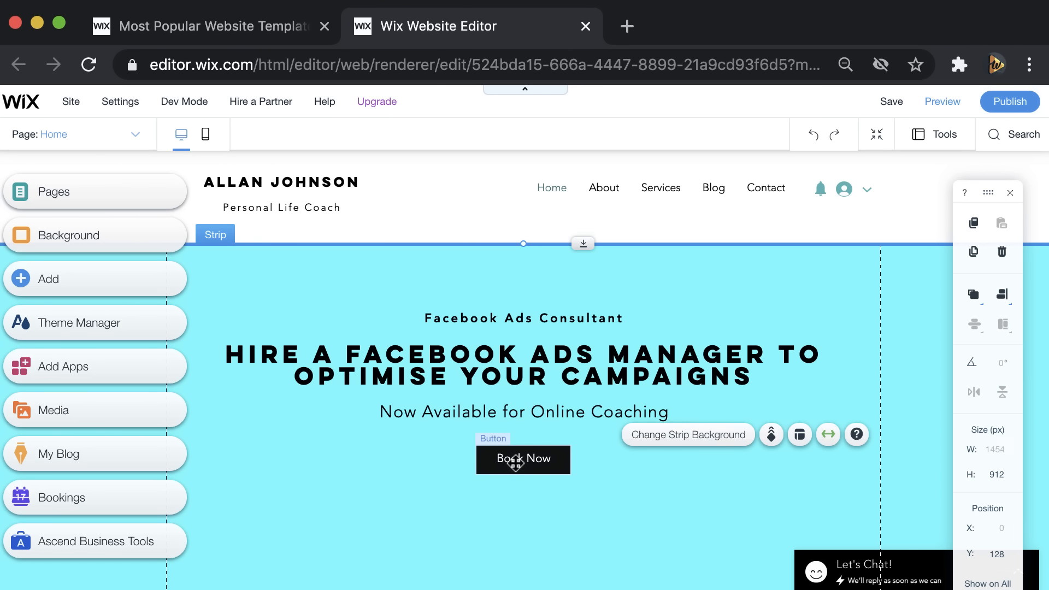
- Replace the text of the Book Now button in the hero strip with "Hire Me"
left_click(515, 461)
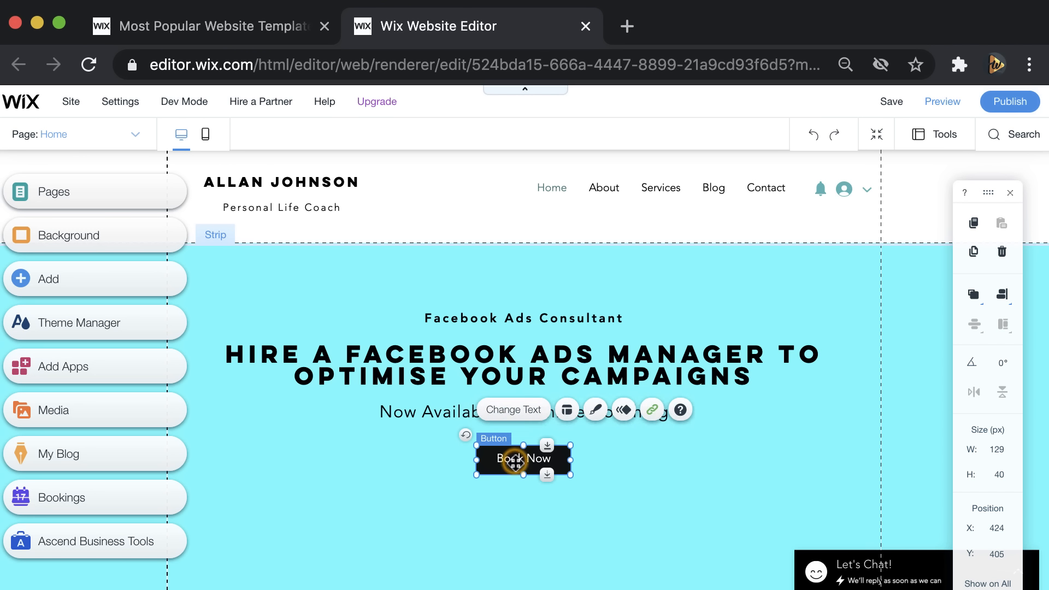
left_click(518, 414)
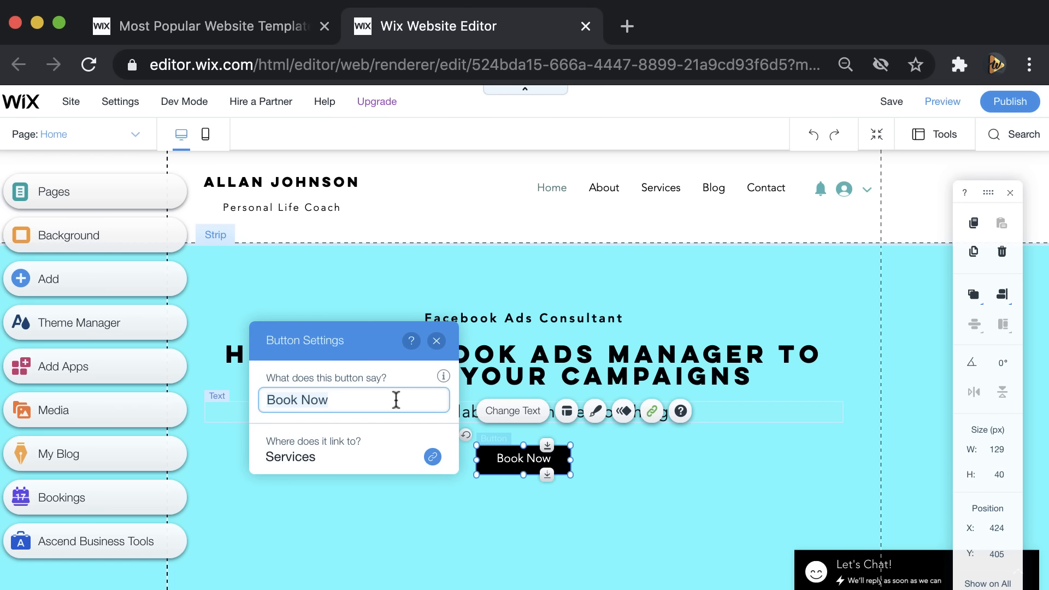
left_click(349, 399)
type("Hi")
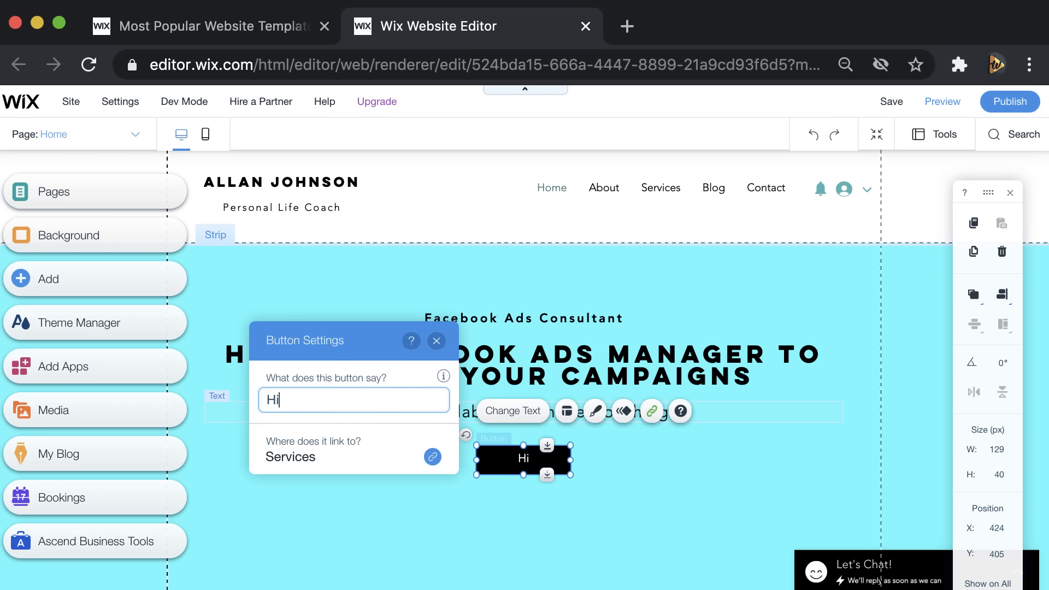
type("re Me")
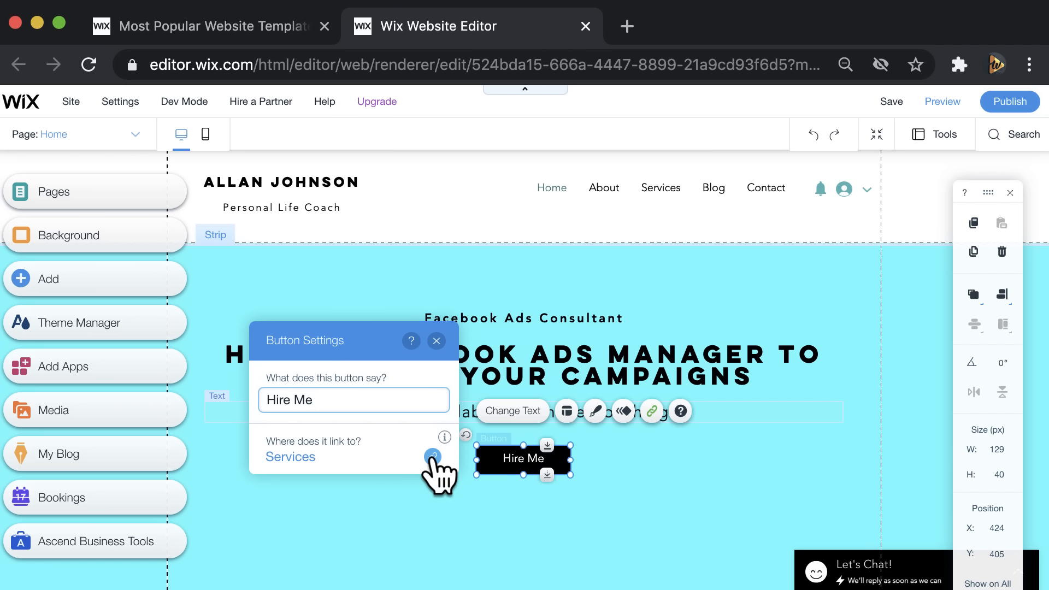
- Review the pages the Hire Me button can link to and confirm Services as its link target
left_click(433, 456)
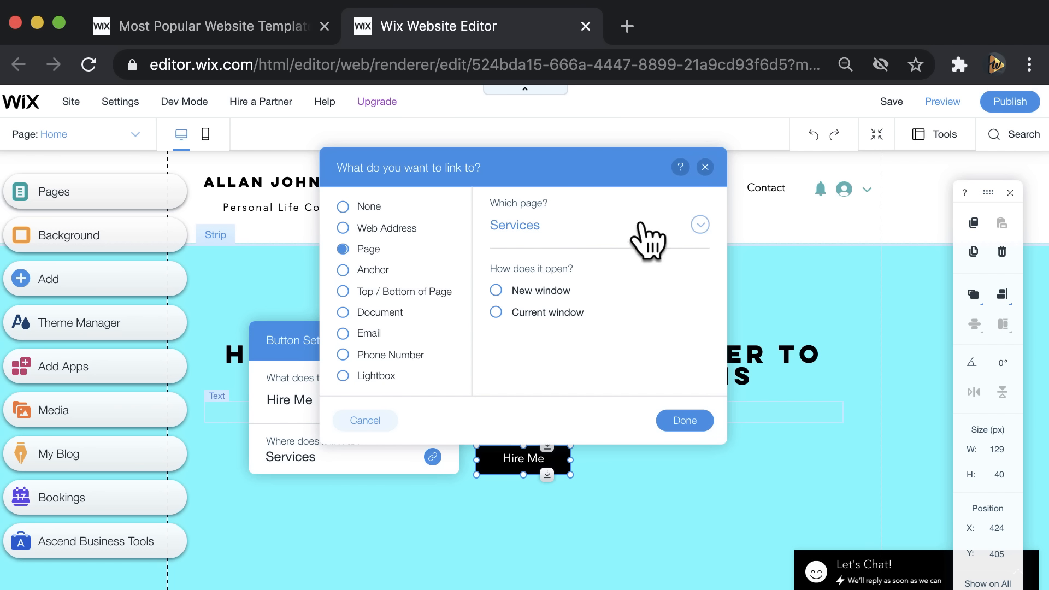
left_click(702, 223)
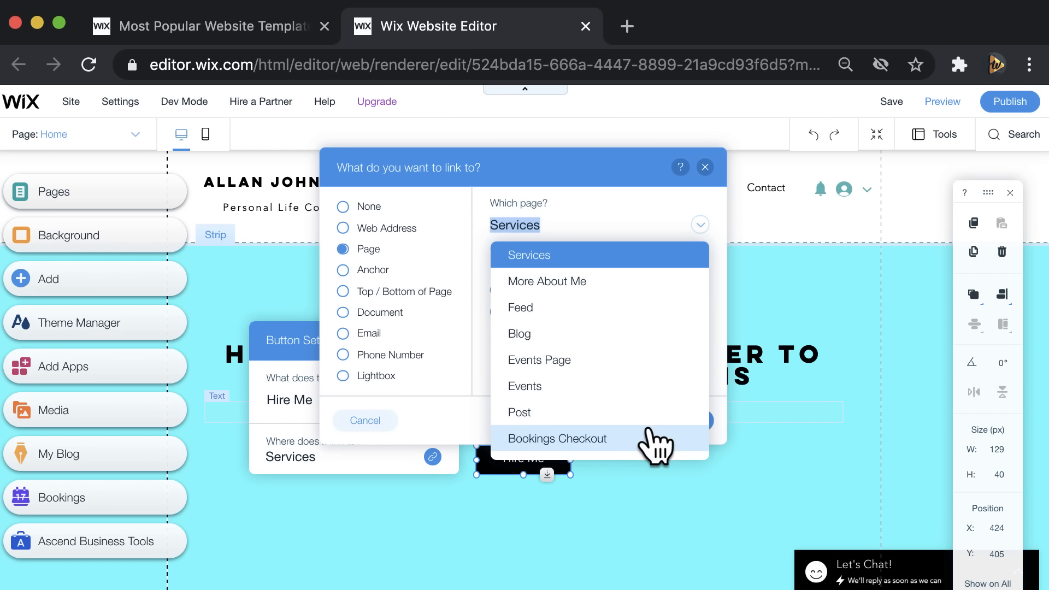
left_click(667, 281)
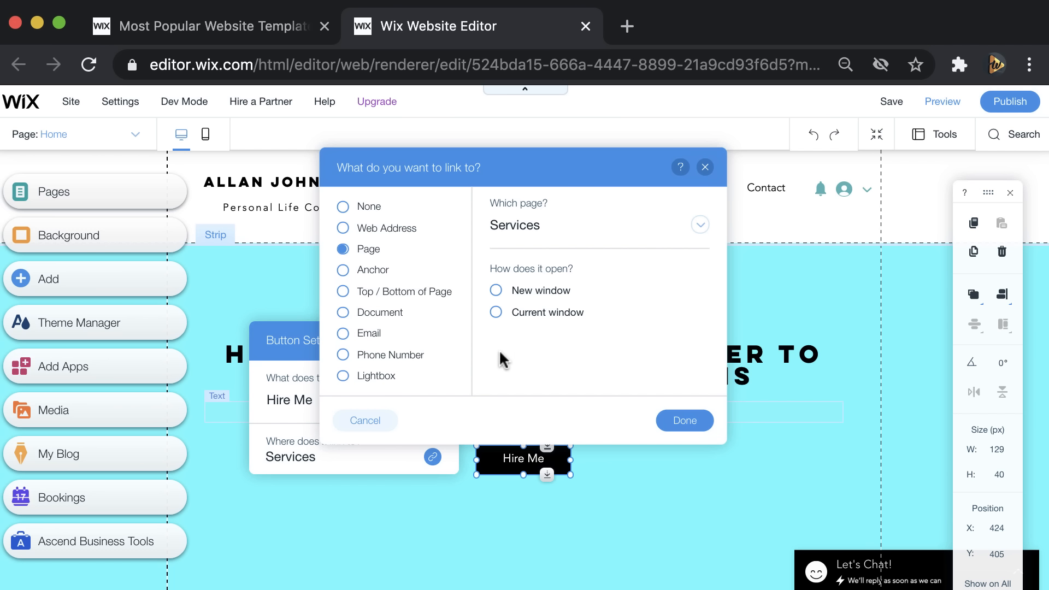
left_click(684, 420)
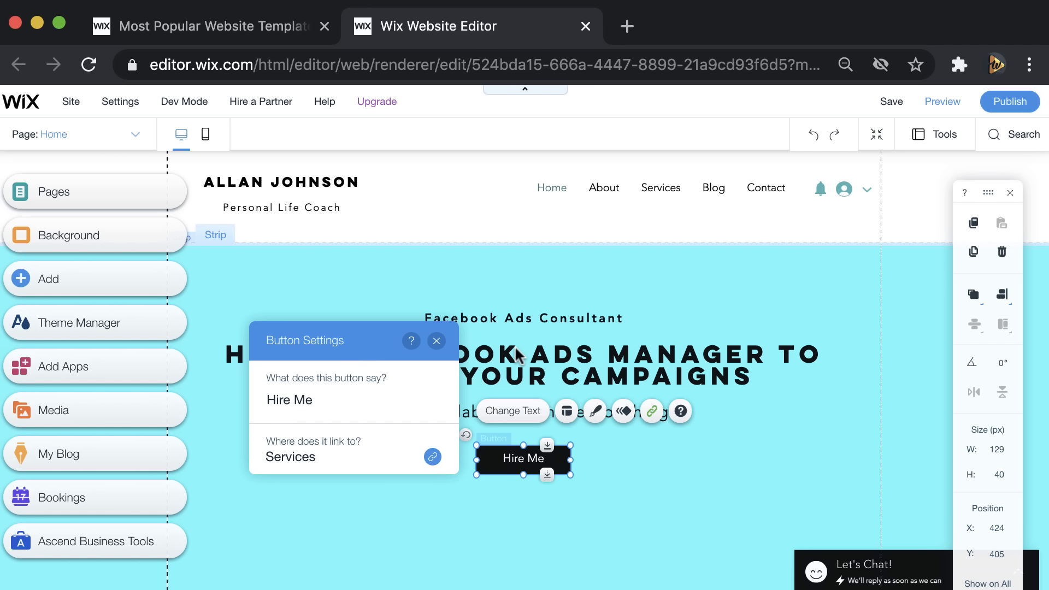
left_click(394, 474)
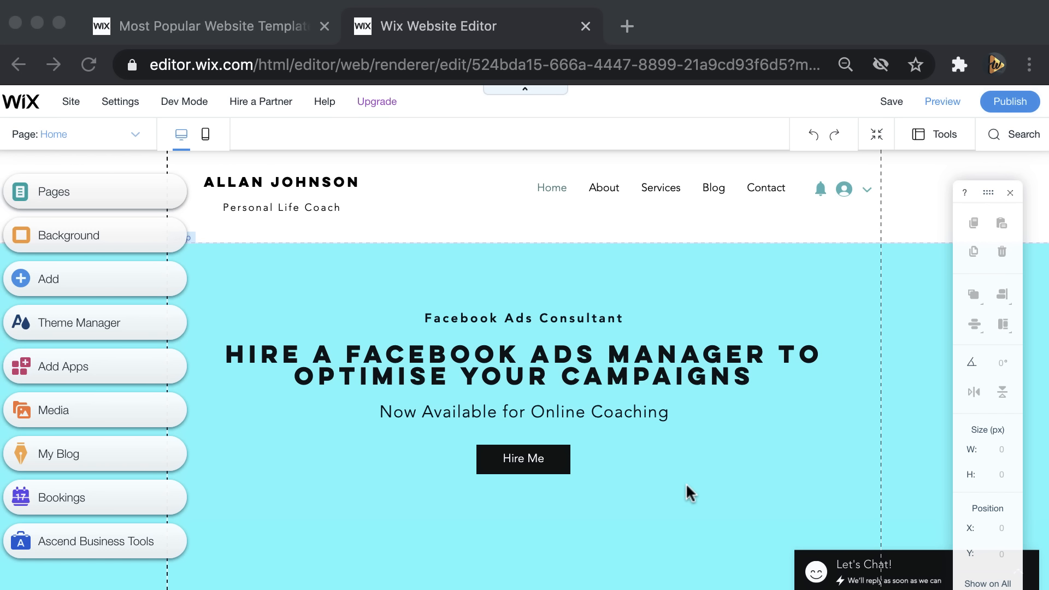
- Go down to the About Me section, save the site's changes and dismiss the save dialog
scroll(678, 388, "down", 5)
scroll(675, 382, "down", 3)
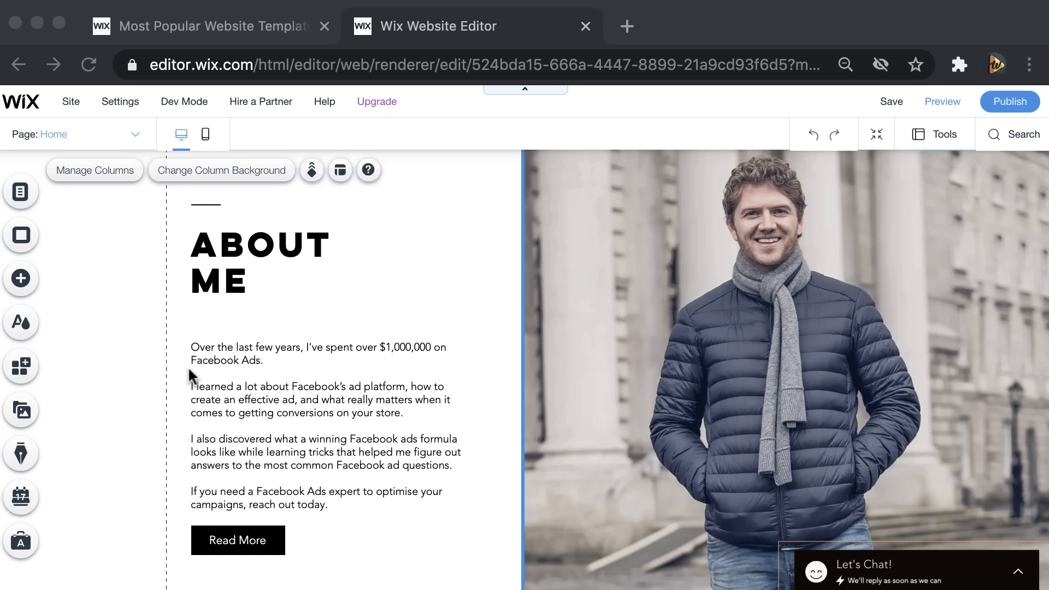
left_click(892, 102)
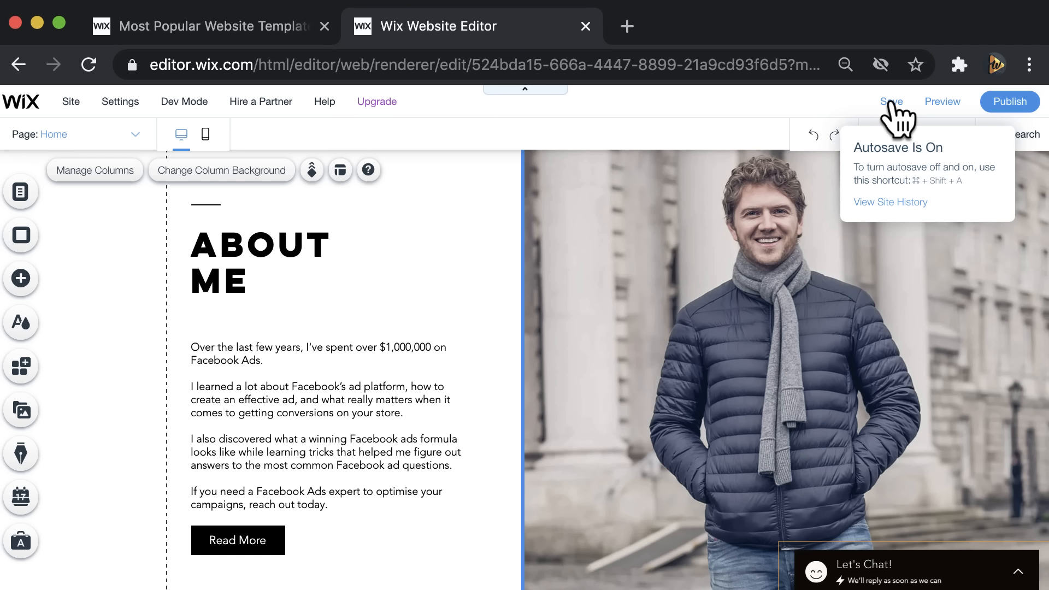
left_click(891, 102)
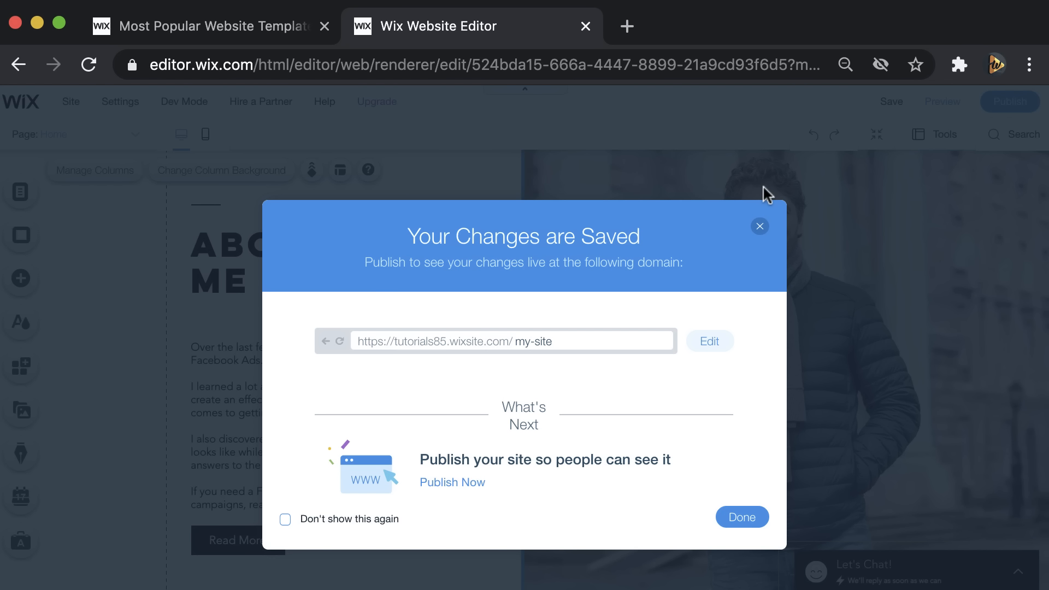
left_click(760, 226)
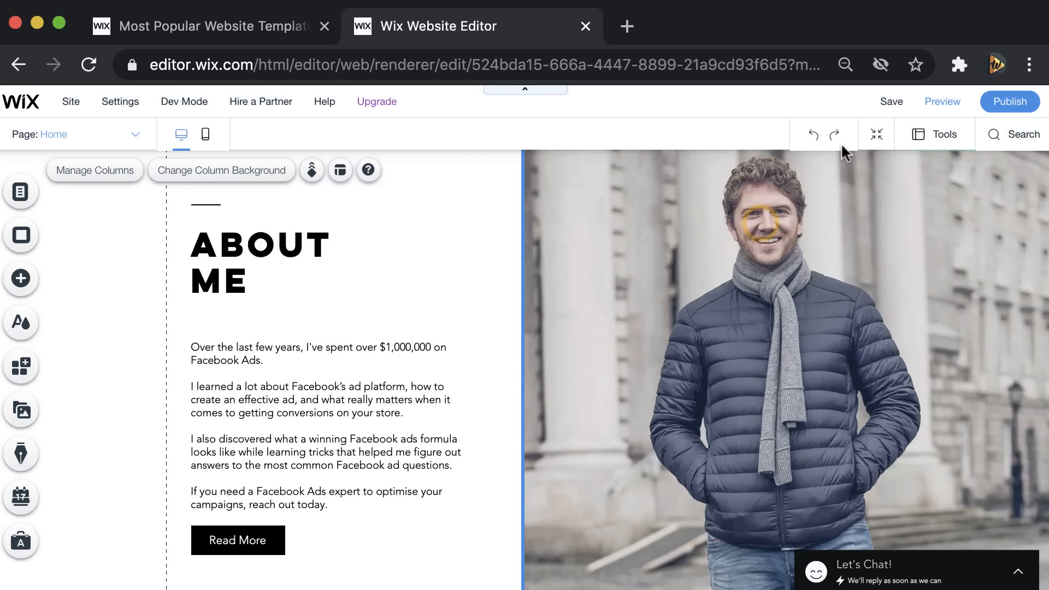
mouse_move(890, 103)
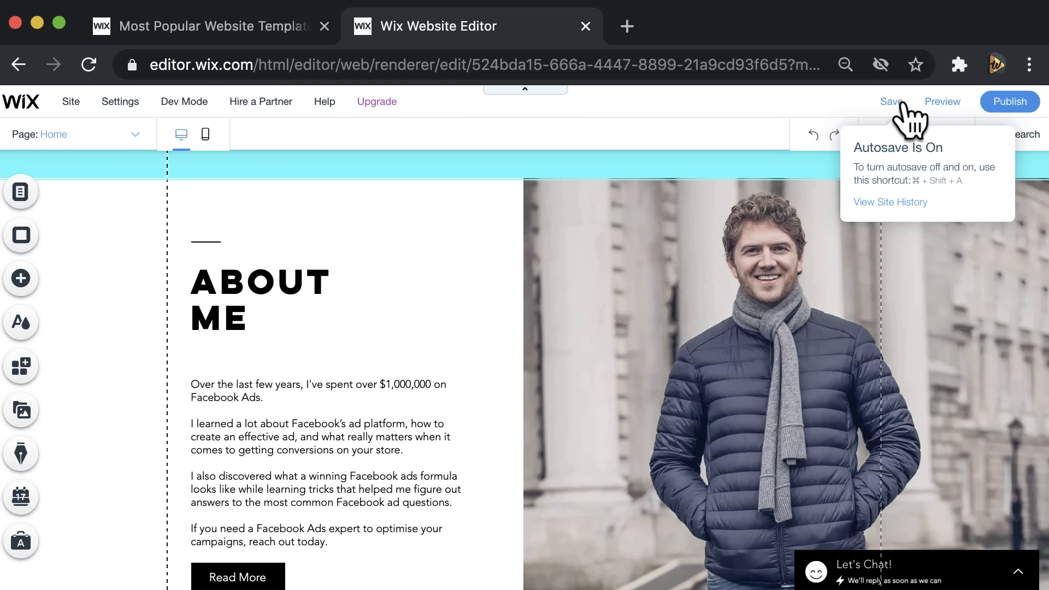
- Open the site history and view the 26 Jan 2021 revisions from 0:30 pm and 1:52 pm
left_click(896, 203)
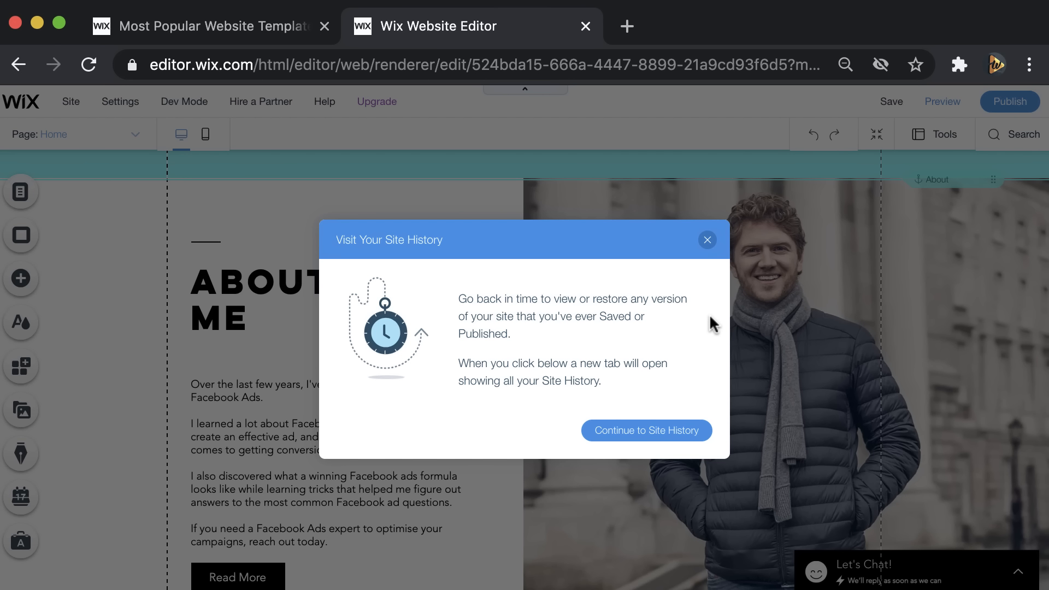
left_click(666, 430)
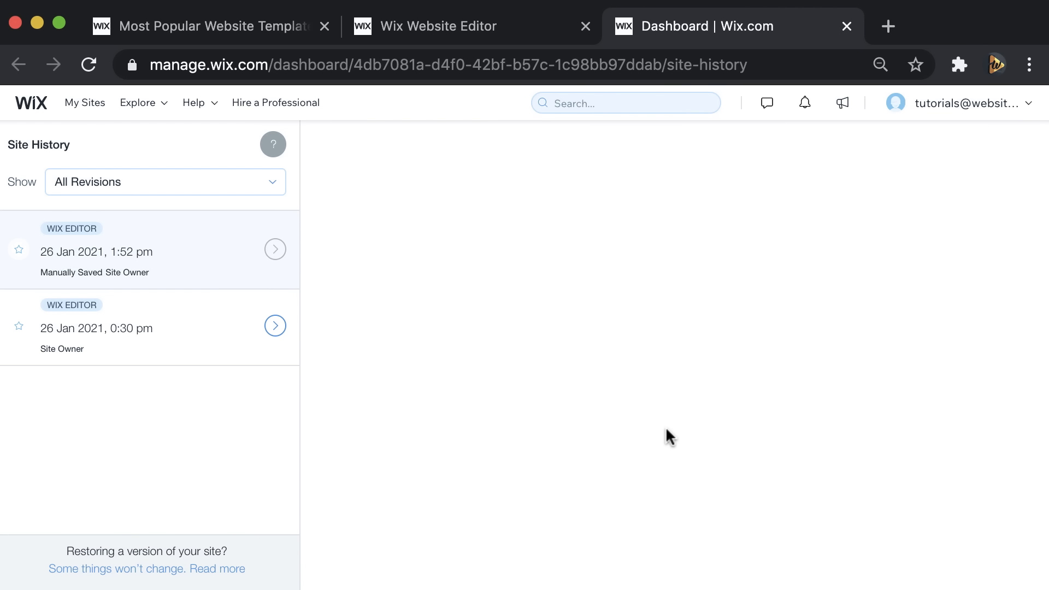
left_click(275, 325)
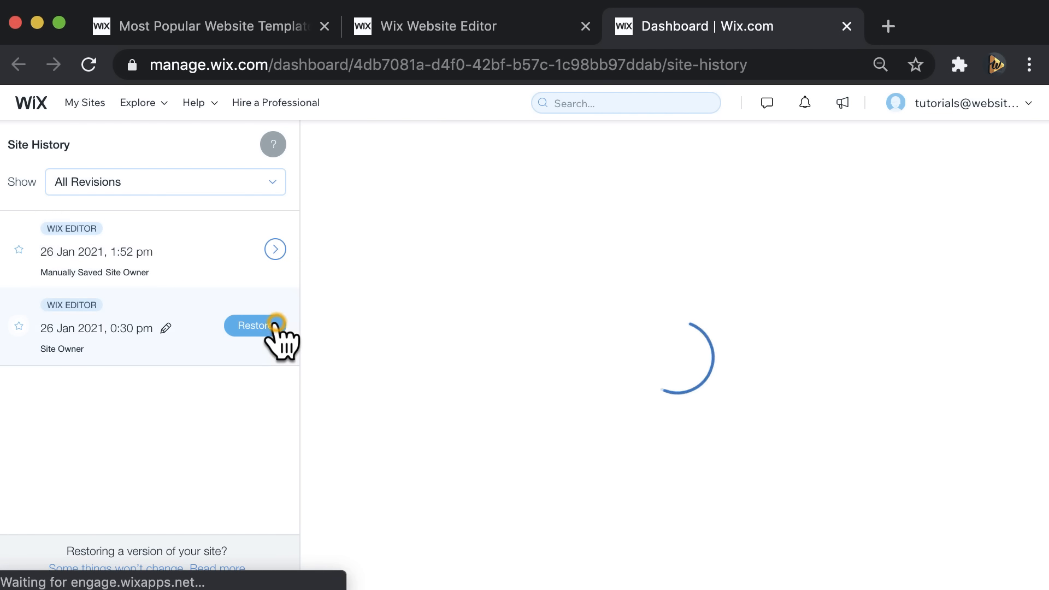
left_click(225, 245)
left_click(204, 308)
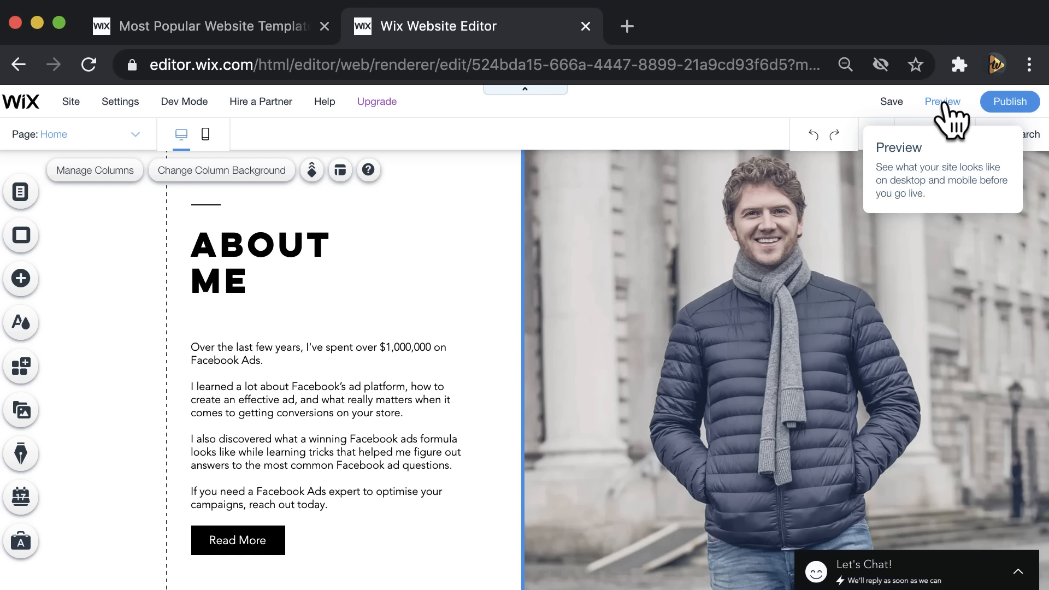
- Preview the site and look through the home page from the hero strip to the About Me section
left_click(945, 101)
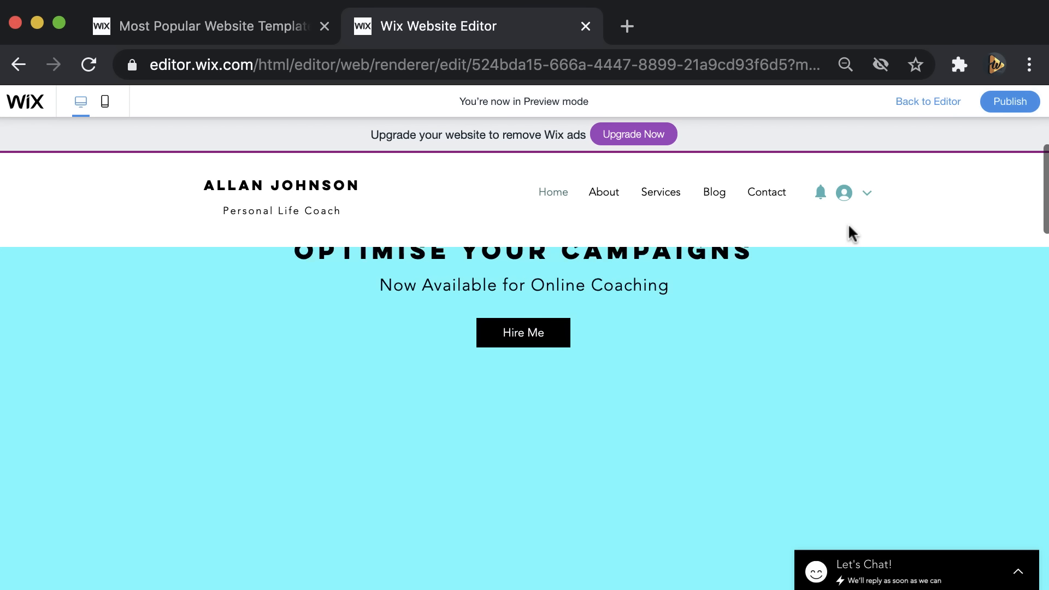
scroll(848, 225, "down", 10)
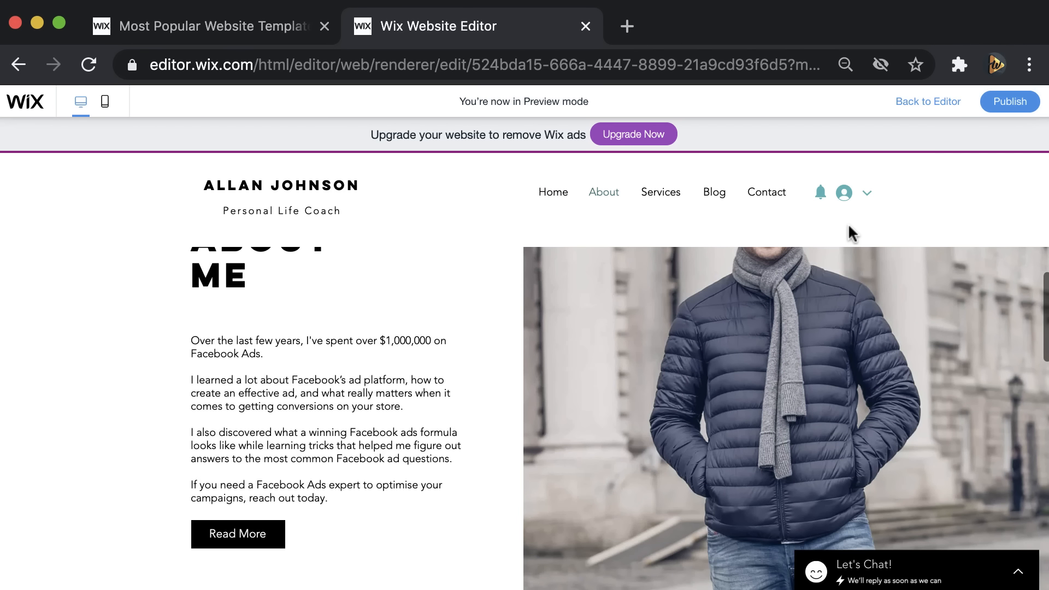
scroll(848, 223, "up", 1)
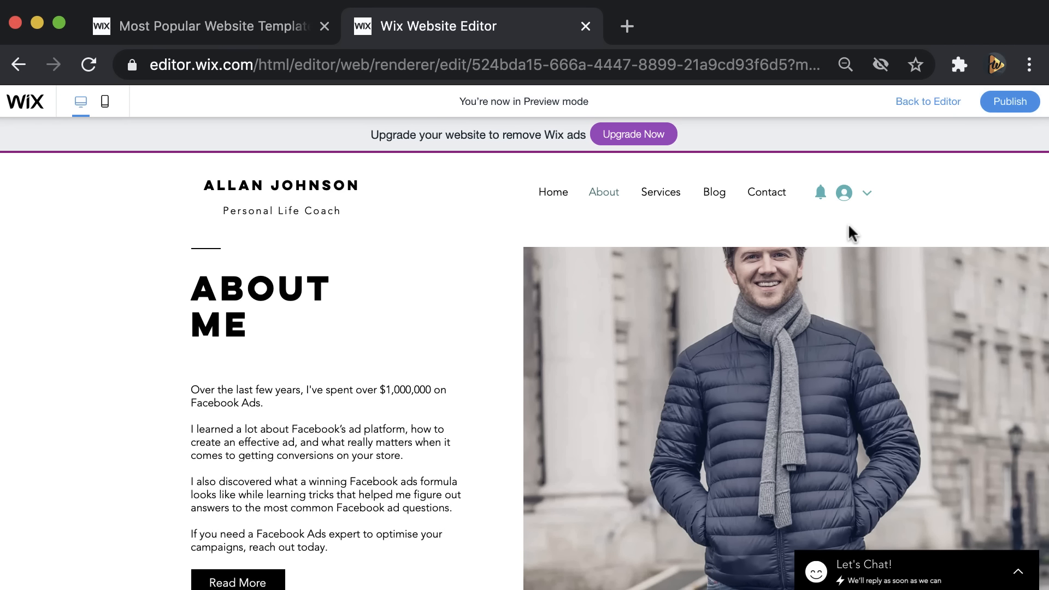
scroll(848, 223, "down", 1)
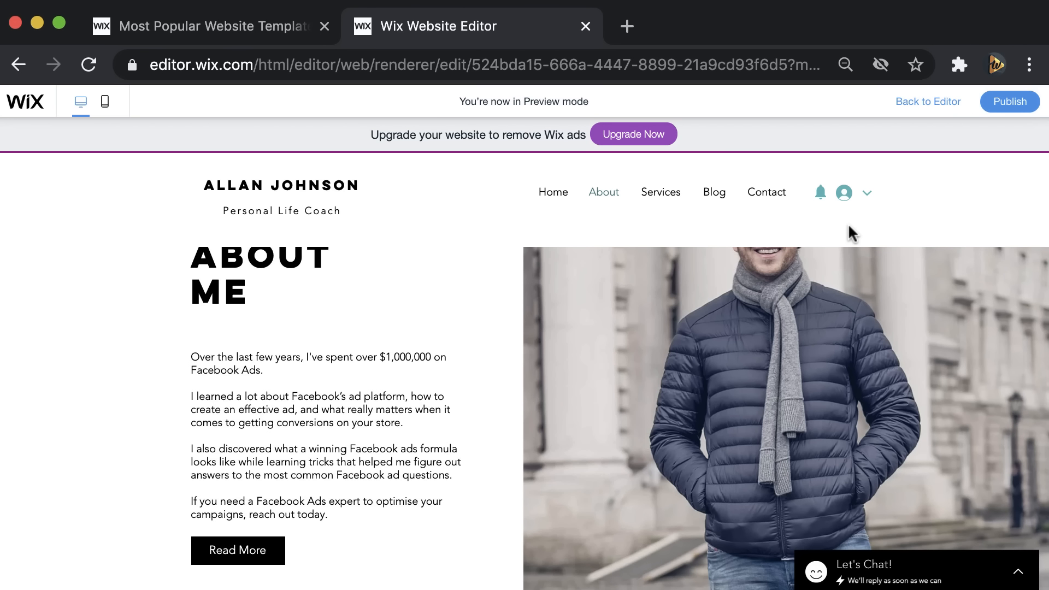
scroll(848, 223, "down", 2)
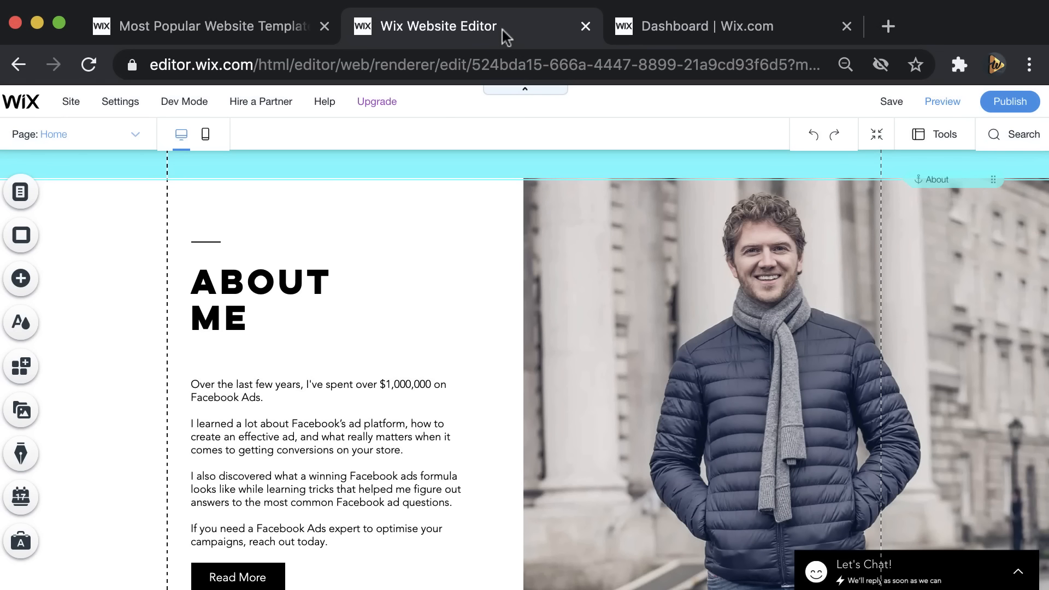
- Undo the latest edit in the desktop editor and redo it, two times in a row
left_click(812, 135)
left_click(835, 135)
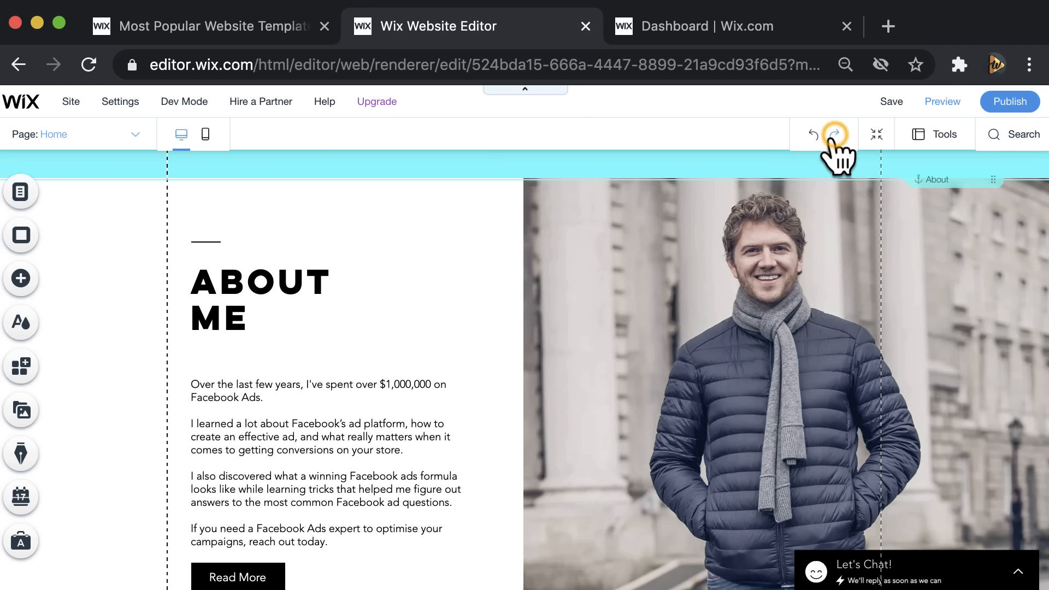
scroll(752, 236, "down", 2)
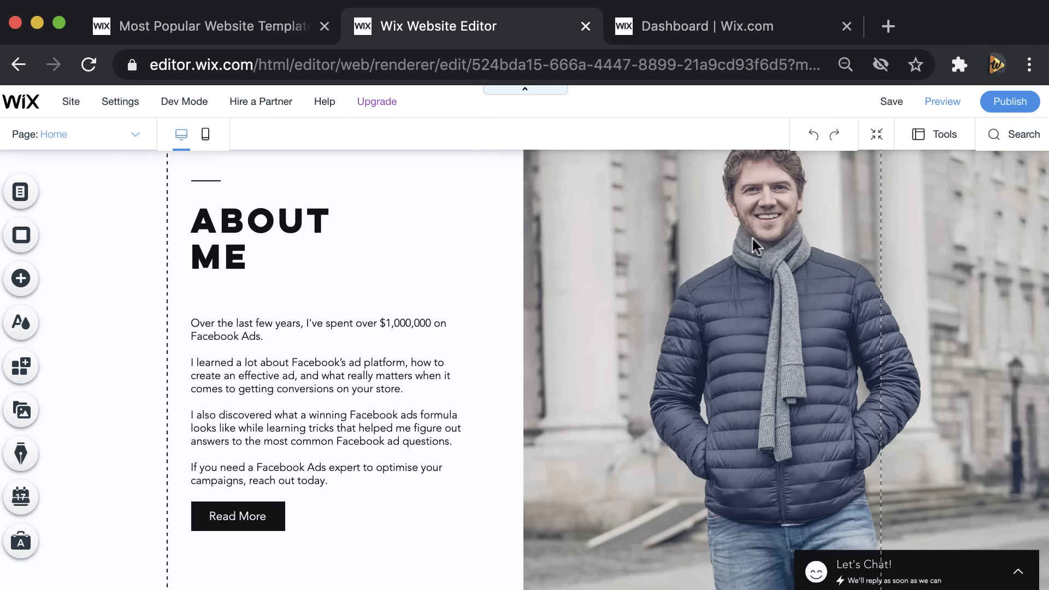
left_click(812, 134)
left_click(836, 135)
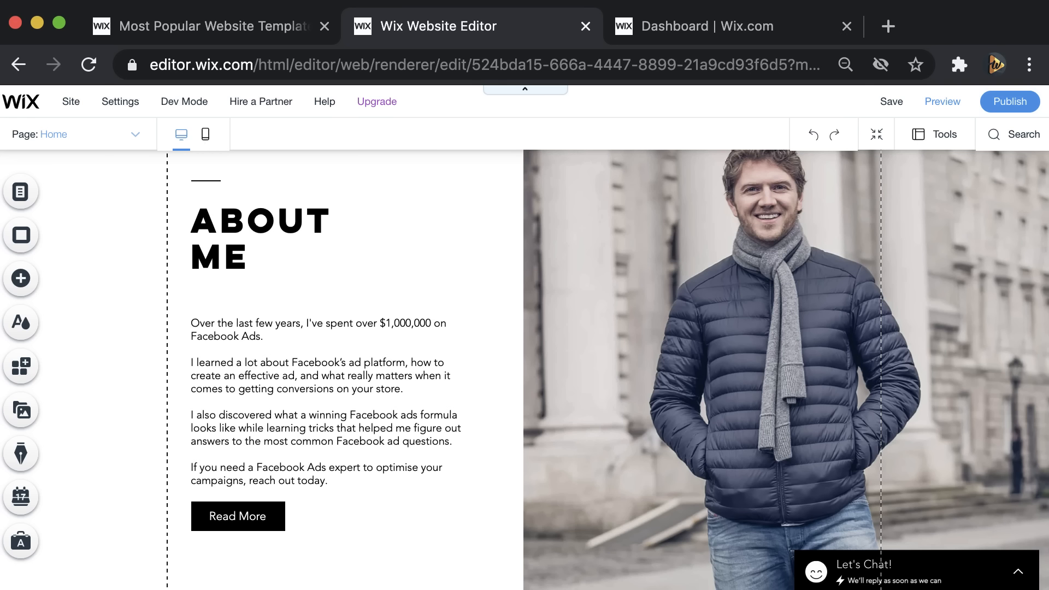
- Switch the editor to the mobile version of the home page and go up to the hero strip
left_click(206, 136)
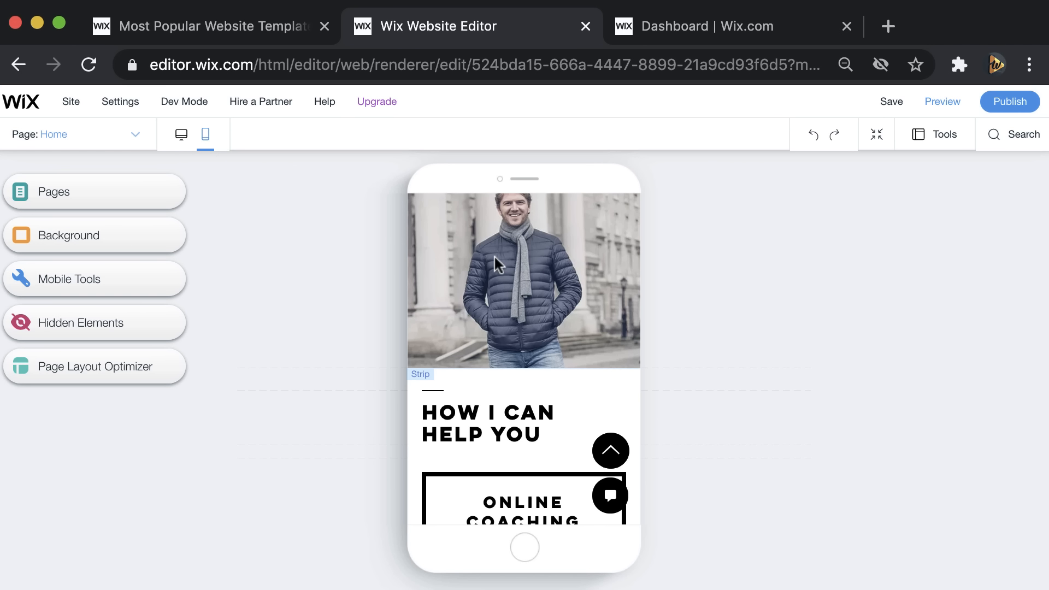
scroll(494, 254, "up", 10)
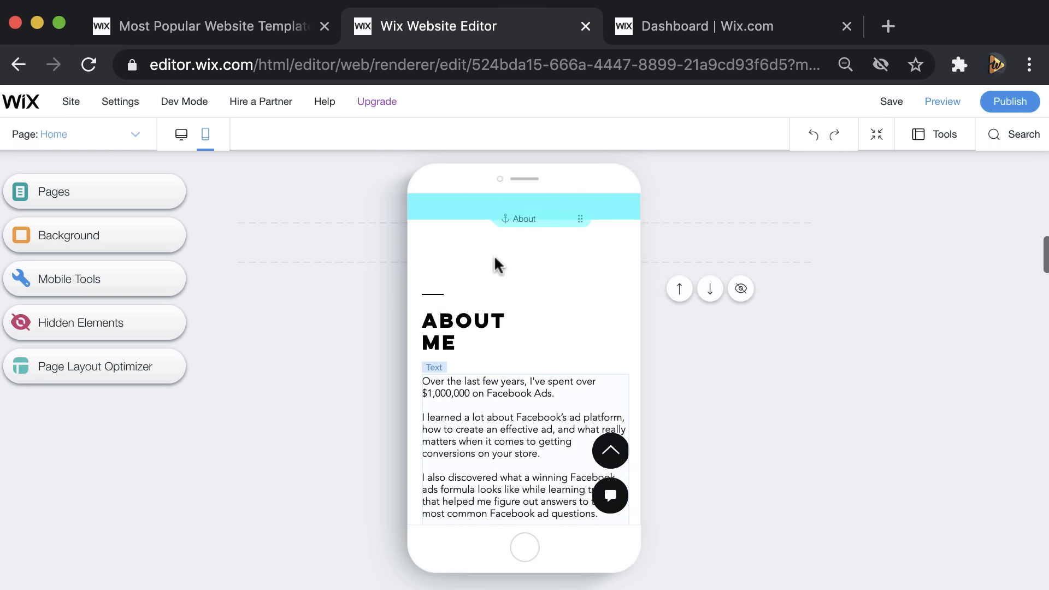
scroll(495, 261, "up", 5)
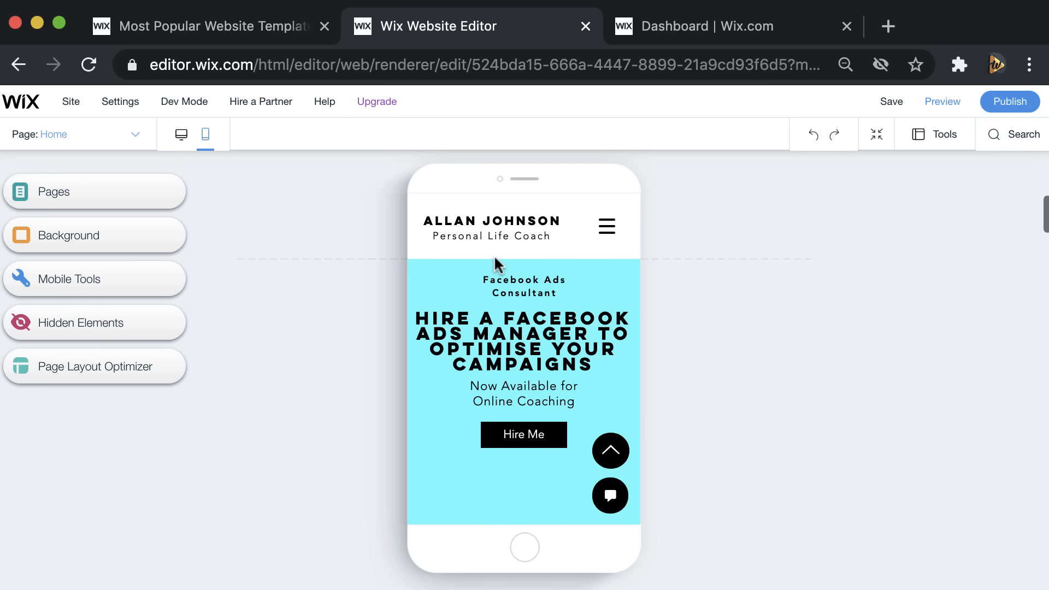
- Set the mobile font size of the "Hire a Facebook Ads Manager to Optimise Your Campaigns" heading to 13px
left_click(533, 348)
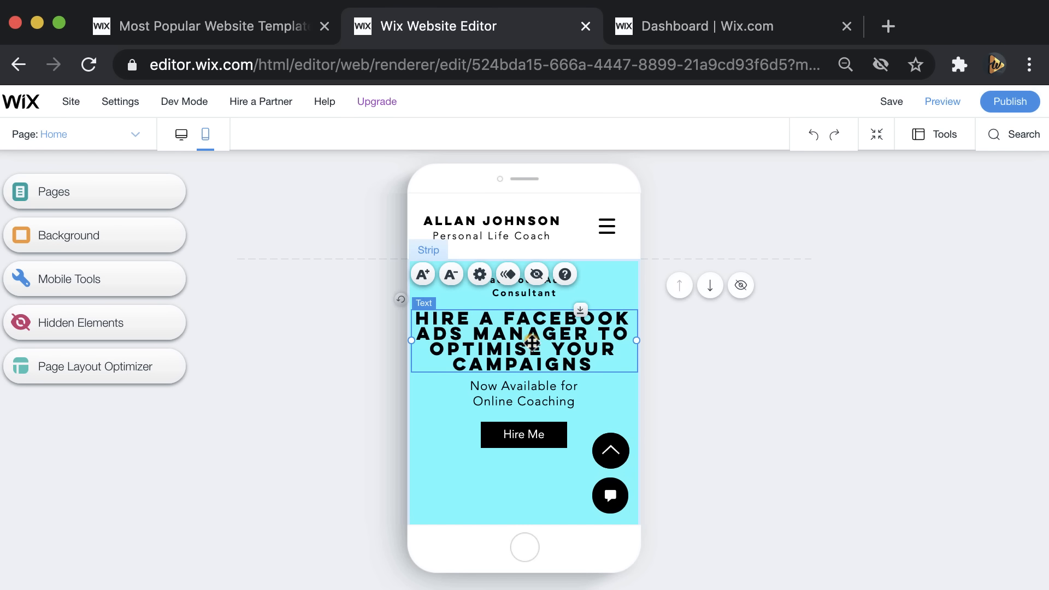
left_click(450, 276)
left_click(449, 276)
left_click(449, 276)
left_click(449, 276)
left_click(450, 276)
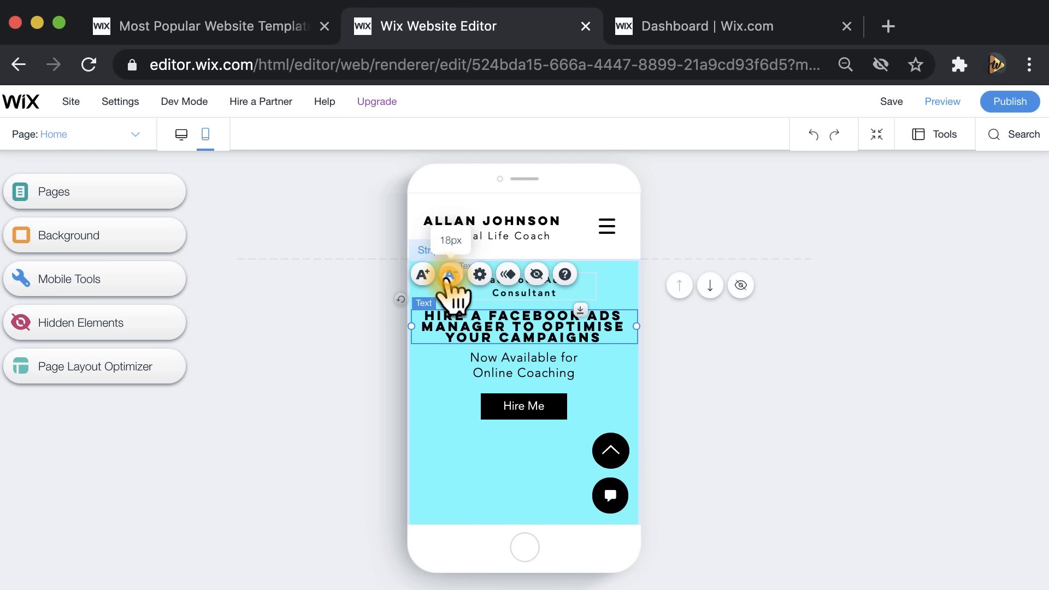
left_click(449, 276)
left_click(449, 276)
left_click(449, 276)
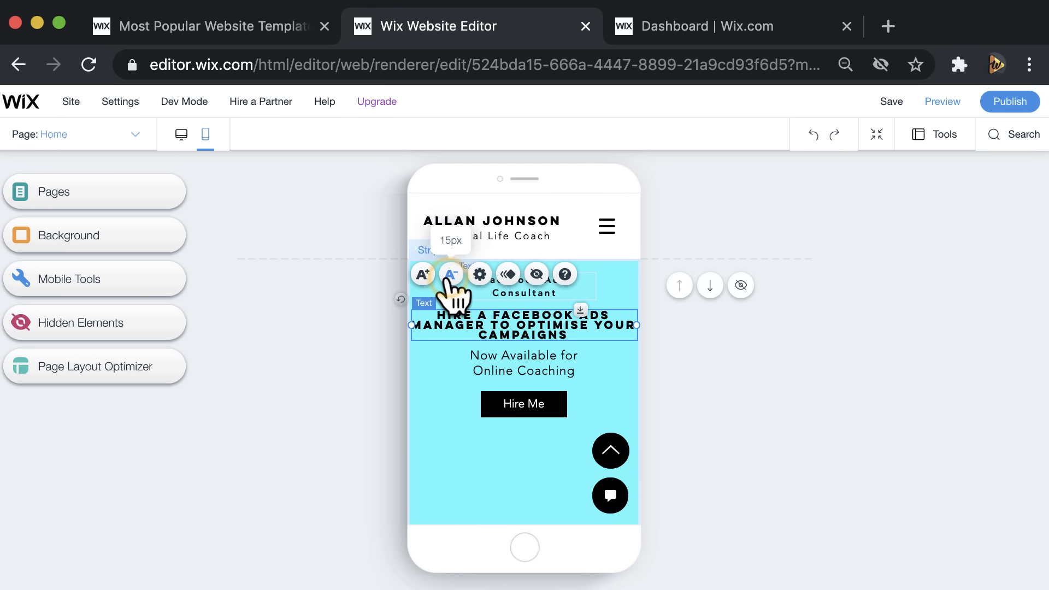
left_click(449, 276)
left_click(449, 276)
left_click(450, 276)
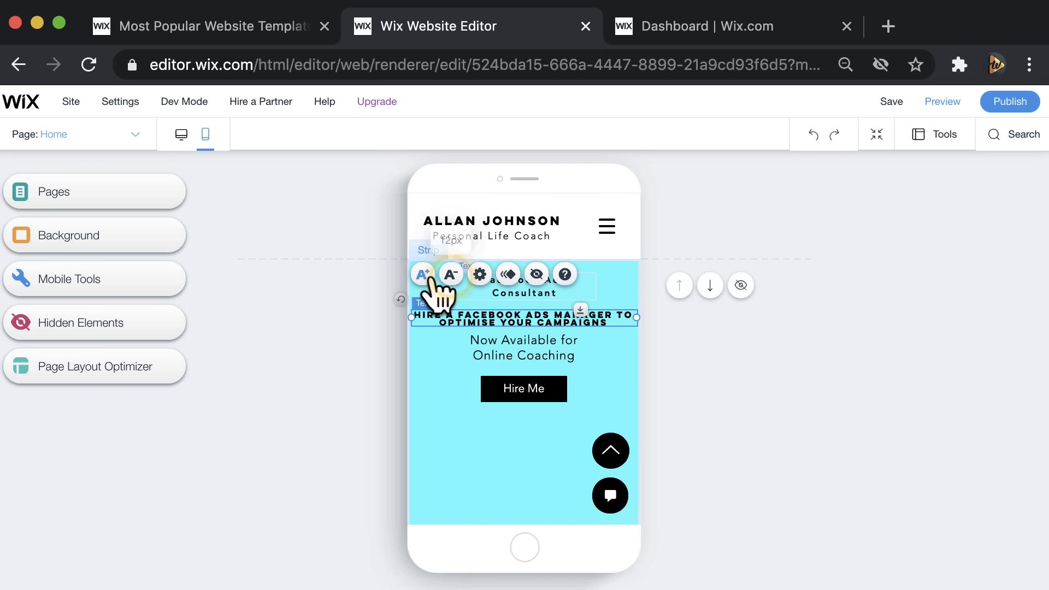
left_click(426, 276)
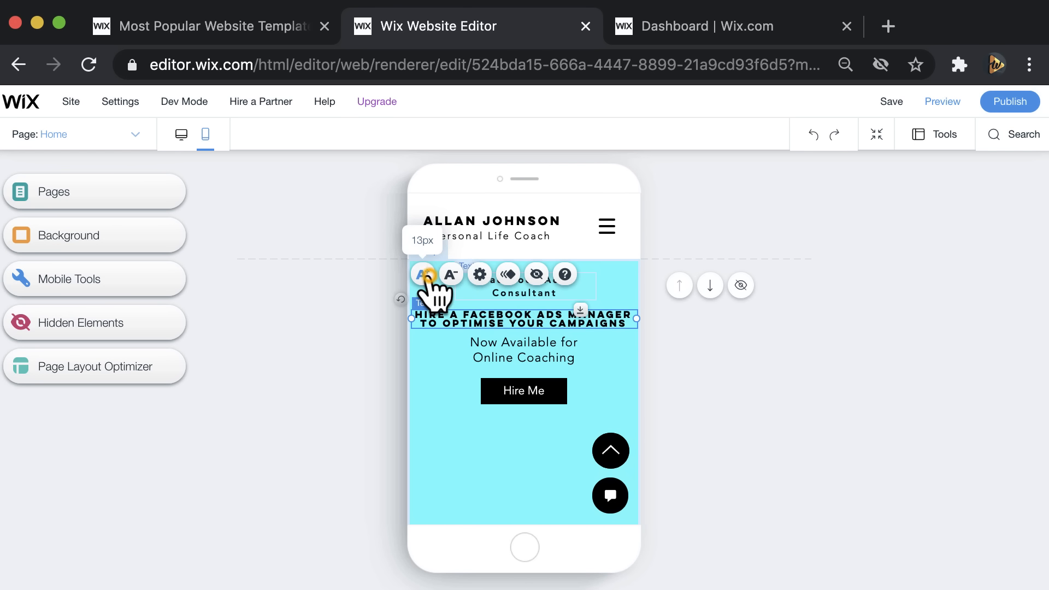
left_click(609, 374)
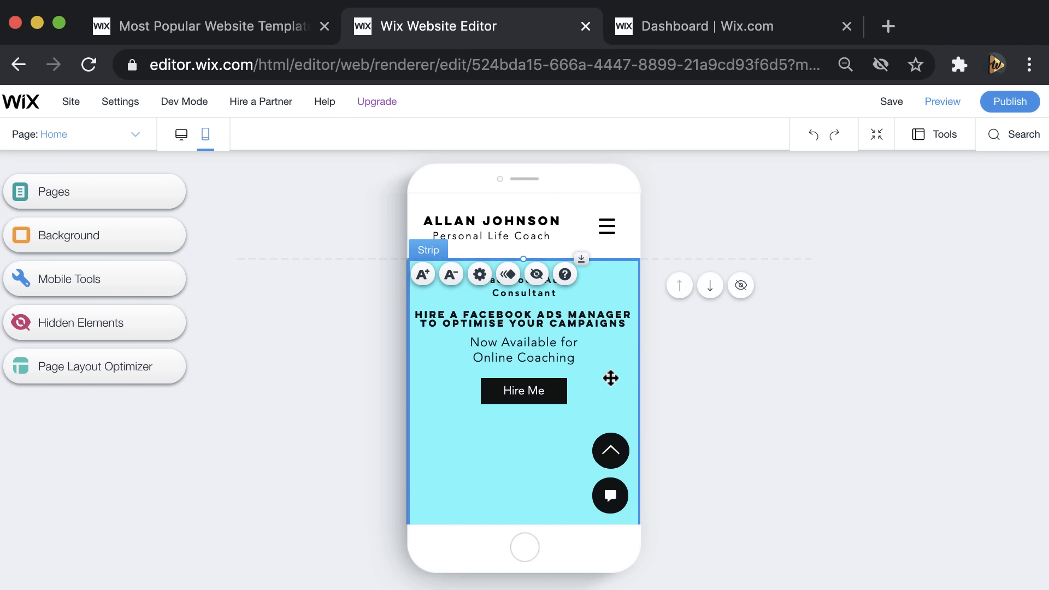
- Narrow the mobile hero heading's text box so it wraps onto three lines and centre it in the strip
left_click(637, 318)
left_click_drag(638, 318, 593, 319)
left_click_drag(503, 318, 529, 323)
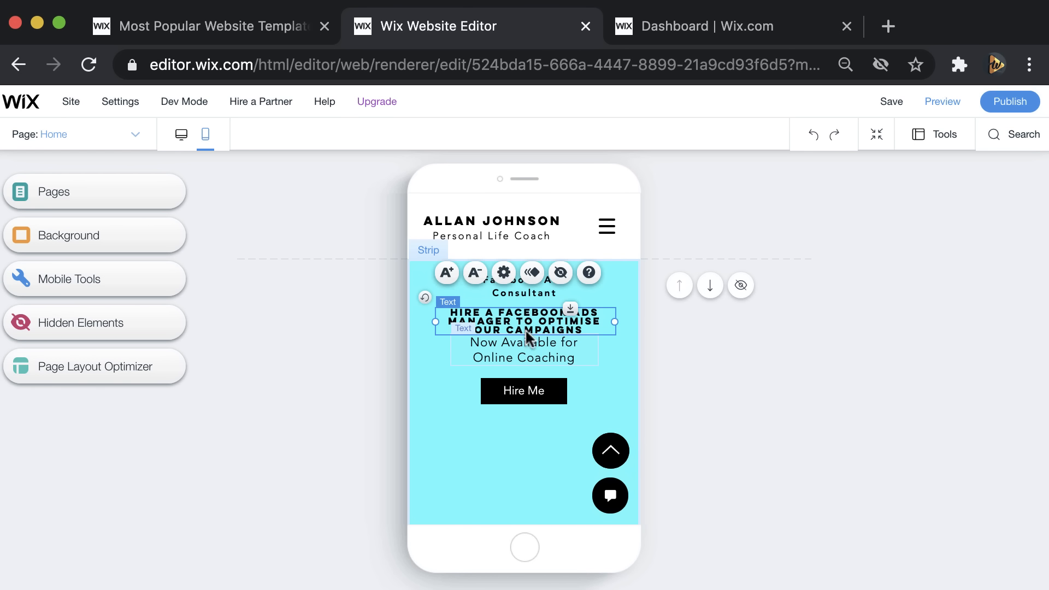
- Shrink the "Now Available for Online Coaching" text in the mobile hero strip until it fits on one line
left_click(521, 362)
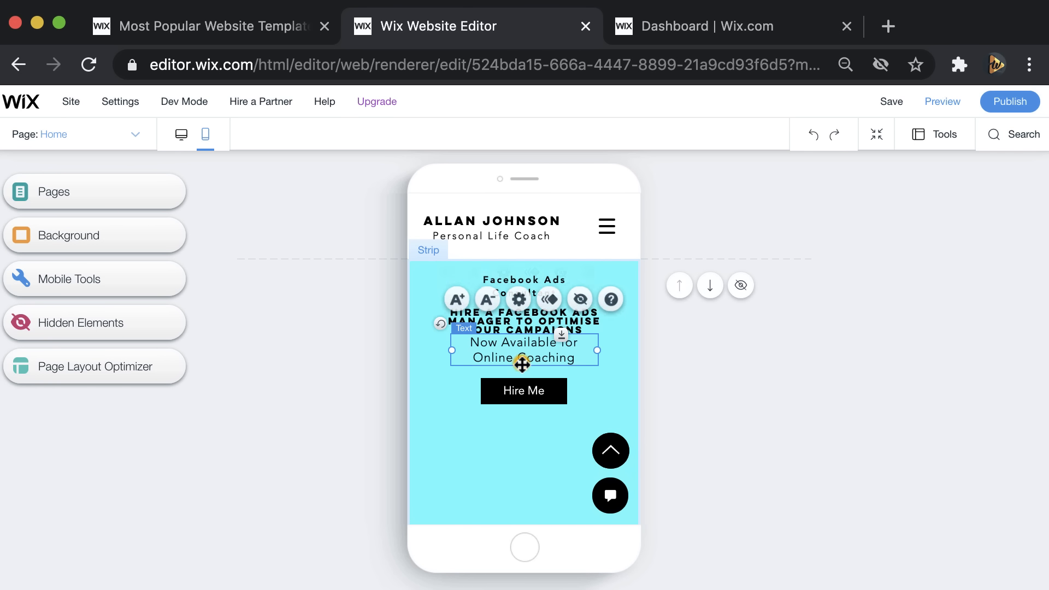
left_click(491, 298)
left_click(491, 298)
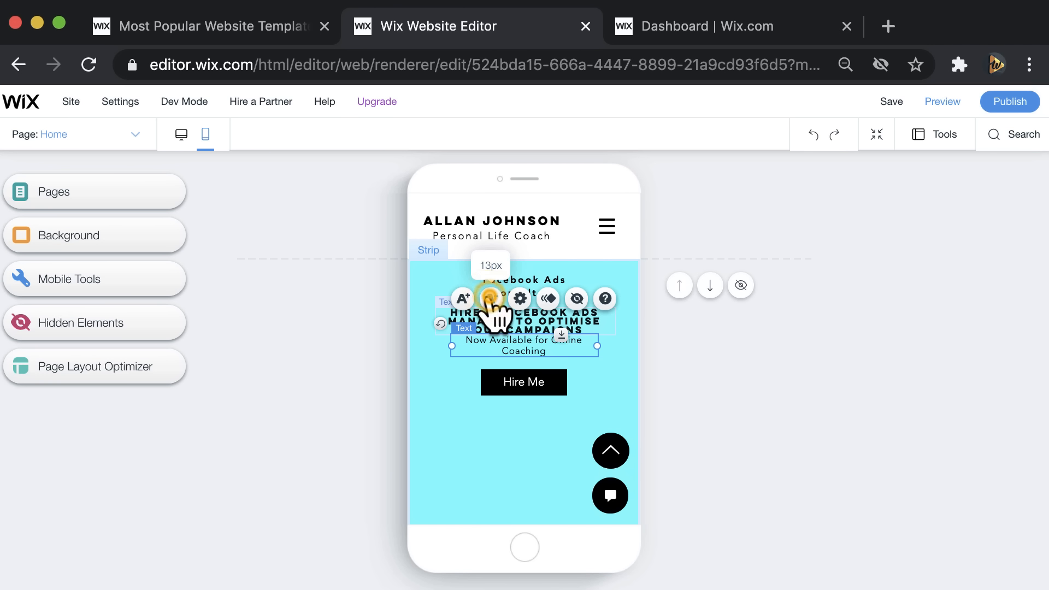
left_click(491, 298)
left_click(491, 298)
left_click_drag(520, 344, 510, 386)
left_click(537, 404)
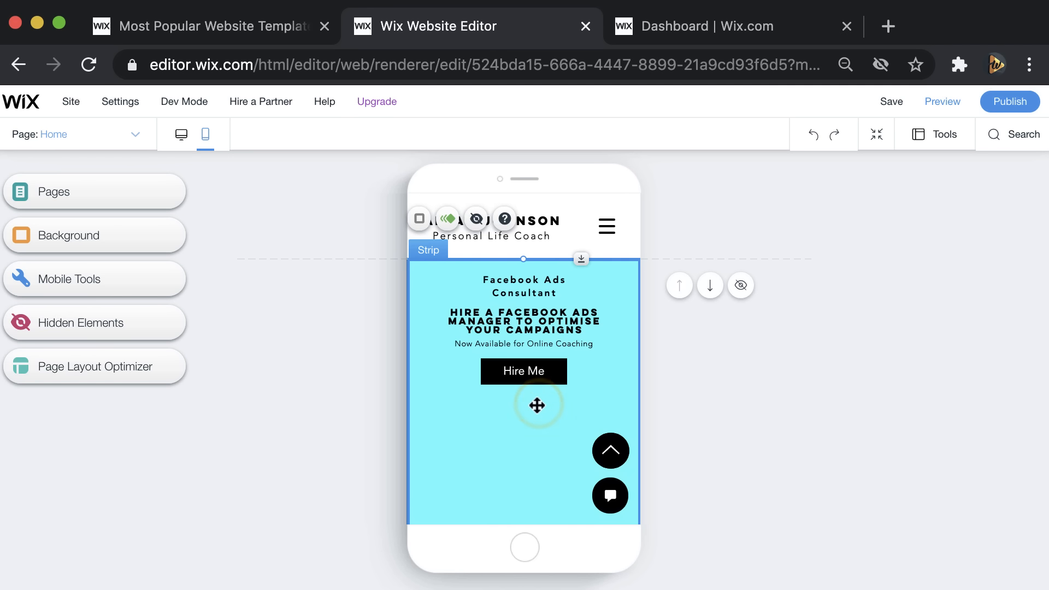
left_click(317, 410)
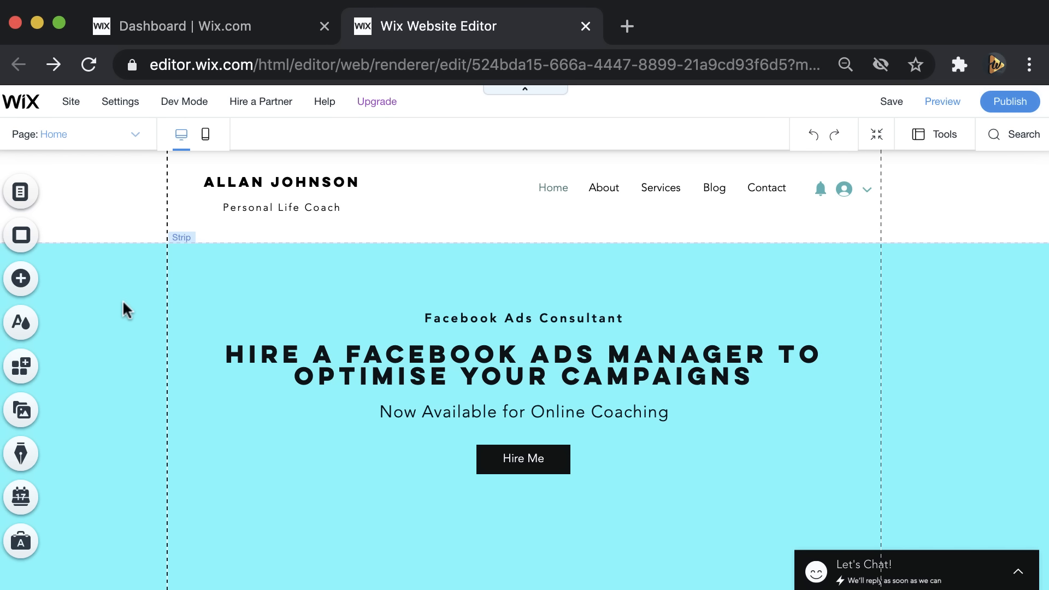
- Switch the desktop editor to the Services main page and look over its content
left_click(132, 136)
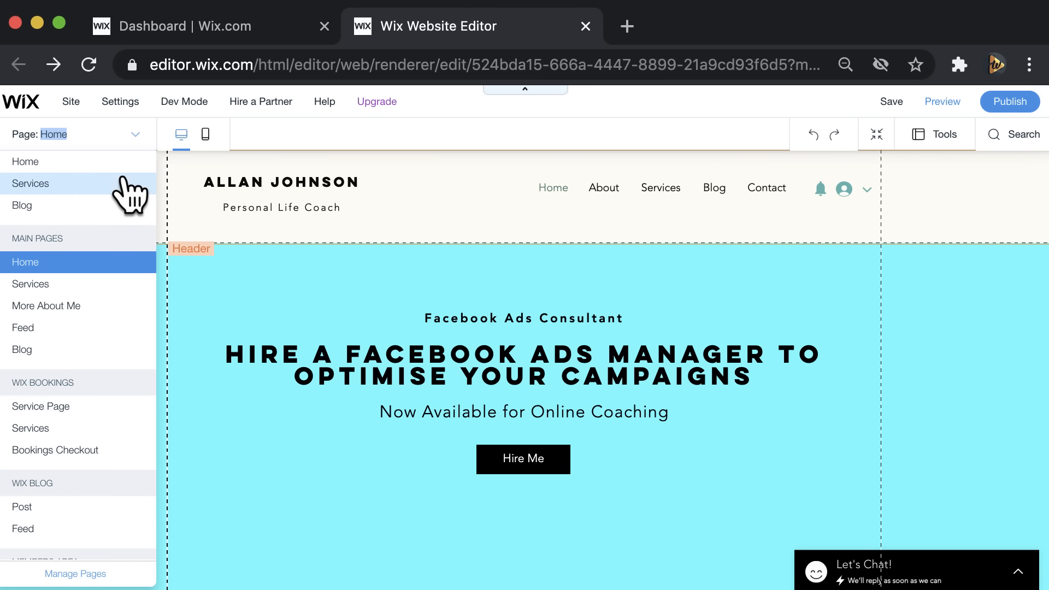
left_click(89, 282)
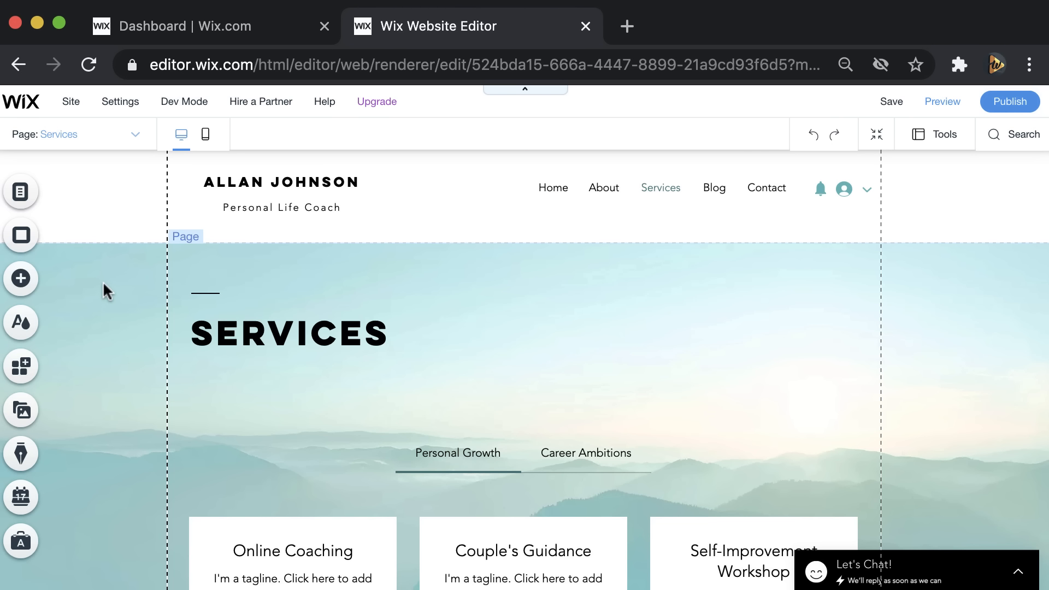
scroll(104, 282, "down", 4)
scroll(105, 283, "up", 2)
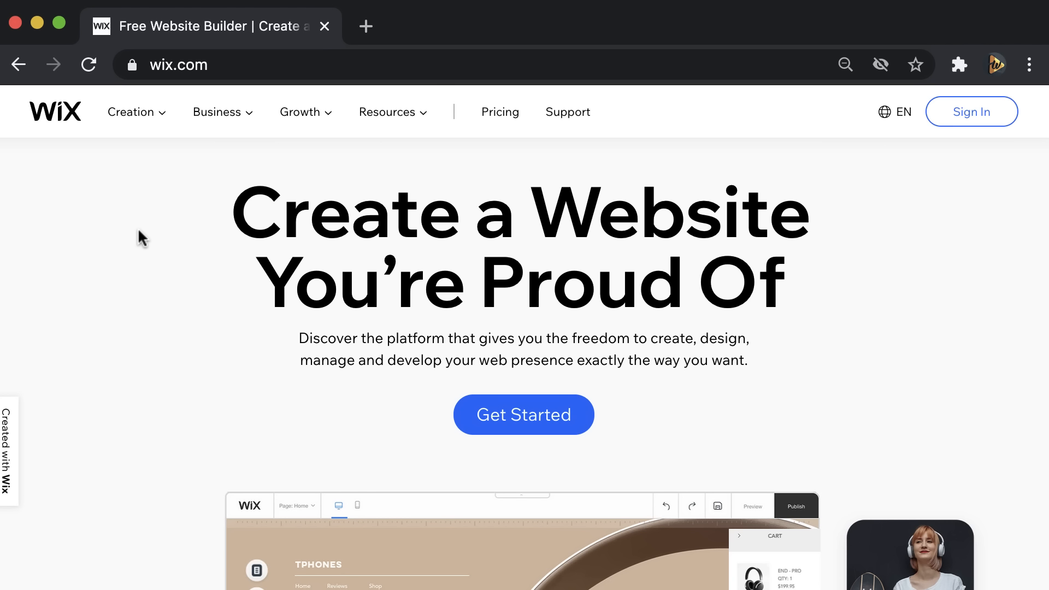
- Log in to the existing Wix account and open My Site for editing from its dashboard
left_click(978, 113)
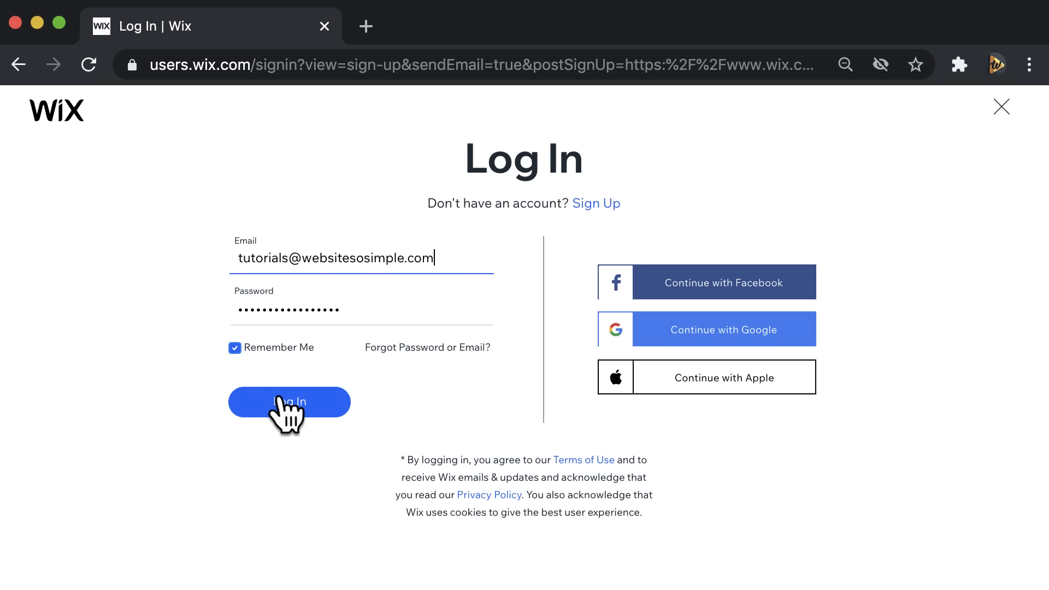
left_click(278, 399)
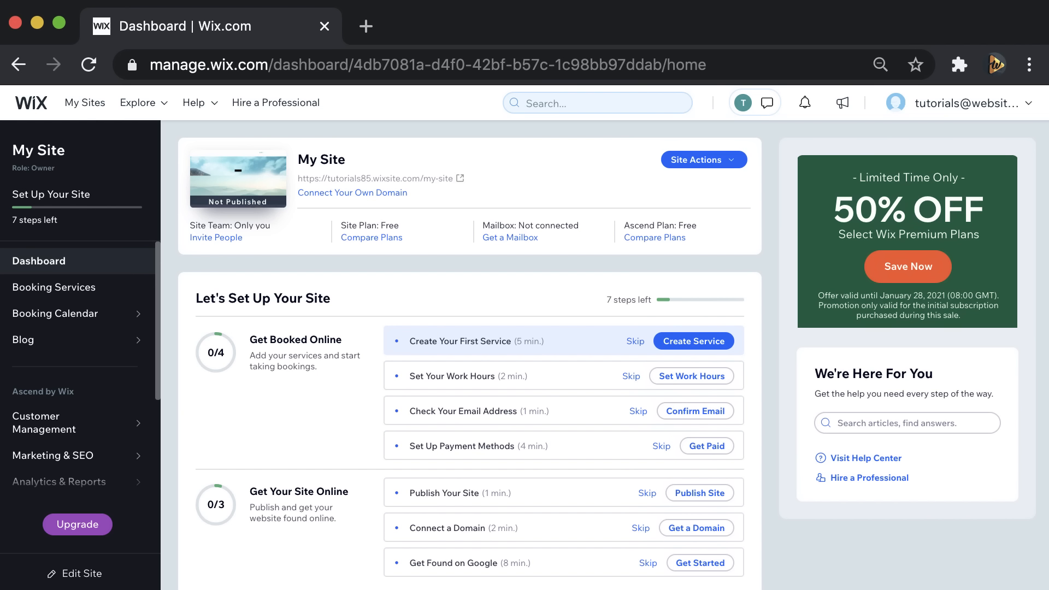
left_click(732, 160)
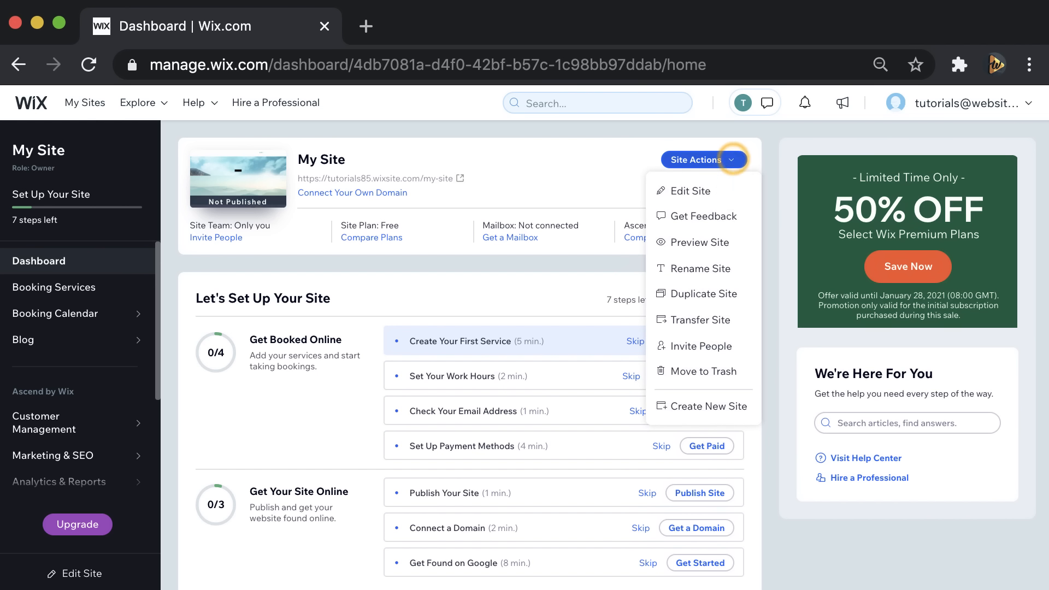
left_click(719, 191)
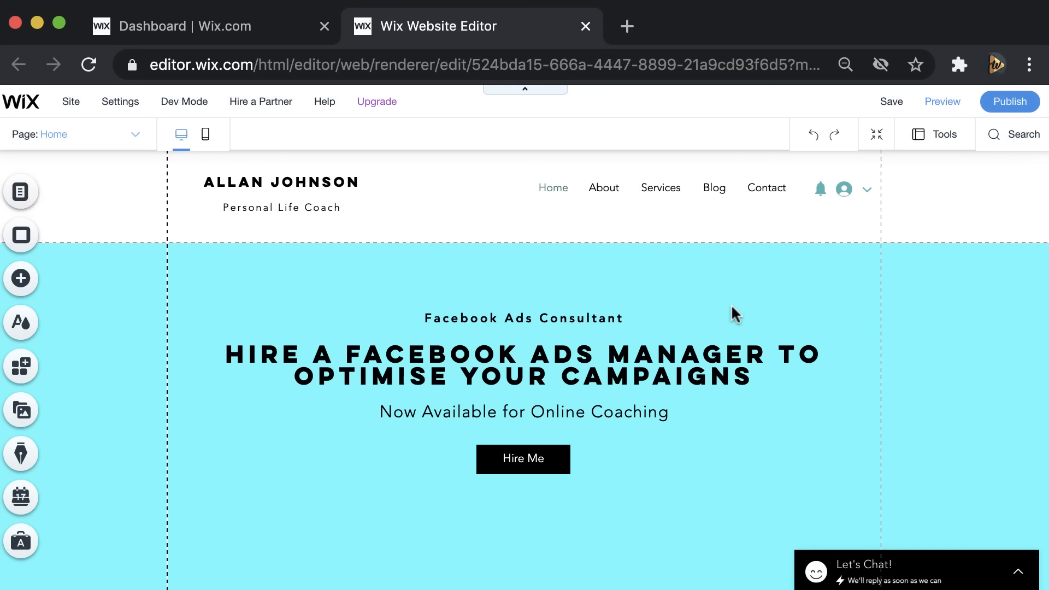
- Search the editor's features and apps for "logo"
left_click(998, 136)
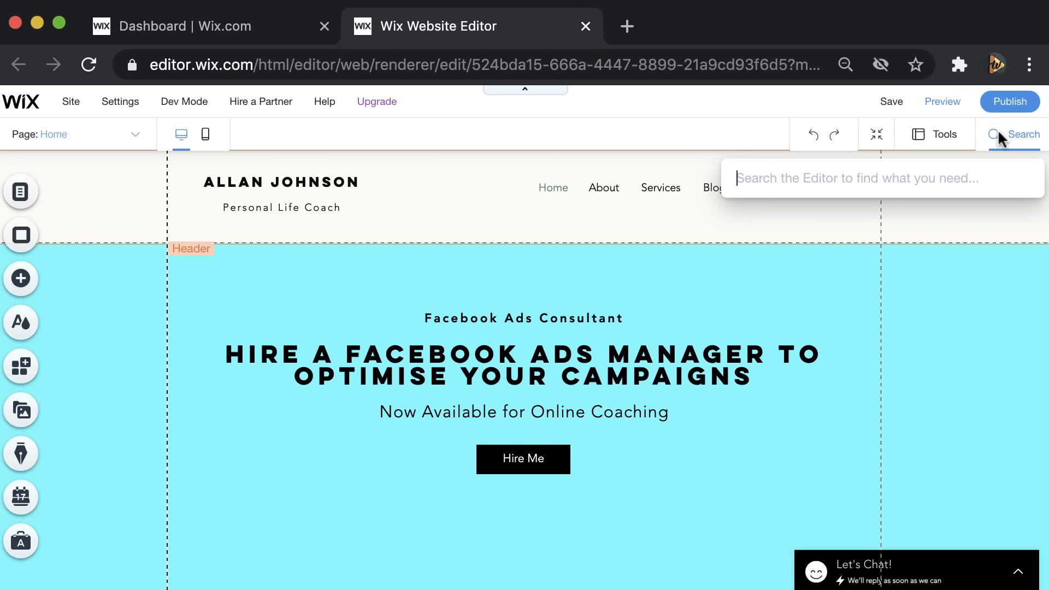
type("logo")
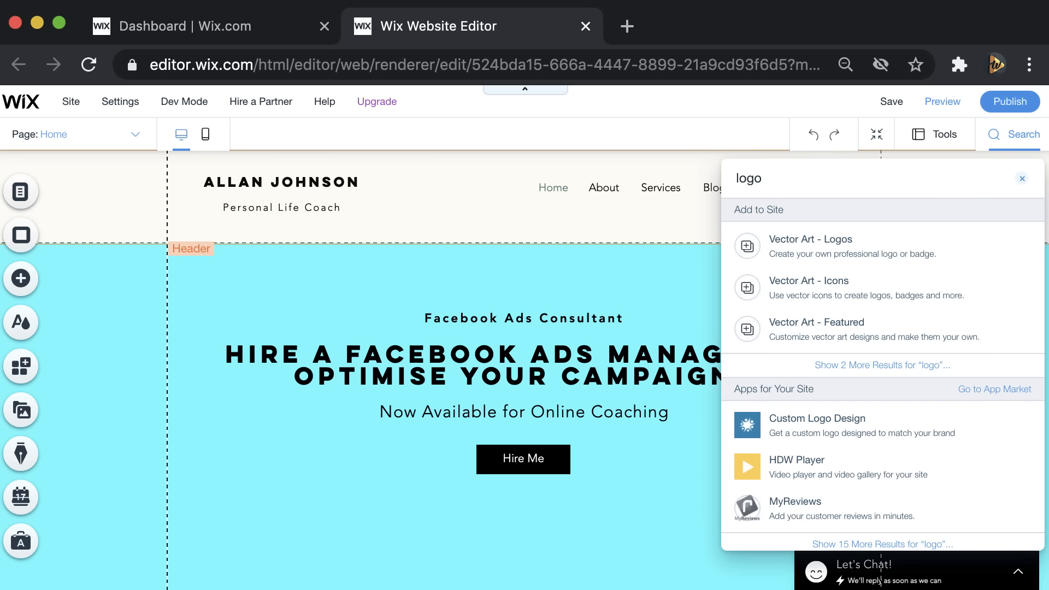
- Try placing the orange wave vector art logo in the site header, and undo the addition
left_click(940, 253)
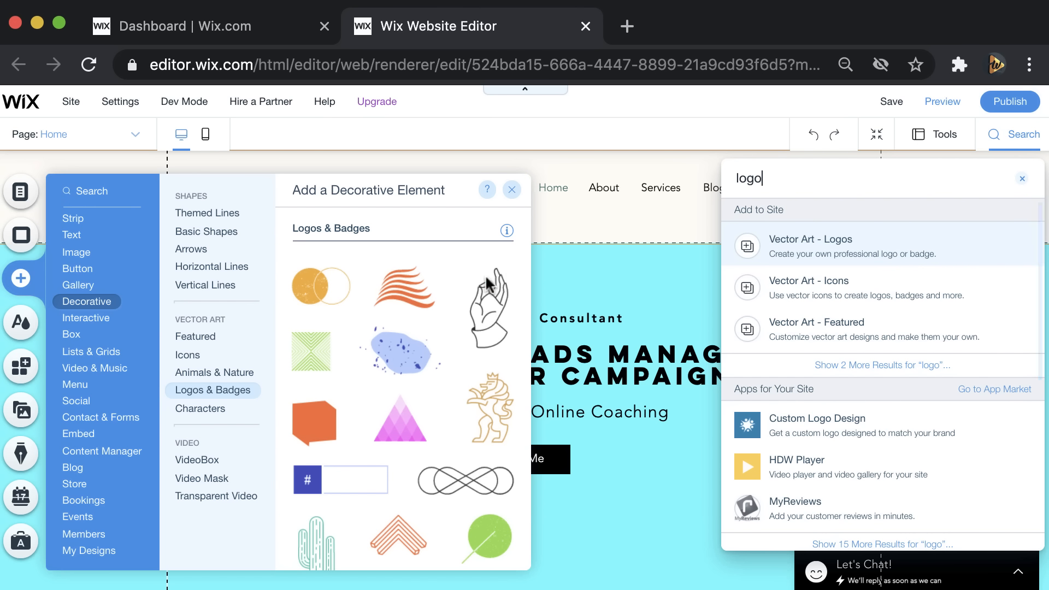
left_click_drag(398, 288, 411, 199)
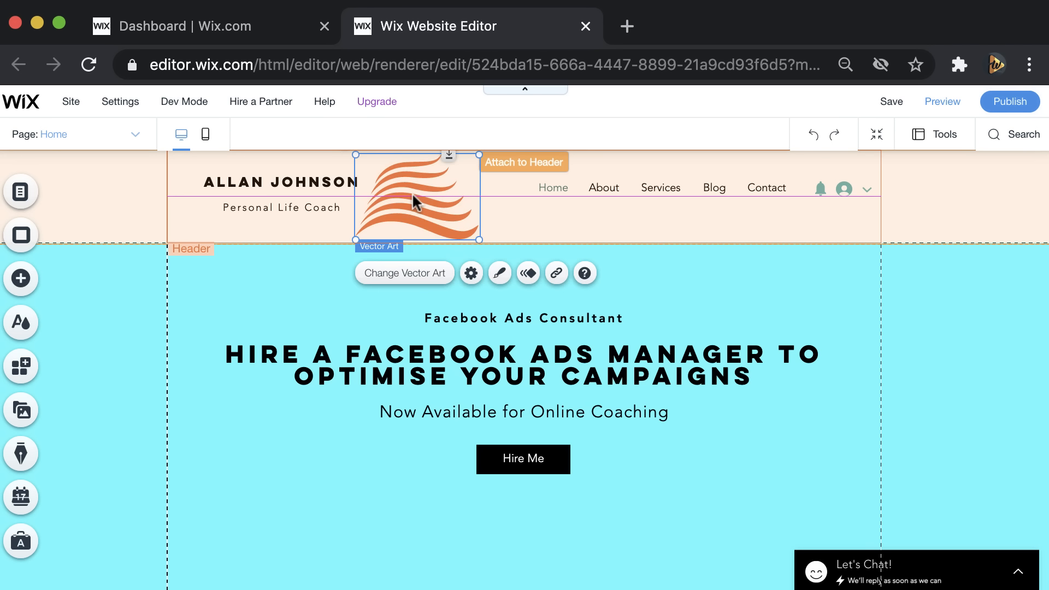
left_click(814, 134)
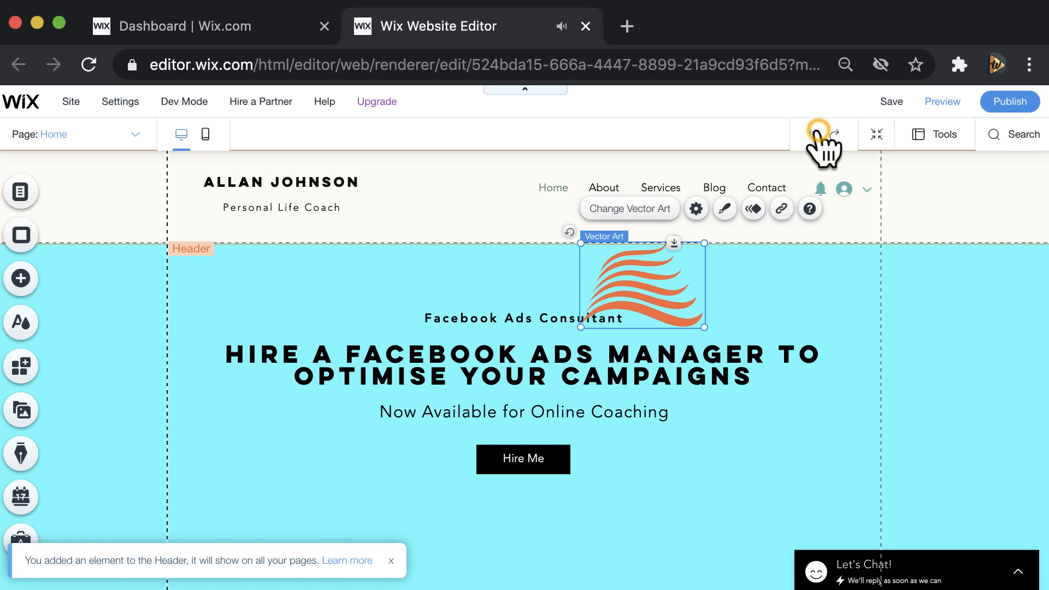
left_click(814, 134)
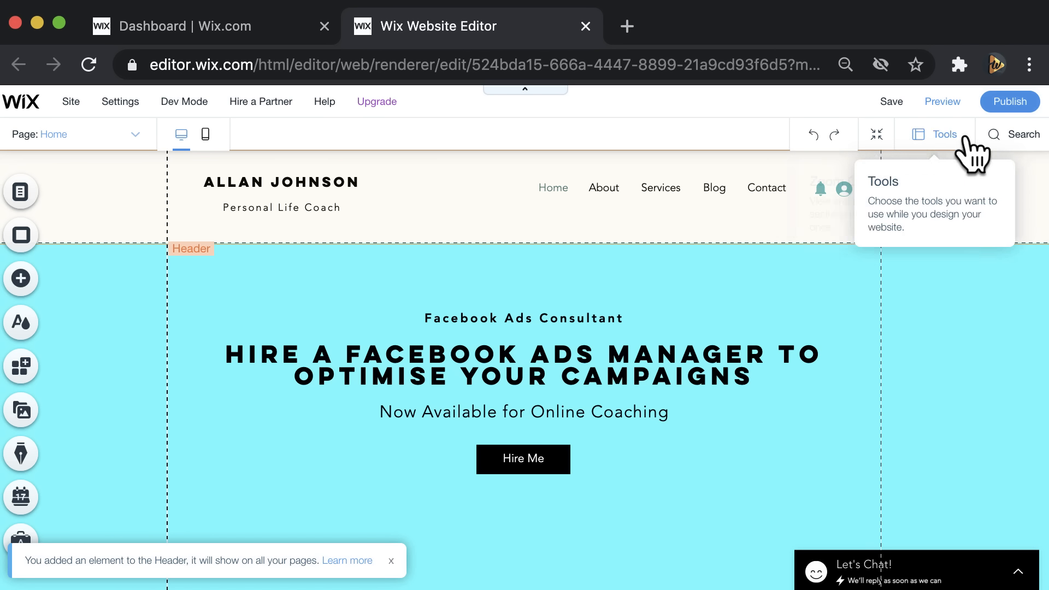
- Search the editor's features for "members area" and view the Member Menu element
left_click(1006, 137)
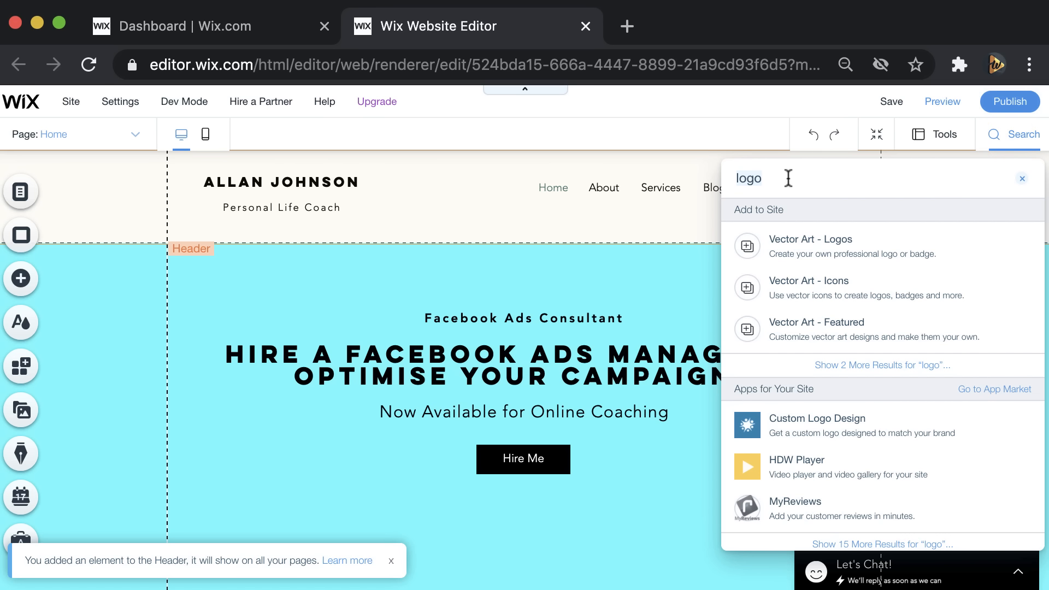
left_click_drag(787, 176, 731, 178)
type("meme")
key("BackSpace")
type("bers area")
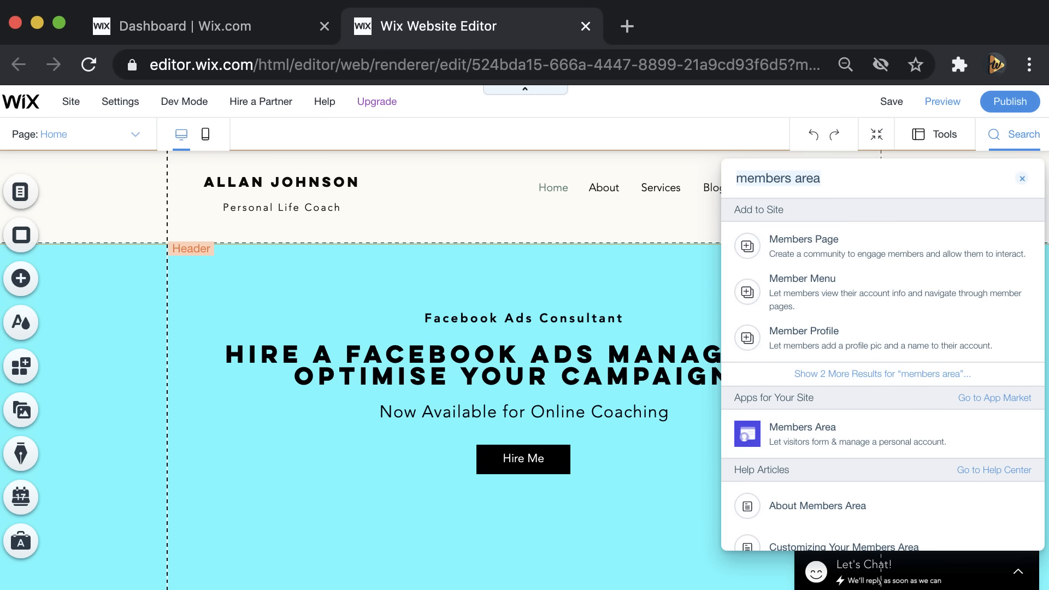
left_click(866, 310)
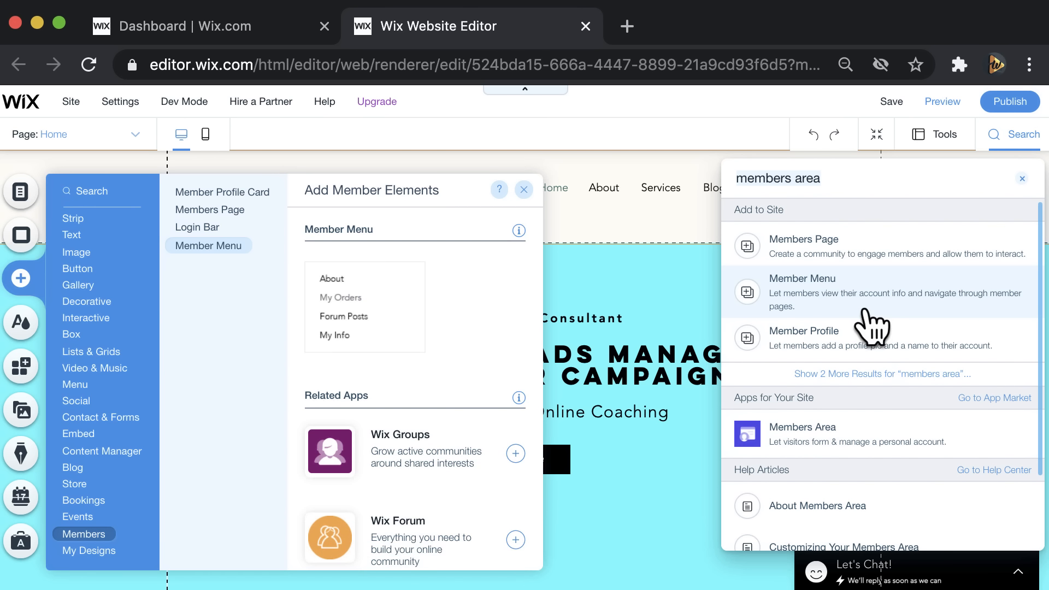
- Open the "About Members Area" help article, read through its business and social solutions, and close it
scroll(871, 333, "down", 2)
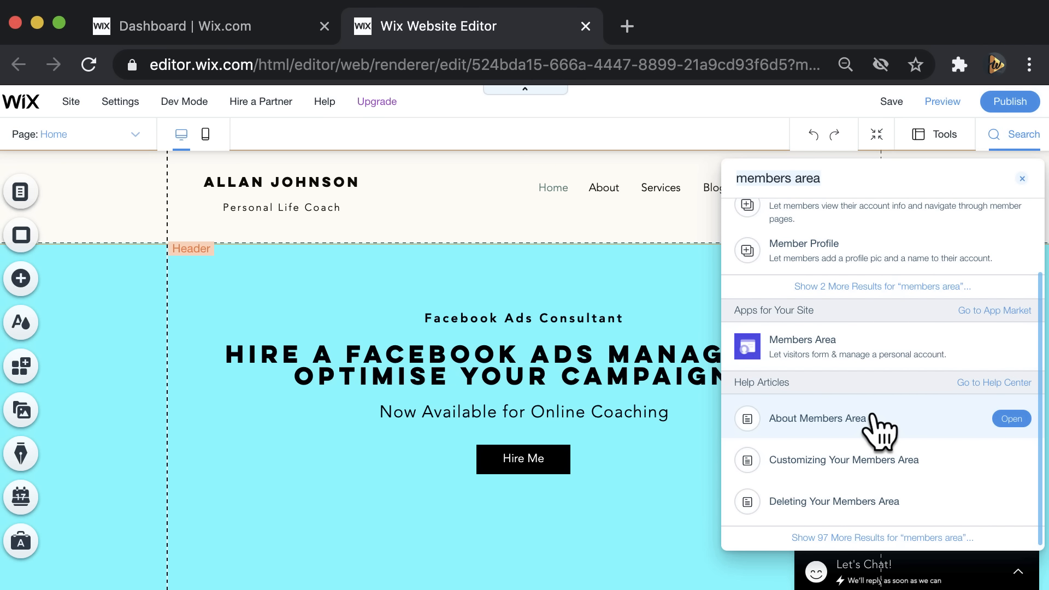
left_click(872, 415)
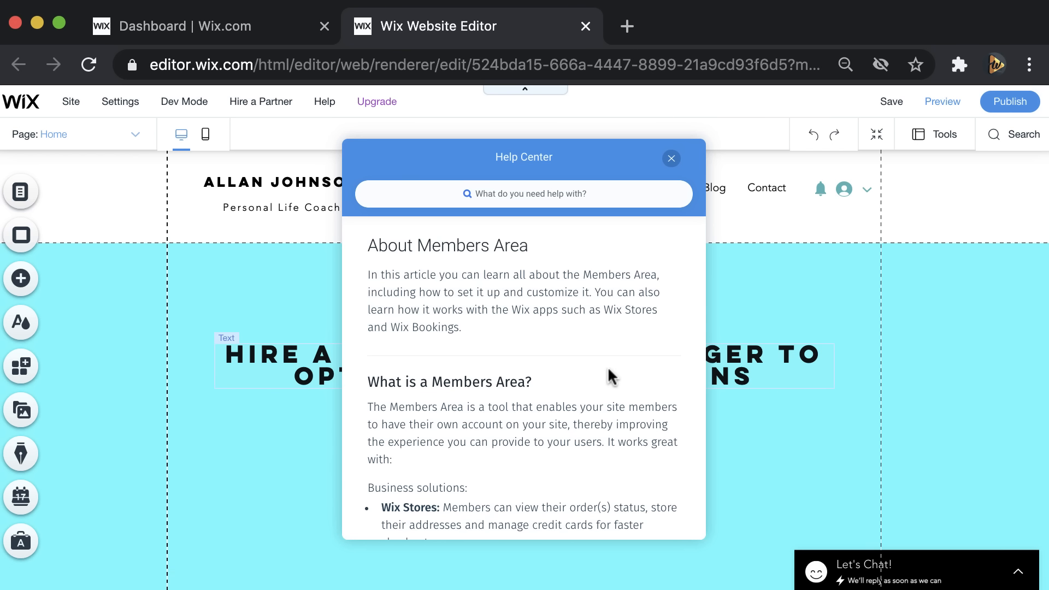
scroll(596, 365, "down", 1)
scroll(597, 376, "down", 3)
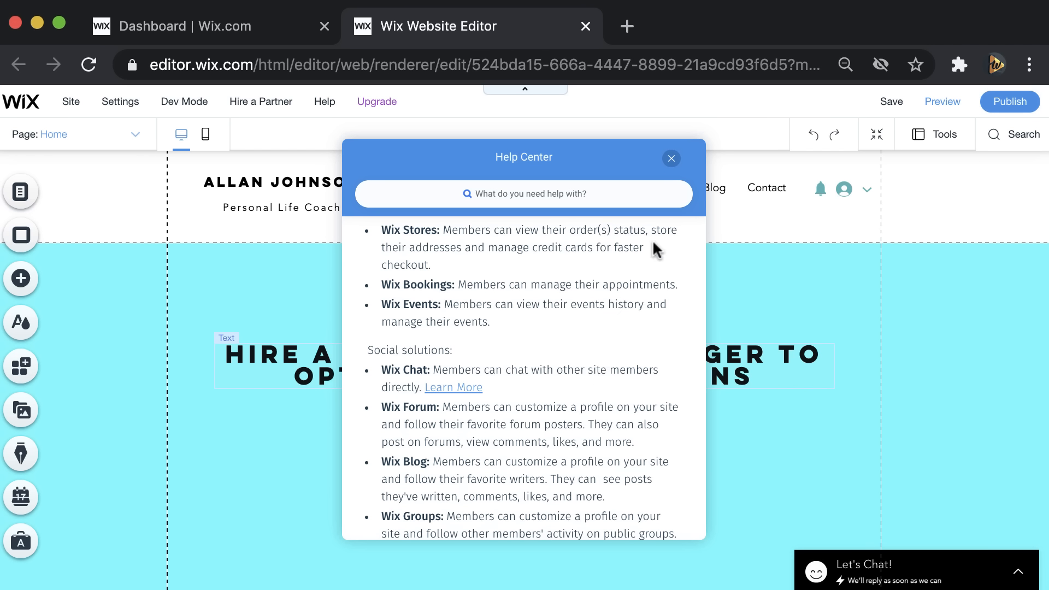
left_click(672, 158)
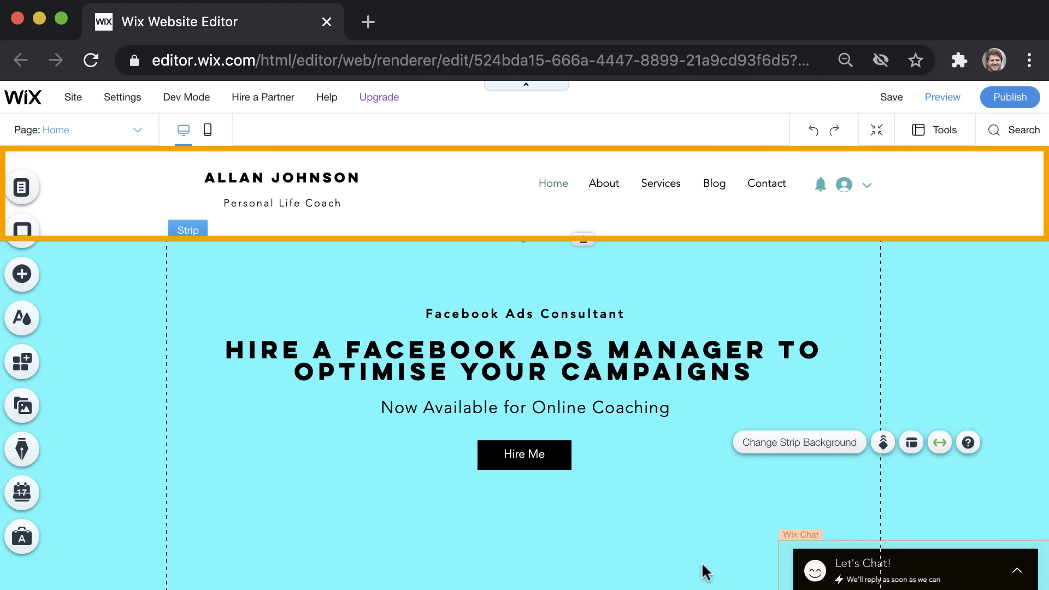
- Replace the header title with the consultant's full name and change the tagline below it to "Facebook Ad Consultant"
double_click(307, 180)
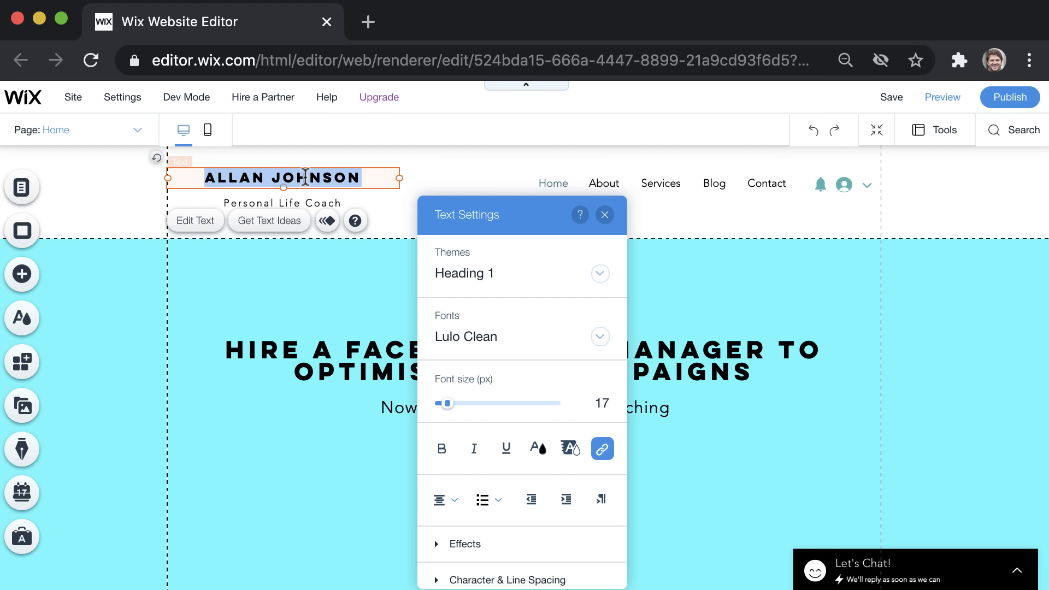
type("Daragh Wa")
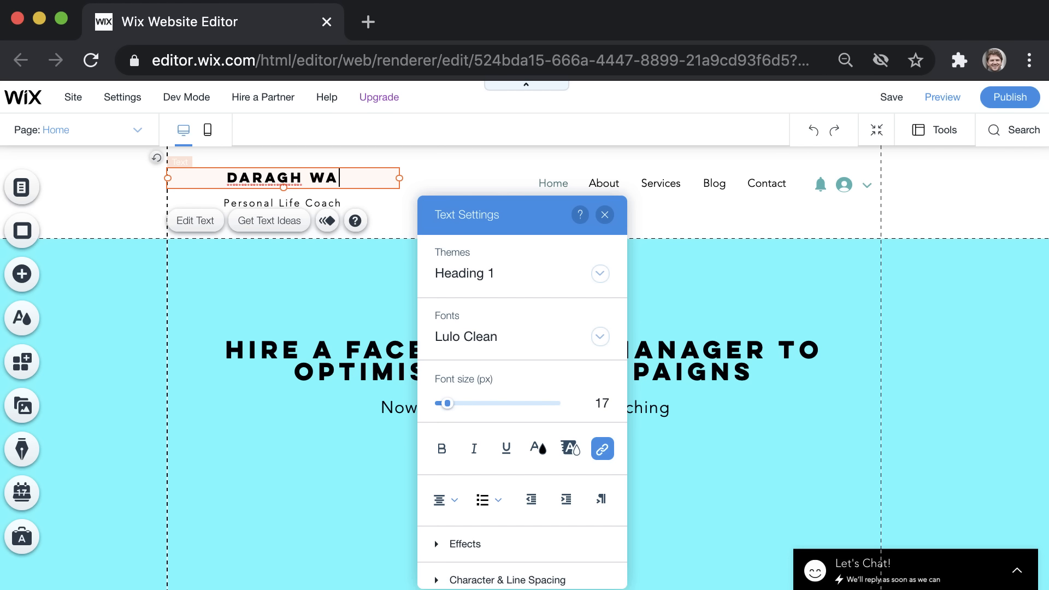
type("lsh")
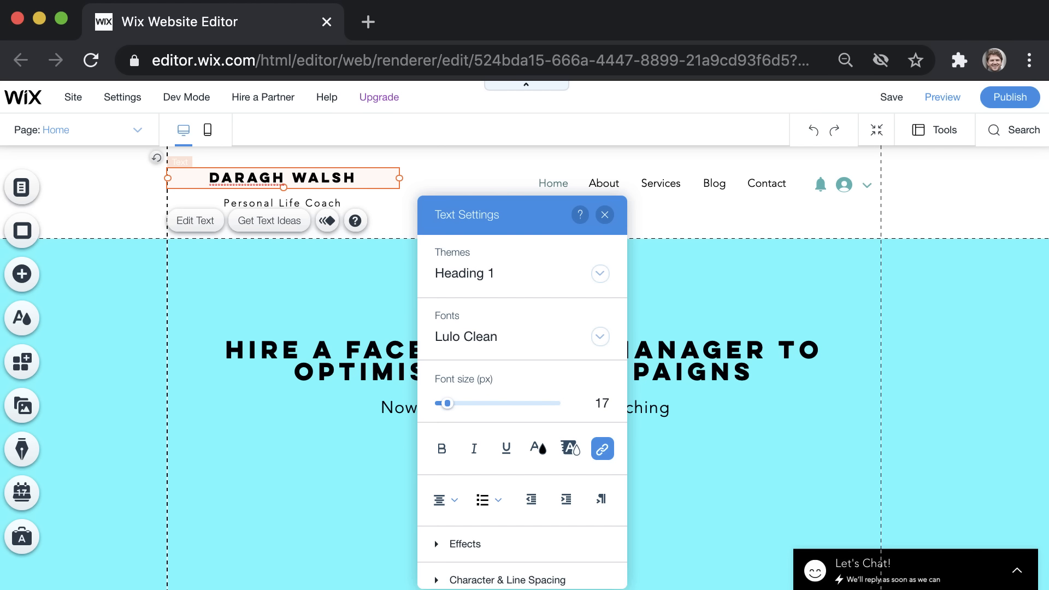
double_click(304, 204)
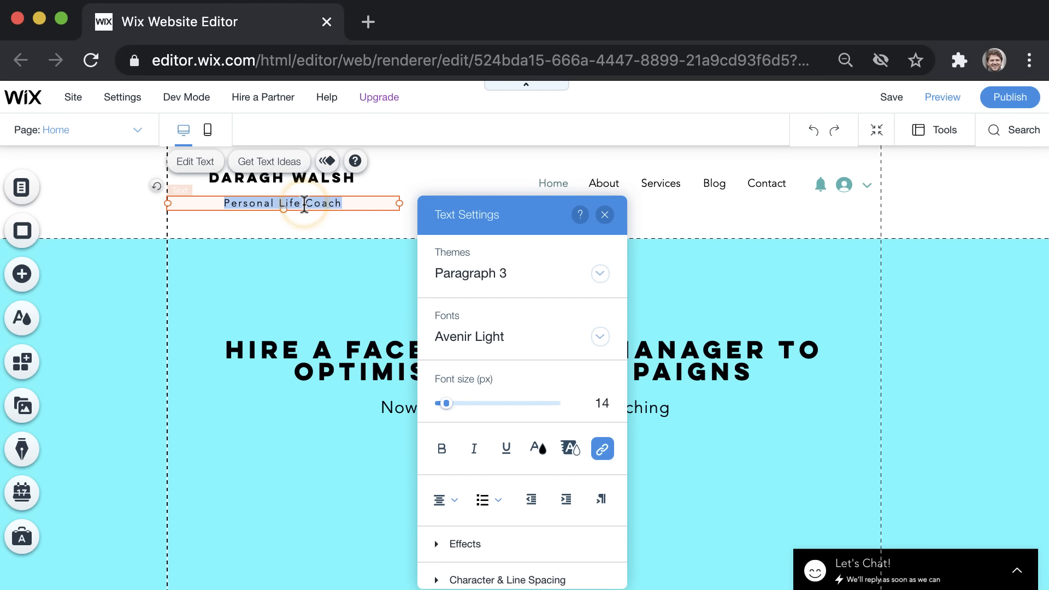
type("F")
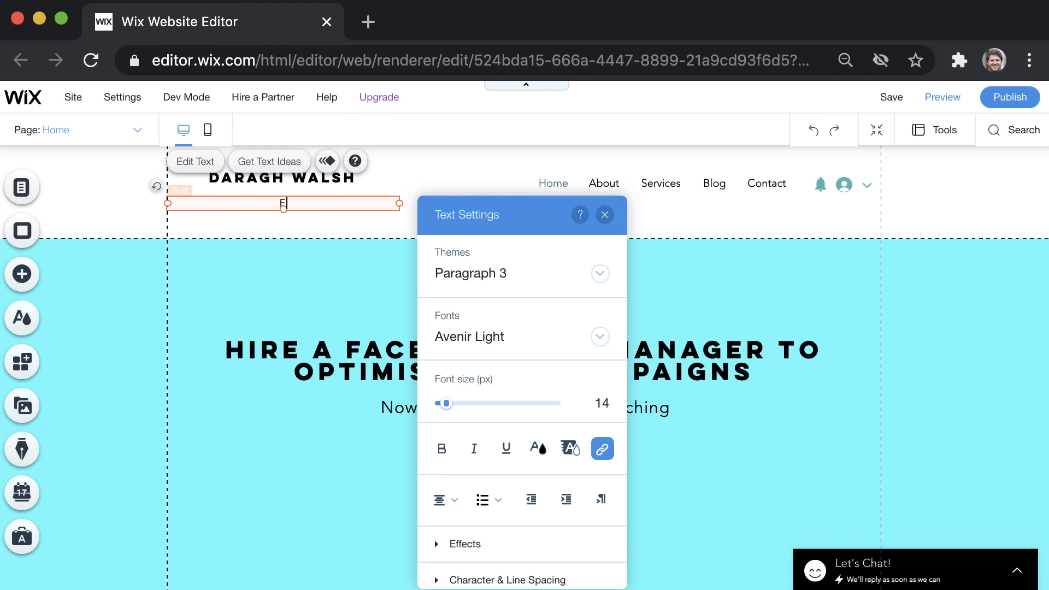
type("acebook Ad Consultant")
left_click(391, 152)
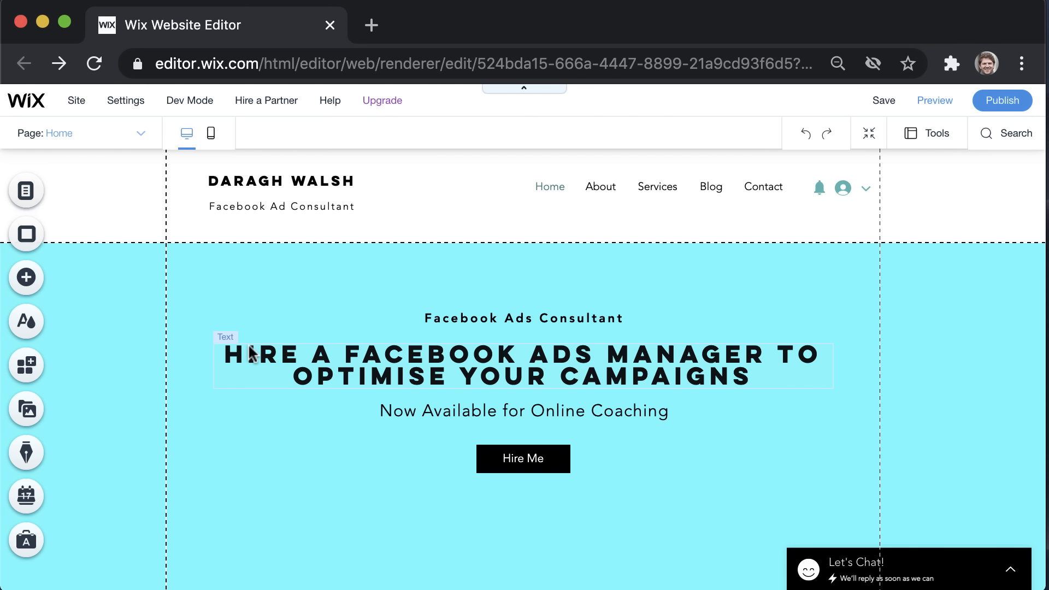
- Upload the logo screenshot from the computer to the site files and add it to the Home page as an image
left_click(28, 279)
left_click(83, 284)
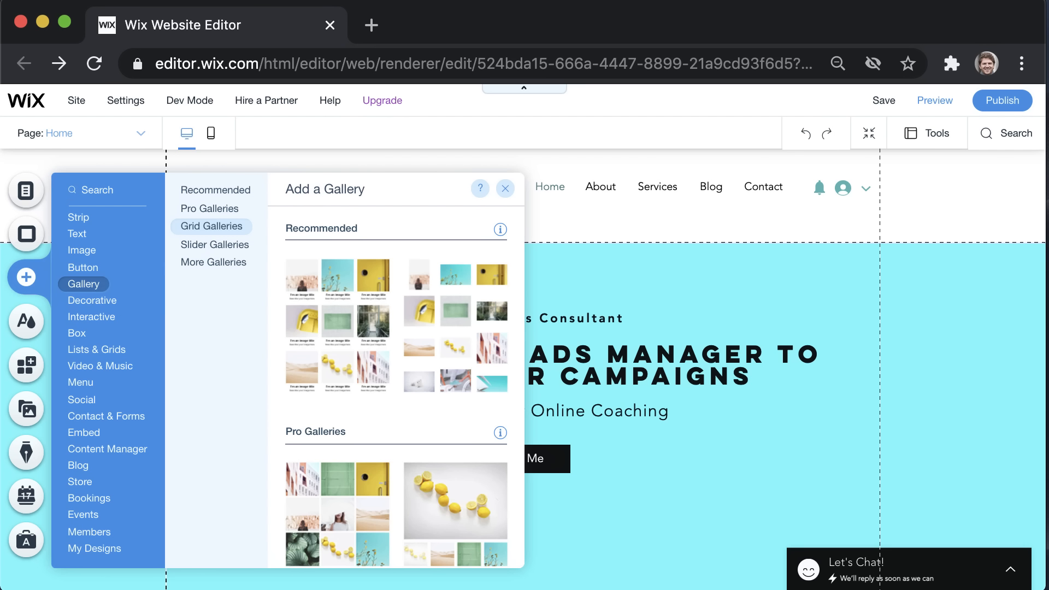
left_click(82, 251)
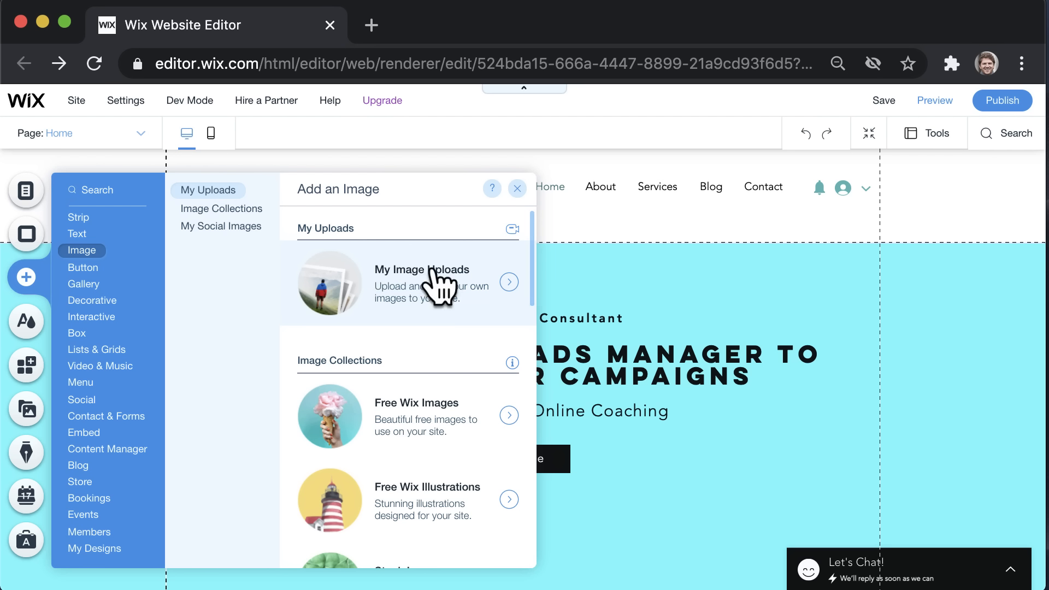
left_click(510, 282)
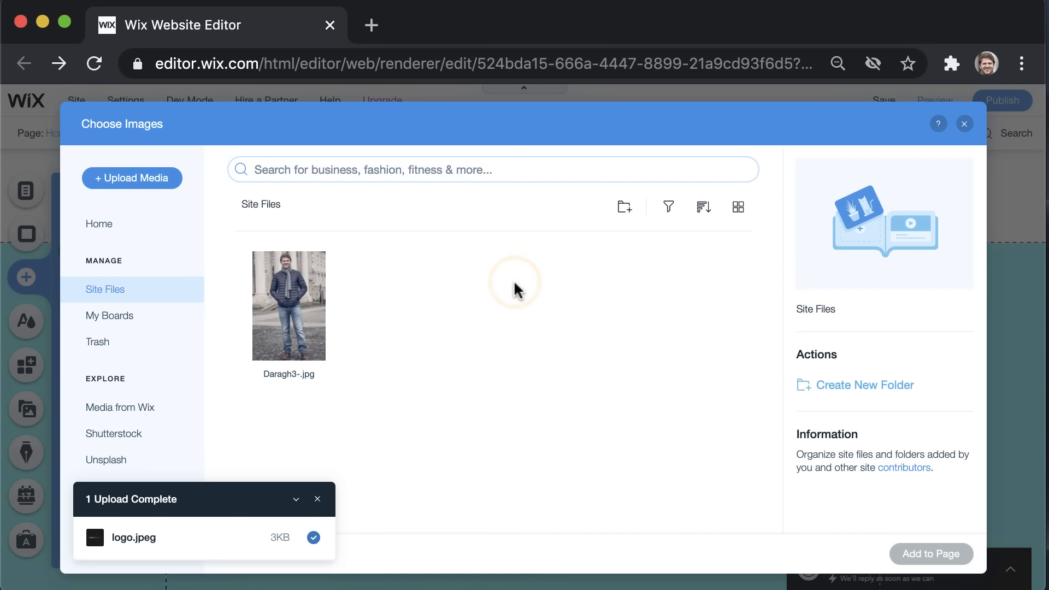
left_click(148, 185)
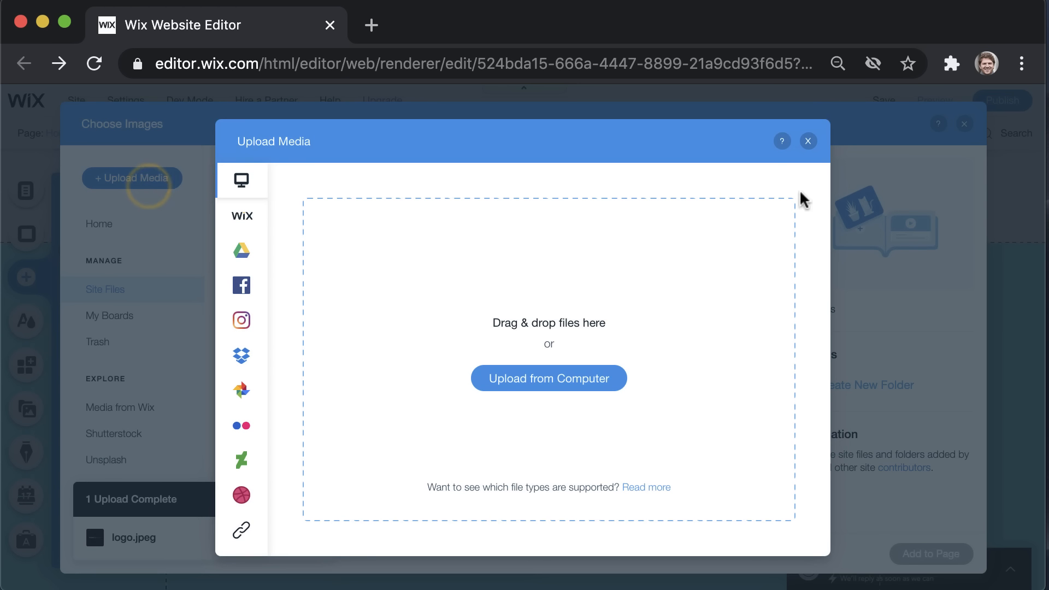
left_click_drag(803, 199, 548, 315)
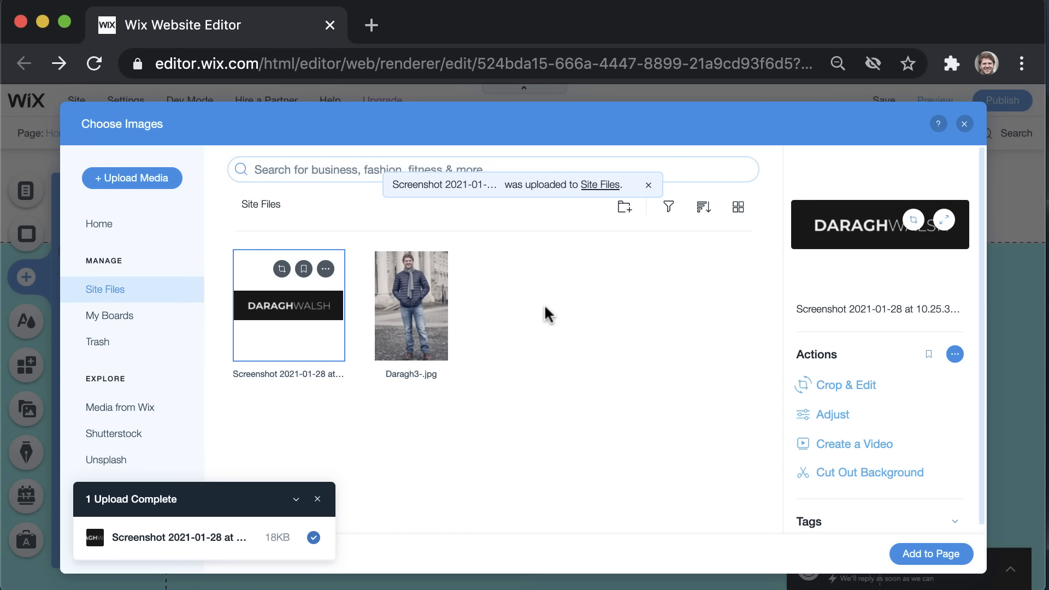
left_click(945, 555)
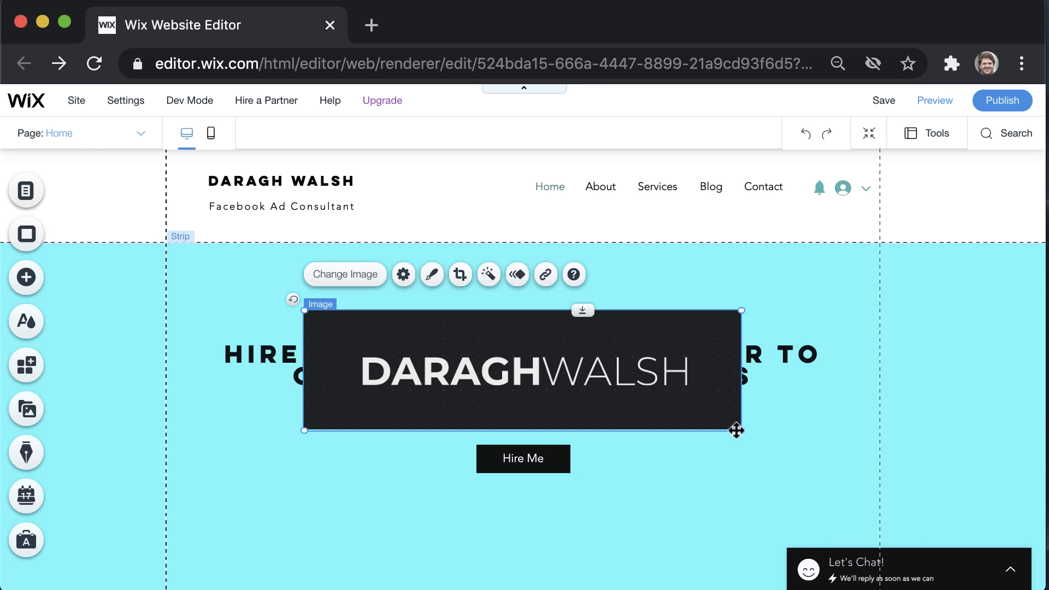
- Shrink the logo image and move it into the header between the site name and the navigation menu
left_click_drag(736, 431, 800, 284)
left_click_drag(800, 165, 627, 236)
left_click_drag(563, 257, 477, 209)
left_click_drag(399, 183, 447, 183)
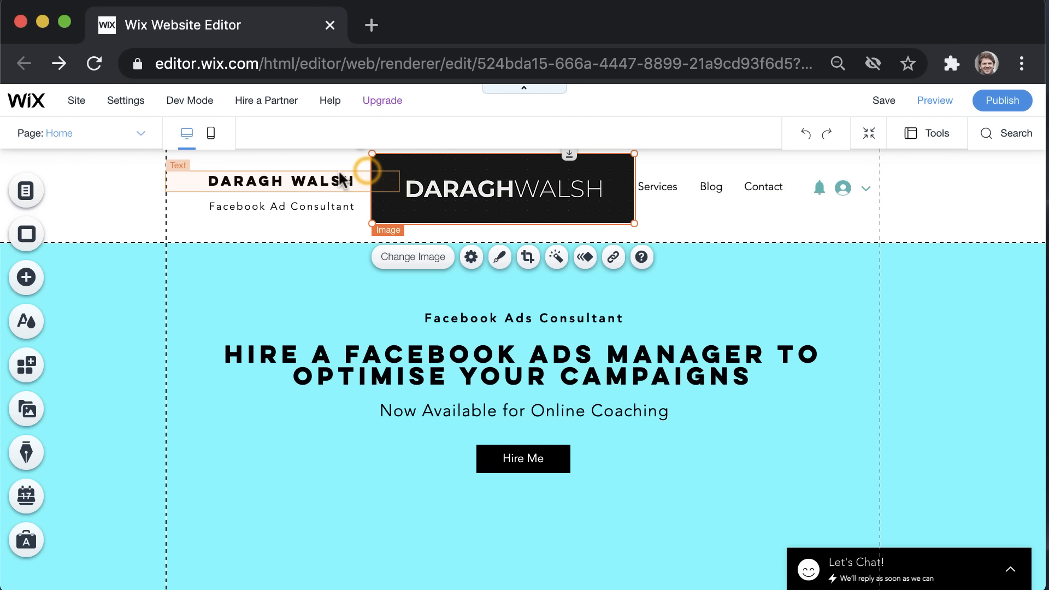
- Delete the name text from the header, keeping the tagline
left_click(304, 174)
left_click(305, 174)
key("BackSpace")
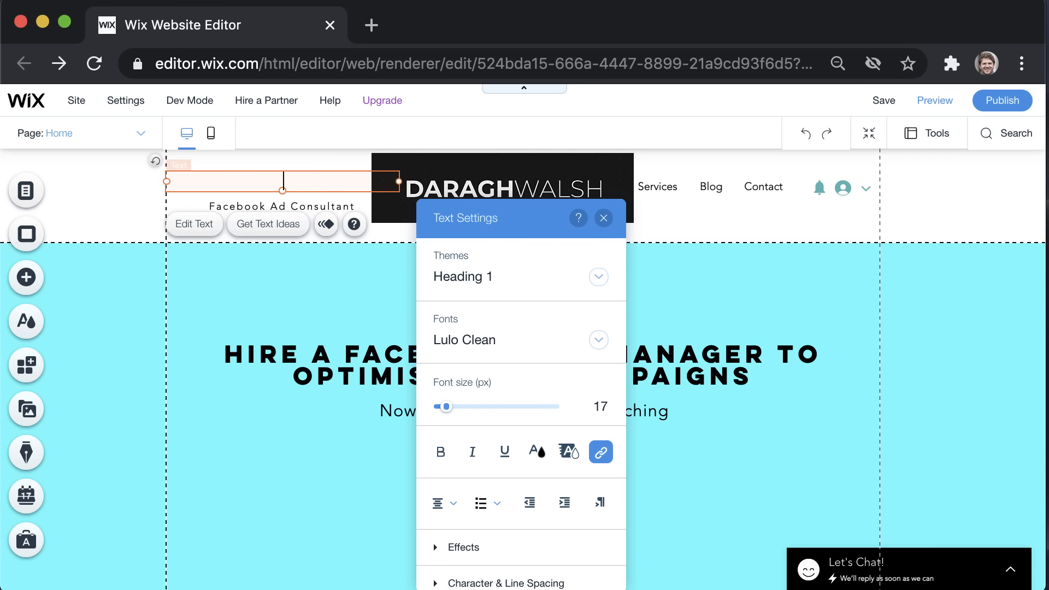
- Shrink the header logo further and move it into the spot above the "Facebook Ad Consultant" tagline
left_click(448, 168)
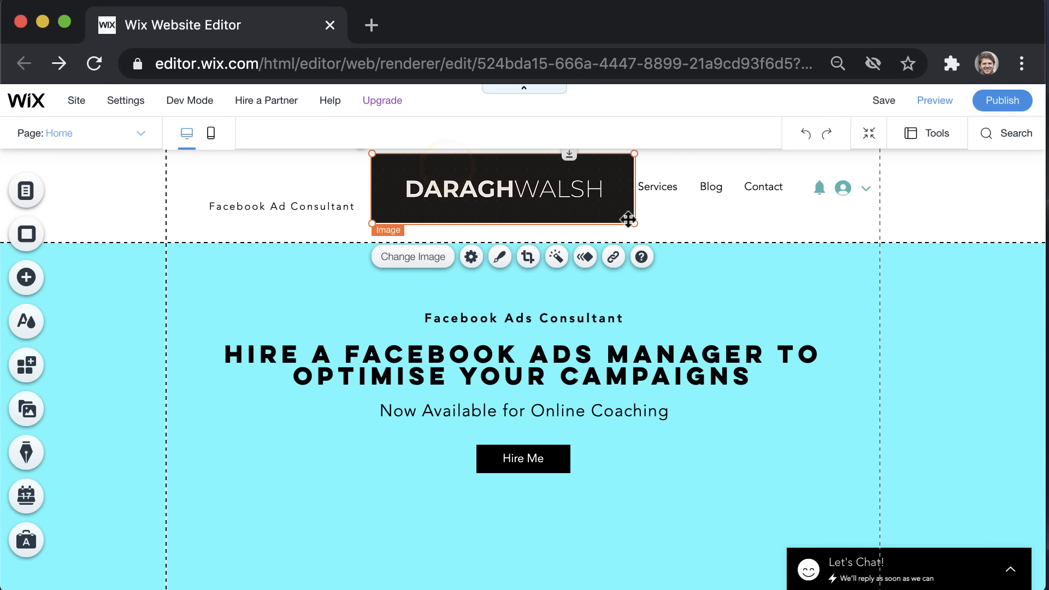
left_click_drag(628, 218, 574, 210)
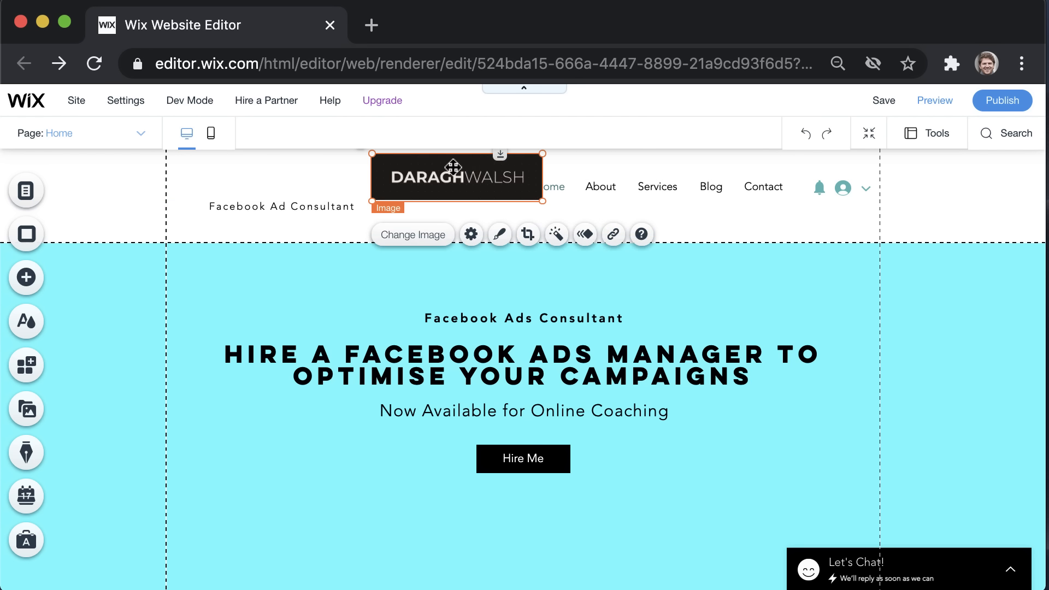
left_click_drag(445, 164, 282, 164)
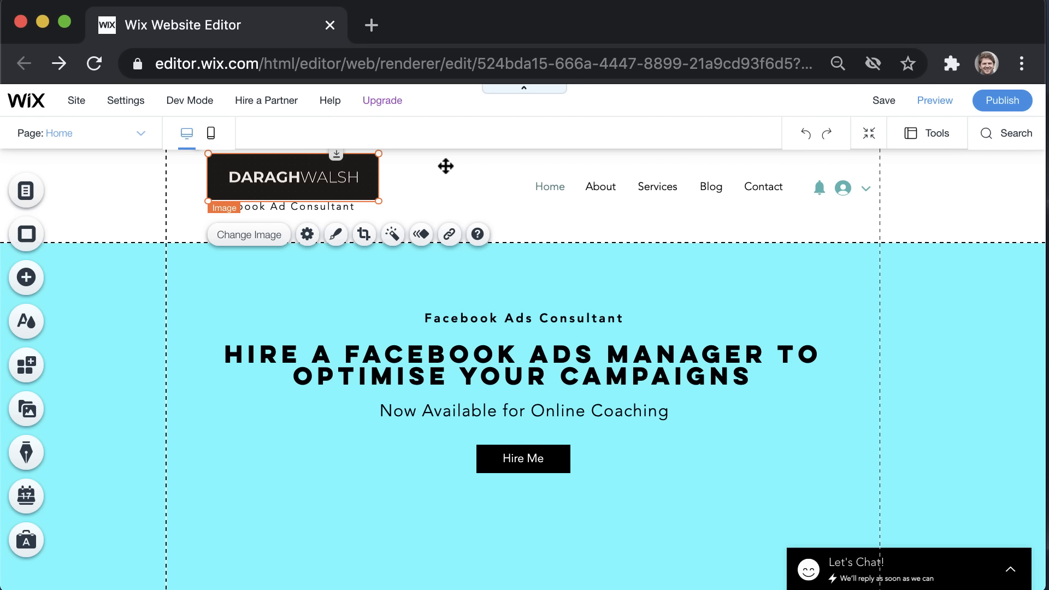
- Crop the excess dark background from the logo's upper and lower edges and position it just above the header tagline
right_click(295, 183)
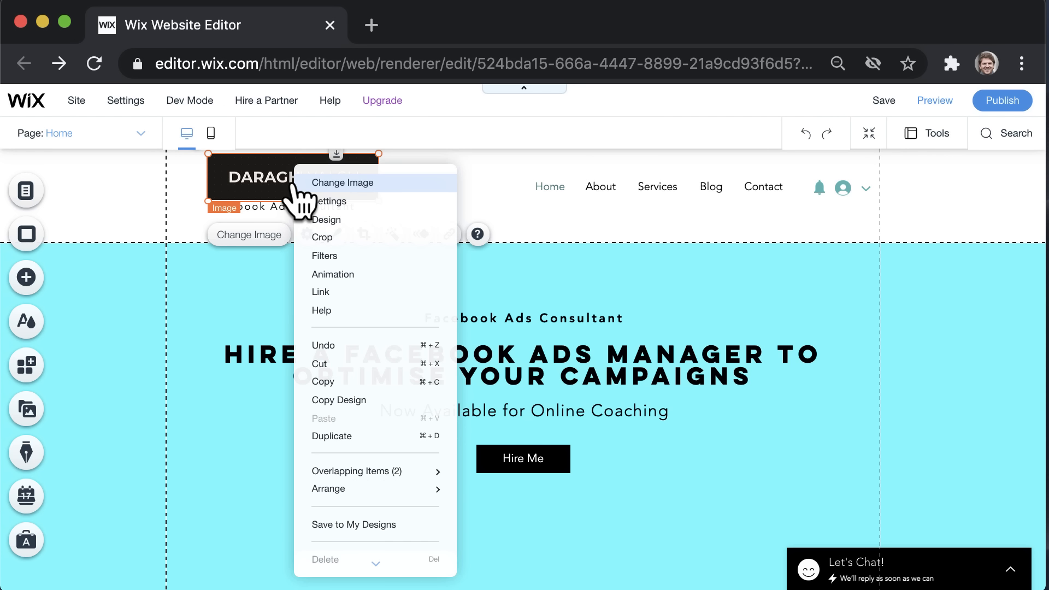
left_click(344, 238)
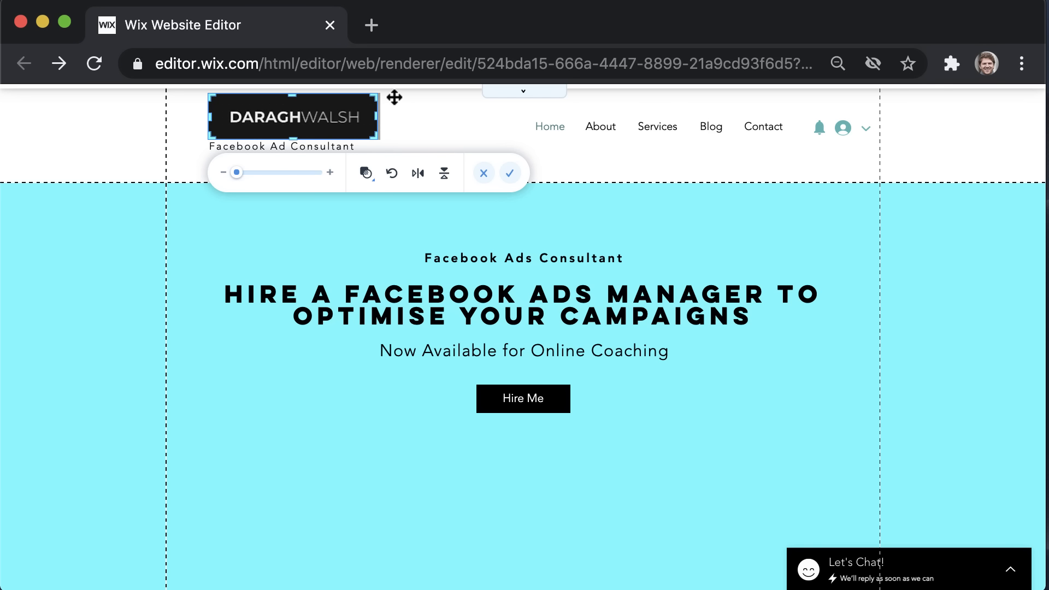
key("super+plus")
left_click_drag(394, 97, 395, 111)
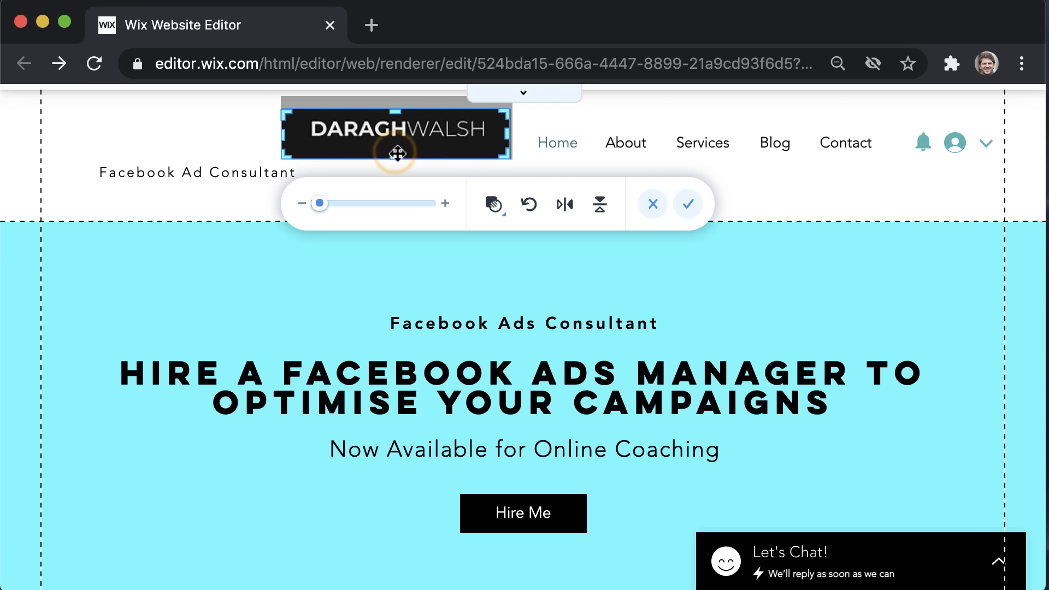
left_click_drag(395, 158, 397, 146)
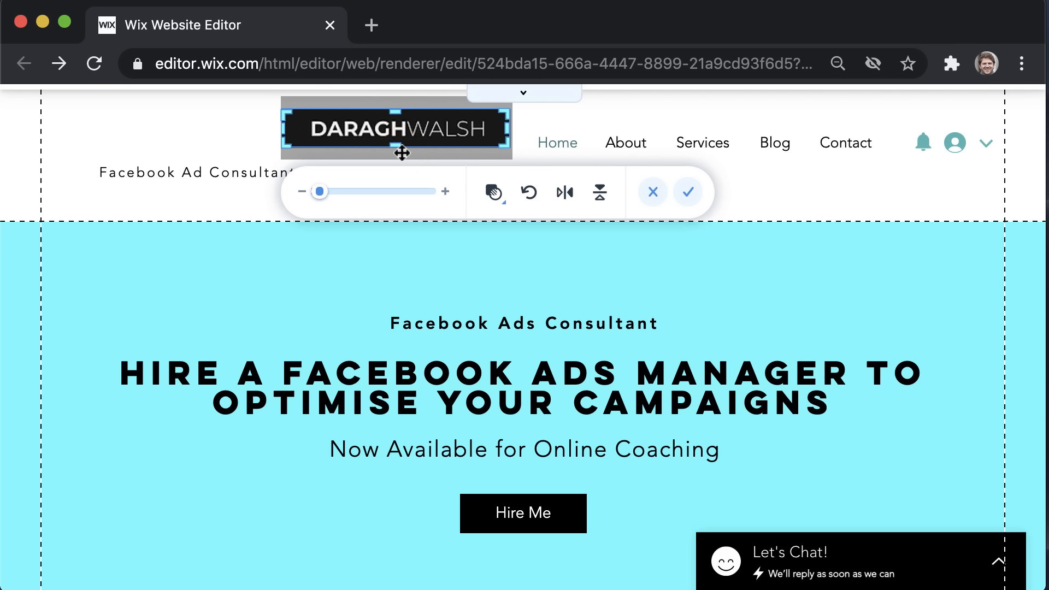
left_click(241, 145)
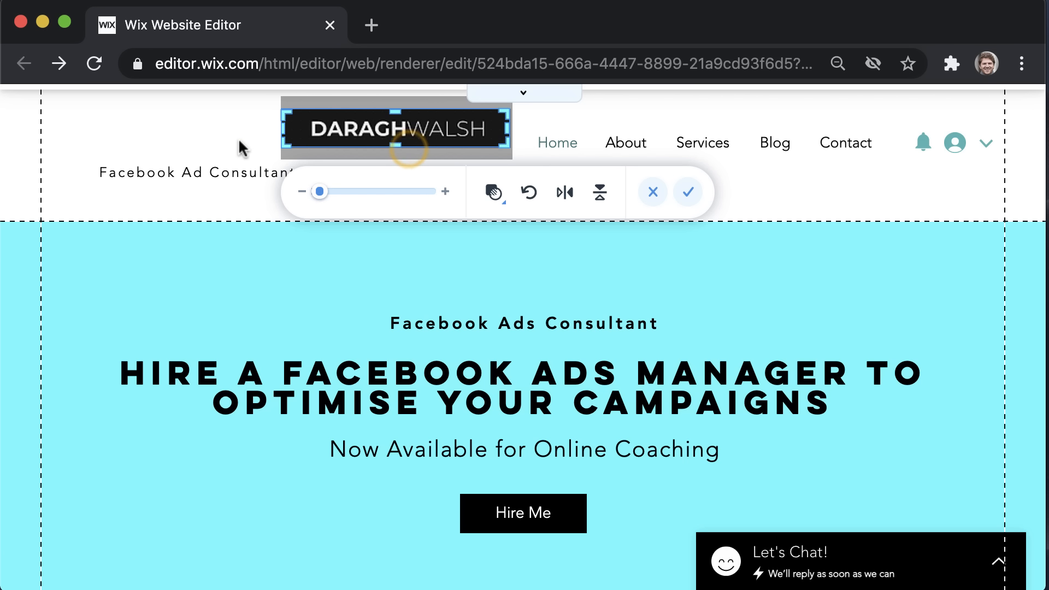
left_click_drag(390, 203, 212, 211)
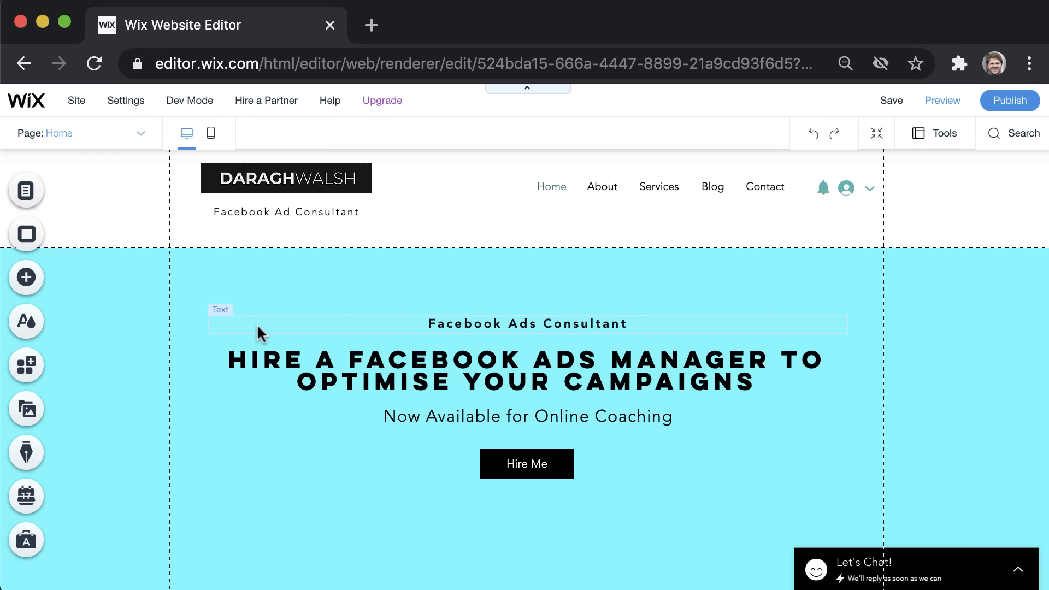
left_click(300, 183)
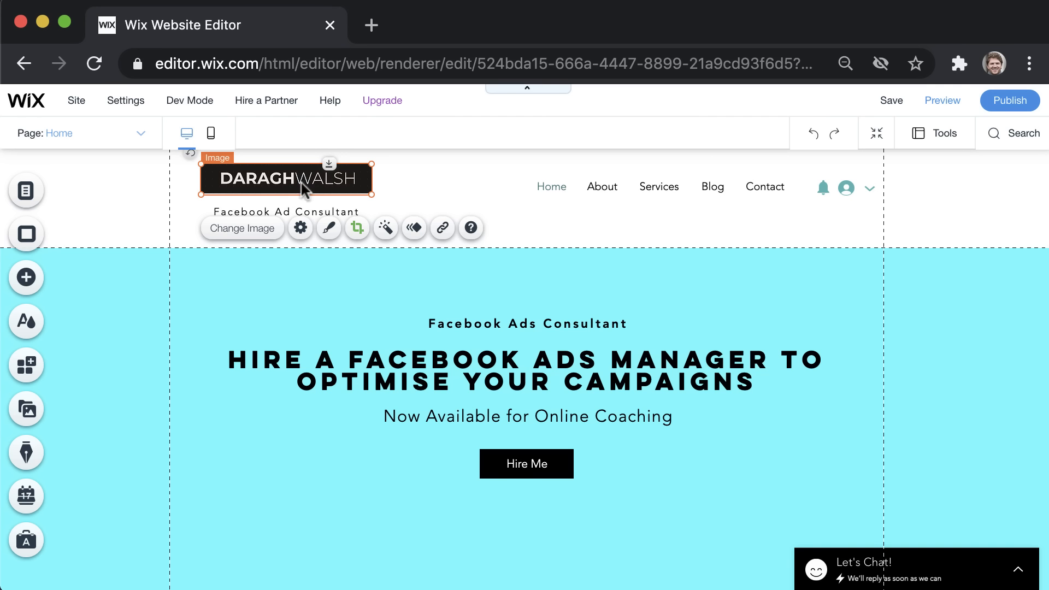
- Link the header logo to the Home page, opening in the current window
left_click(442, 228)
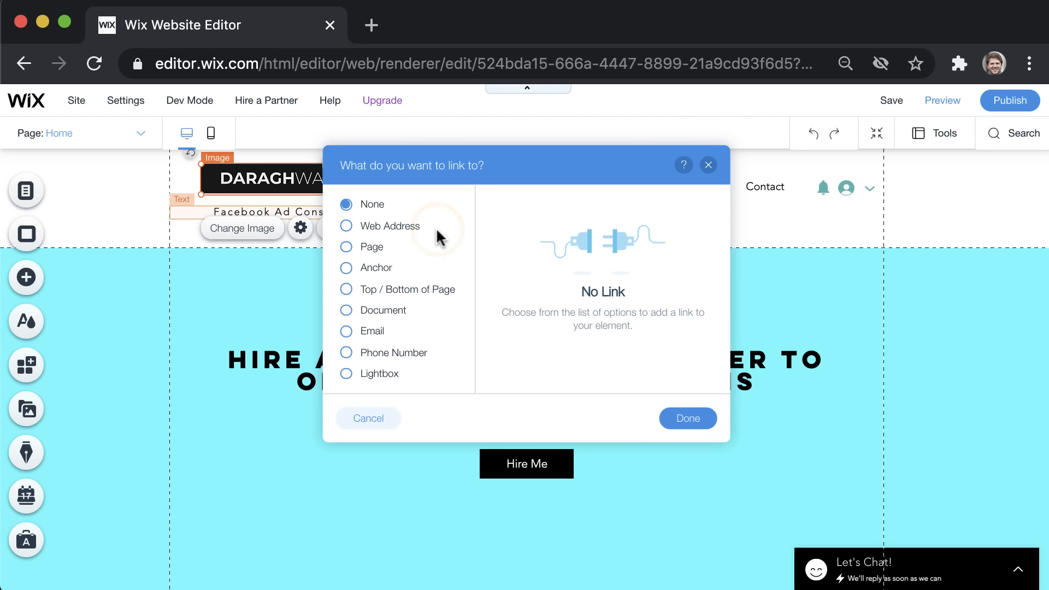
left_click(347, 247)
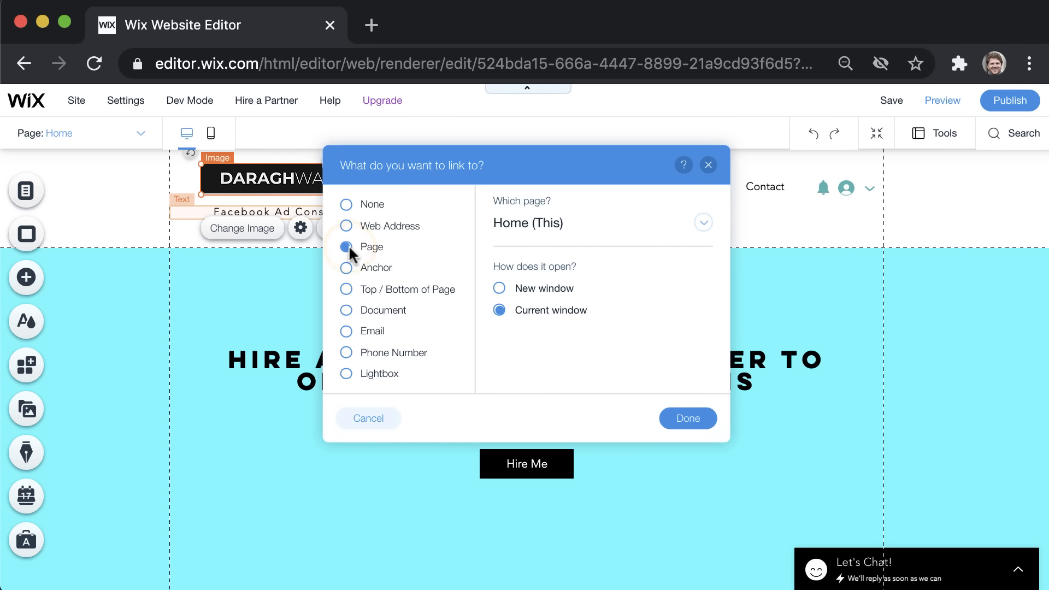
left_click(687, 422)
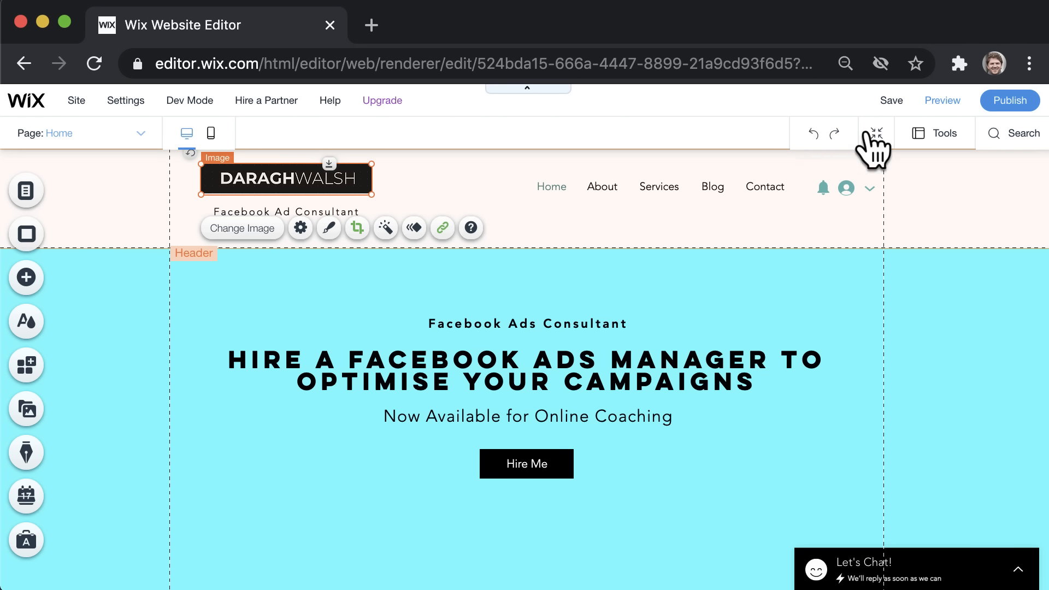
- Preview the site and test the logo's home link from the Blog page, then return to editing
left_click(940, 102)
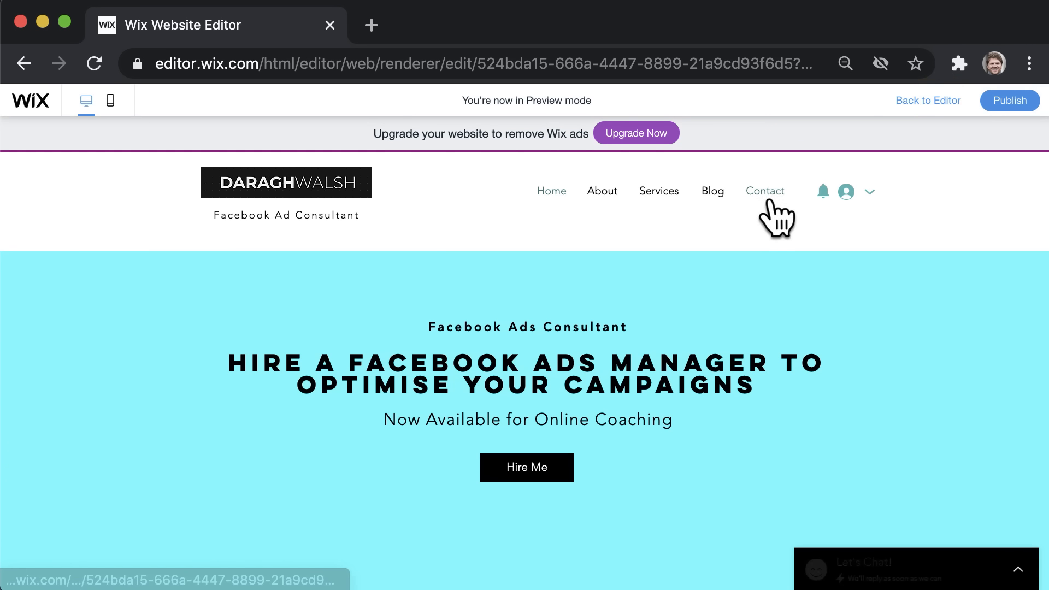
left_click(714, 195)
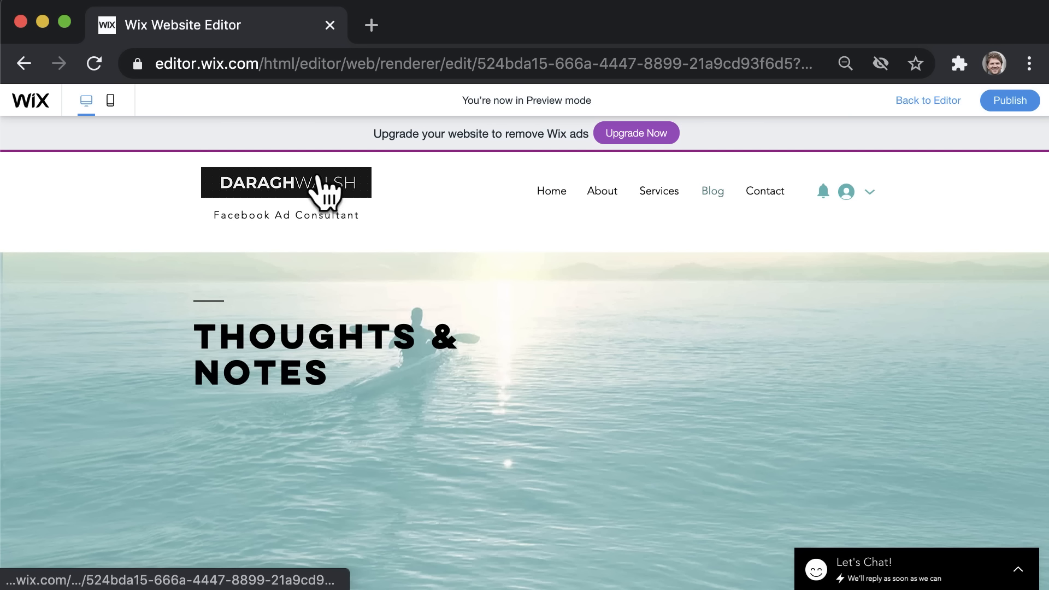
left_click(320, 190)
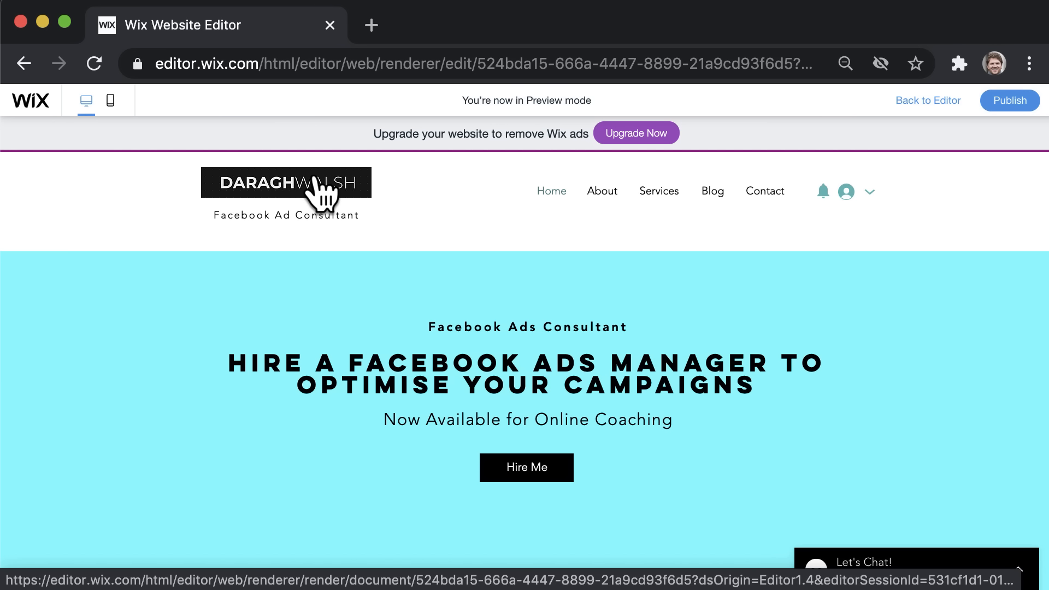
left_click(933, 100)
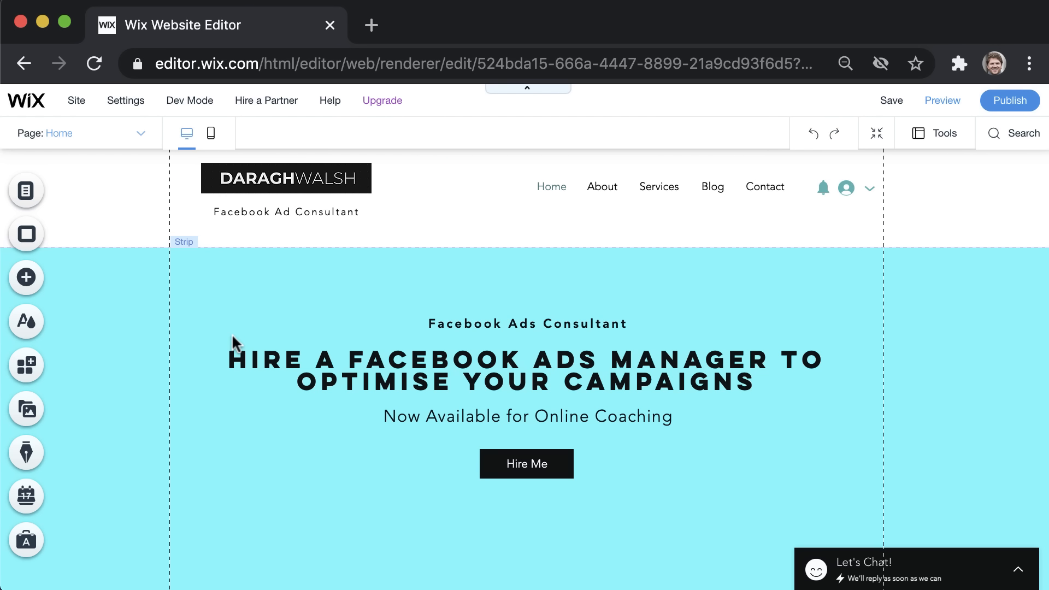
- View the Wix Logo Maker page at wix.com/logo/maker in a separate browser tab and return to the site editor
left_click(371, 27)
type("https://www.wix.com/logo/maker")
key("Return")
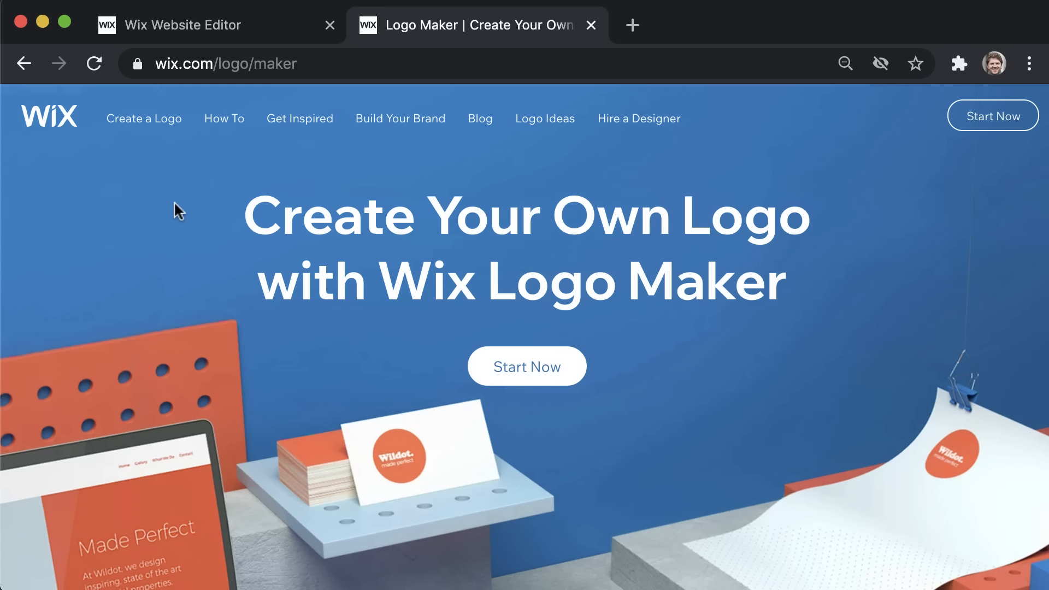
left_click(272, 24)
left_click(590, 25)
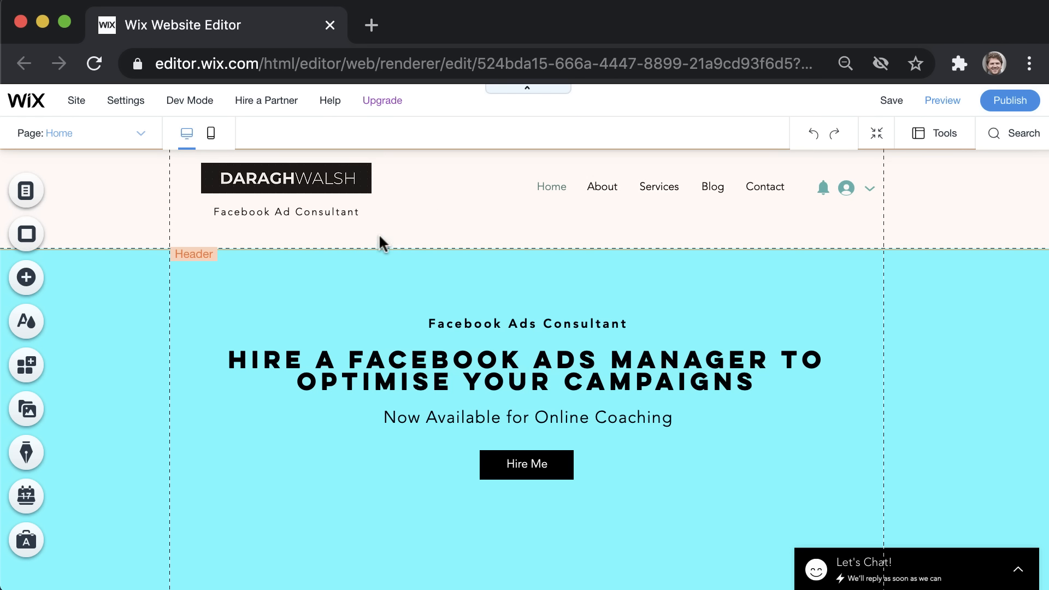
- Browse the available header designs, trying out their colours on the header, and keep the current My Headers design
left_click(440, 213)
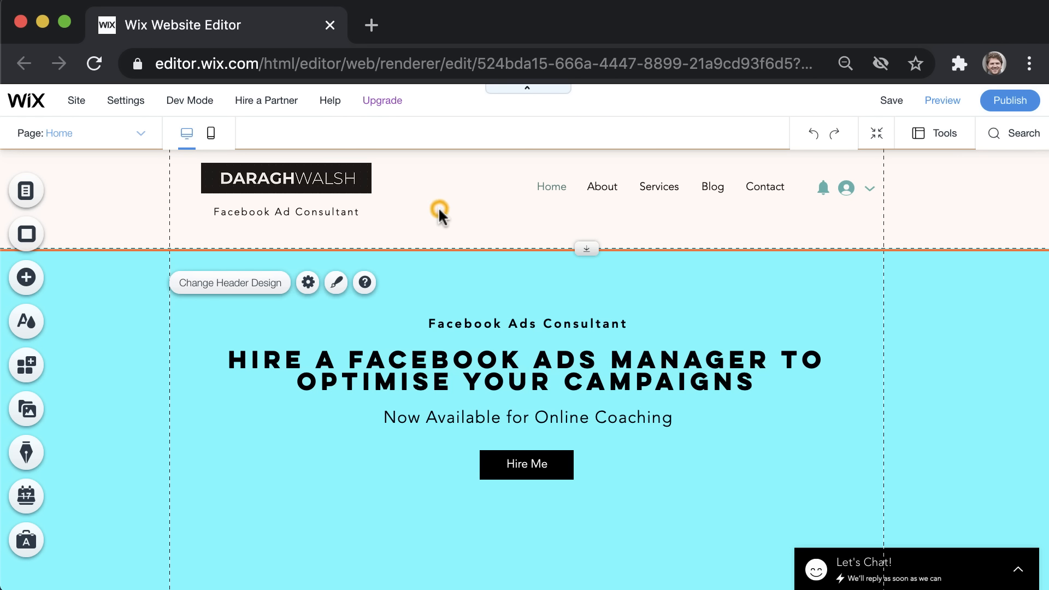
left_click(265, 288)
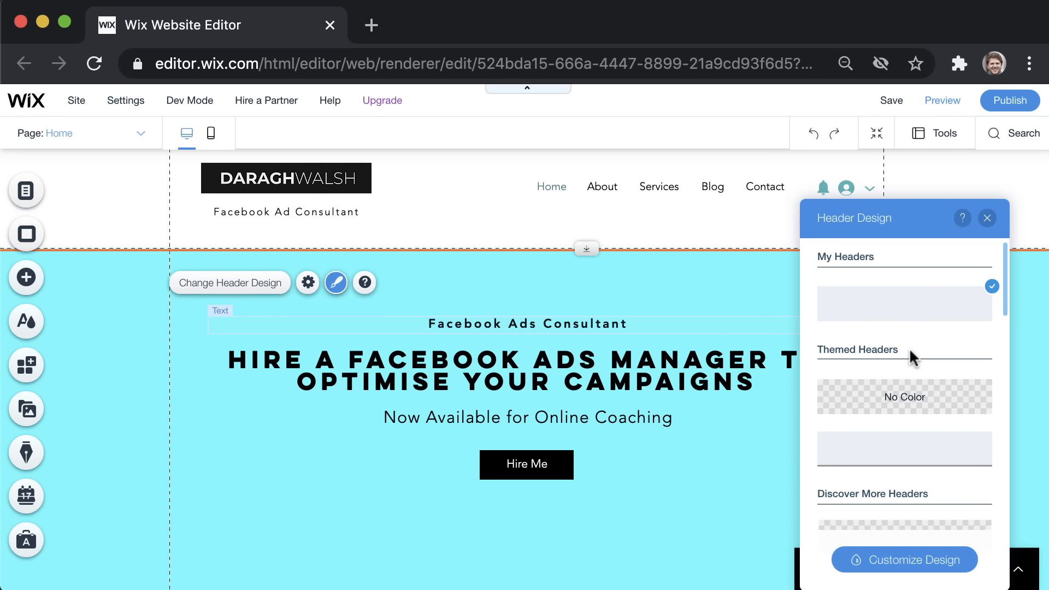
scroll(910, 354, "down", 8)
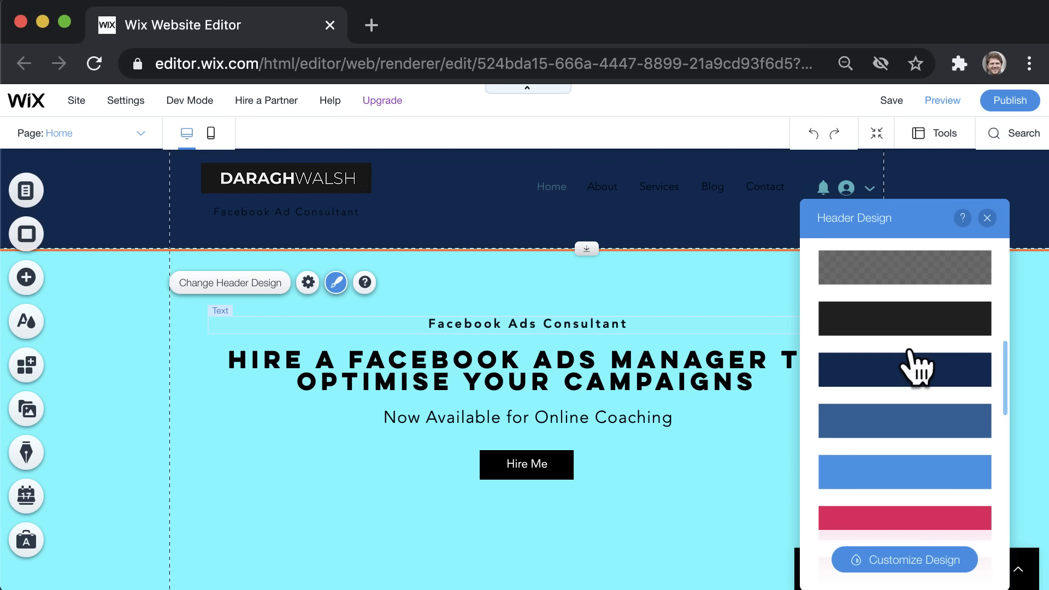
scroll(916, 367, "down", 3)
scroll(917, 367, "down", 6)
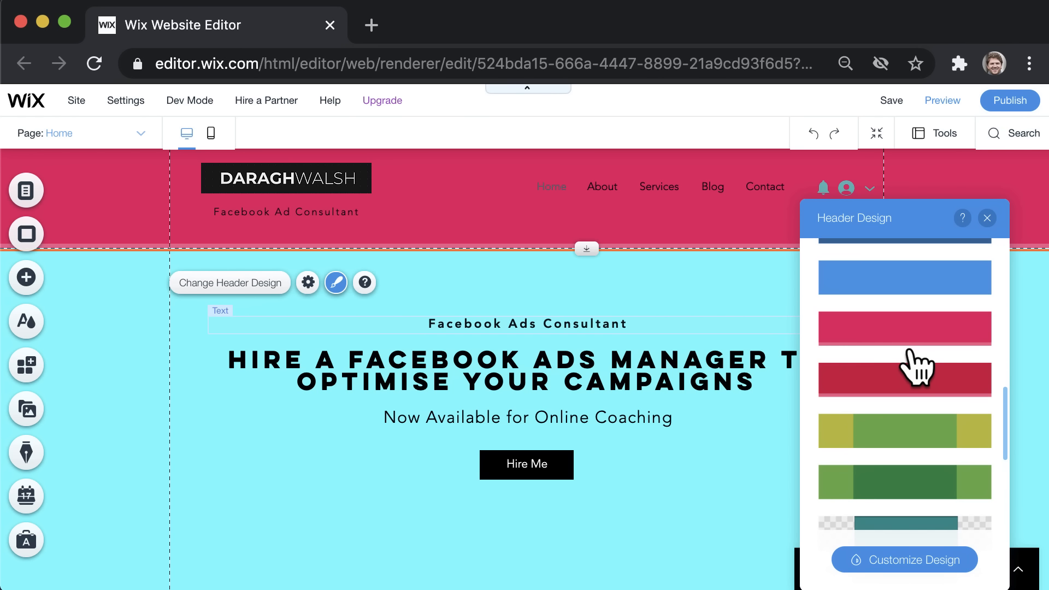
scroll(917, 368, "down", 4)
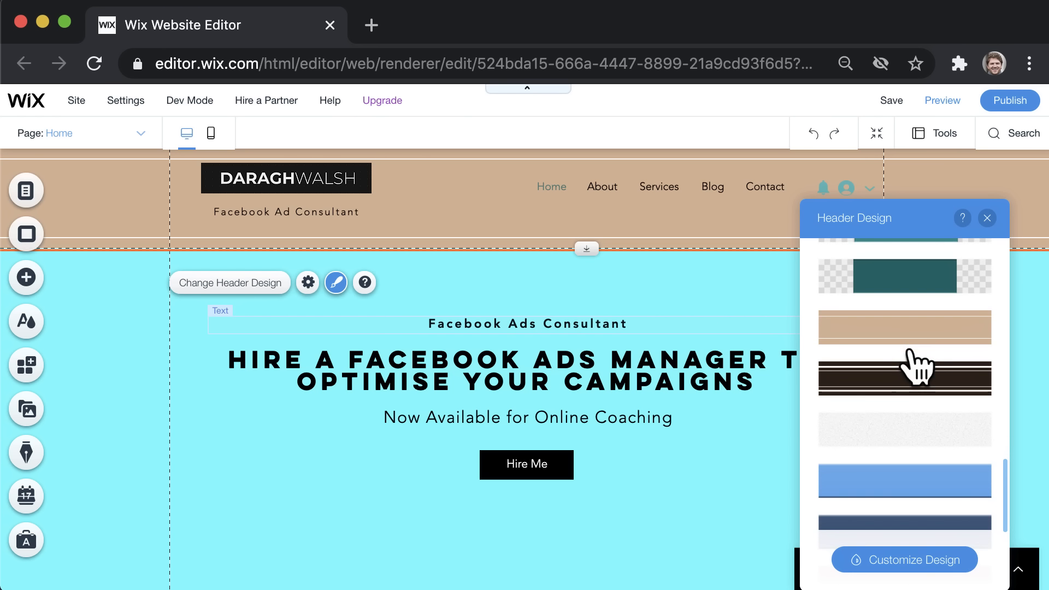
scroll(910, 351, "down", 8)
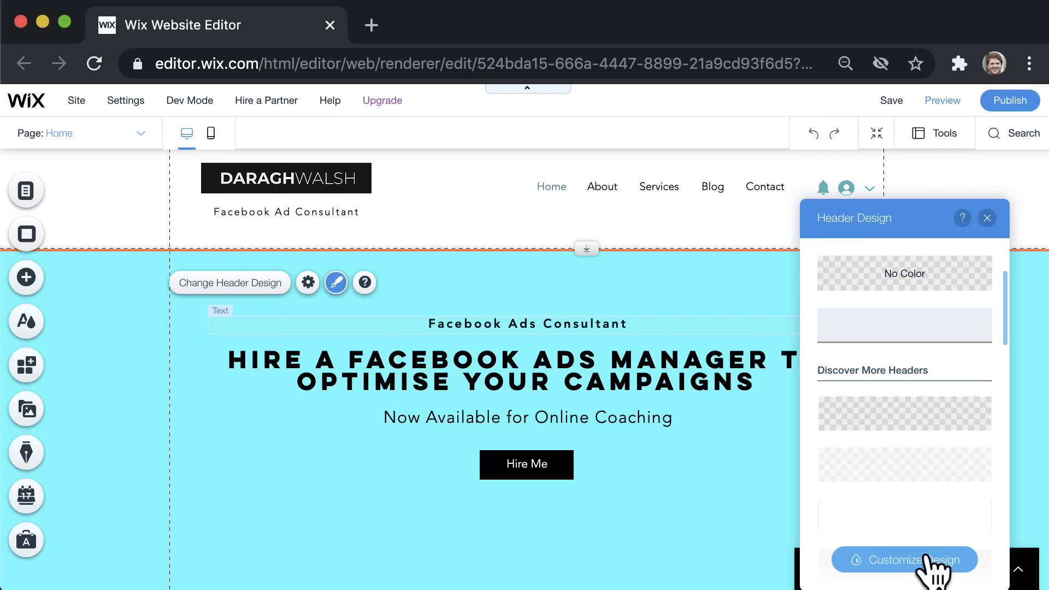
scroll(927, 377, "up", 3)
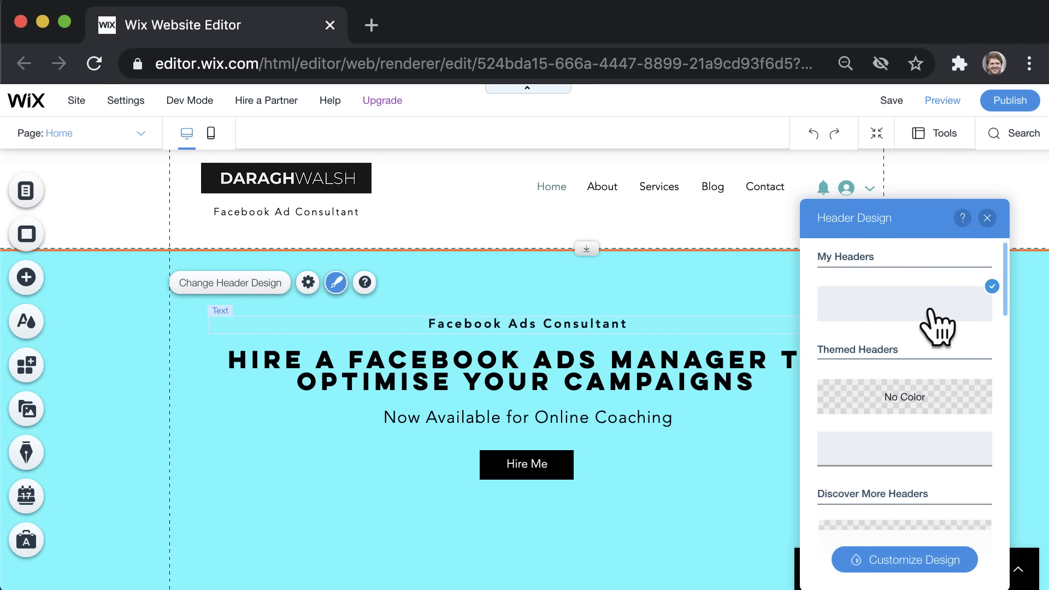
left_click(932, 306)
left_click(987, 221)
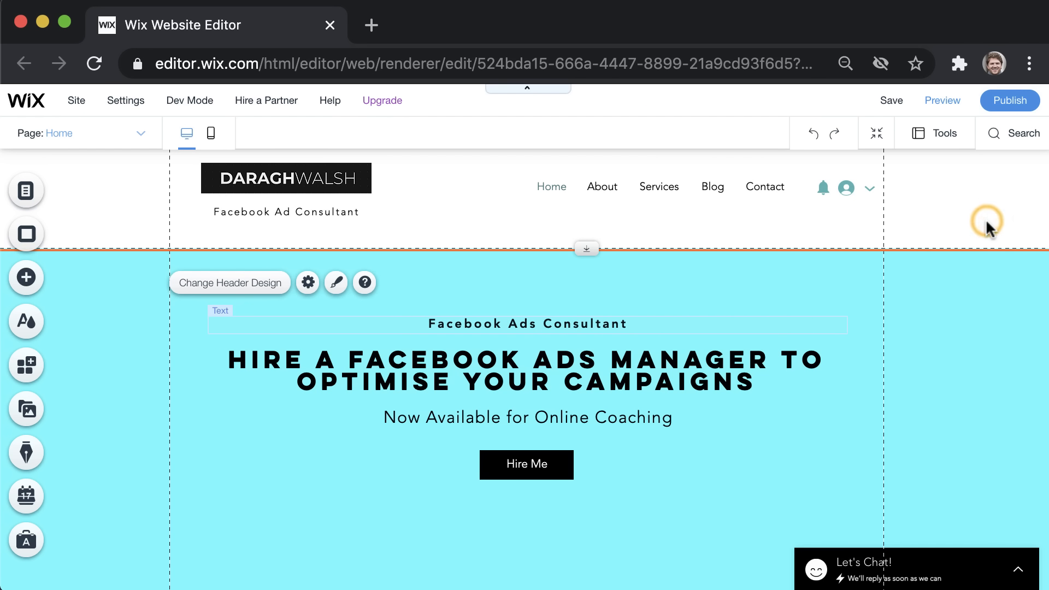
- Try the Fades out scroll setting on the header and preview the home page while scrolling
left_click(310, 282)
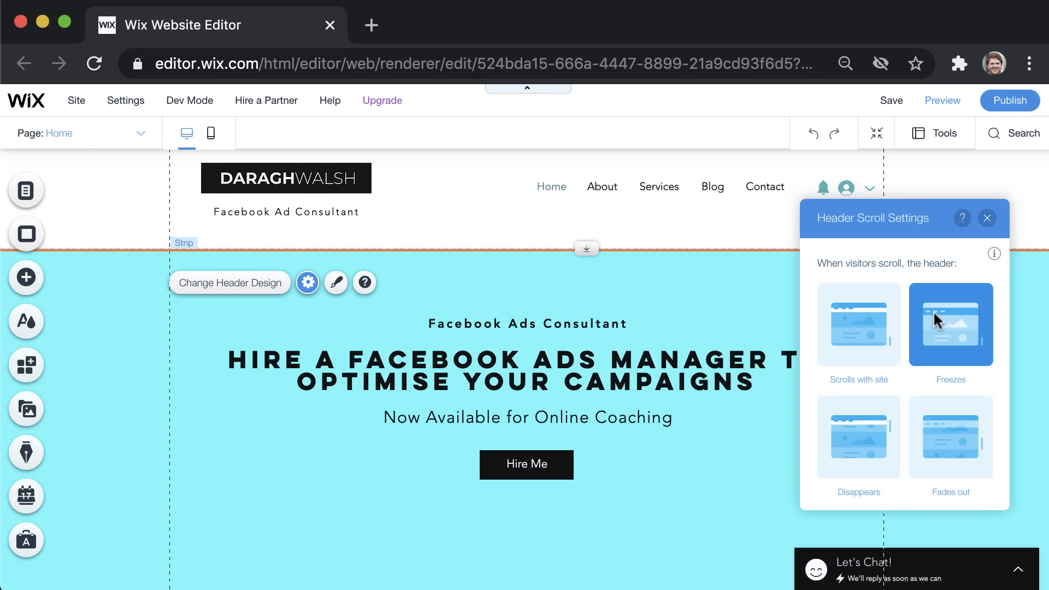
left_click(961, 450)
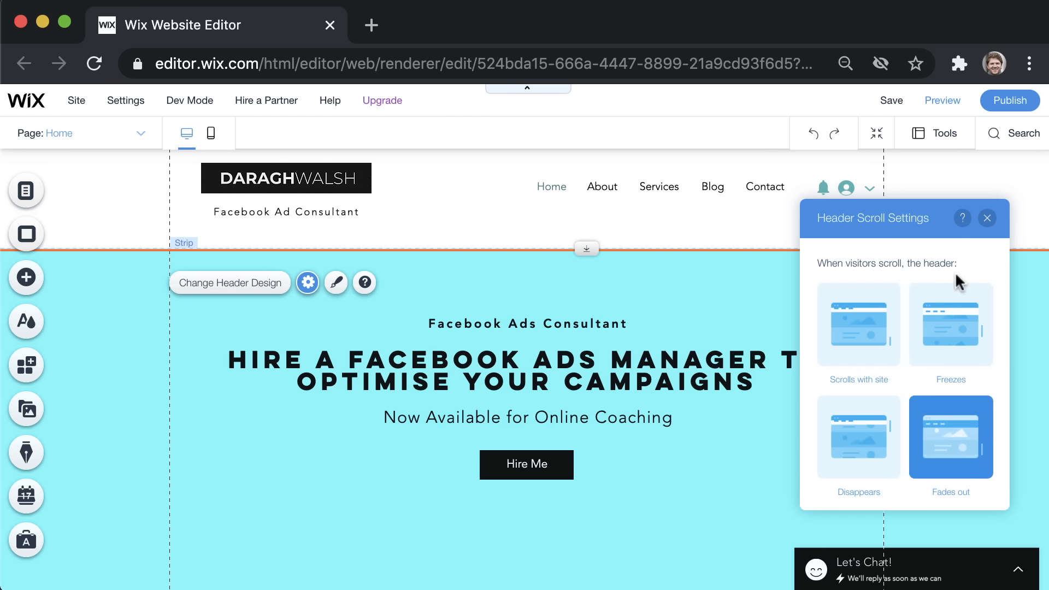
left_click(949, 102)
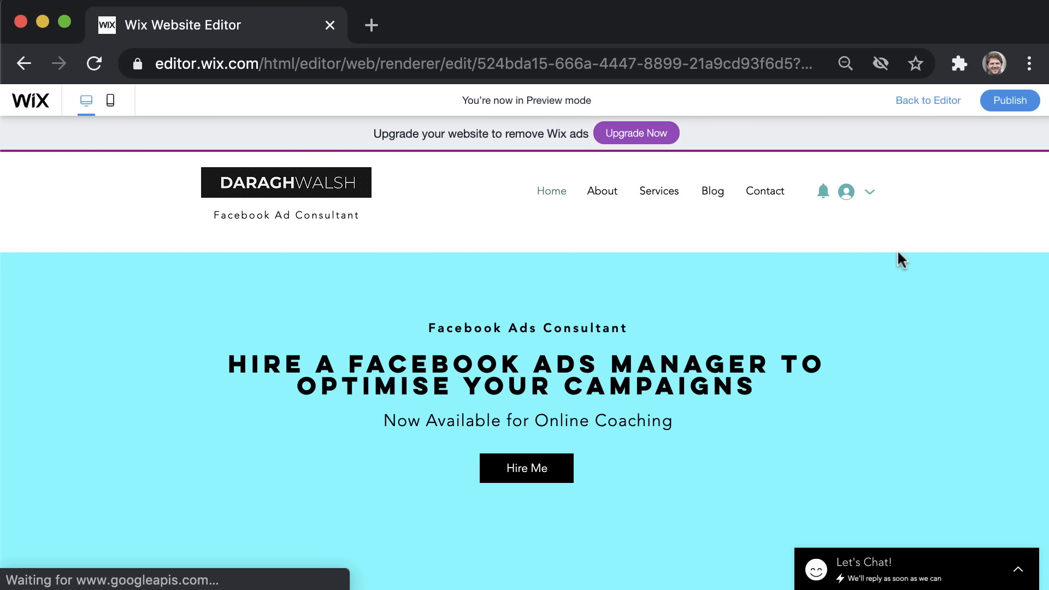
scroll(897, 249, "down", 6)
scroll(897, 249, "down", 3)
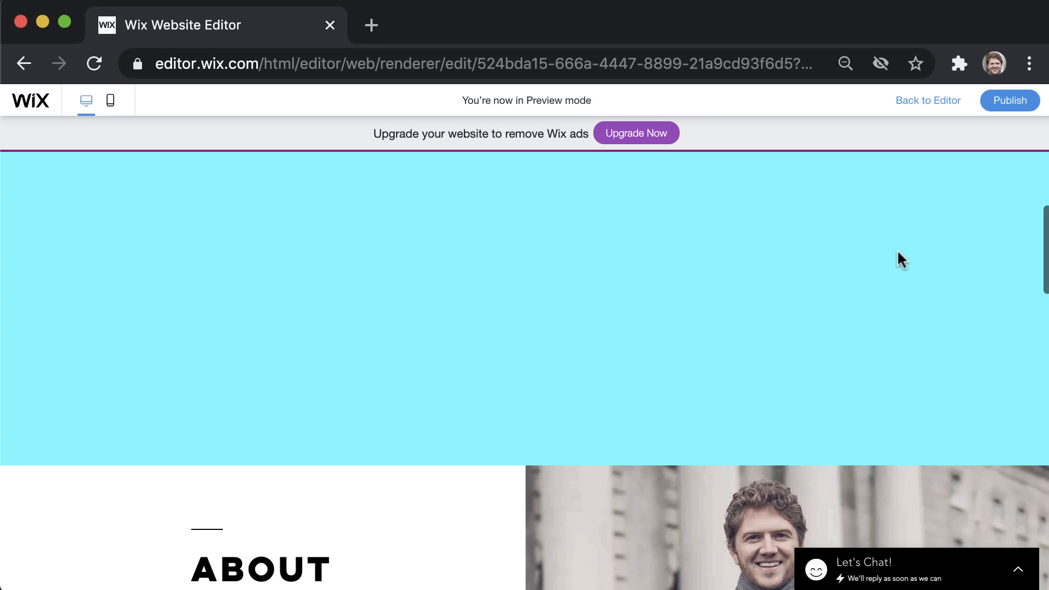
scroll(897, 249, "up", 10)
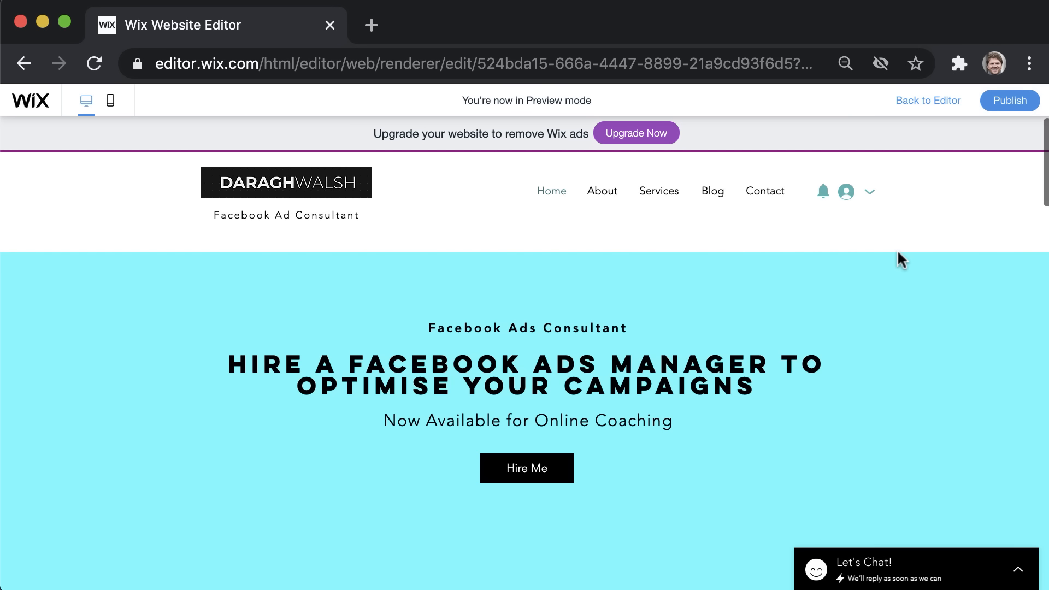
left_click(923, 99)
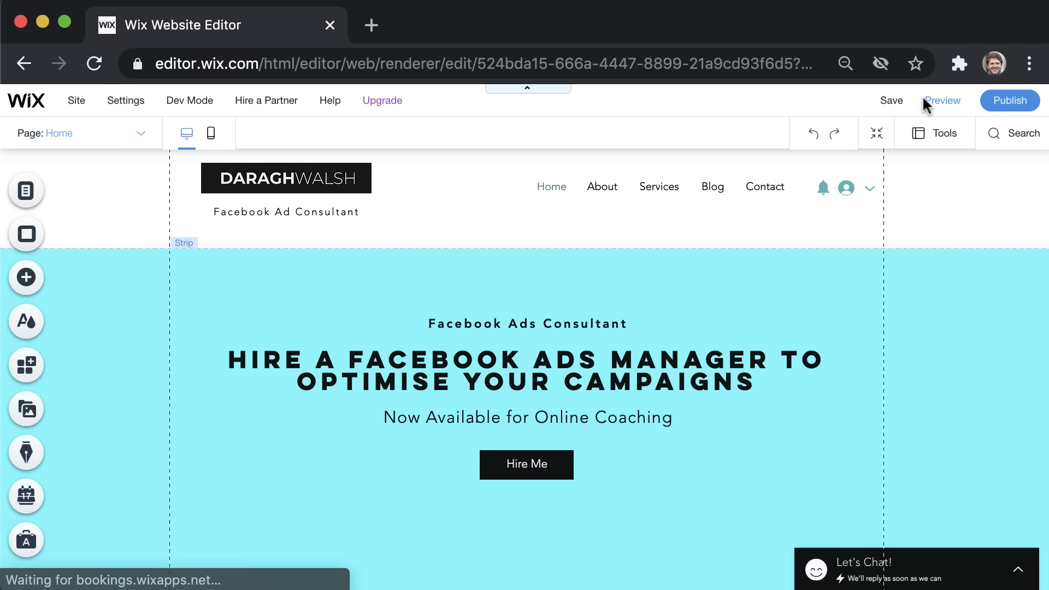
- Set the header's scroll behaviour to Freezes
right_click(331, 230)
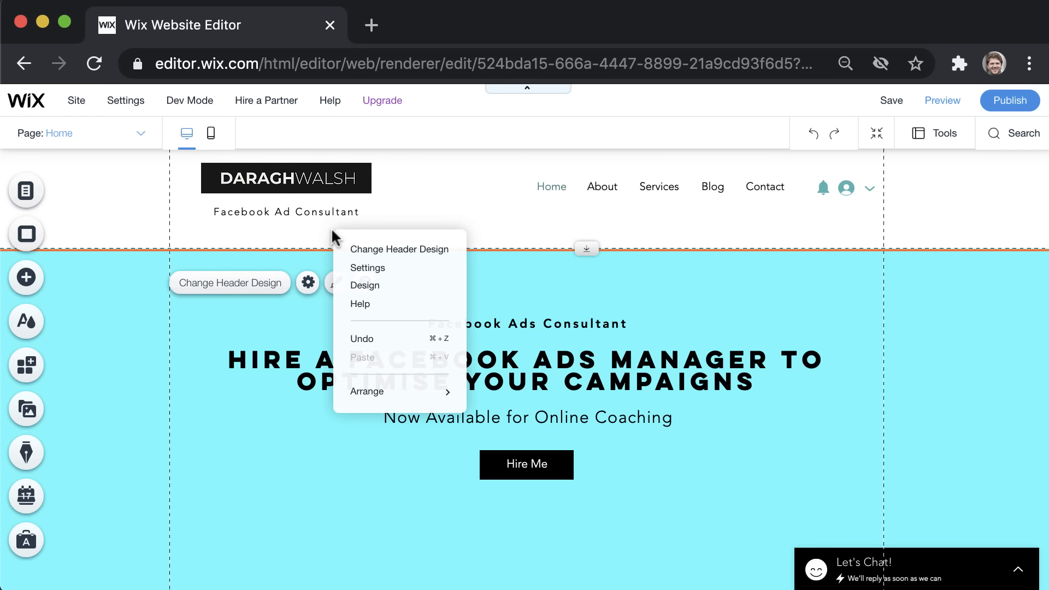
left_click(307, 283)
left_click(306, 283)
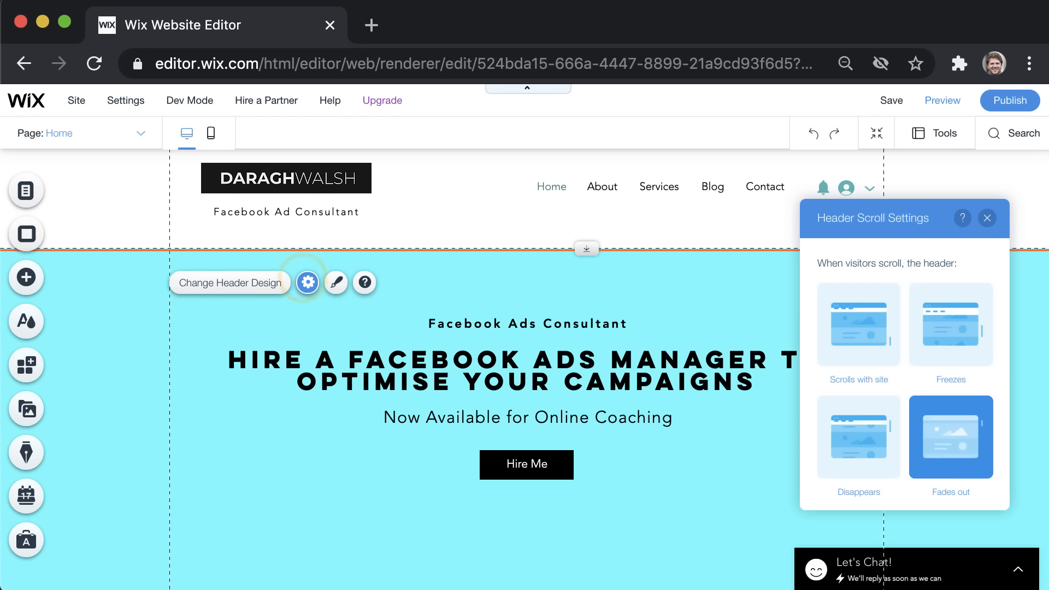
left_click(959, 320)
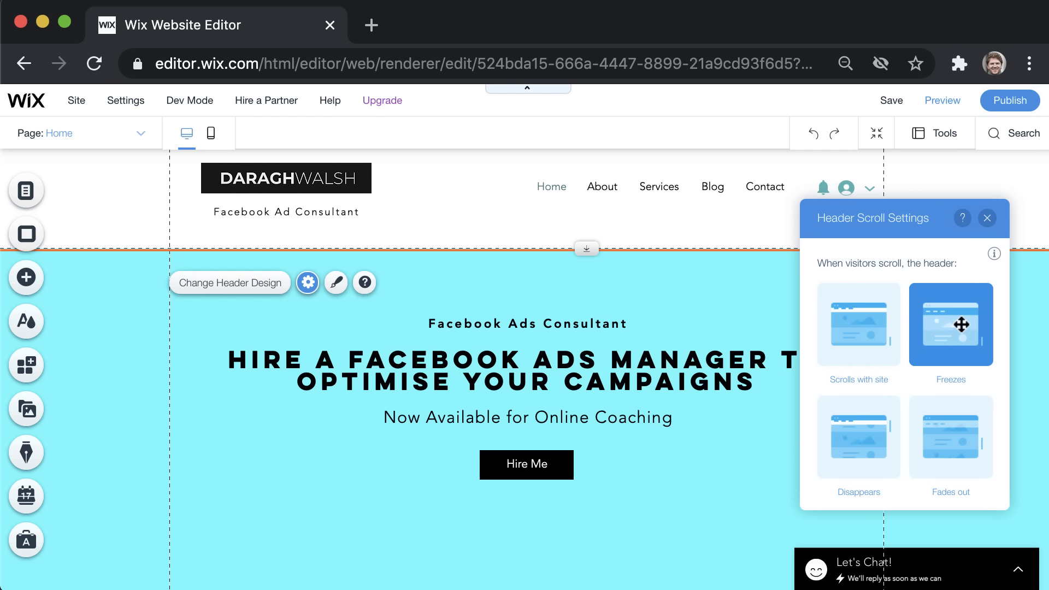
left_click(987, 218)
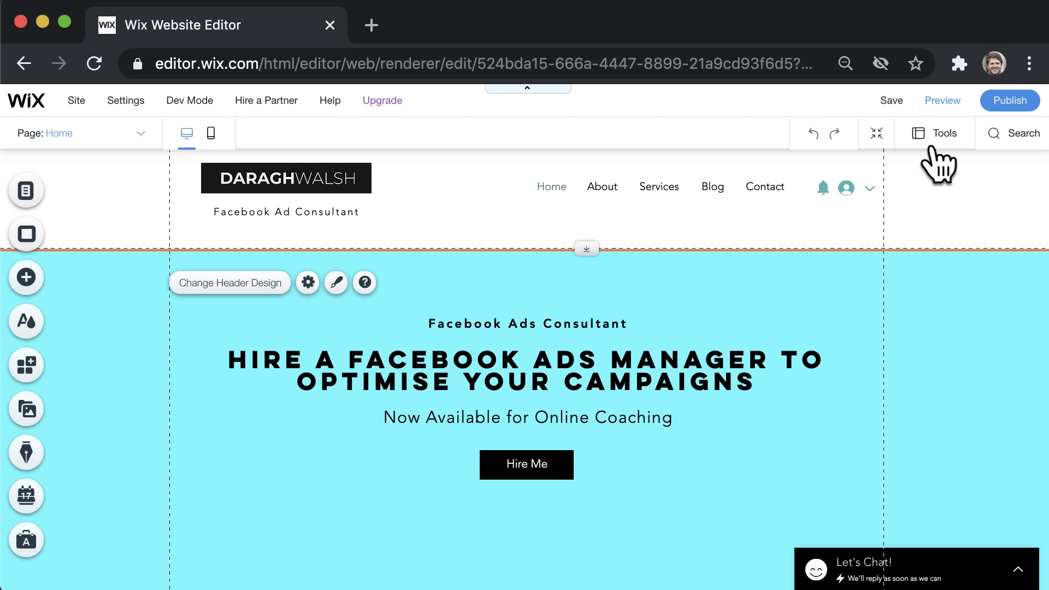
- Save the site without publishing it and return to the home page canvas
mouse_move(894, 105)
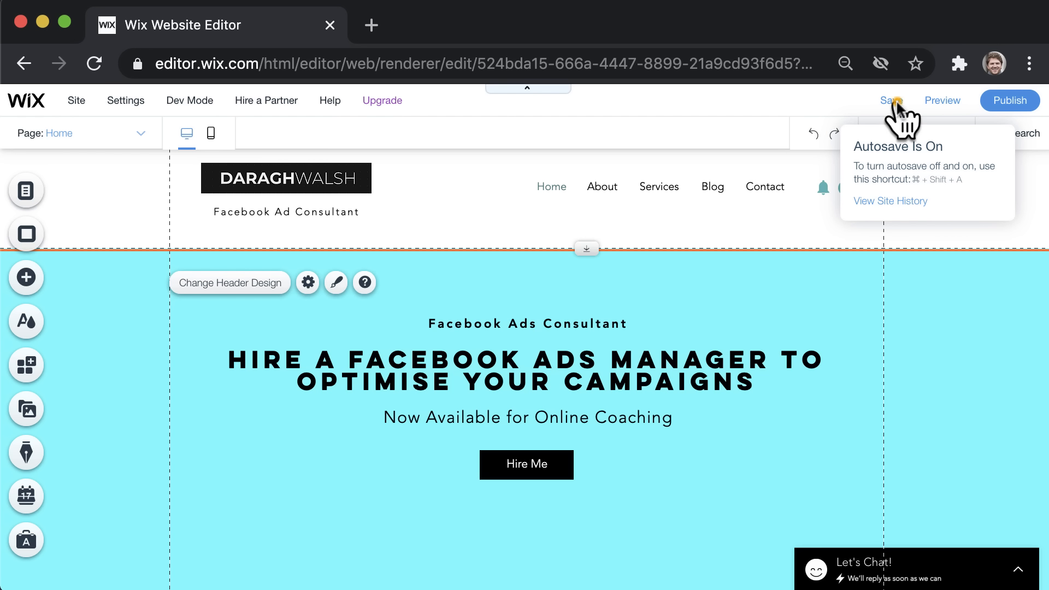
left_click(894, 100)
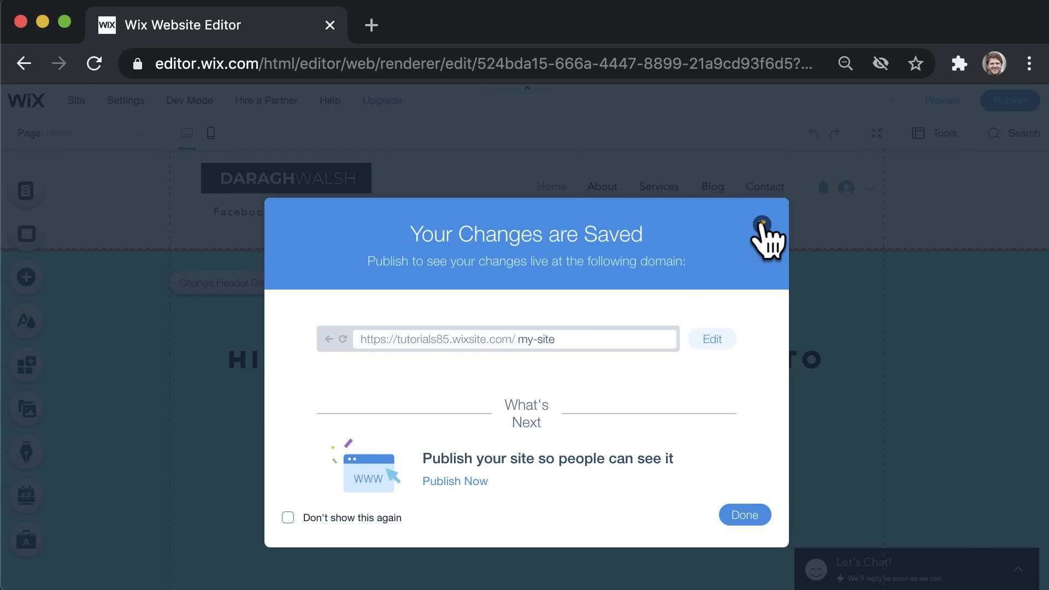
left_click(762, 225)
left_click(292, 488)
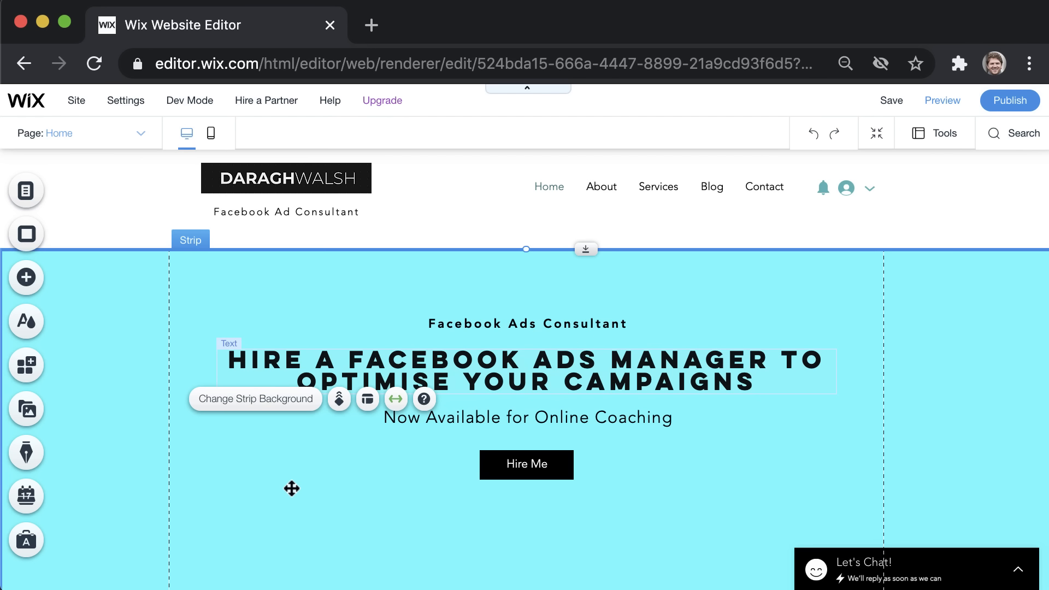
- Reorder the header menu so About follows Blog, and nest Contact under About as a submenu item
left_click(570, 186)
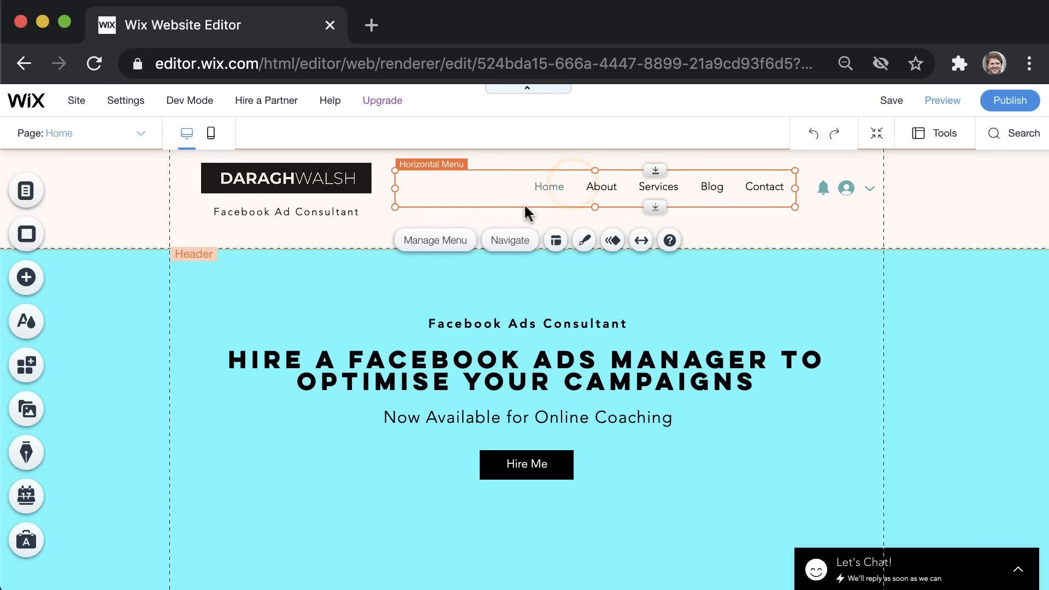
left_click(453, 240)
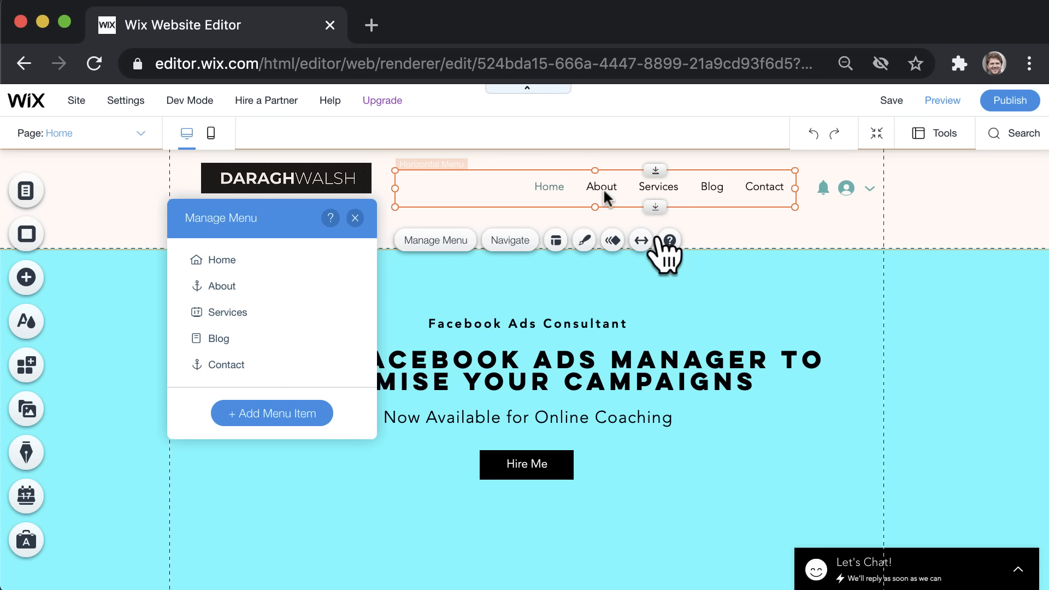
left_click_drag(288, 283, 262, 356)
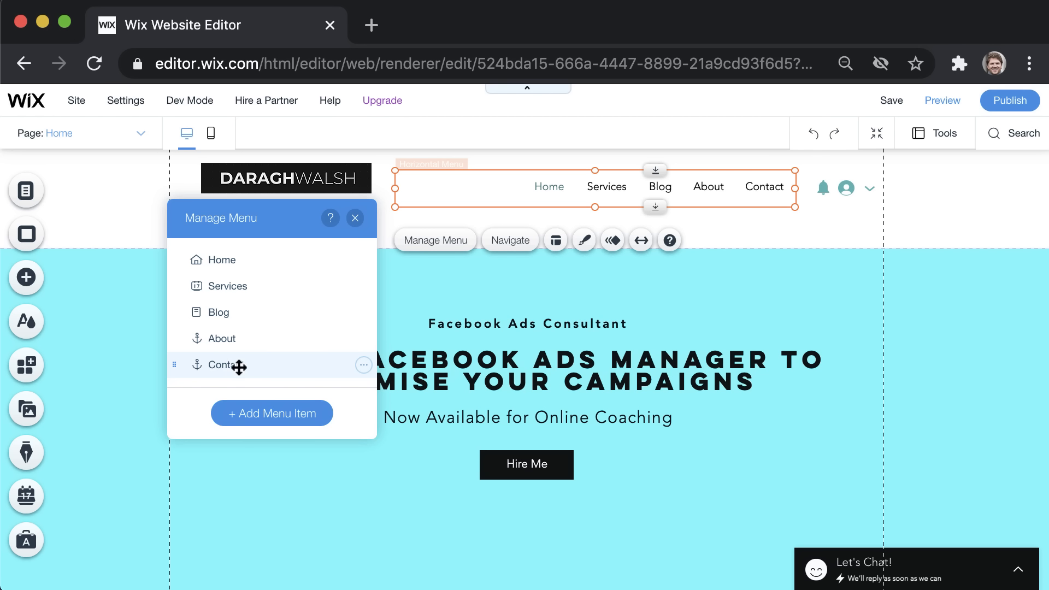
left_click_drag(237, 368, 268, 339)
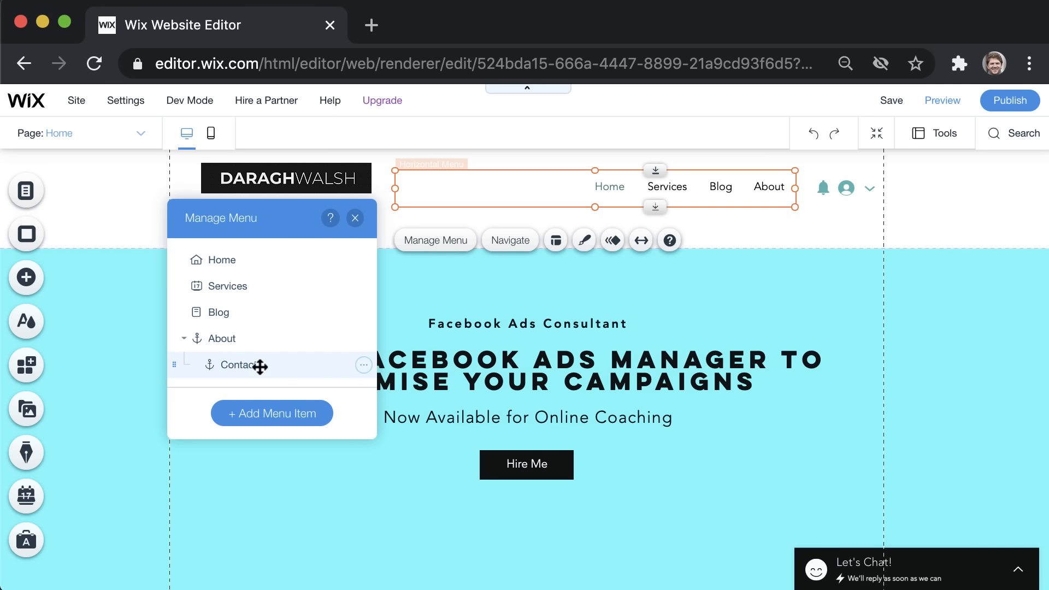
left_click(356, 218)
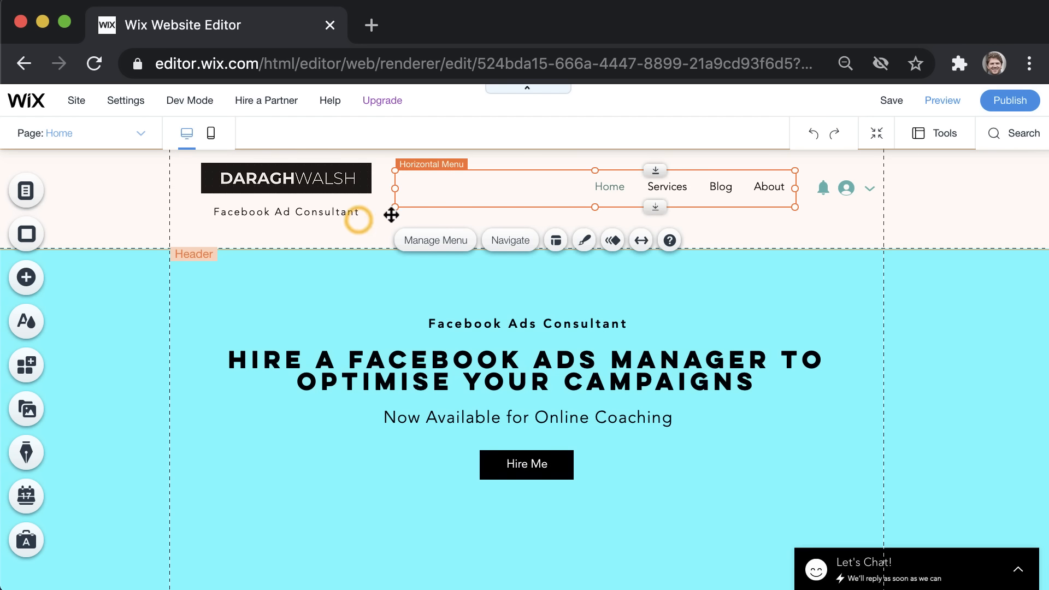
- Preview the Contact submenu under About in the header menu, return to editing, and undo the nesting
left_click(931, 97)
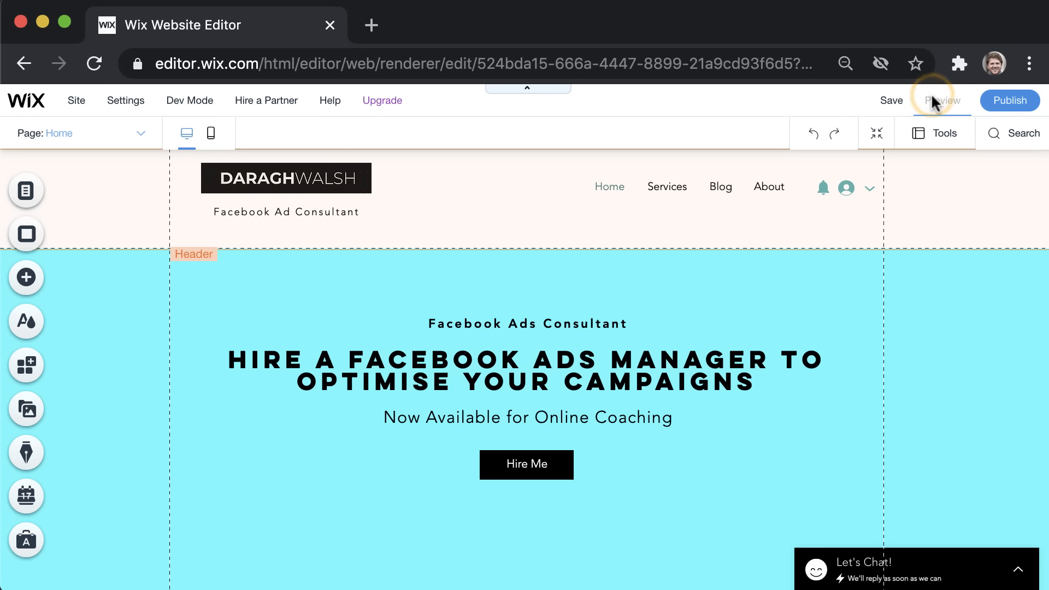
mouse_move(779, 204)
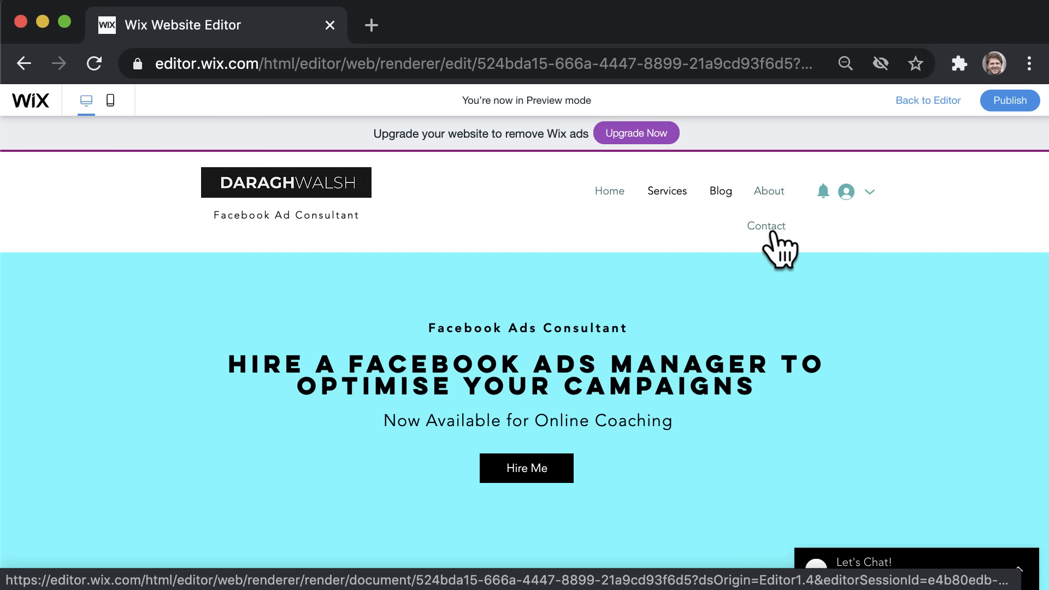
left_click(927, 98)
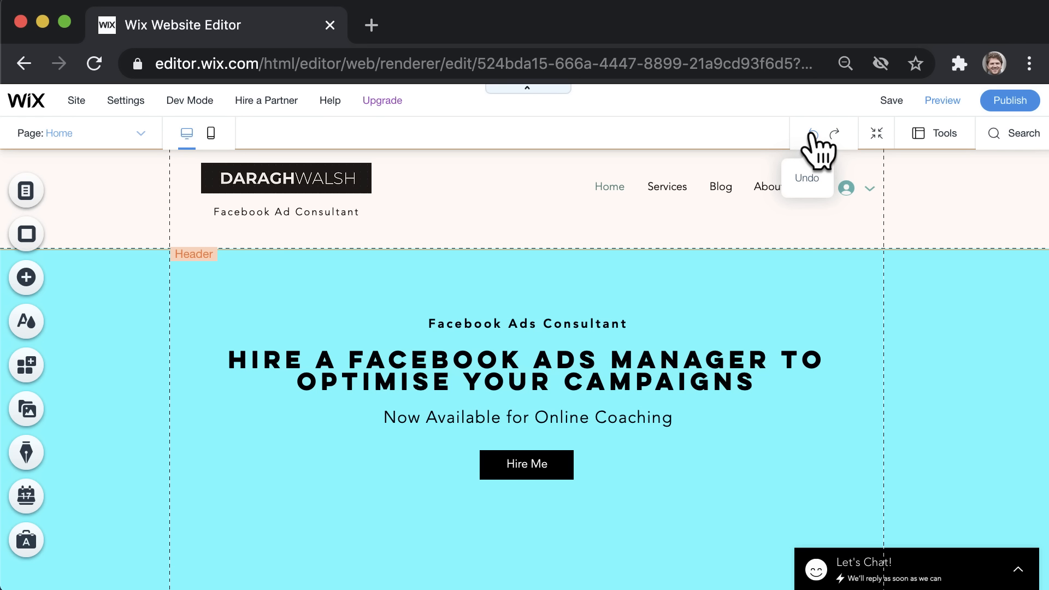
left_click(813, 136)
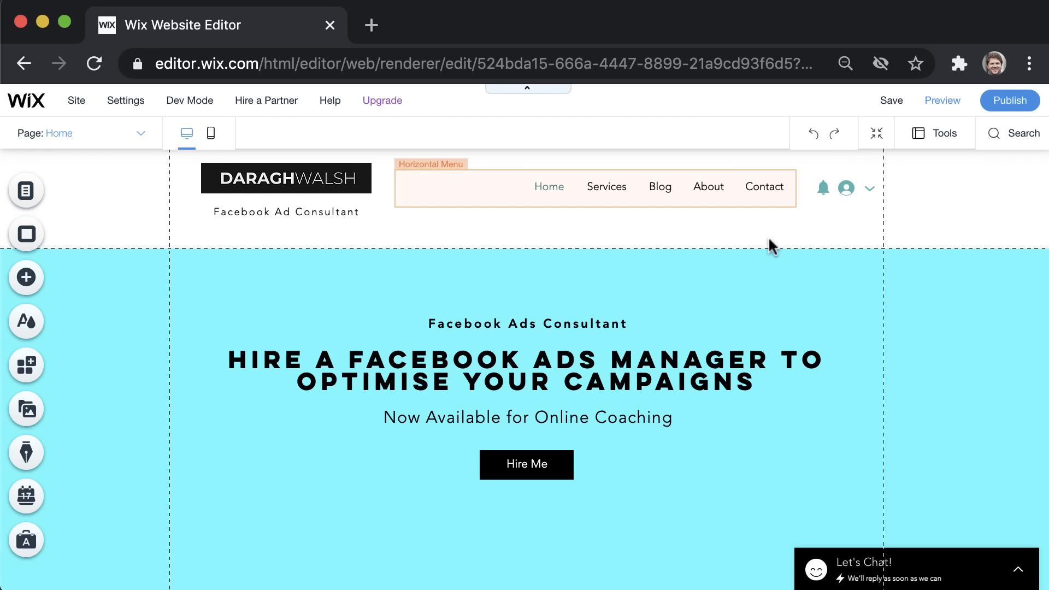
left_click(519, 187)
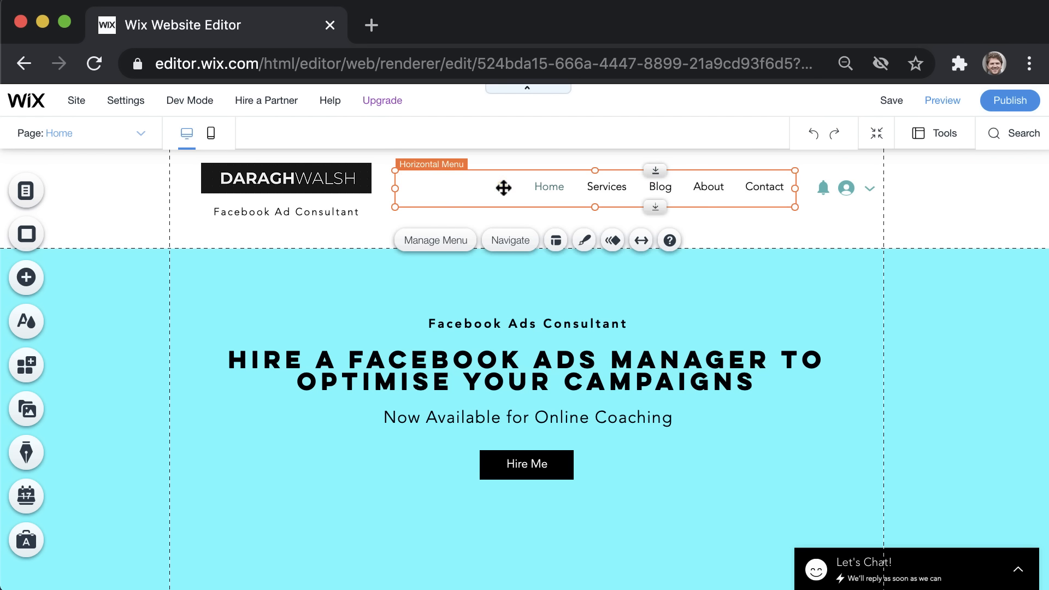
left_click(440, 240)
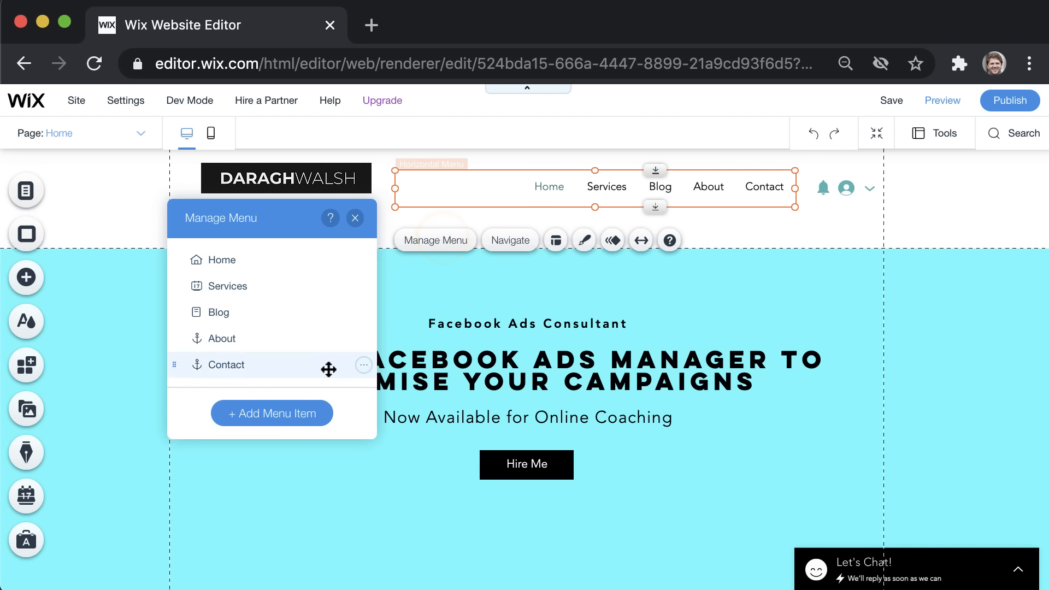
left_click(286, 413)
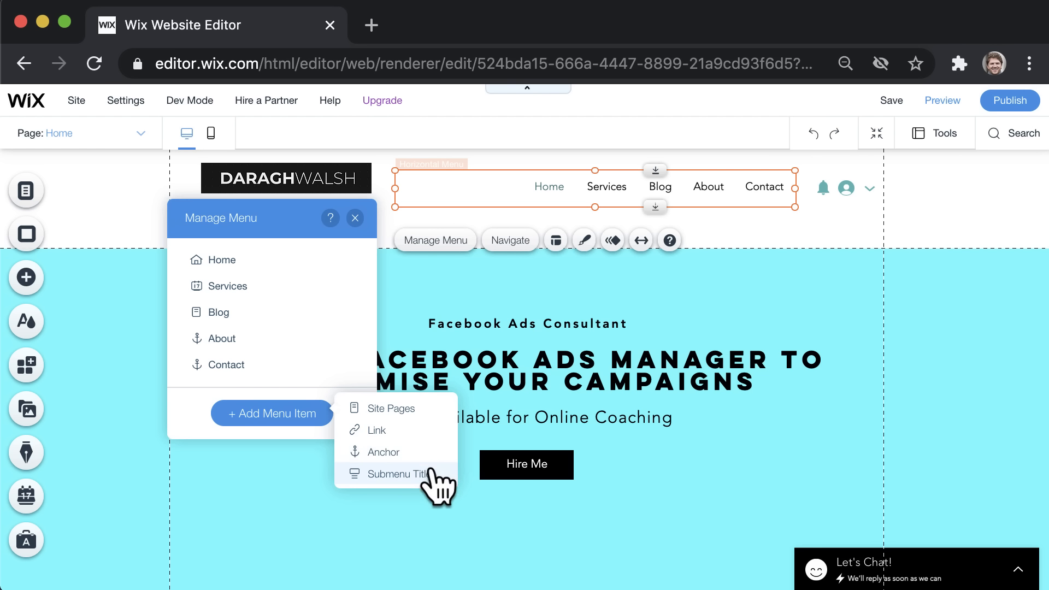
left_click(426, 430)
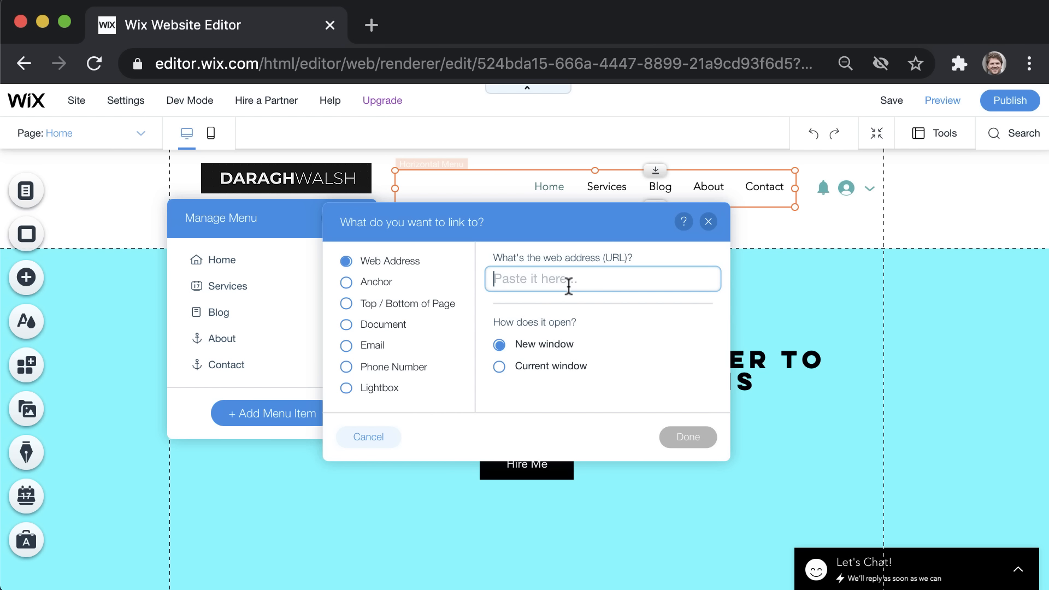
type("www.onlinecour")
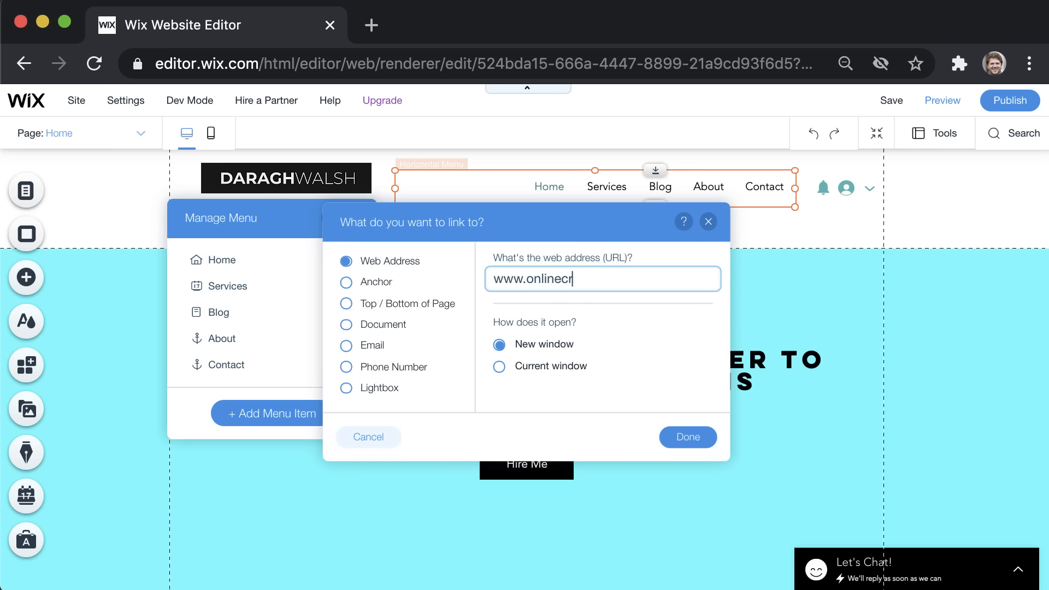
key("BackSpace")
type("ourse.com")
left_click(690, 428)
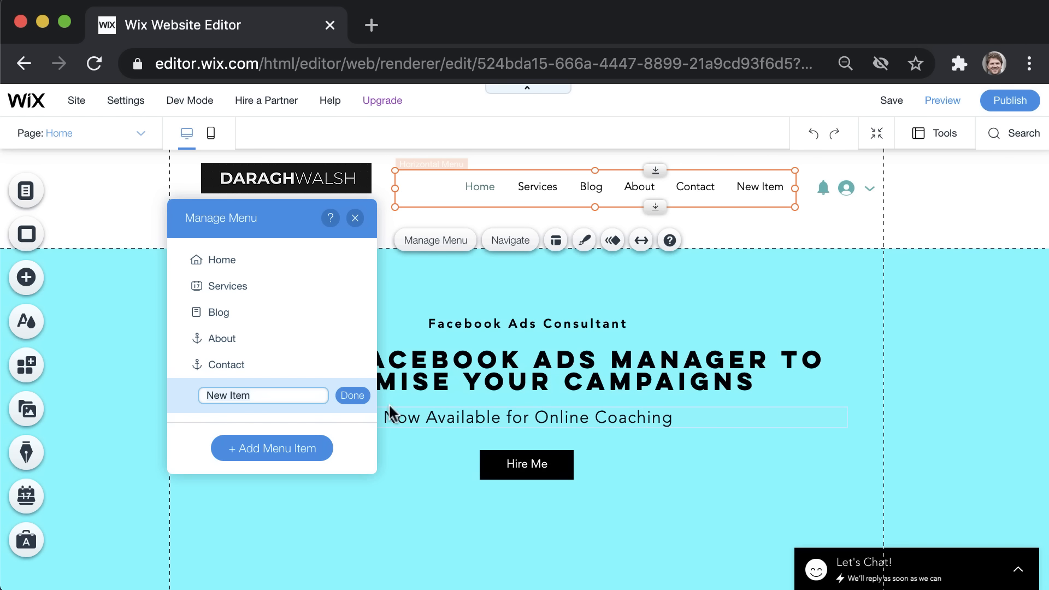
- Name the new header menu item Online Course, check its options, and finish managing the menu
left_click(264, 395)
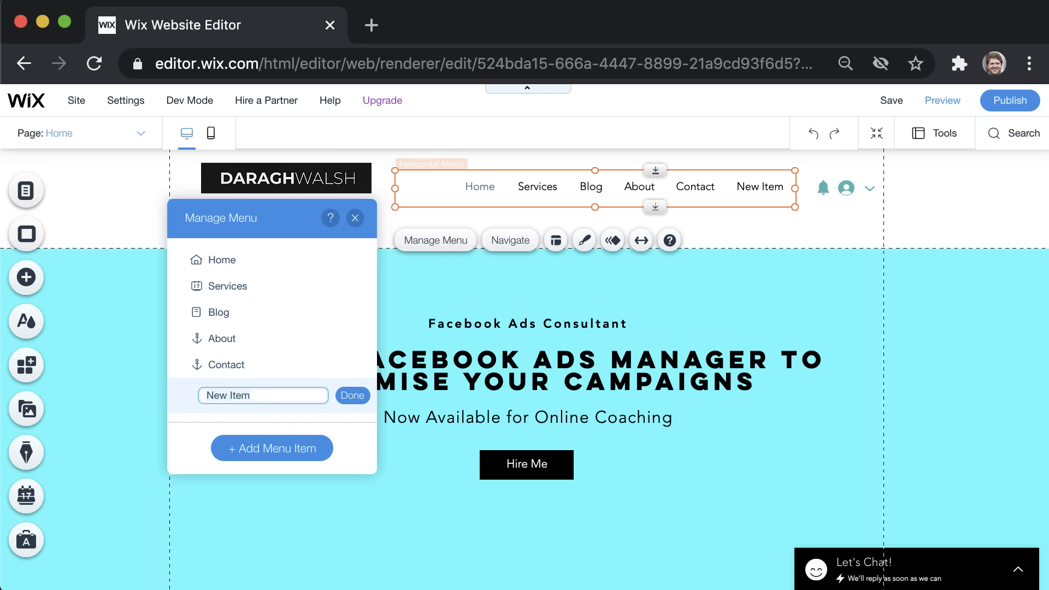
type("Online Course")
left_click(353, 395)
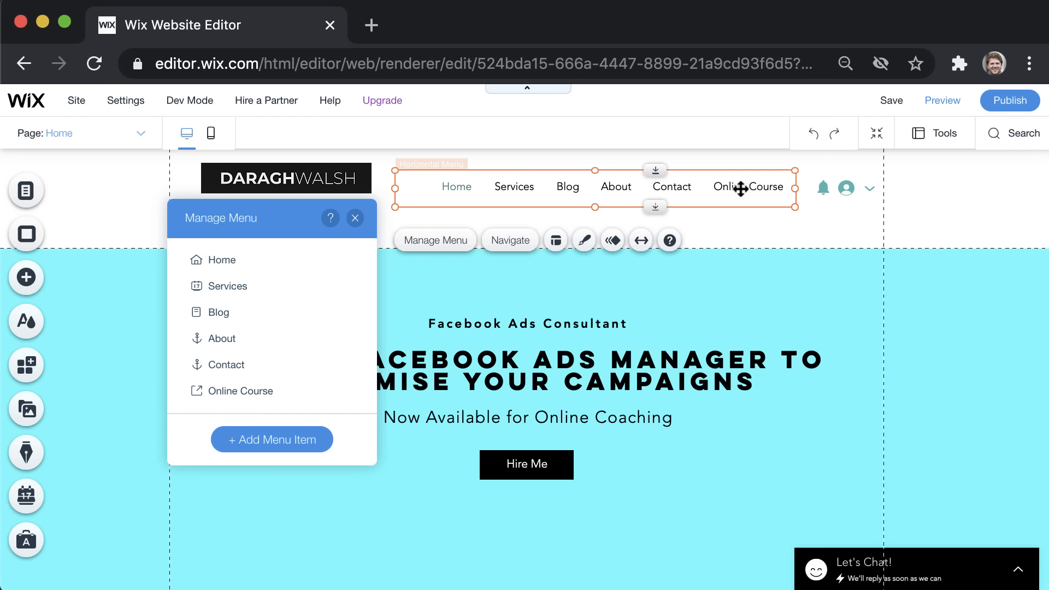
mouse_move(362, 394)
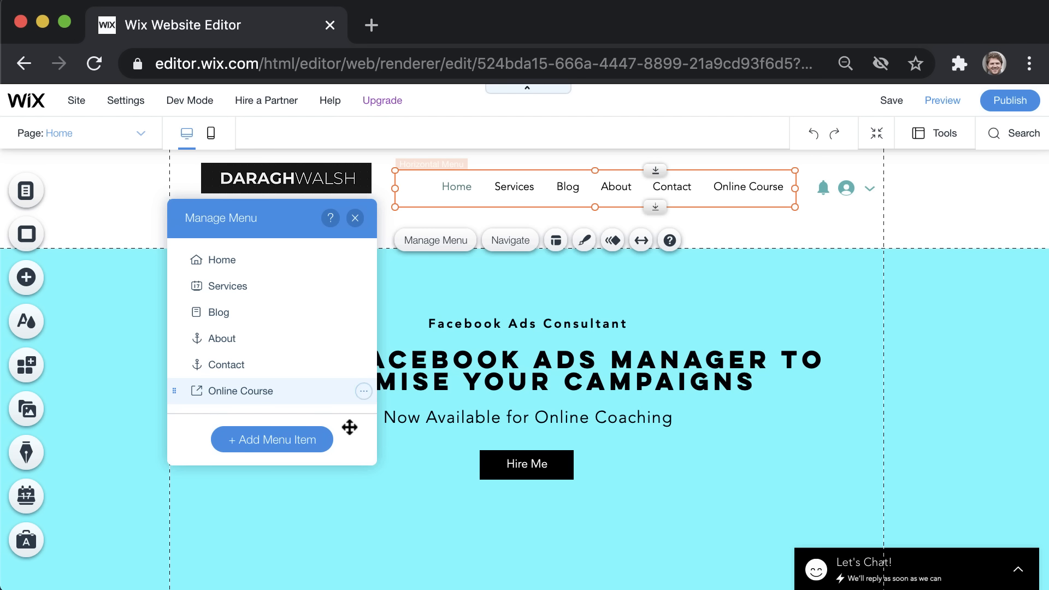
left_click(363, 392)
left_click(357, 220)
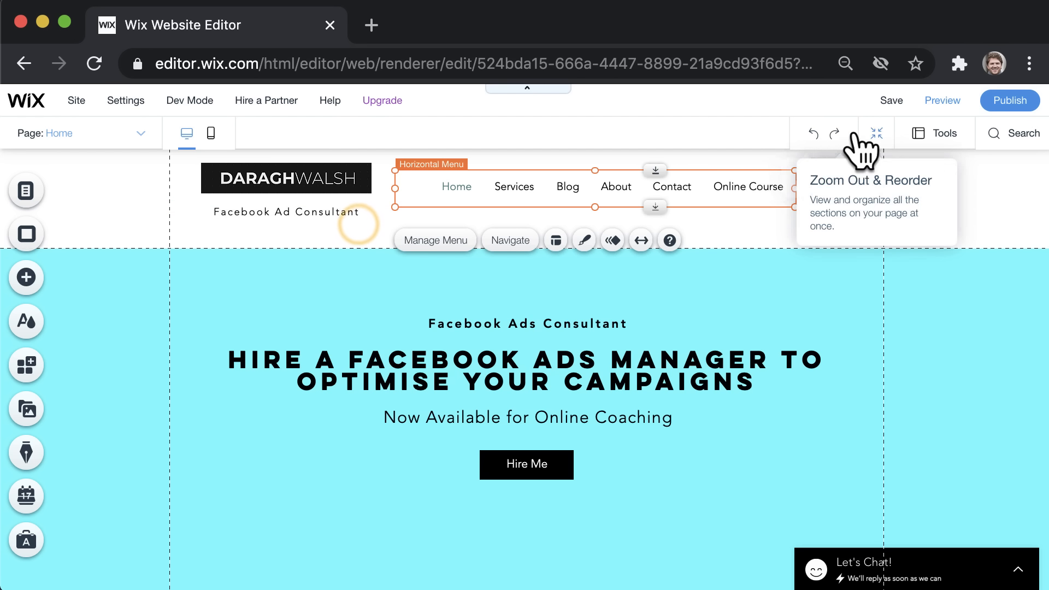
- Undo the naming and the addition of the Online Course item in the header menu
left_click(813, 133)
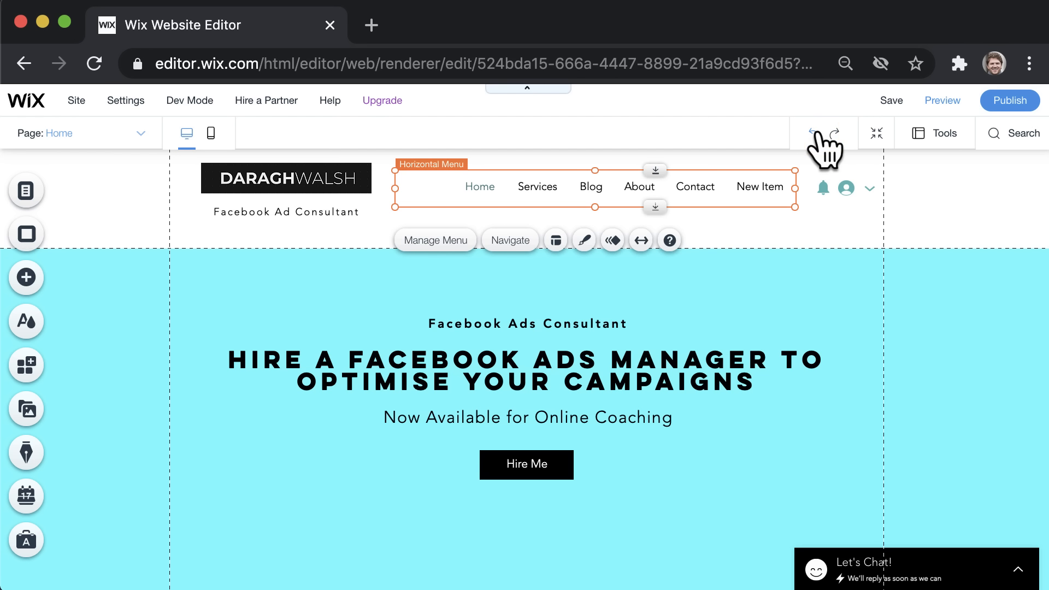
left_click(814, 133)
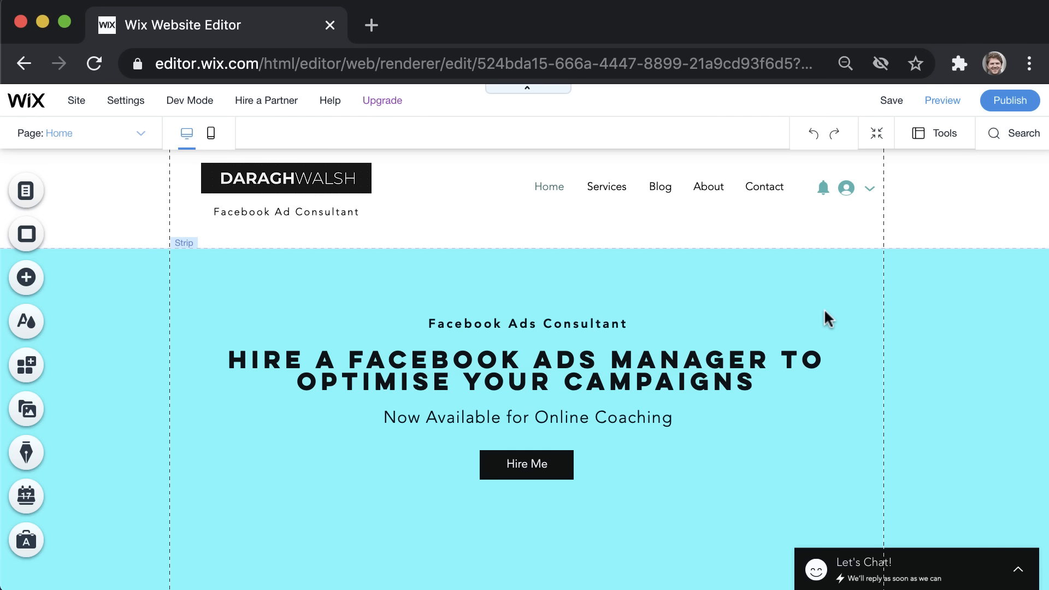
- Preview the home page, follow the About anchor link in the header menu, and return to editing
left_click(944, 101)
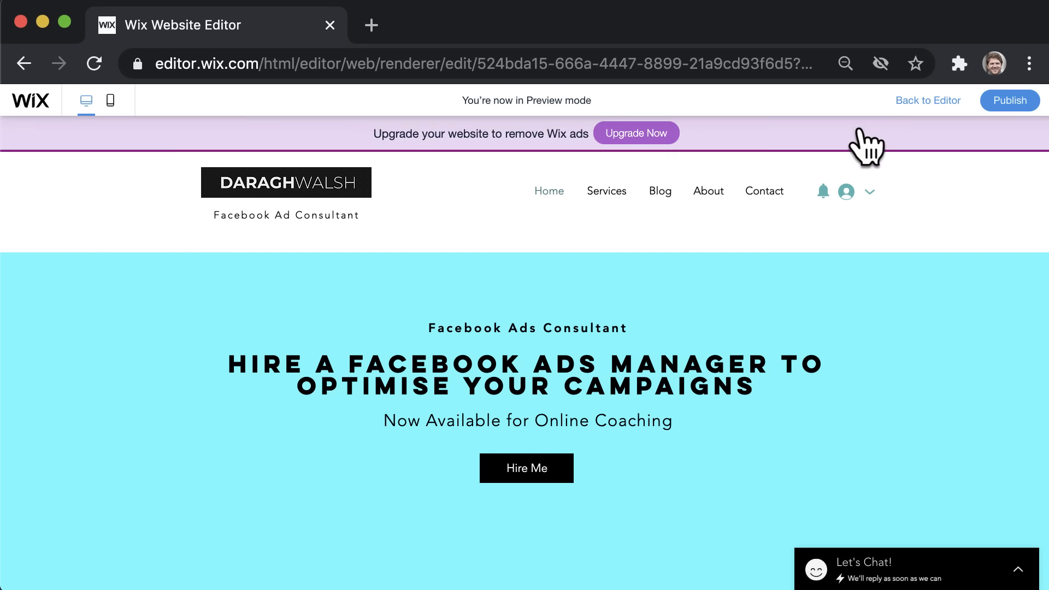
left_click(711, 195)
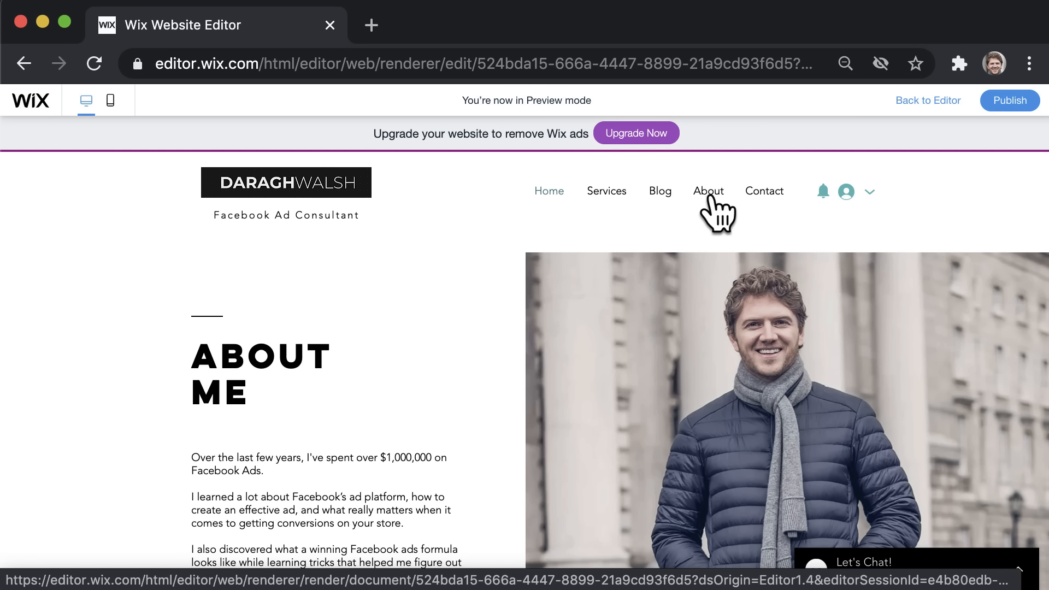
left_click(916, 101)
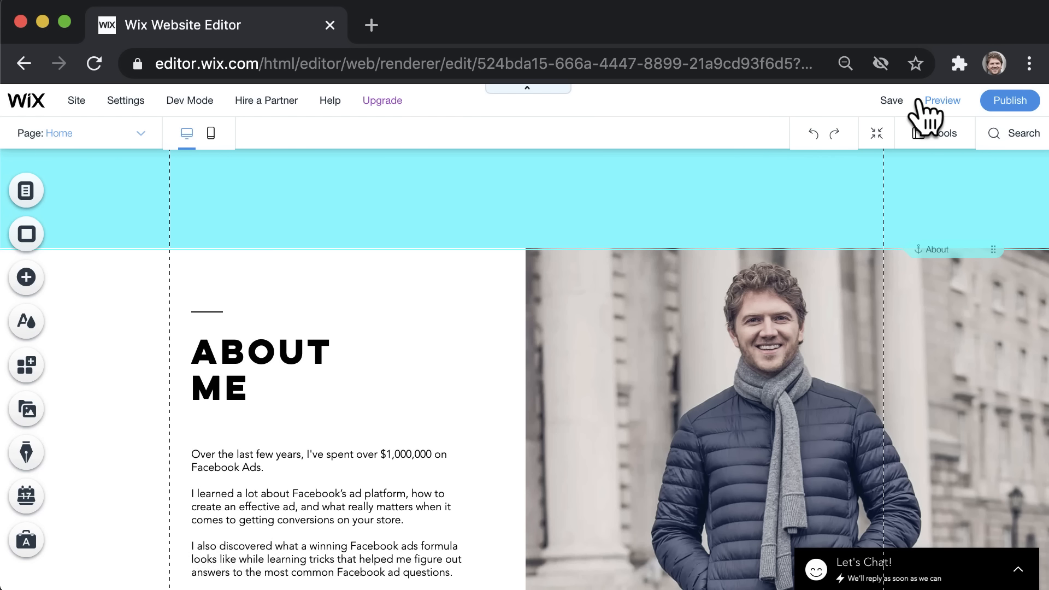
- Examine which Home page anchors a new header menu item can link to, without adding an item
scroll(768, 227, "up", 10)
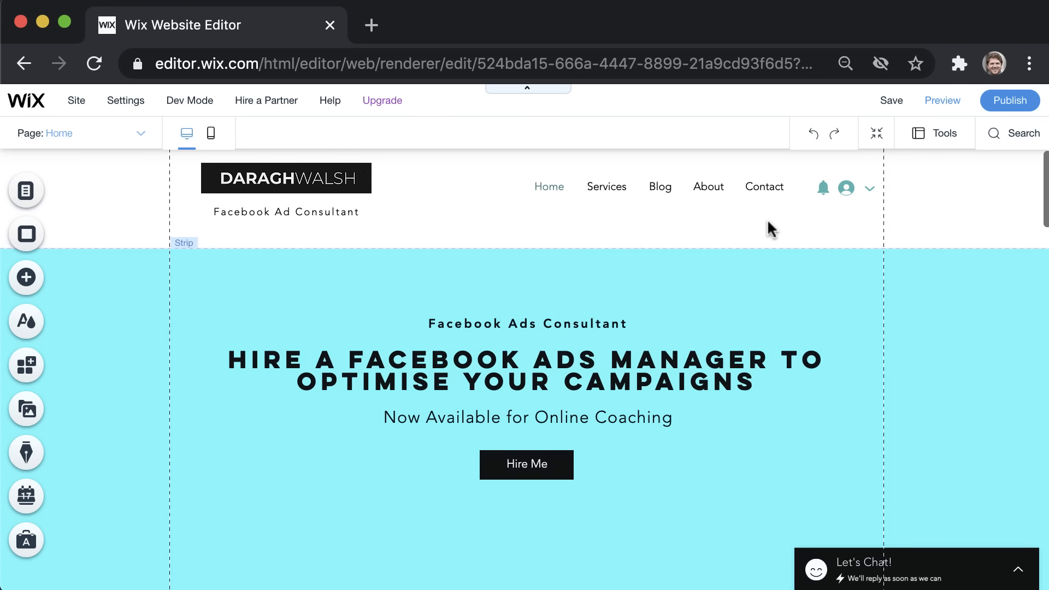
left_click(480, 187)
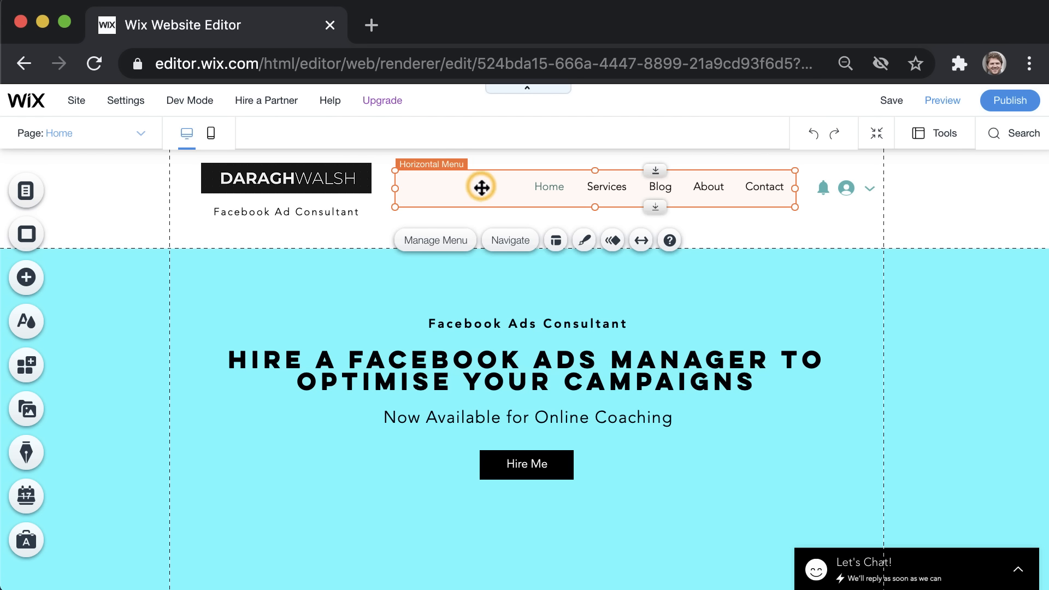
left_click(441, 240)
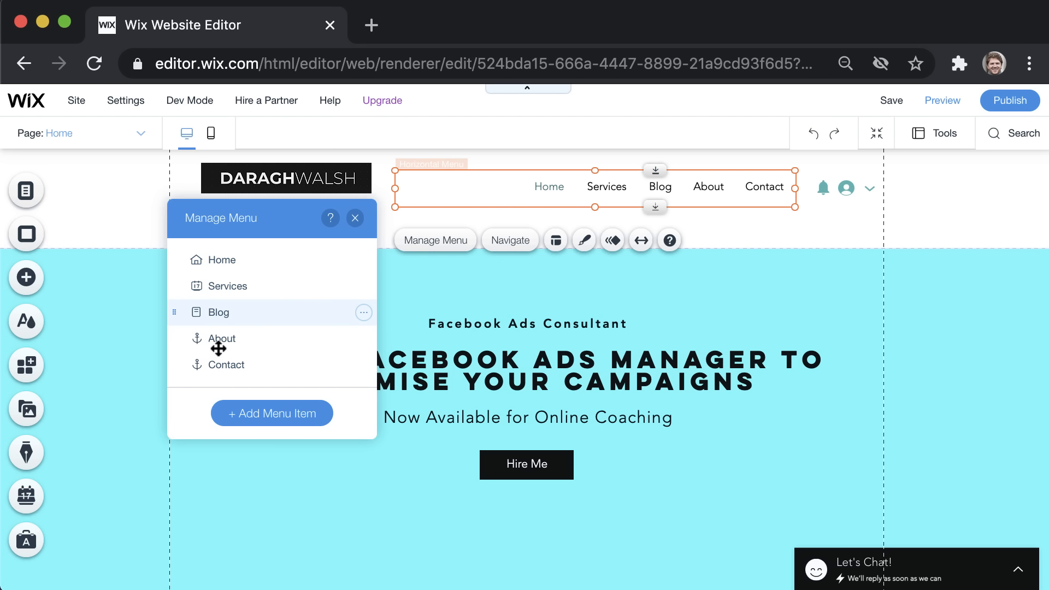
left_click(236, 414)
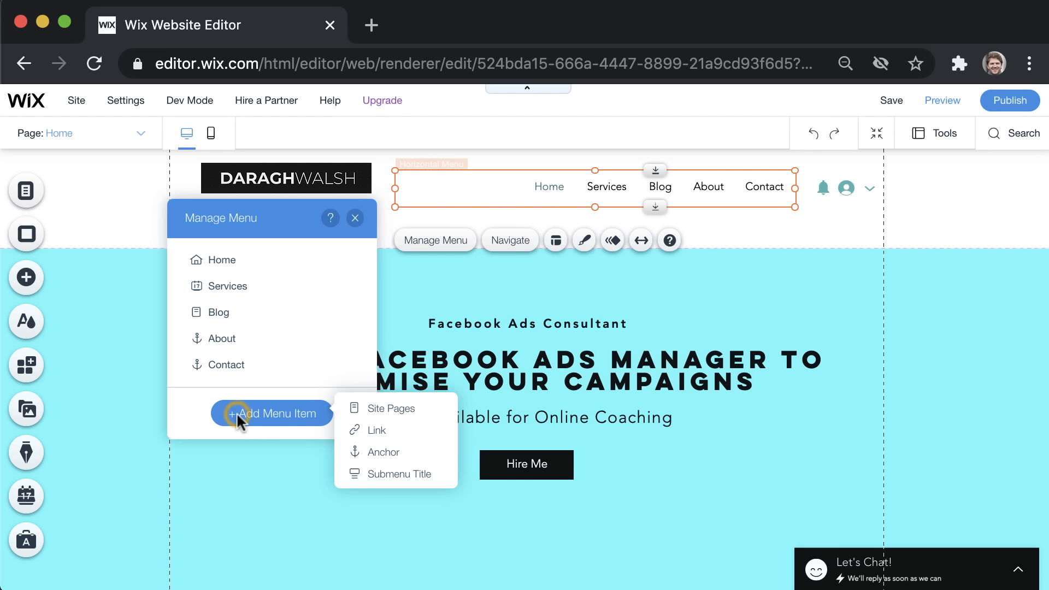
left_click(408, 452)
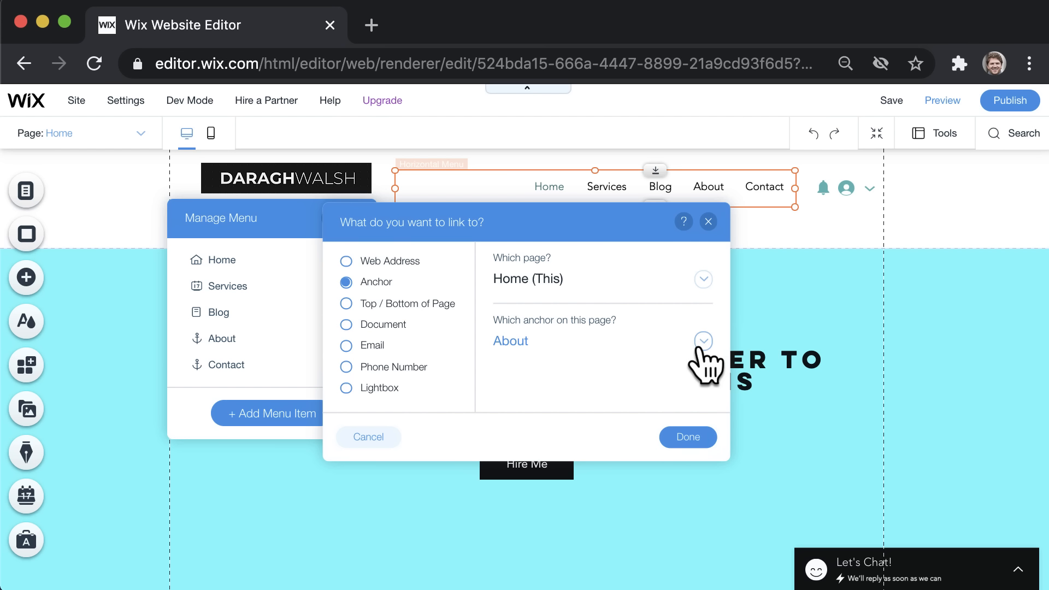
left_click(710, 339)
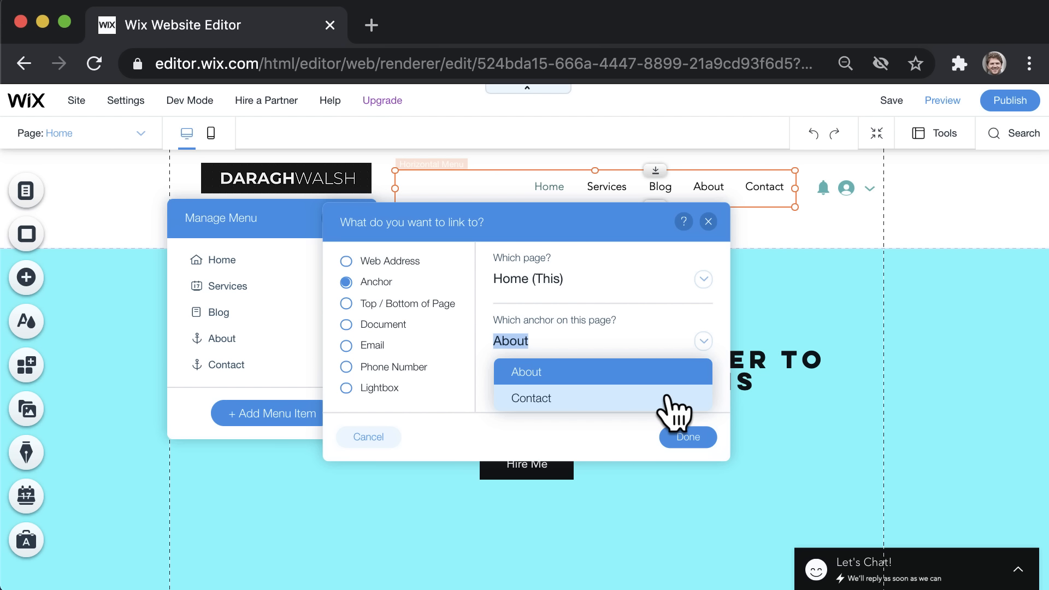
left_click(703, 341)
left_click(708, 221)
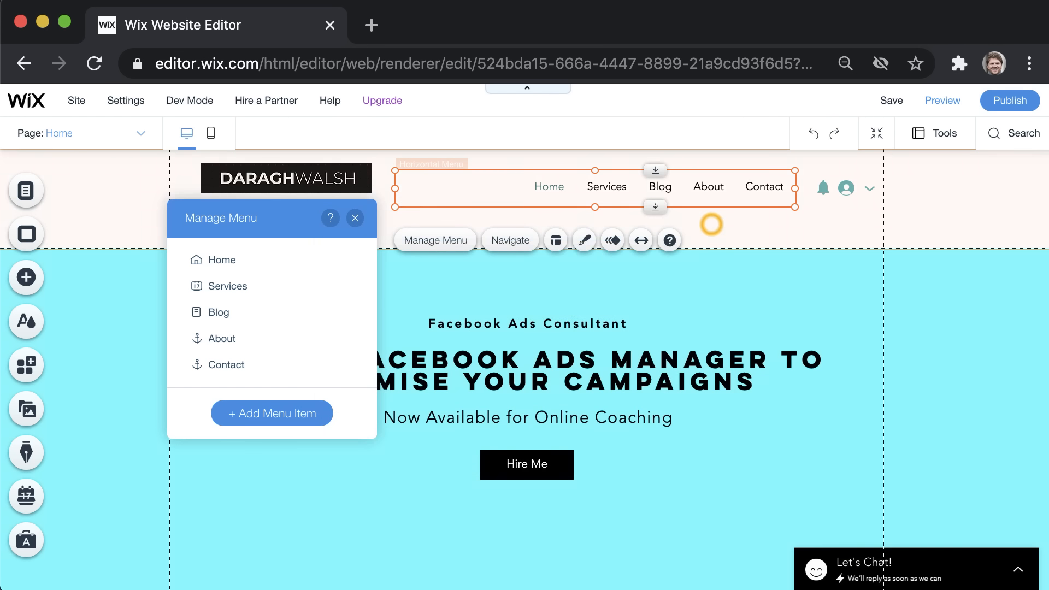
left_click(355, 217)
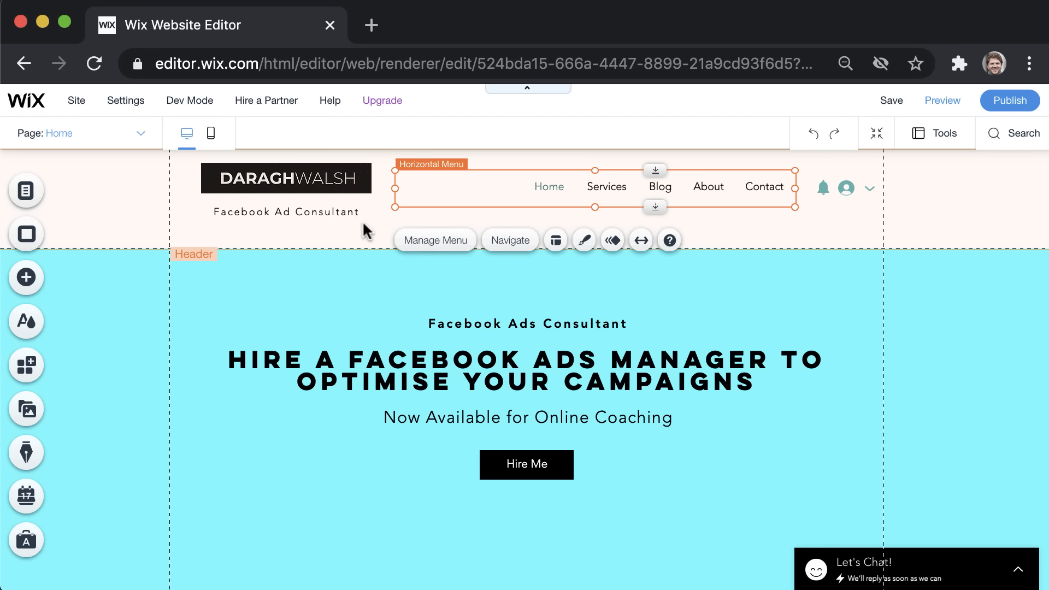
- Locate the About anchor beside the About Me section and return to the home page's header
scroll(485, 327, "down", 8)
scroll(484, 327, "down", 5)
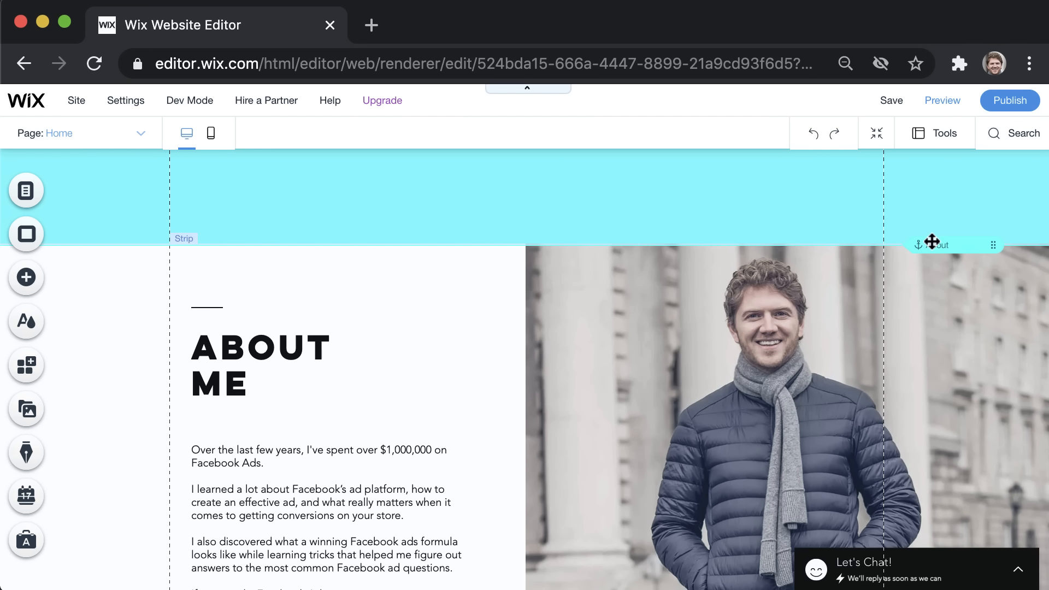
scroll(931, 241, "up", 10)
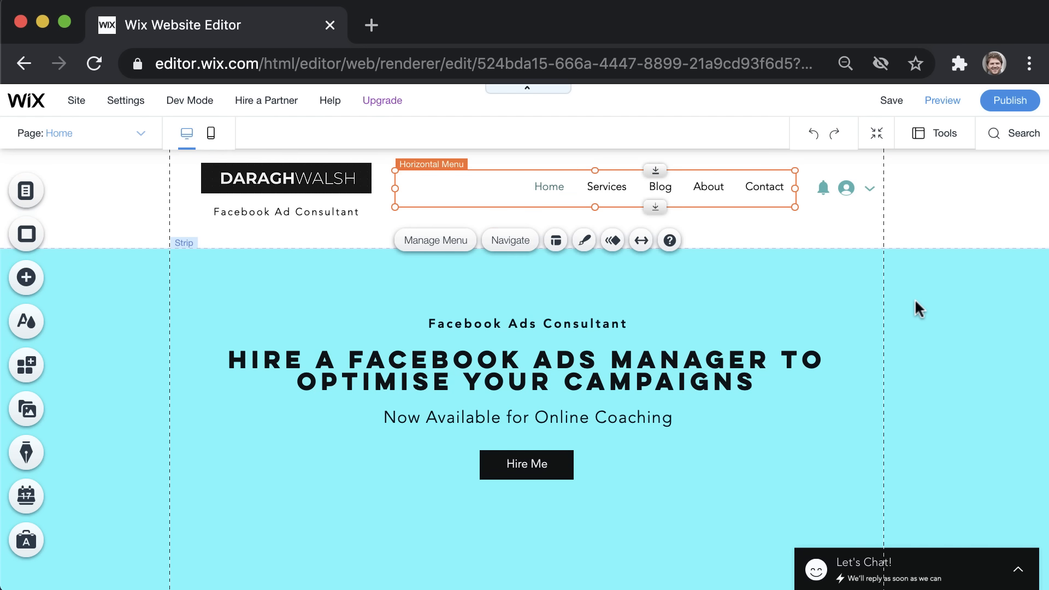
- Look through the home page down to the How I Can Help You section and its three service boxes
scroll(916, 299, "down", 10)
scroll(915, 299, "down", 4)
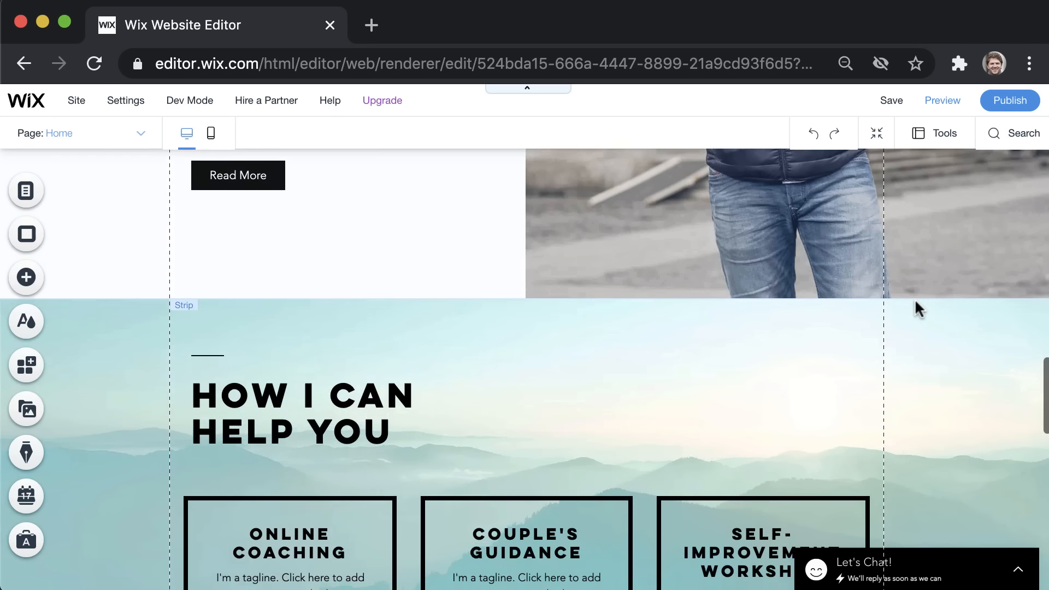
scroll(712, 283, "down", 2)
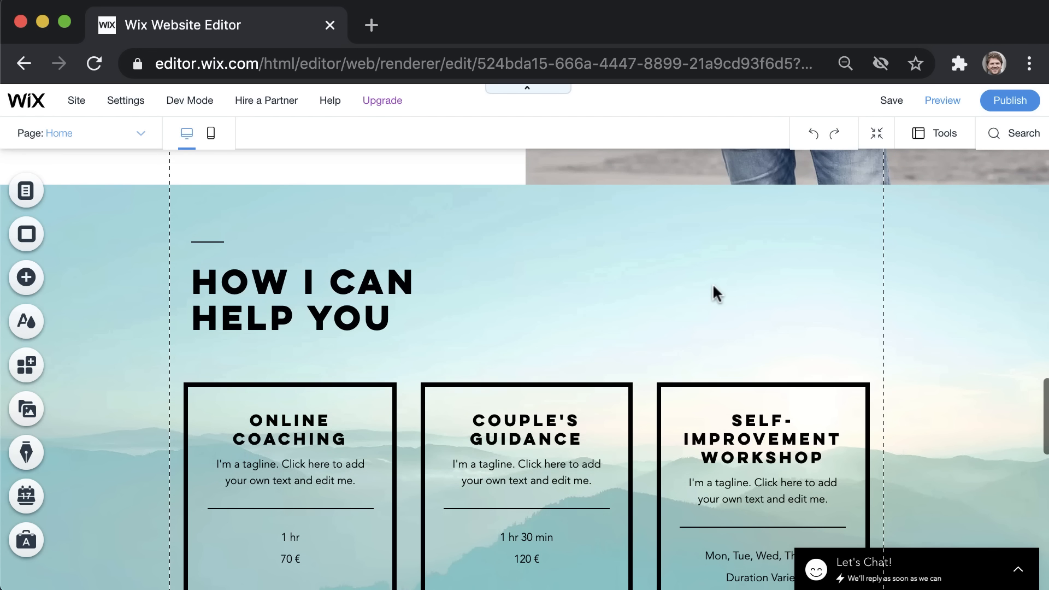
scroll(613, 219, "down", 1)
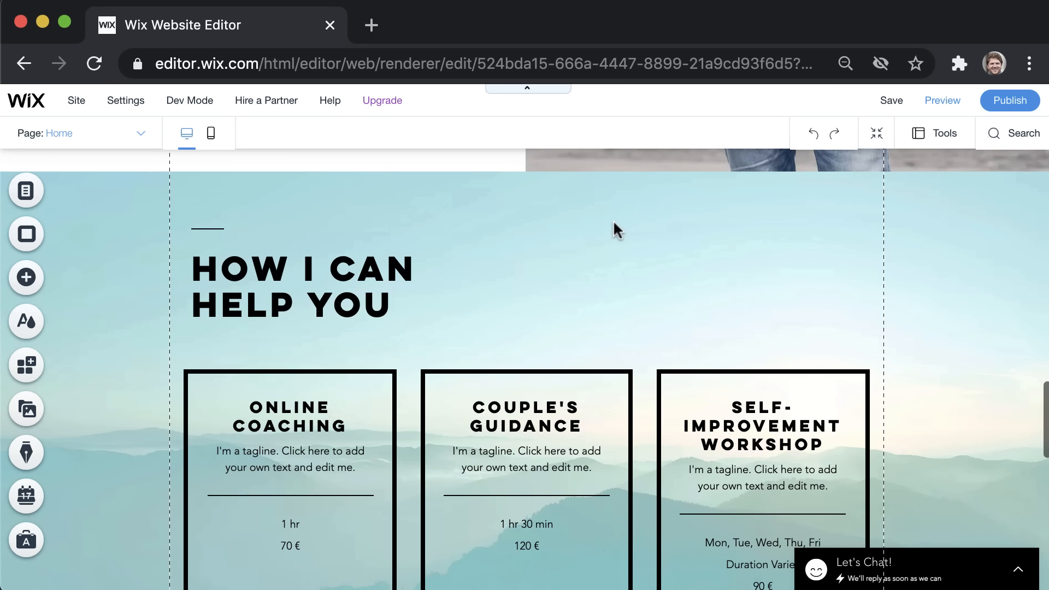
scroll(613, 220, "up", 1)
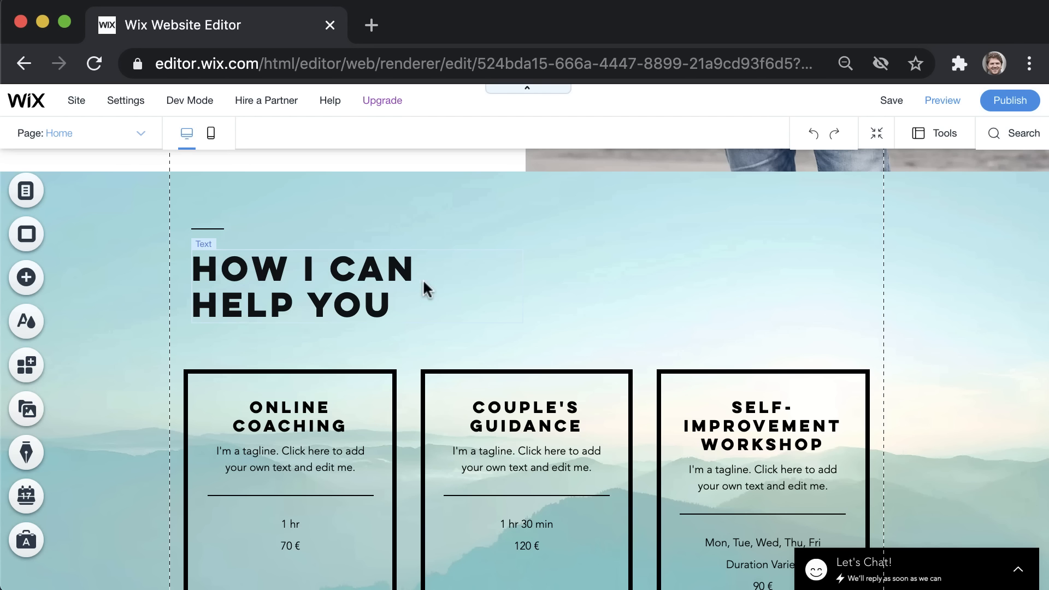
scroll(391, 289, "down", 1)
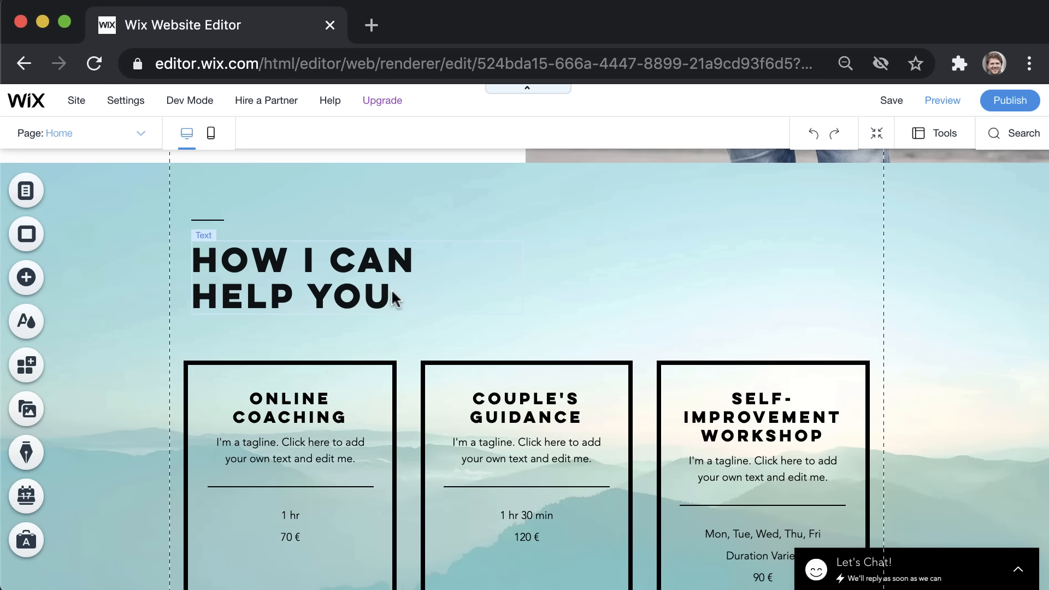
scroll(391, 289, "down", 2)
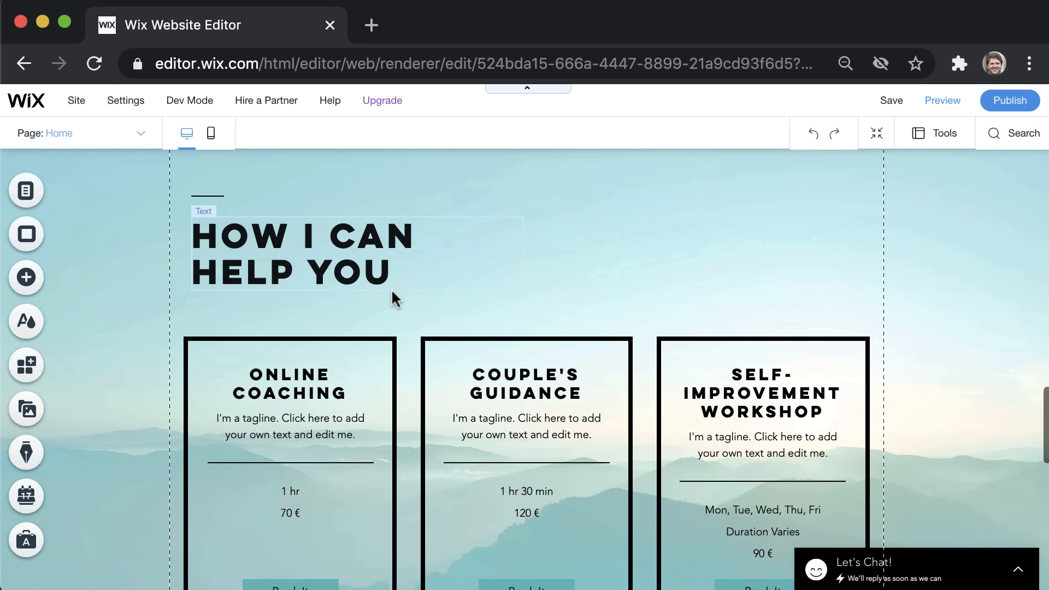
- Add an anchor to the home page and place it at the top edge of the How I Can Help You section
left_click(25, 276)
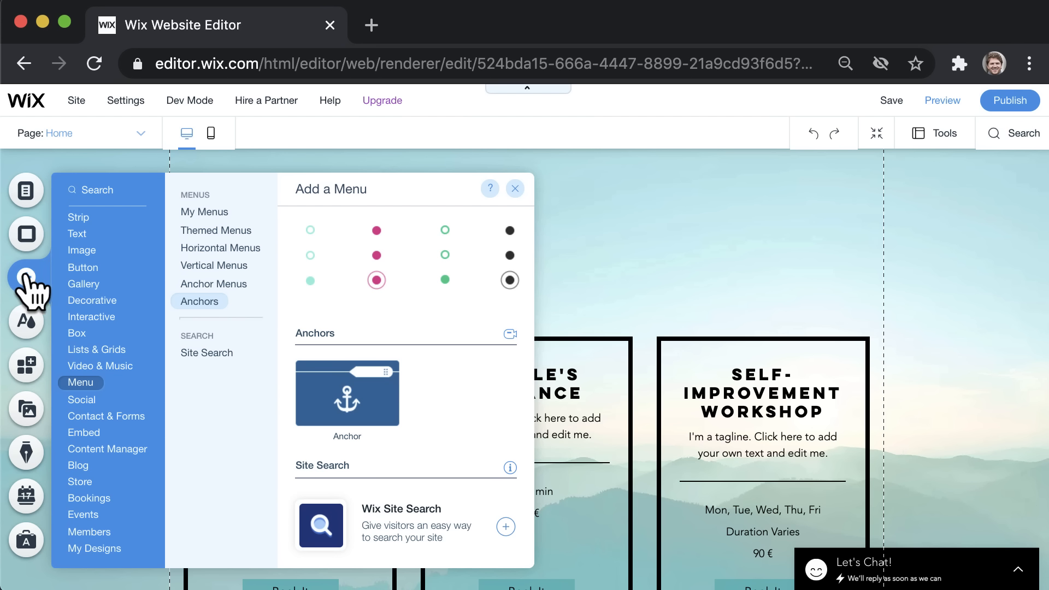
left_click(90, 384)
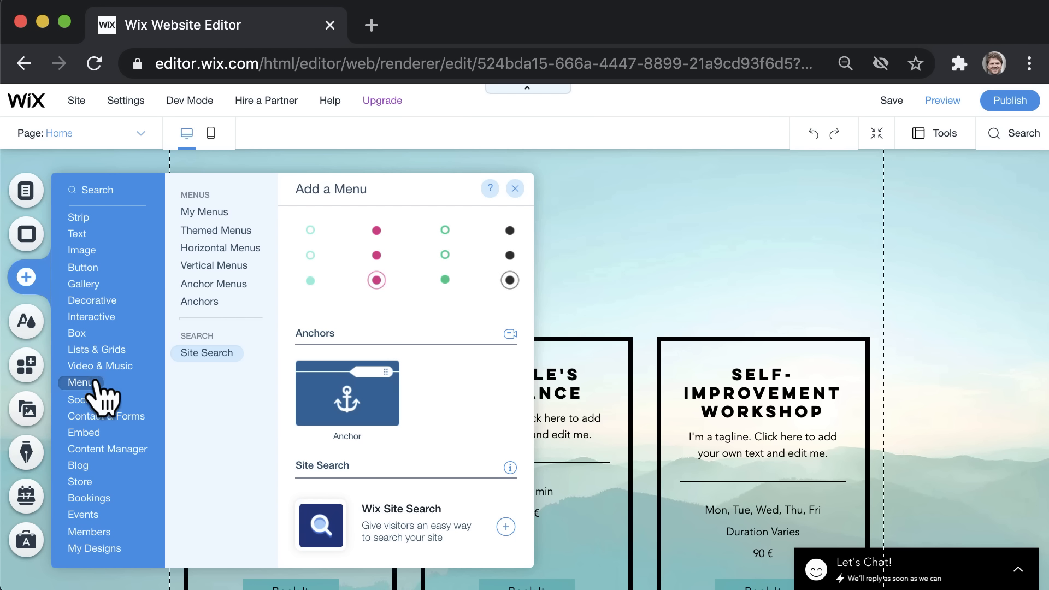
left_click(190, 303)
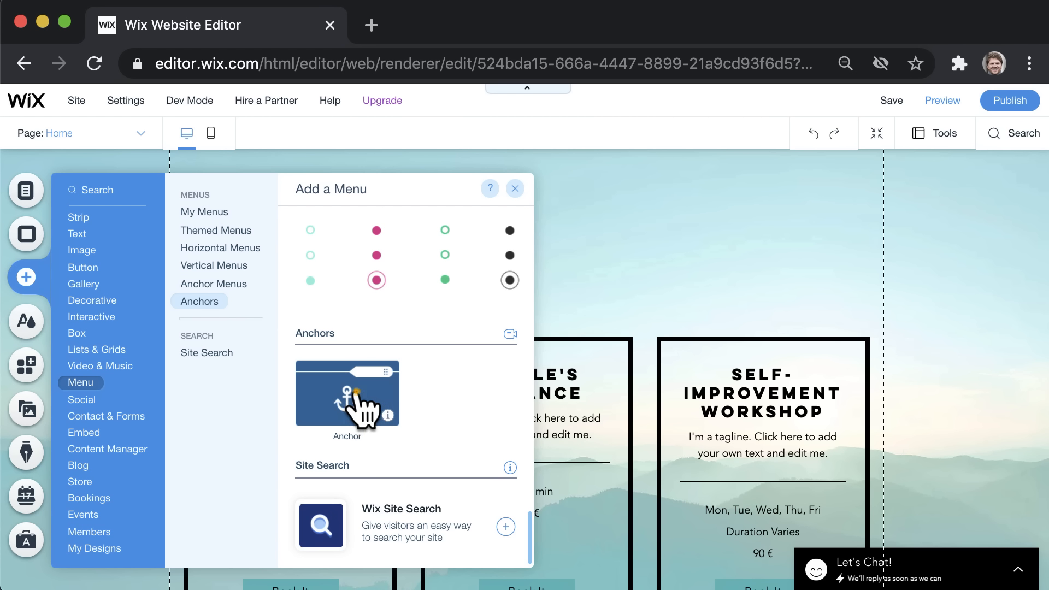
left_click_drag(355, 396, 750, 164)
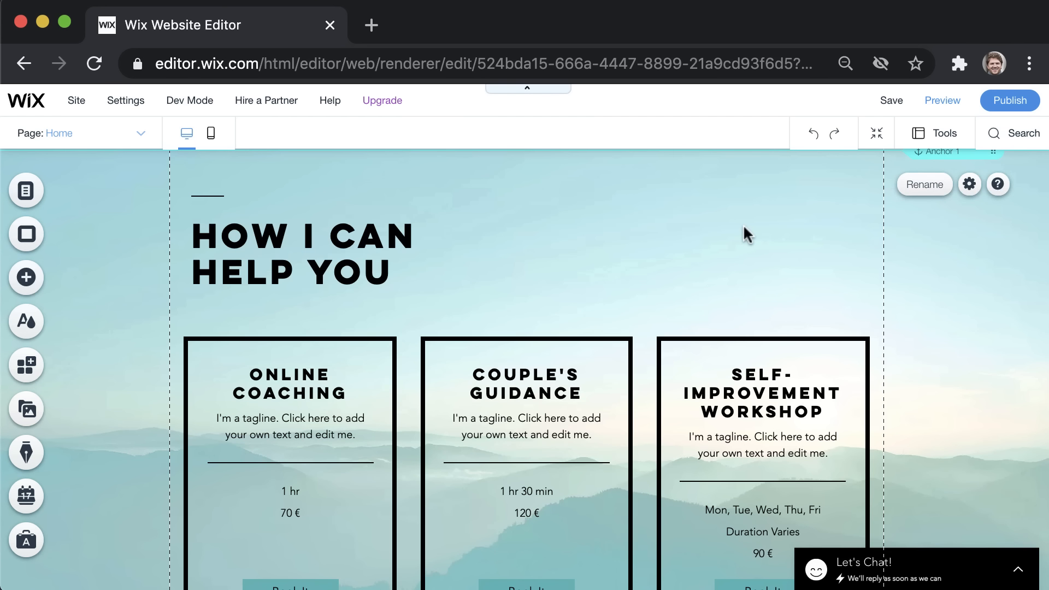
scroll(744, 228, "up", 3)
left_click_drag(929, 295, 929, 296)
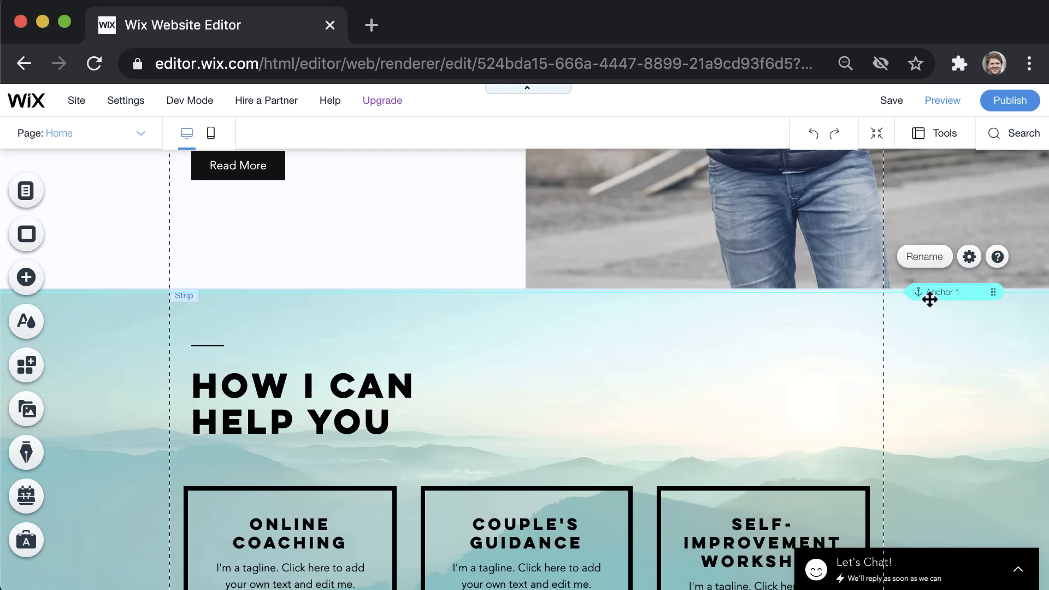
- Rename the new anchor above the How I Can Help You section as Hire Me
right_click(930, 293)
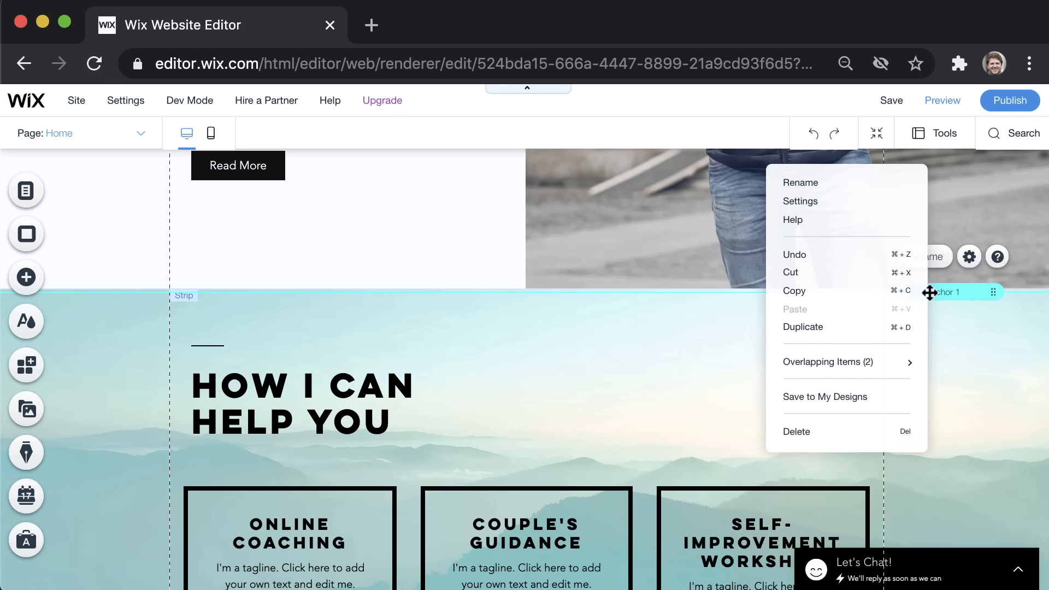
left_click(860, 181)
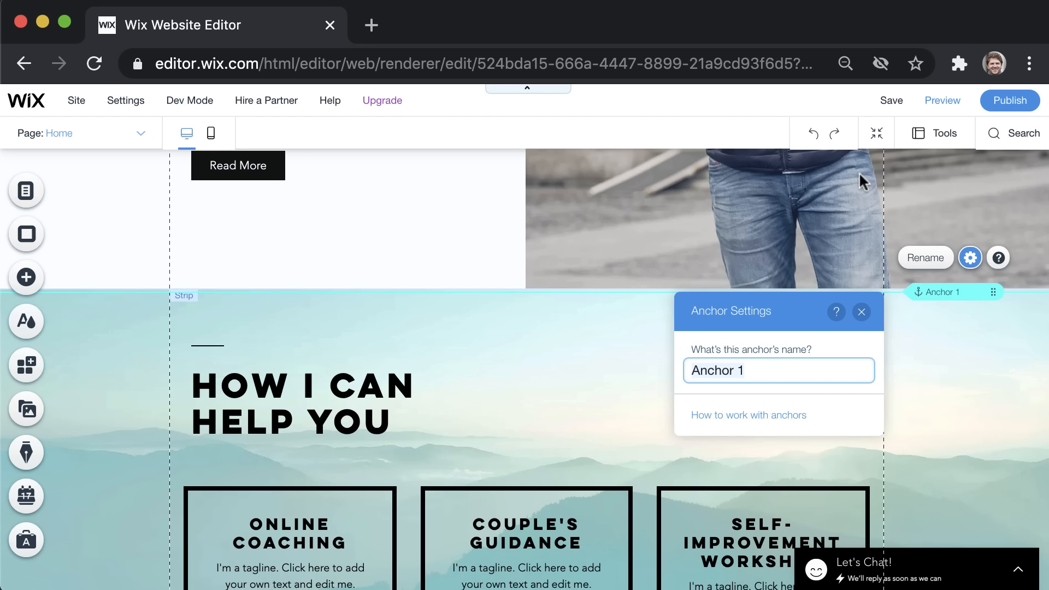
type("Hire Me")
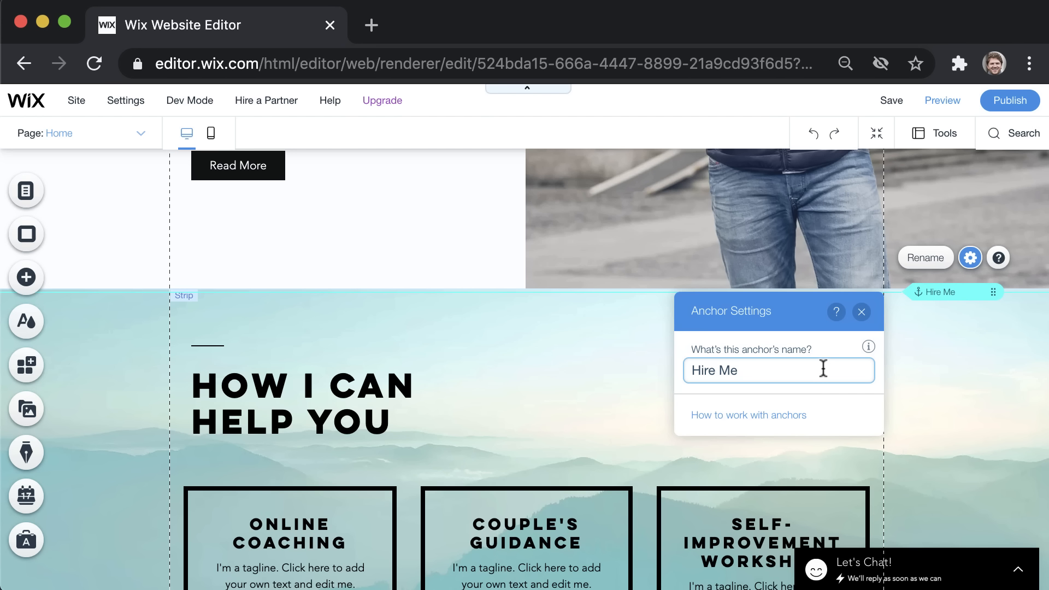
key("Return")
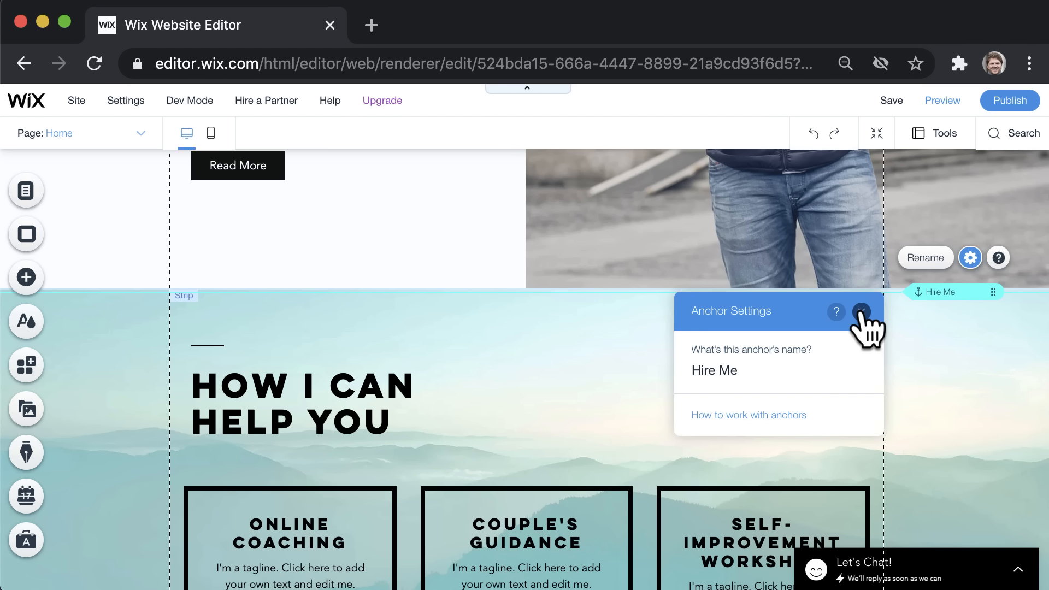
left_click(862, 311)
- Add a Hire Me item to the header menu, linked to the Hire Me anchor on the Home page
scroll(897, 328, "up", 5)
scroll(897, 328, "up", 5)
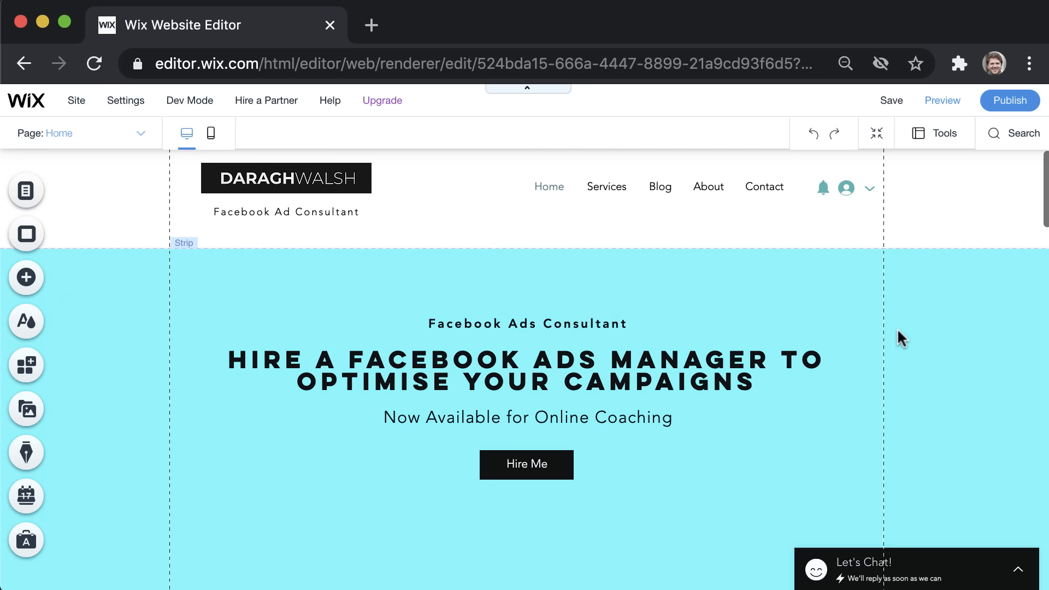
left_click(471, 189)
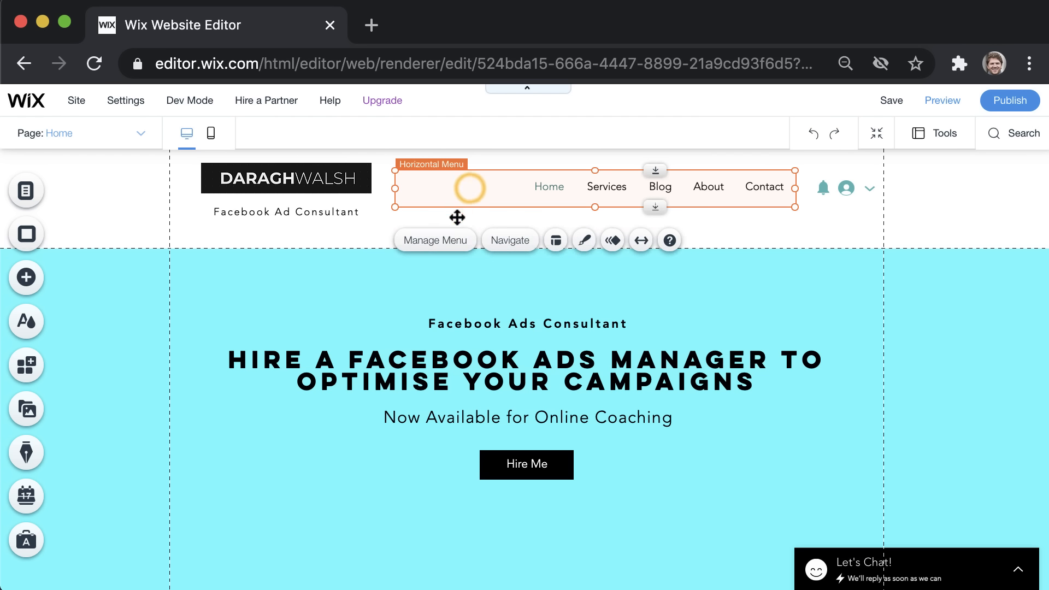
left_click(437, 241)
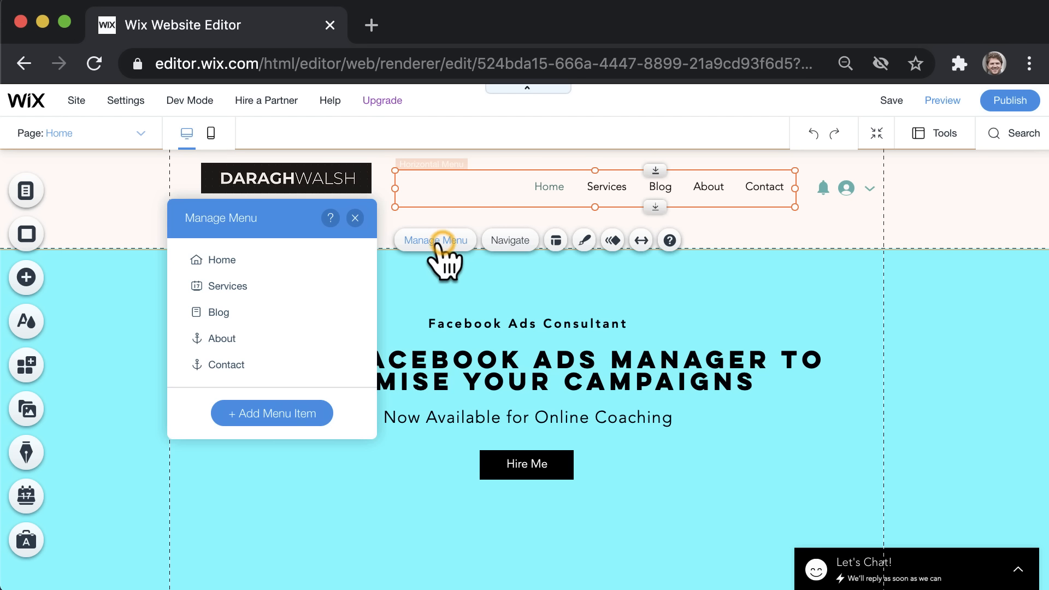
left_click(287, 414)
left_click(399, 452)
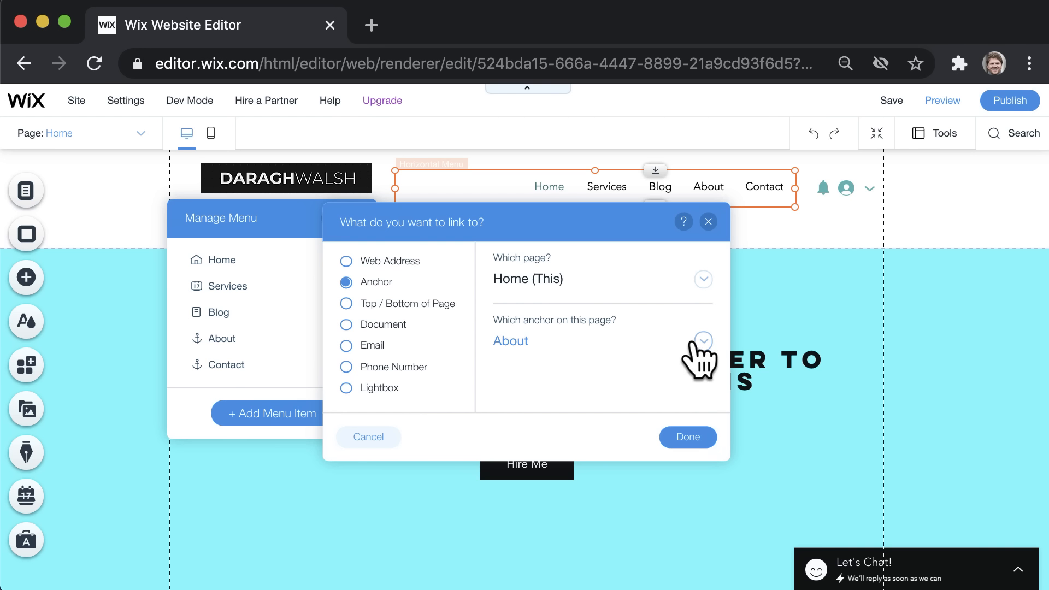
left_click(704, 340)
left_click(670, 398)
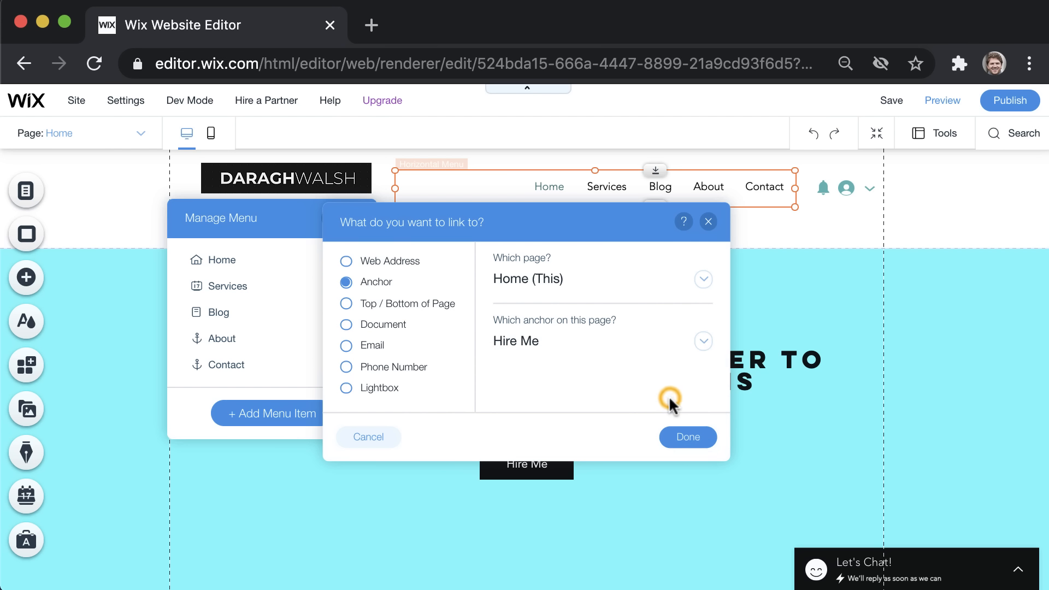
left_click(693, 437)
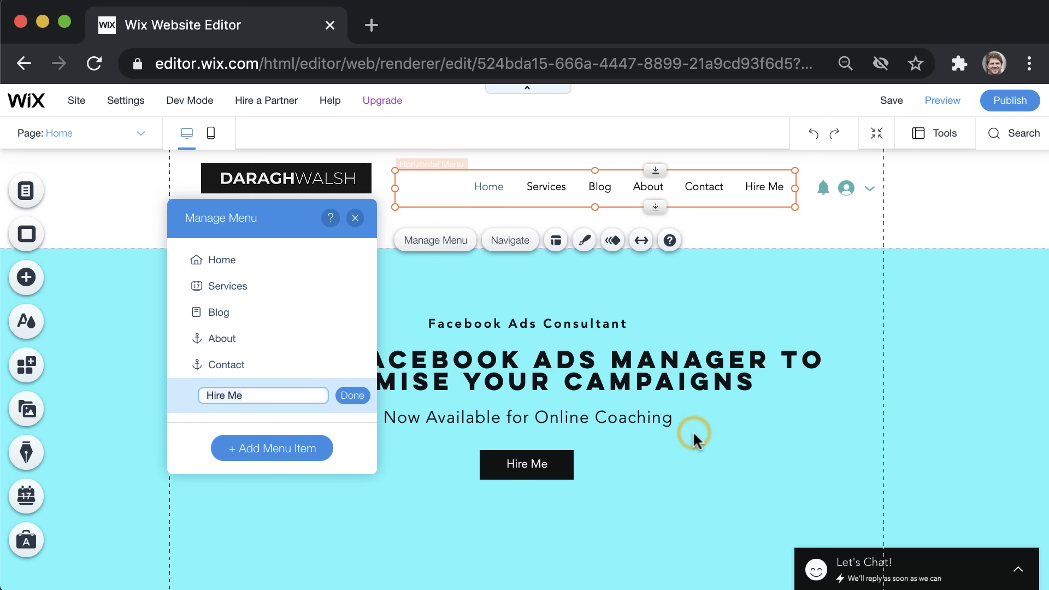
left_click(355, 218)
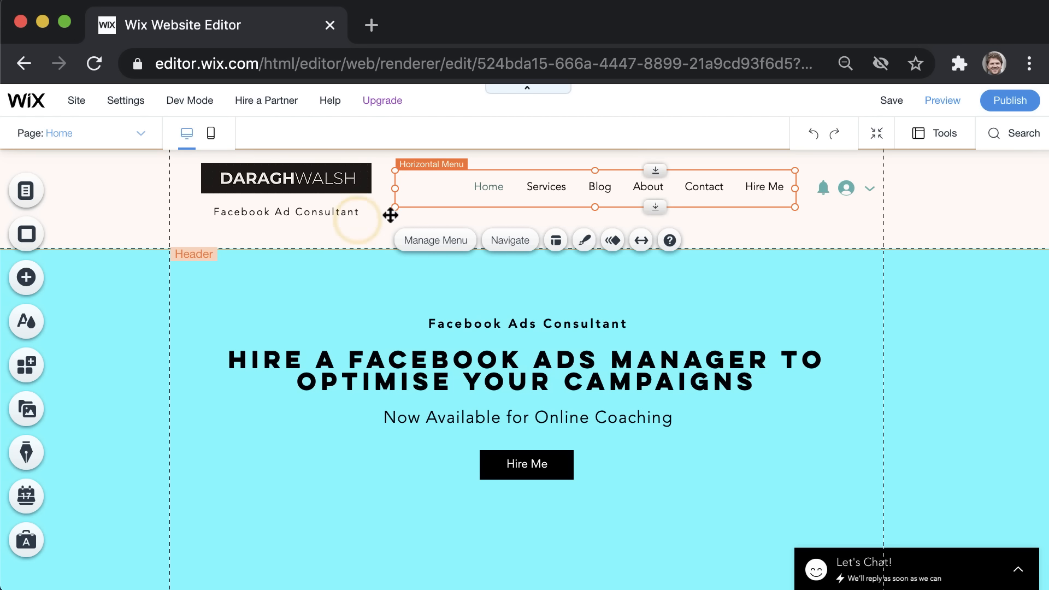
- Preview the home page to test the Hire Me link in the header menu, and return to the editor's header view
left_click(933, 101)
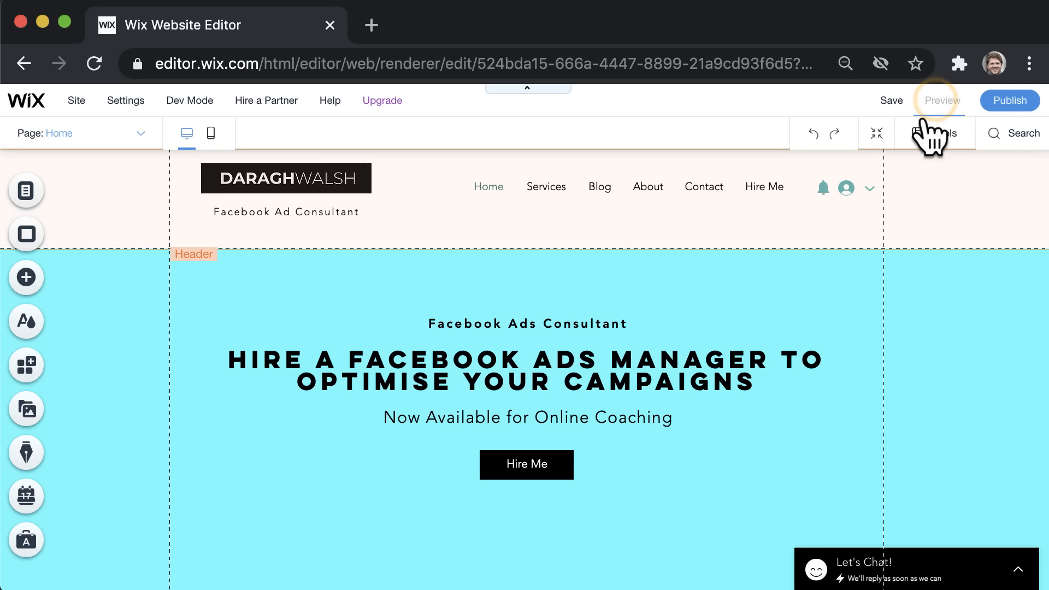
left_click(765, 190)
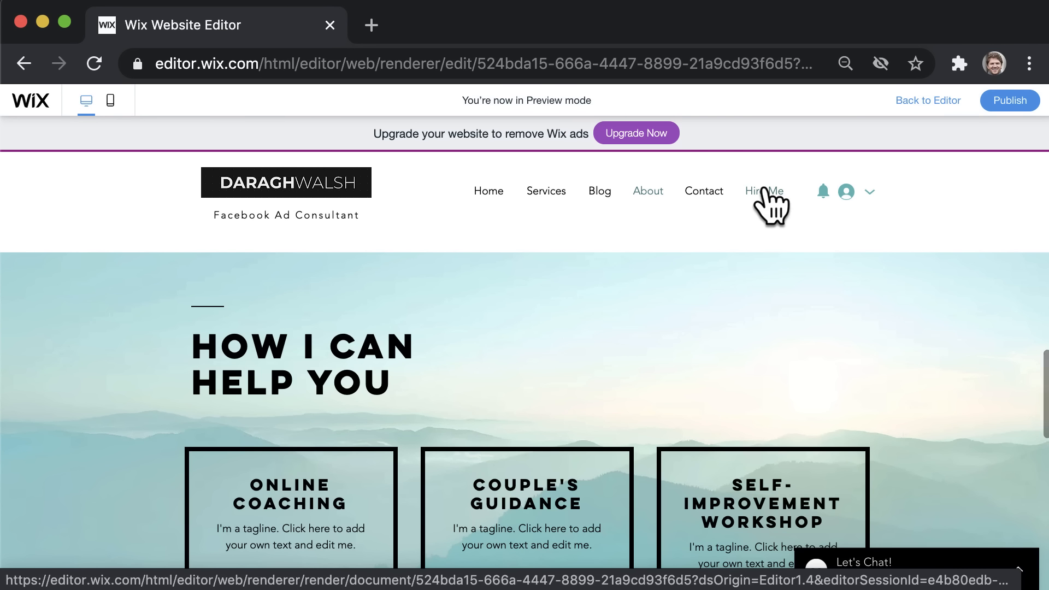
left_click(911, 99)
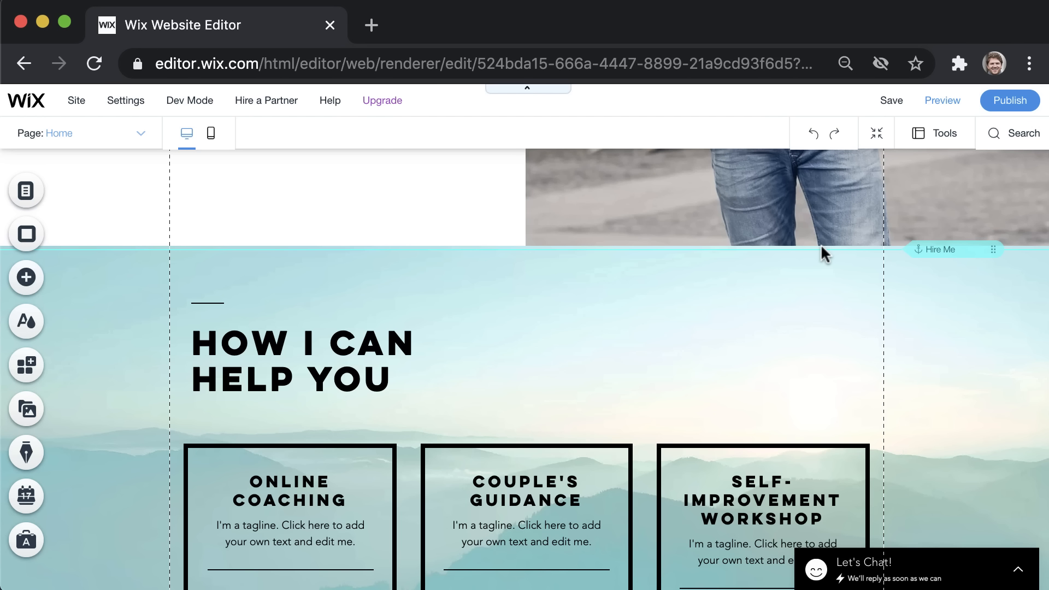
scroll(822, 252, "up", 15)
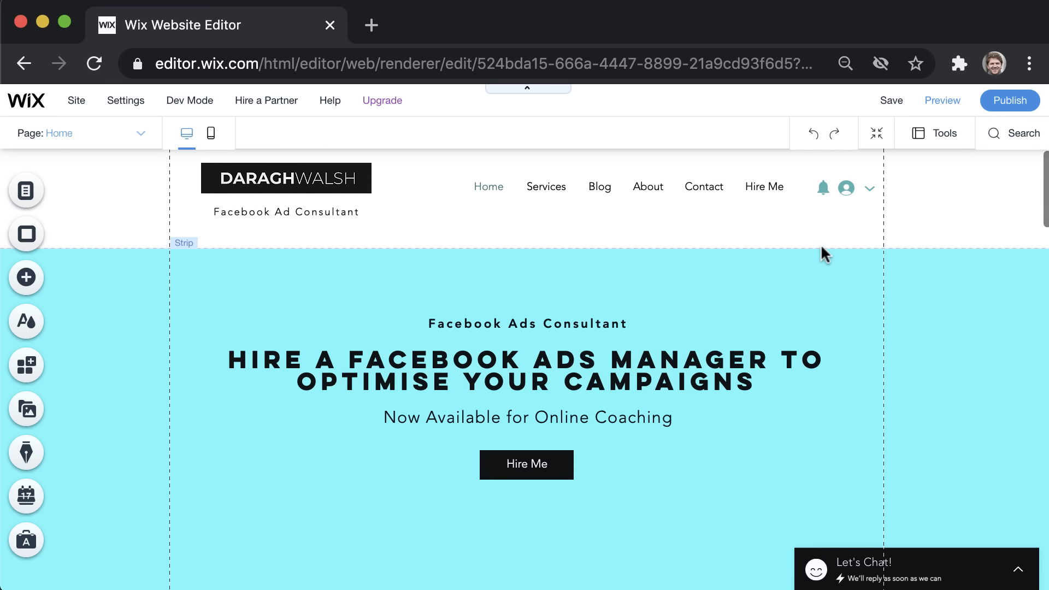
- Undo the Hire Me menu item and delete the anchor above the How I Can Help You section
left_click(813, 134)
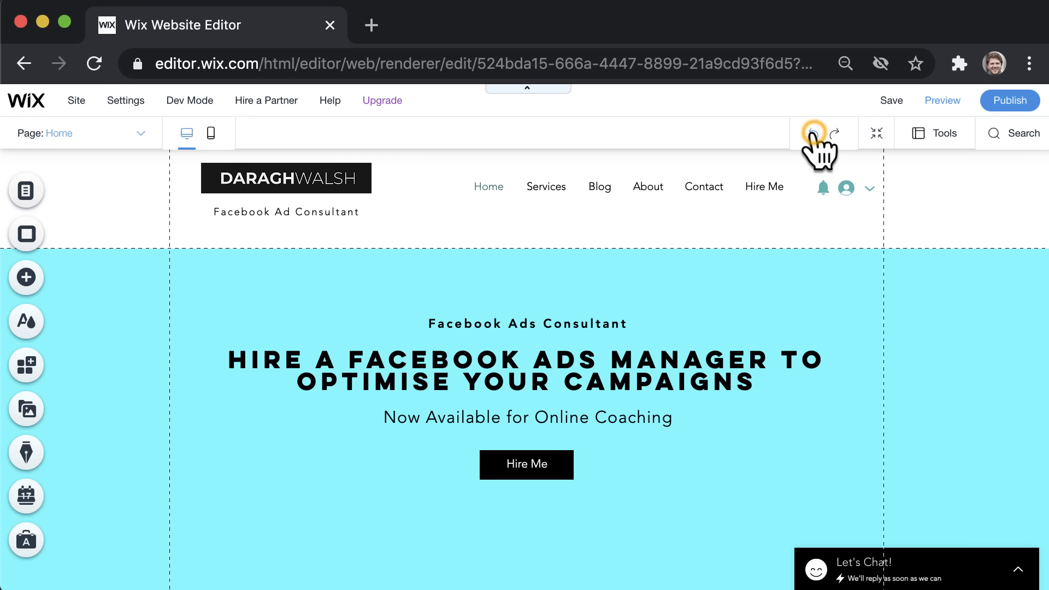
left_click(813, 133)
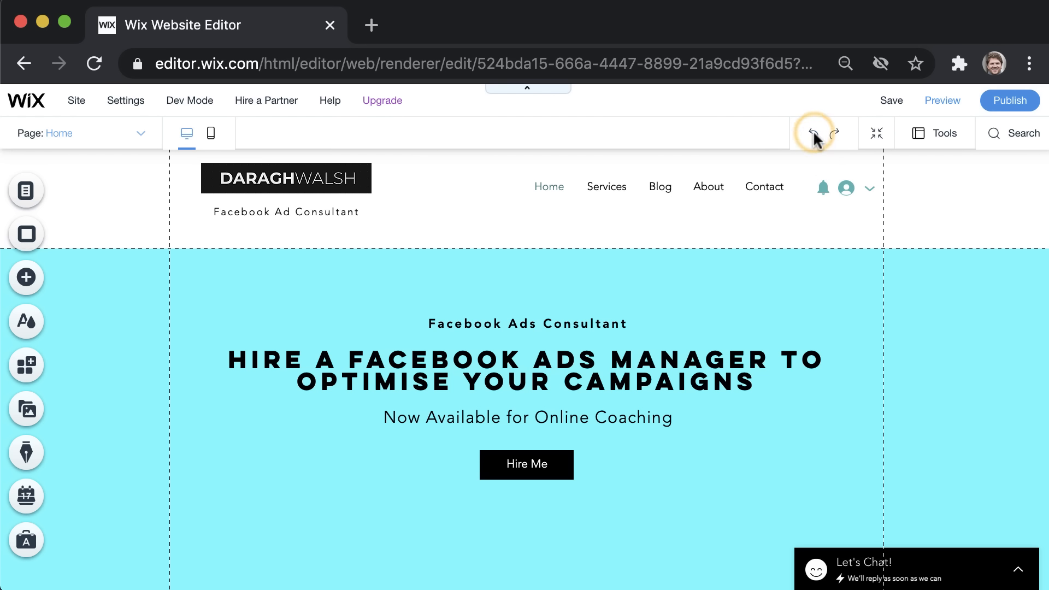
scroll(830, 224, "down", 15)
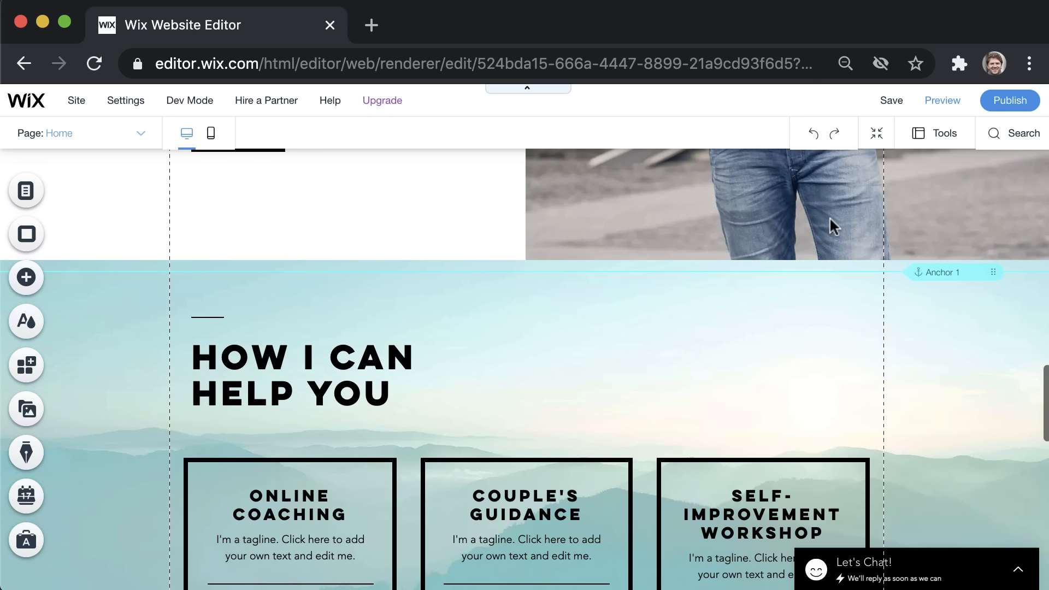
left_click(967, 270)
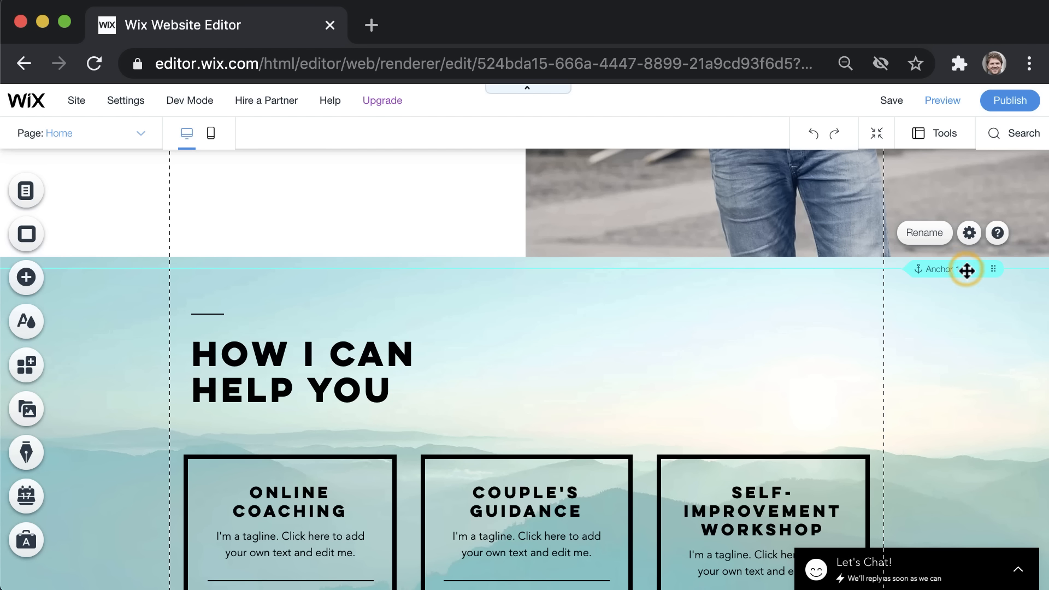
key("Delete")
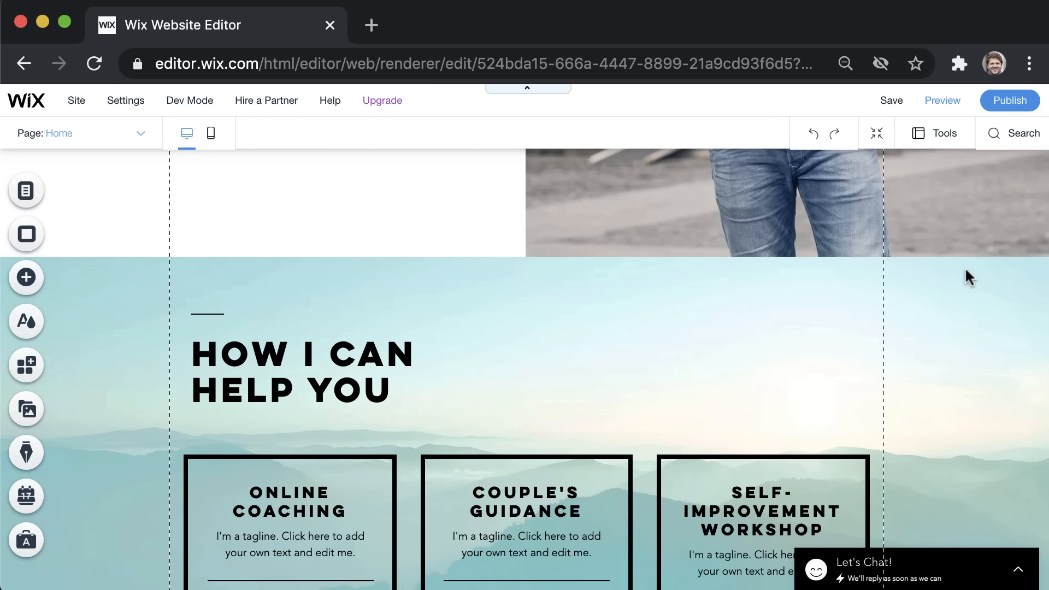
scroll(965, 266, "up", 15)
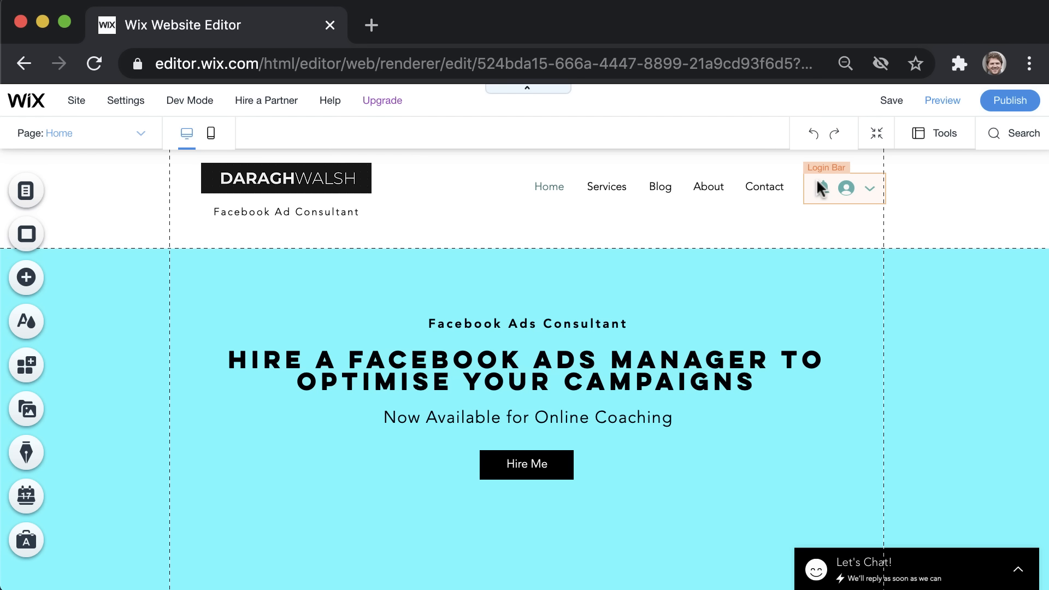
- Examine the Anchor and Page link options of the Hire Me button, leaving its link to Services unchanged
scroll(643, 339, "down", 1)
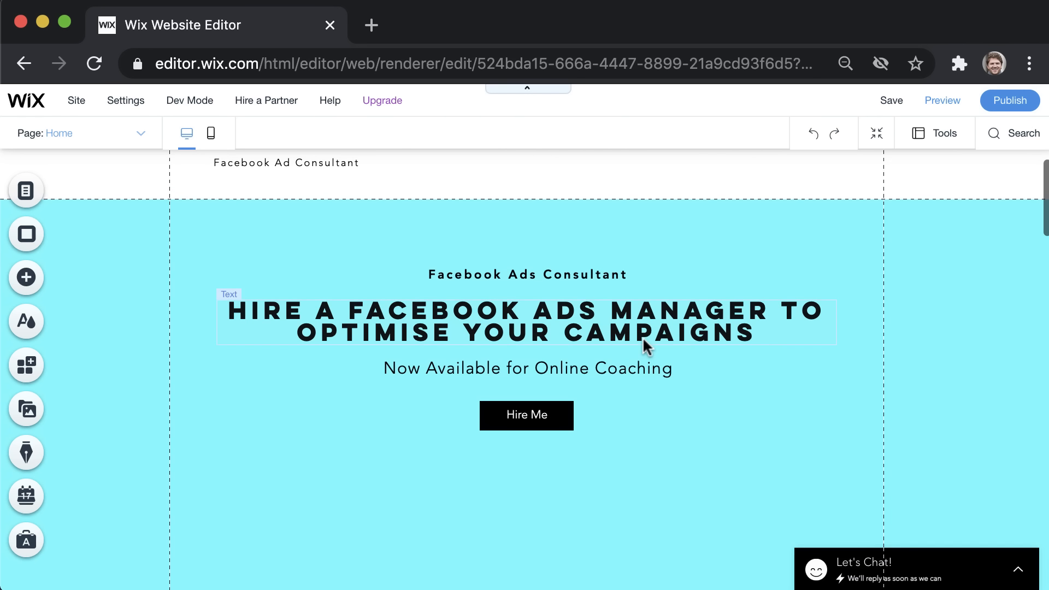
left_click(550, 415)
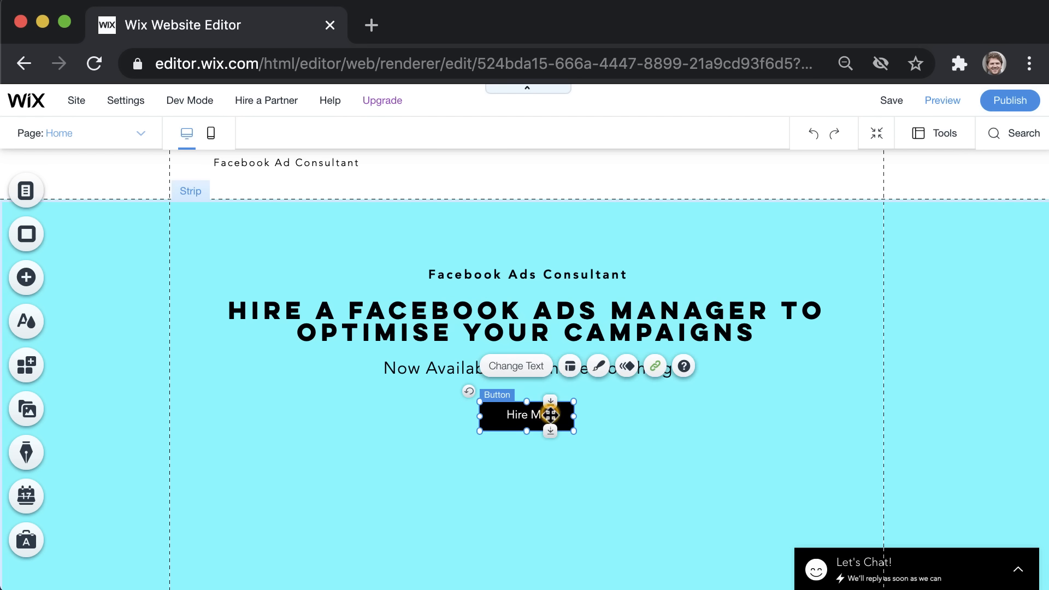
left_click(528, 373)
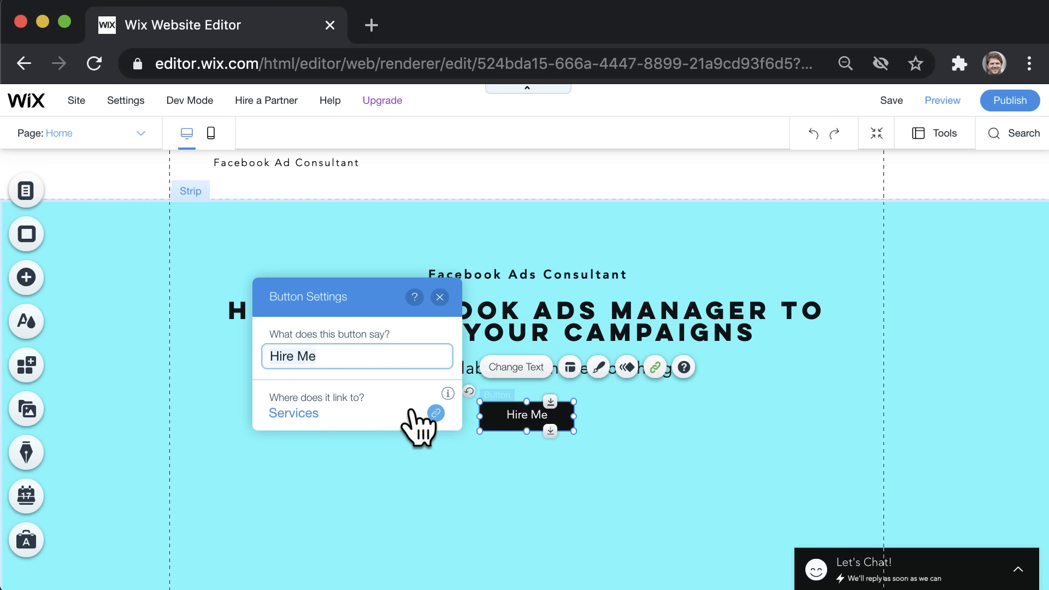
left_click(436, 413)
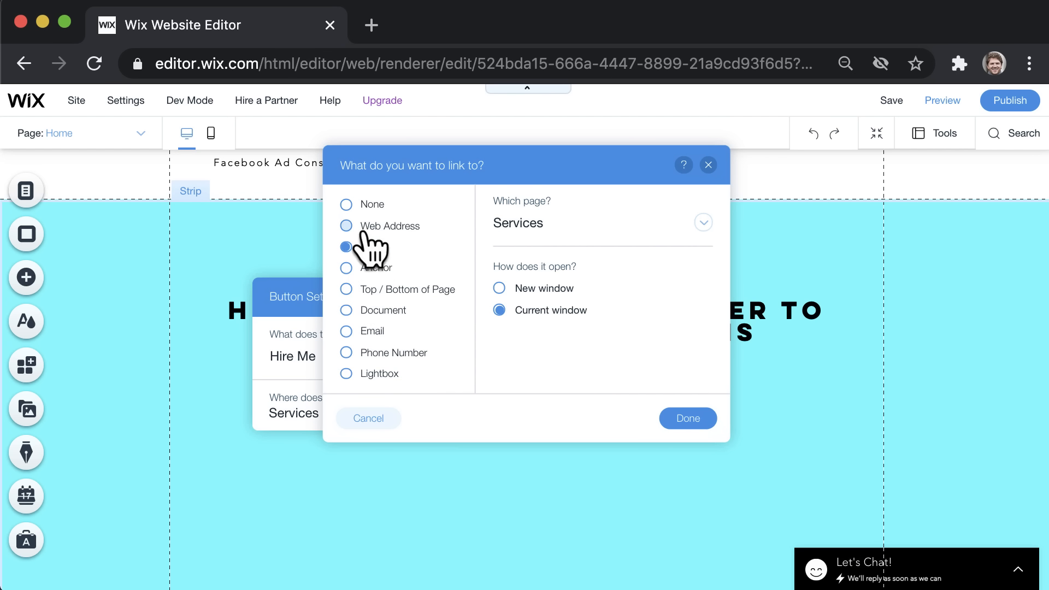
left_click(348, 267)
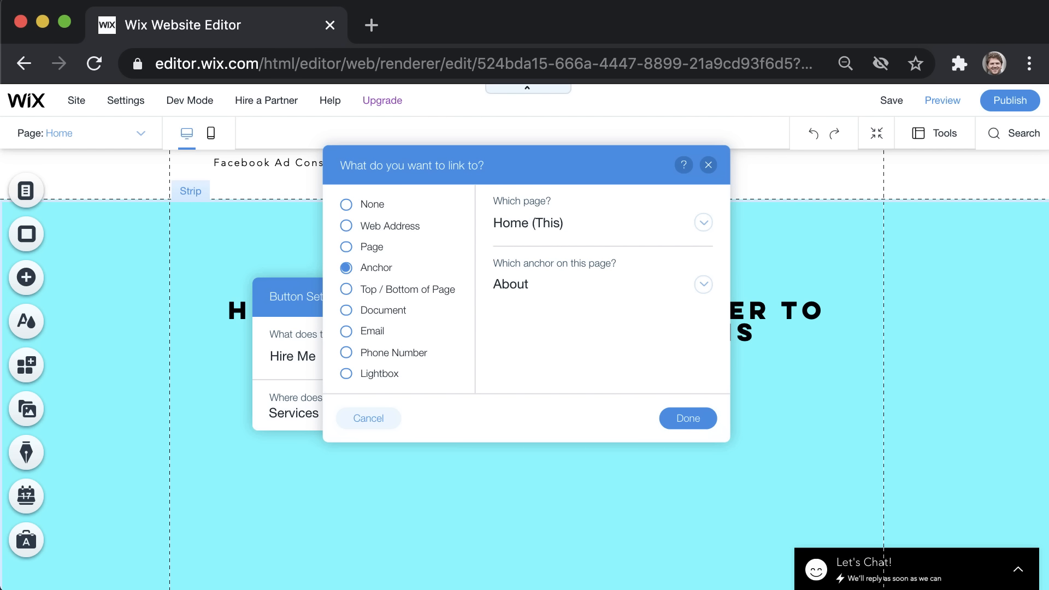
left_click(346, 247)
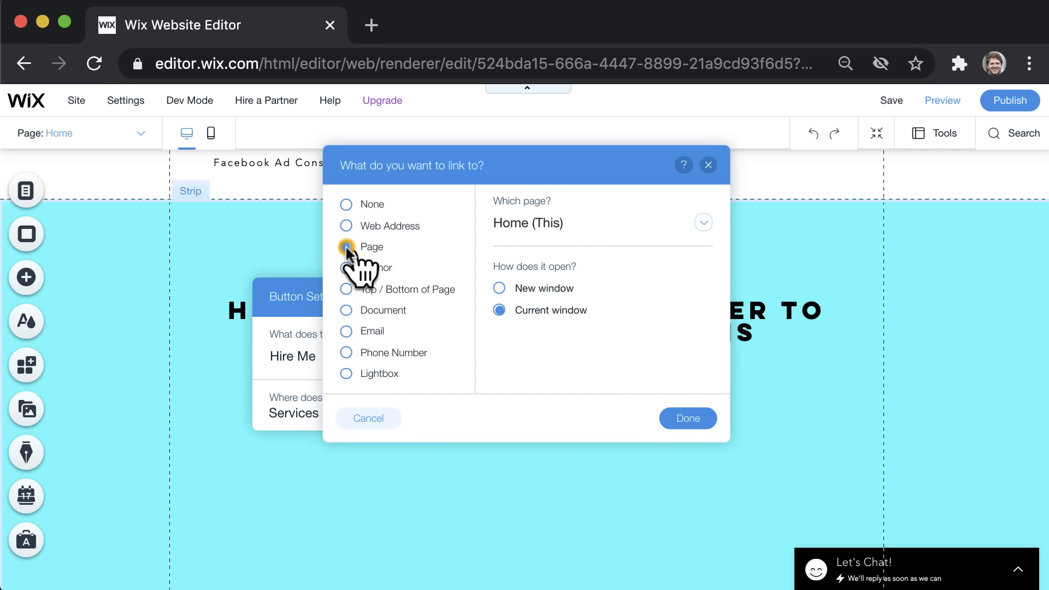
left_click(708, 165)
left_click(440, 298)
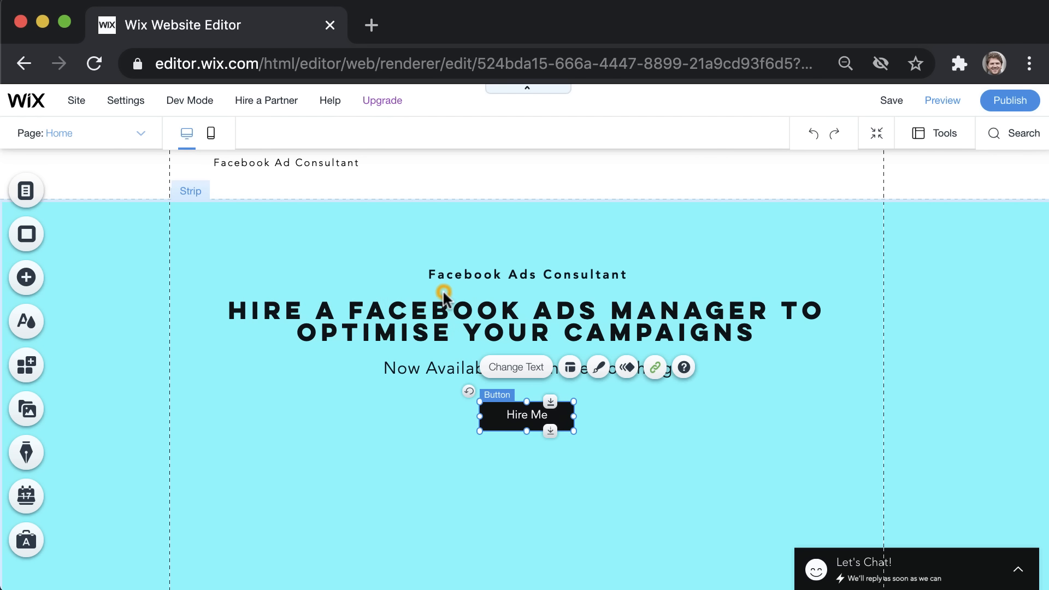
scroll(444, 295, "up", 2)
left_click(742, 318)
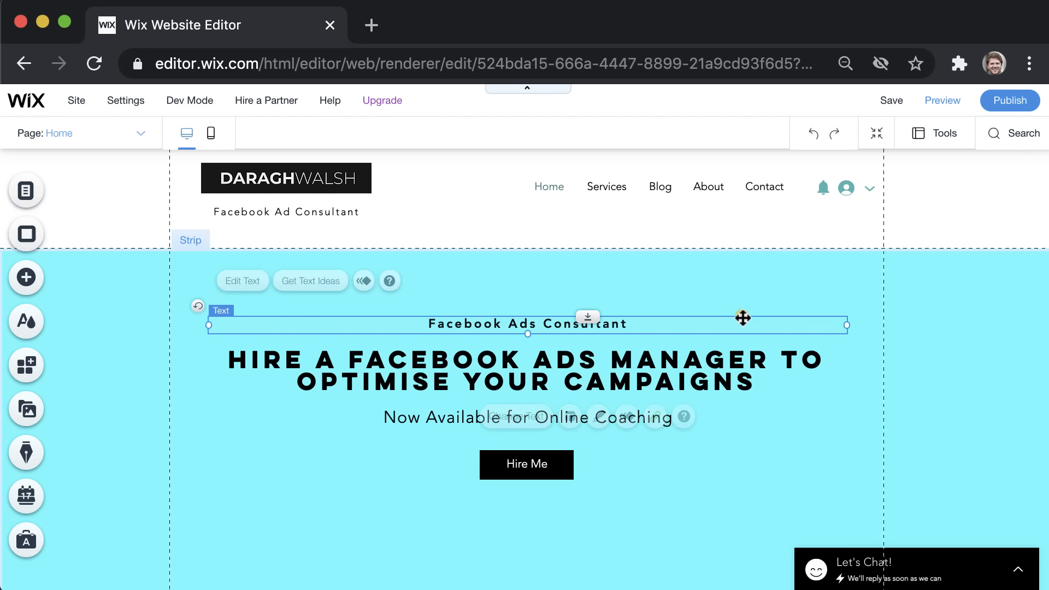
left_click(803, 422)
left_click(860, 375)
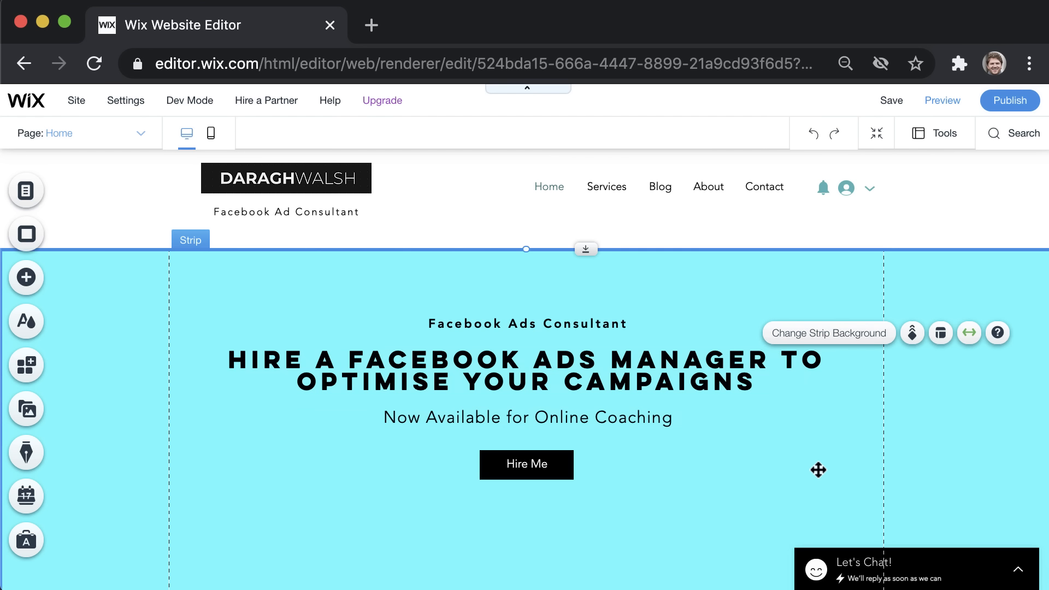
- Try moving the service cards and the How I Can Help You heading above the About Me section in Zoom Out mode
left_click(874, 136)
scroll(744, 320, "down", 3)
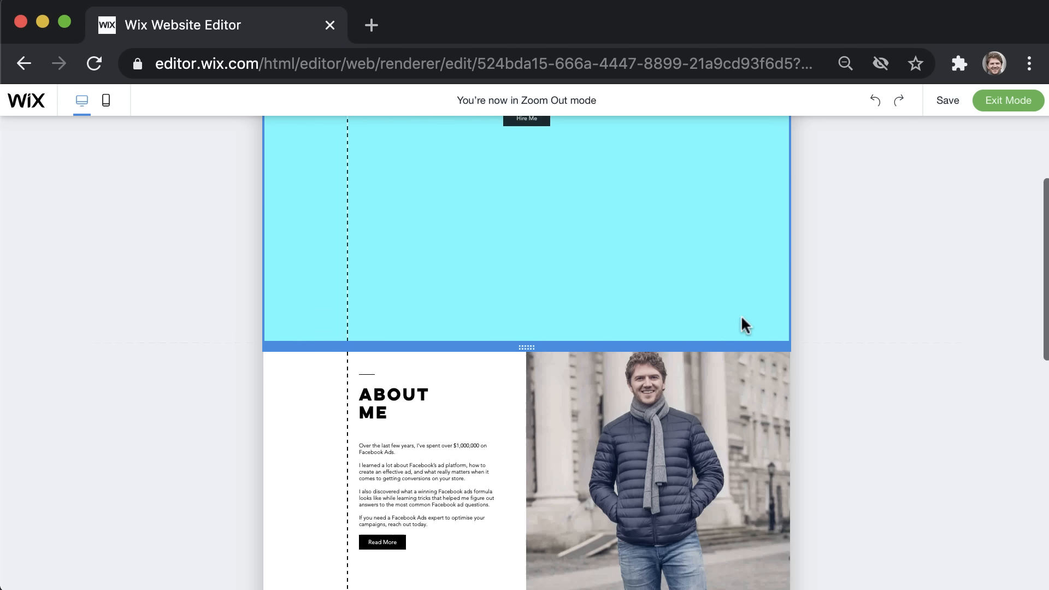
scroll(742, 318, "down", 5)
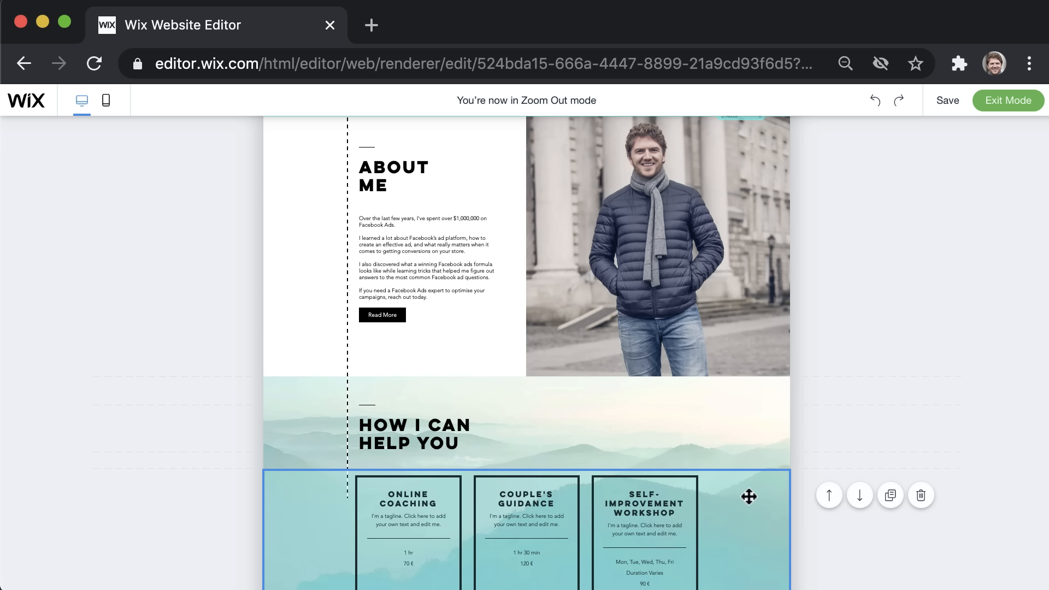
left_click_drag(749, 497, 752, 19)
scroll(708, 358, "up", 5)
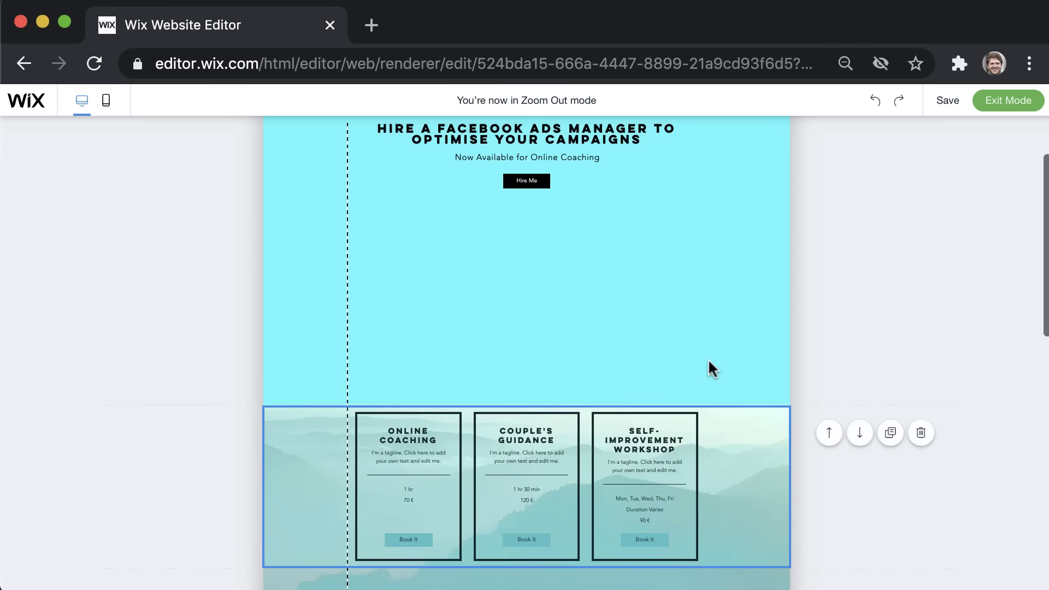
scroll(708, 359, "down", 7)
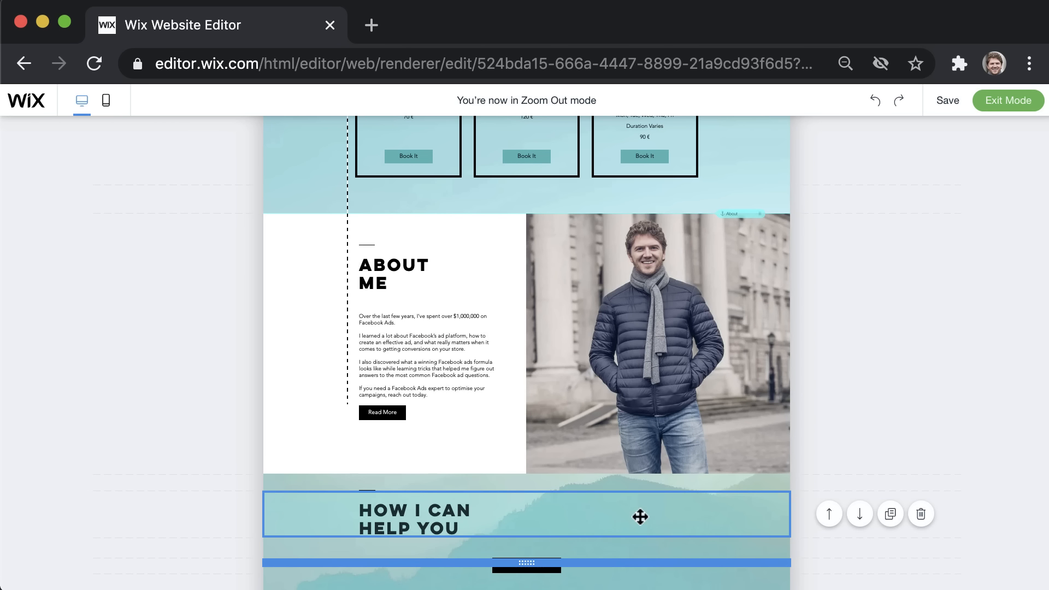
scroll(640, 517, "down", 2)
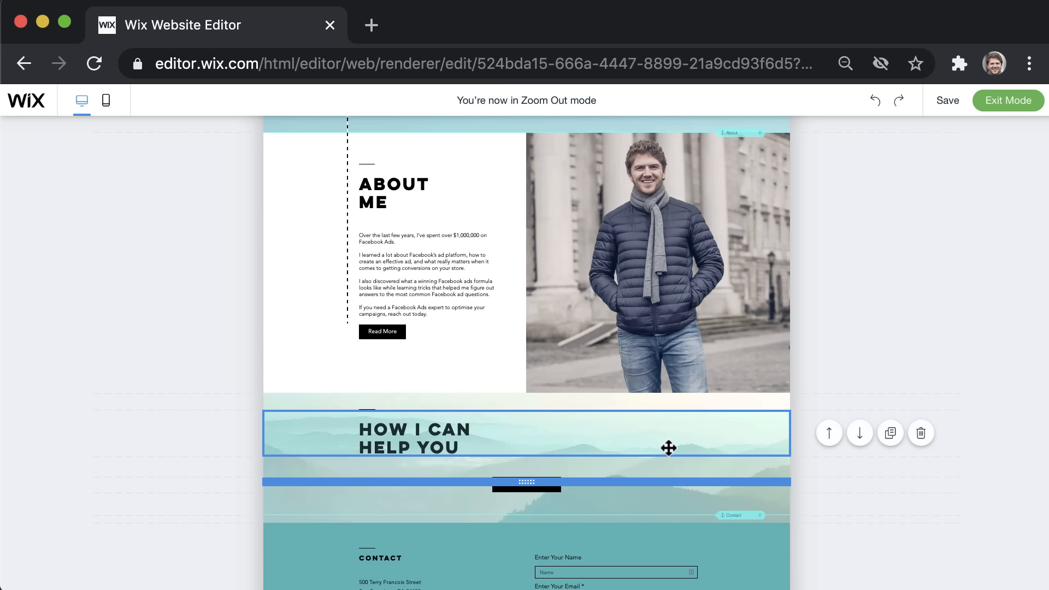
left_click_drag(667, 445, 710, 147)
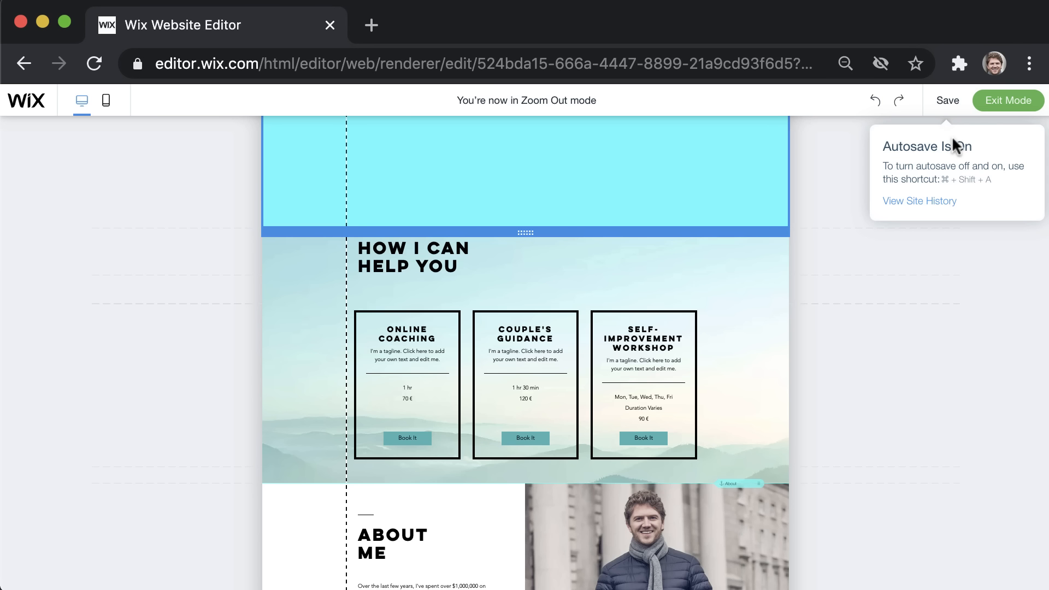
- Undo the section moves and leave Zoom Out mode
left_click(875, 100)
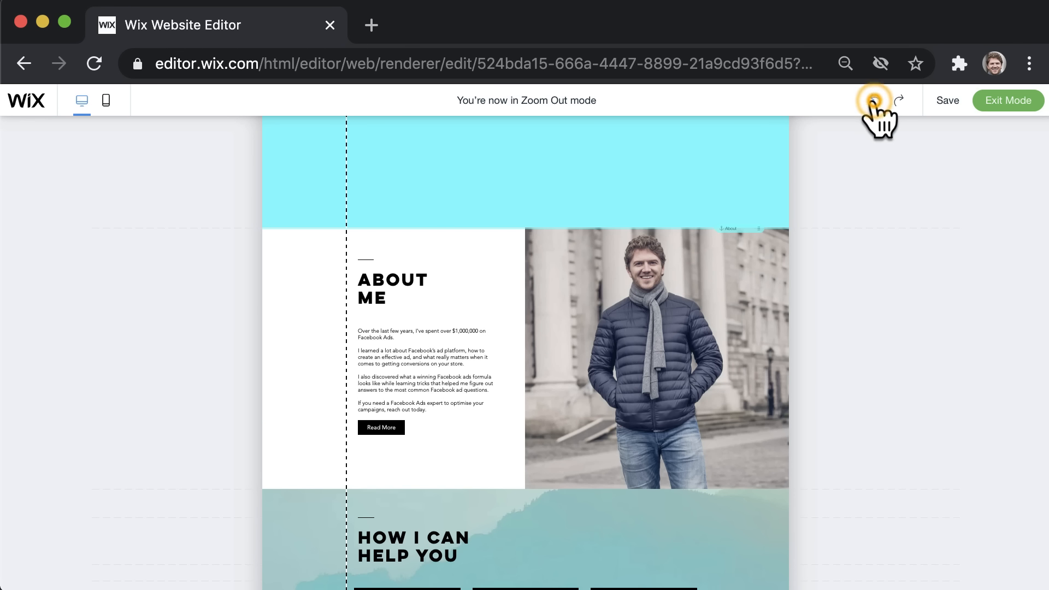
mouse_move(894, 253)
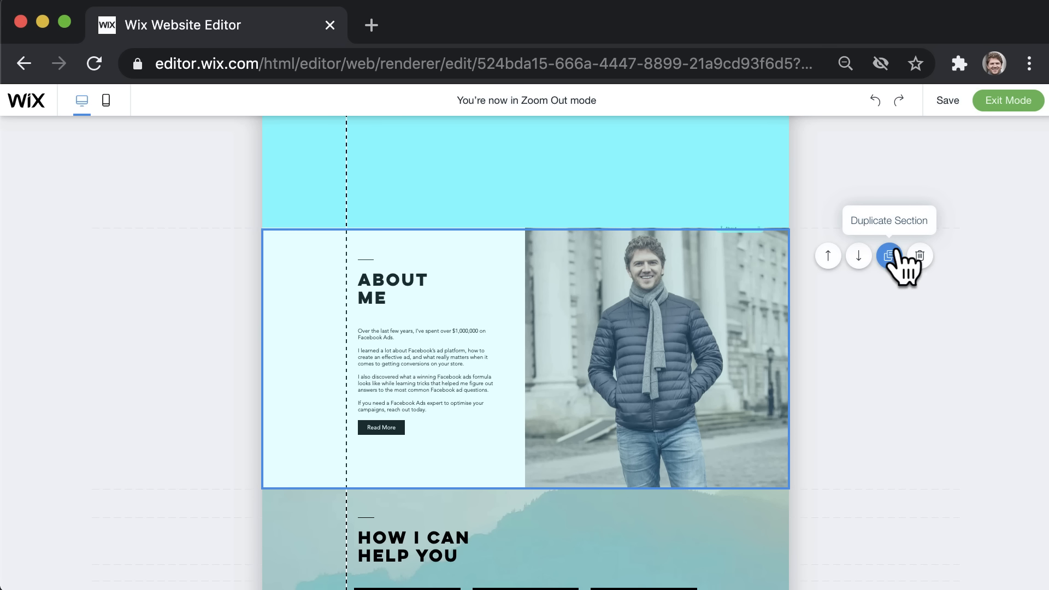
left_click(998, 103)
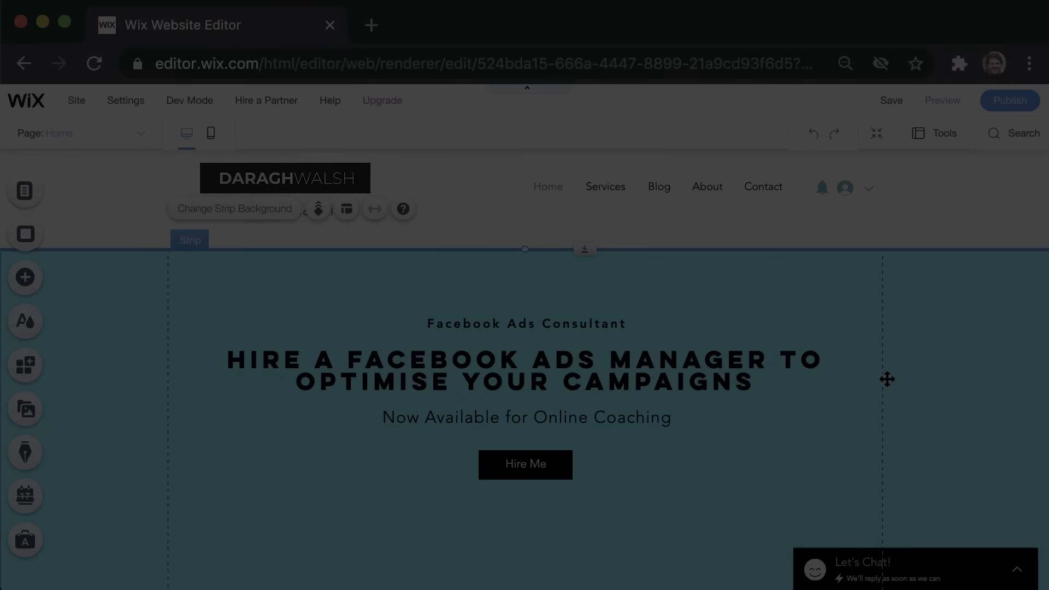
- Replace the footer's placeholder postal address with the business address and delete the fax line from the contact text
scroll(886, 379, "down", 15)
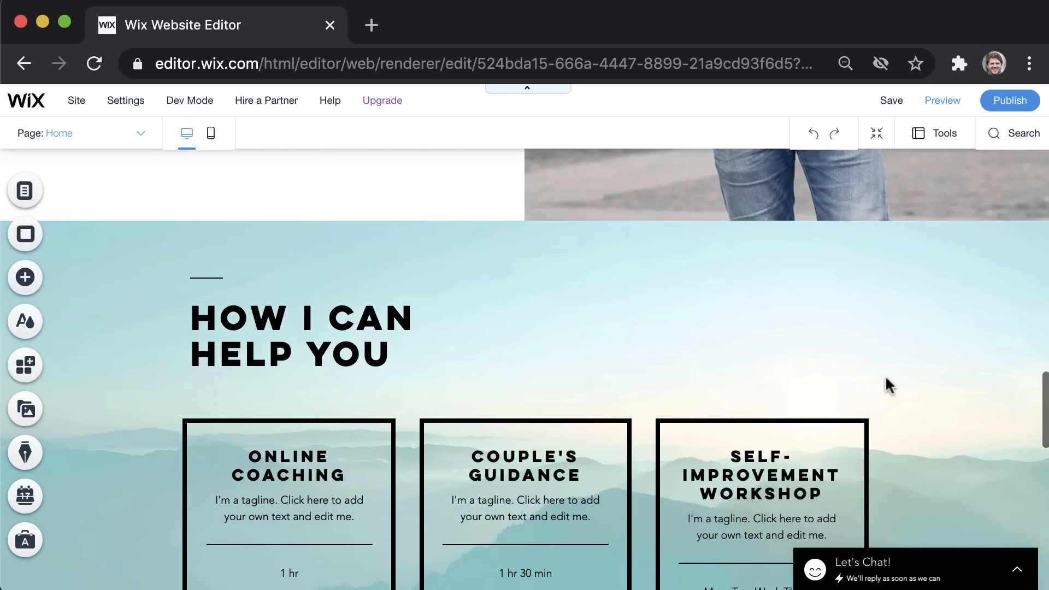
scroll(886, 378, "down", 15)
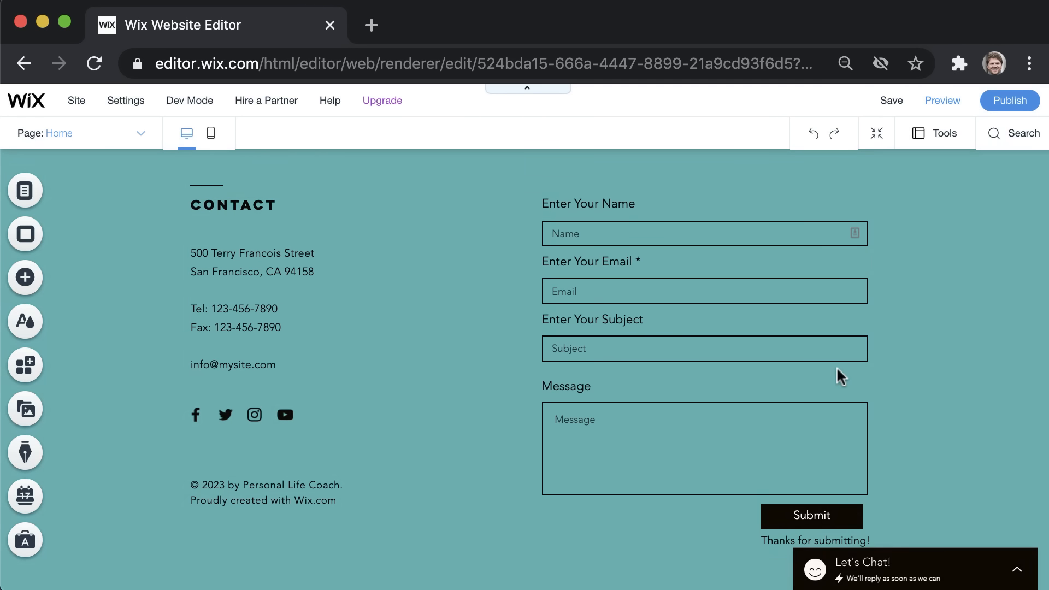
left_click(194, 256)
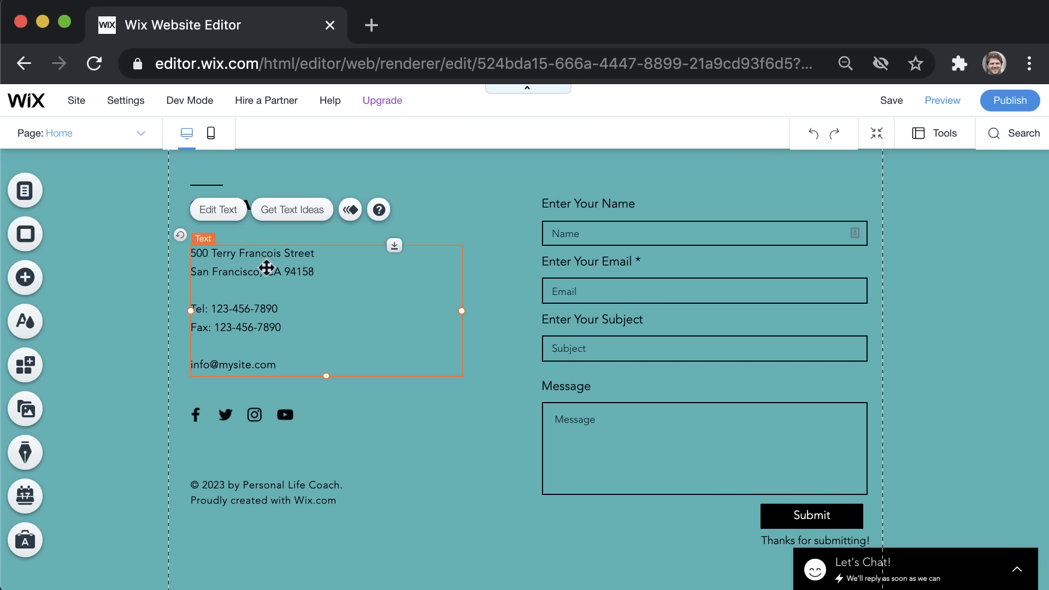
double_click(266, 267)
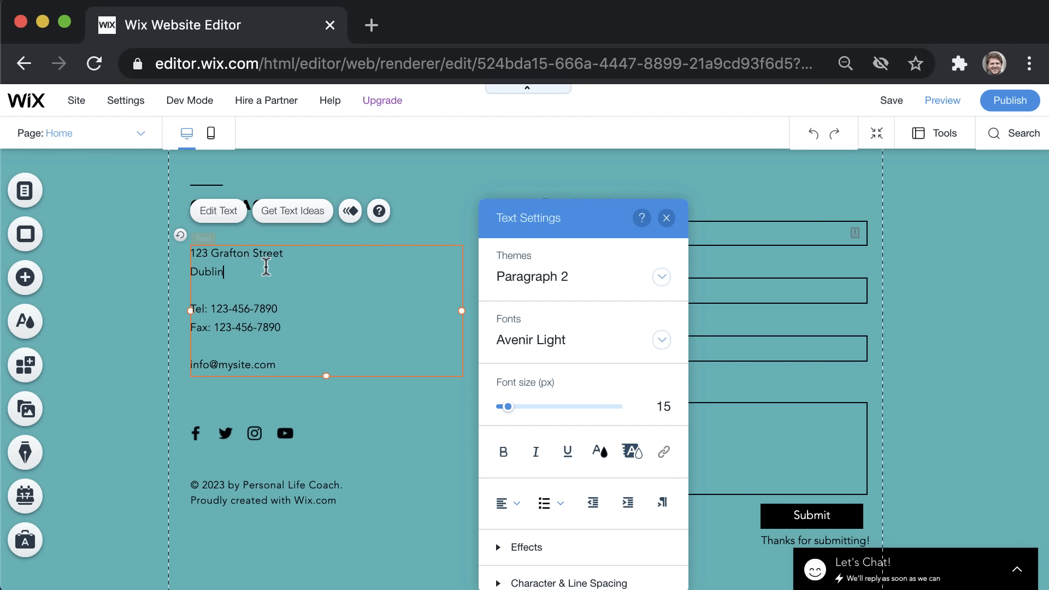
left_click_drag(290, 328, 193, 360)
key("BackSpace")
key("BackSpace")
key("BackSpace")
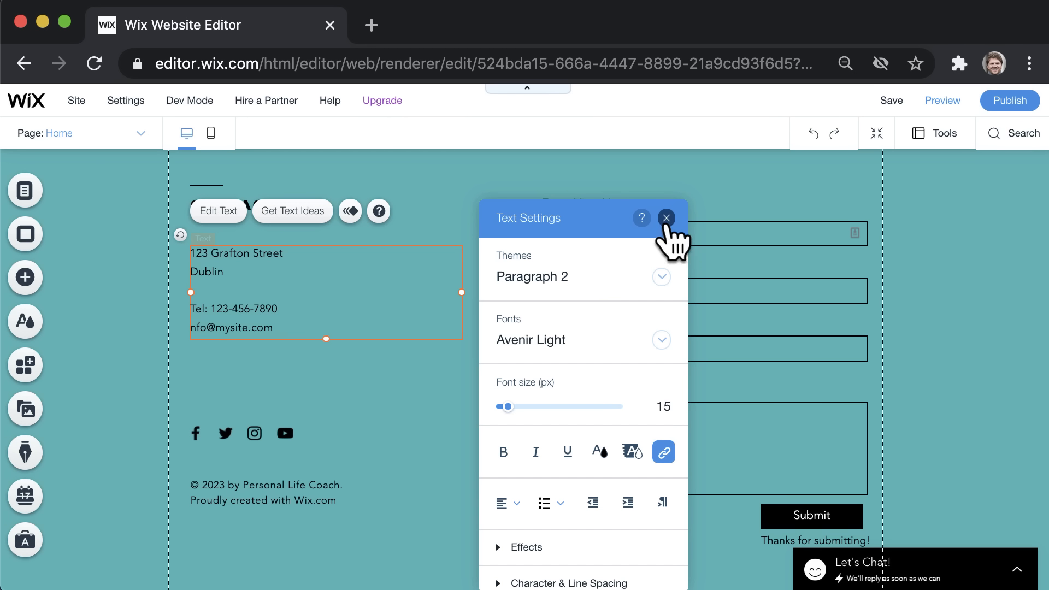
left_click(666, 218)
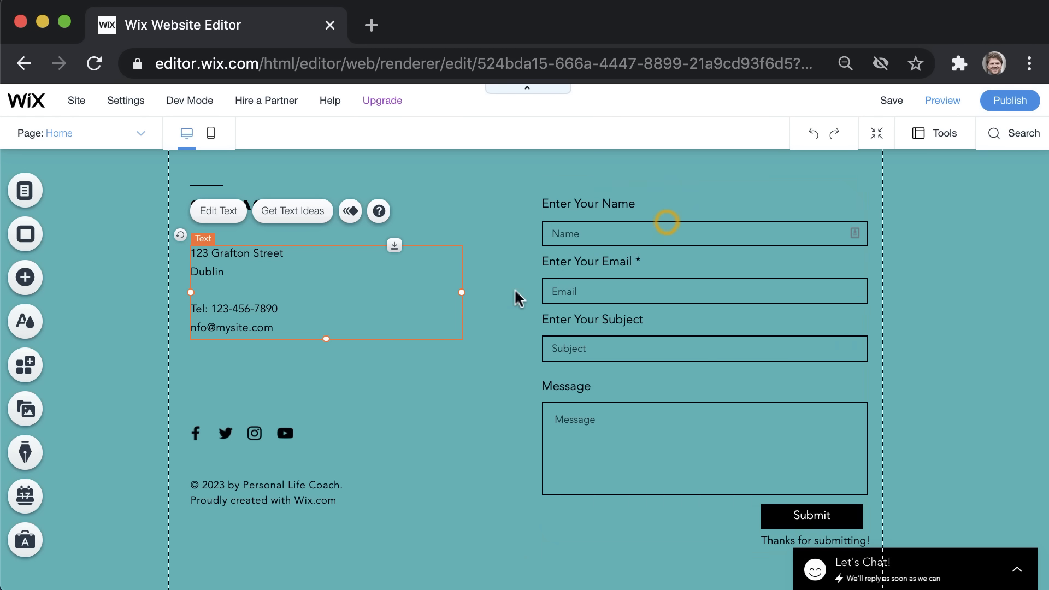
- Open the footer's social links and examine the web address link options of the Facebook icon
left_click(195, 435)
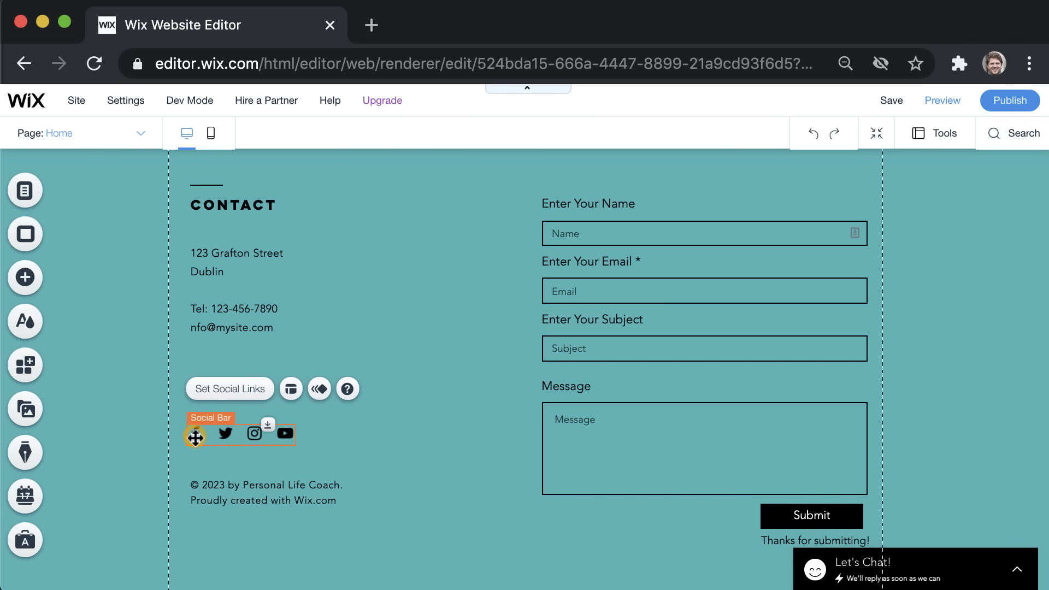
left_click(216, 389)
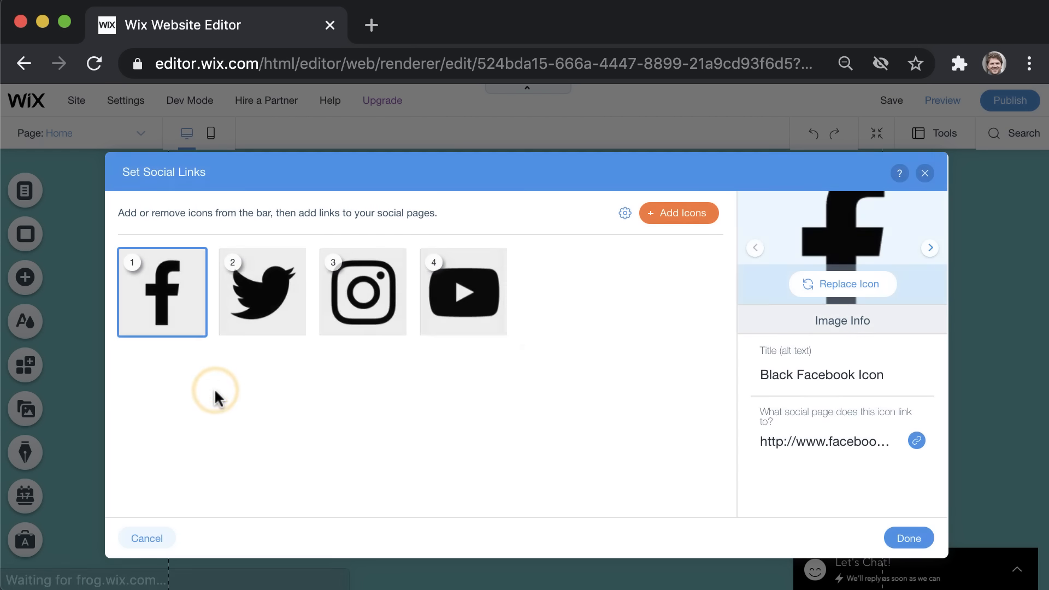
mouse_move(176, 316)
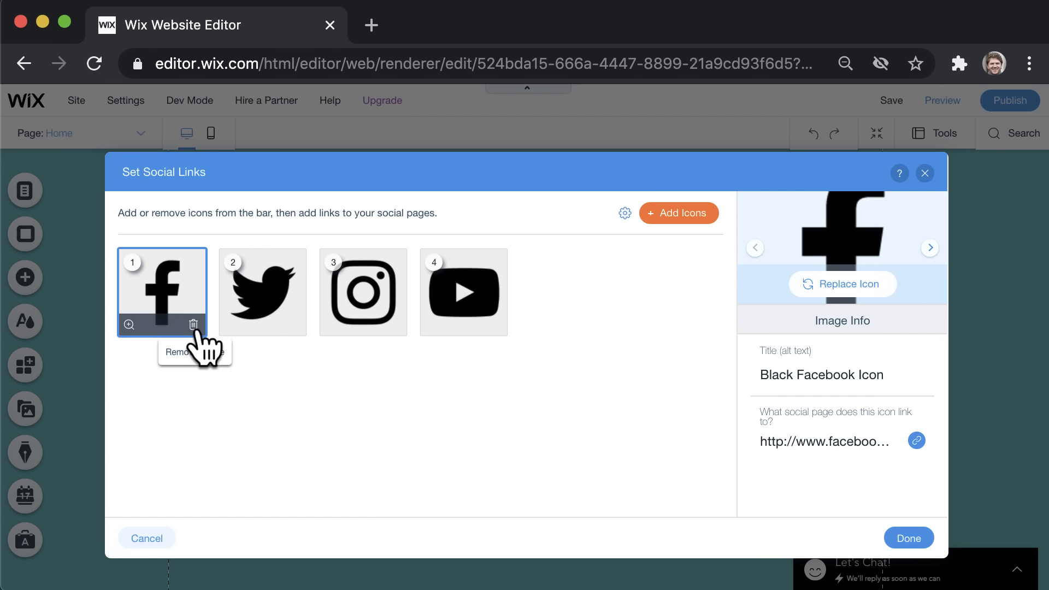
left_click(172, 300)
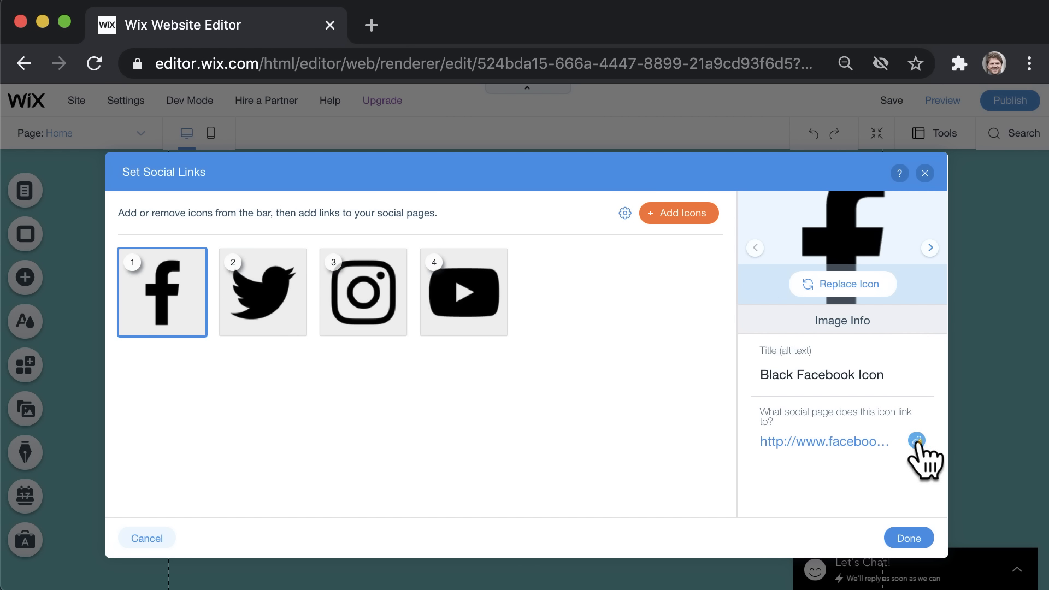
left_click(917, 440)
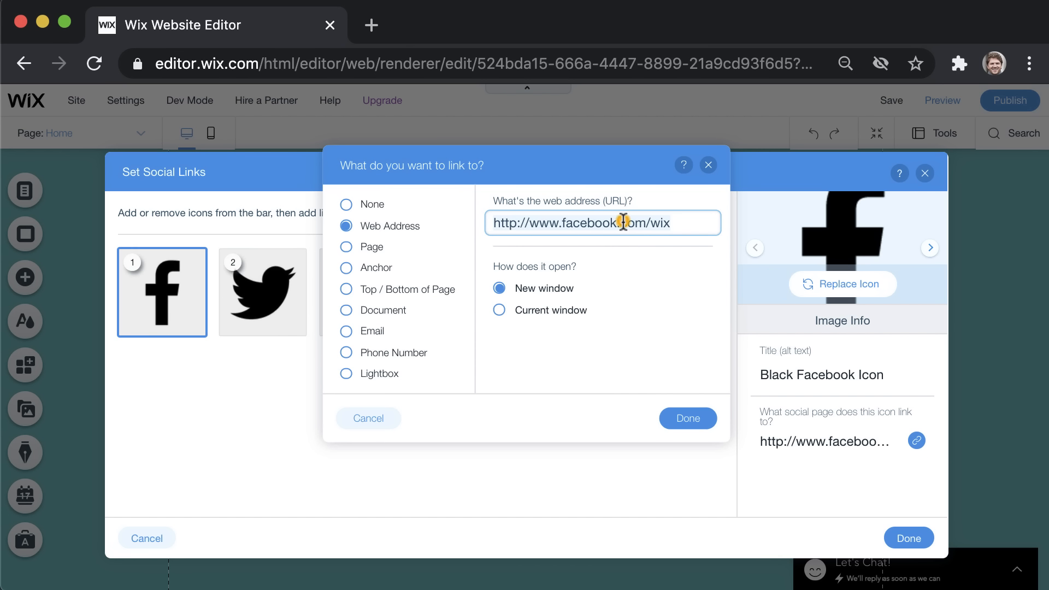
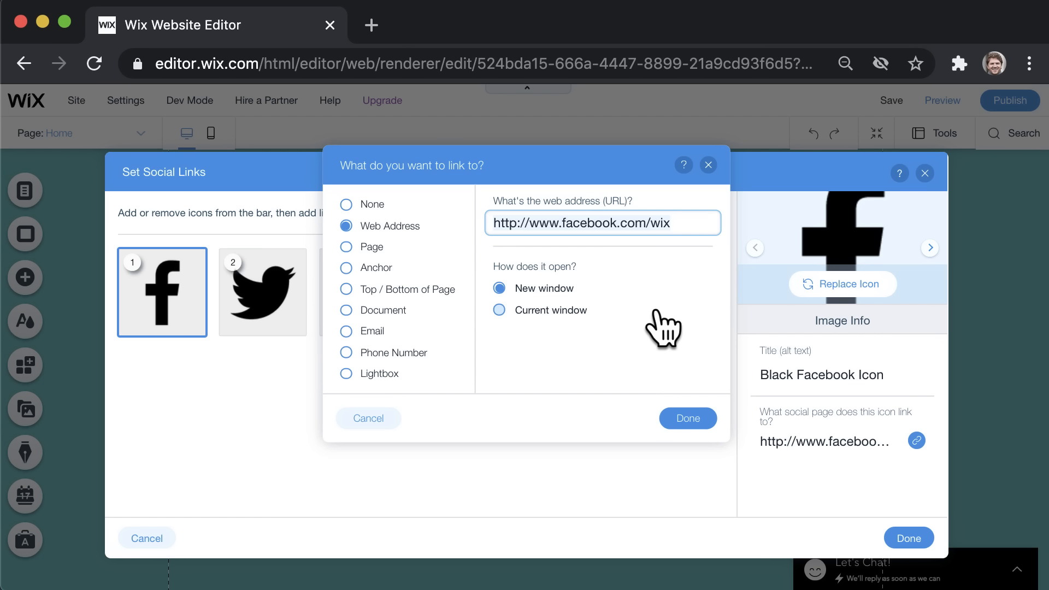
left_click(690, 421)
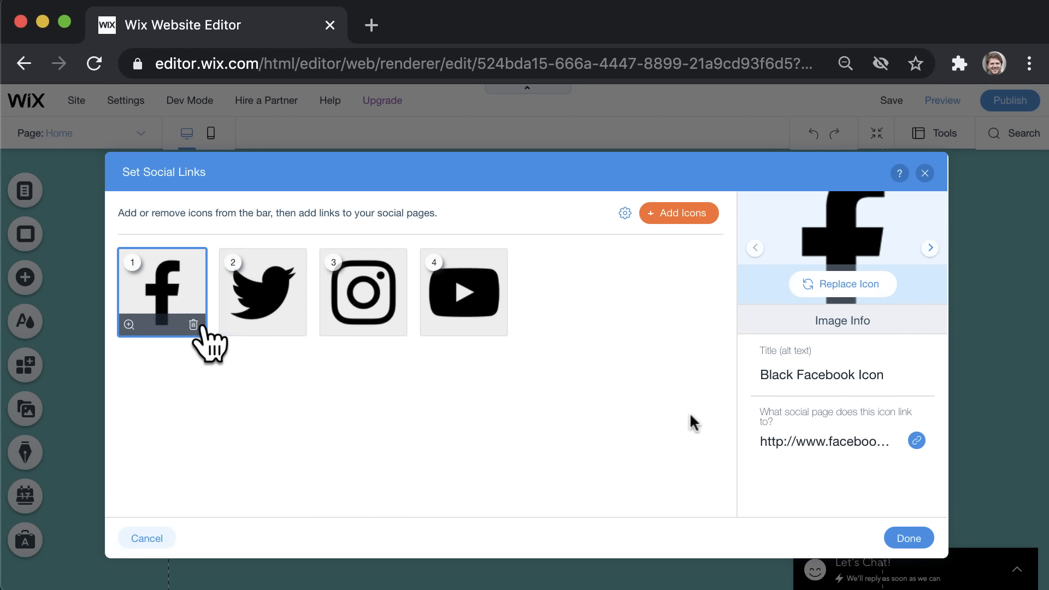
mouse_move(229, 326)
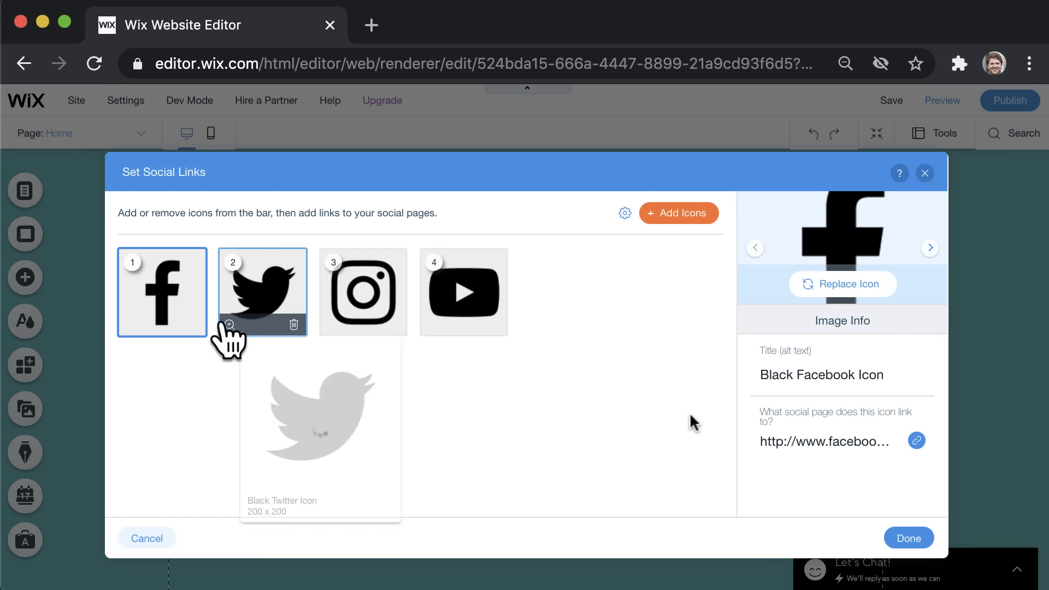
- Browse the social icons in Media from Wix and add the Amazon icon to the social bar
left_click(660, 206)
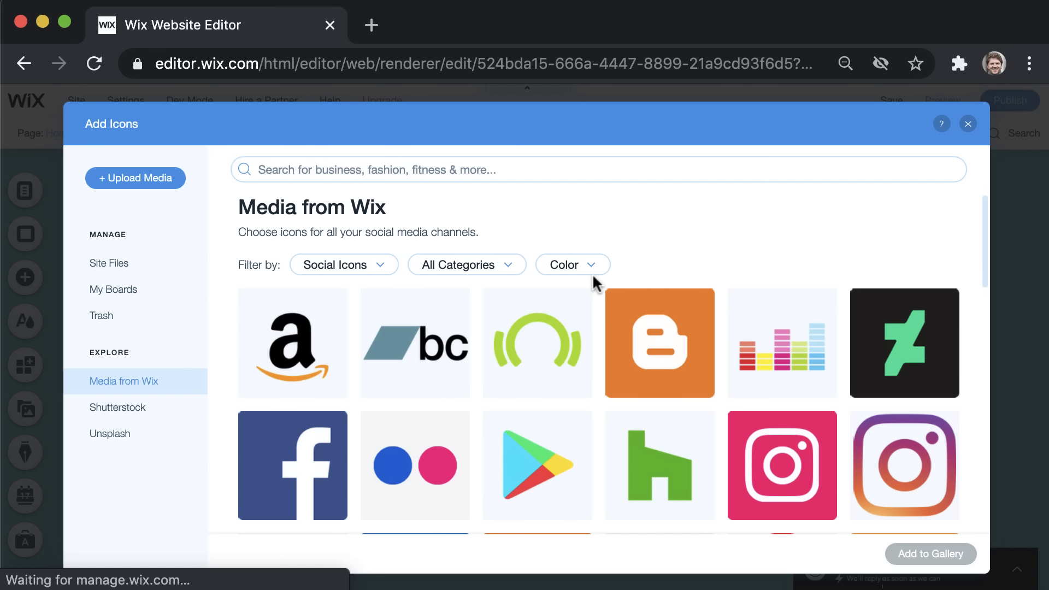
scroll(687, 325, "down", 5)
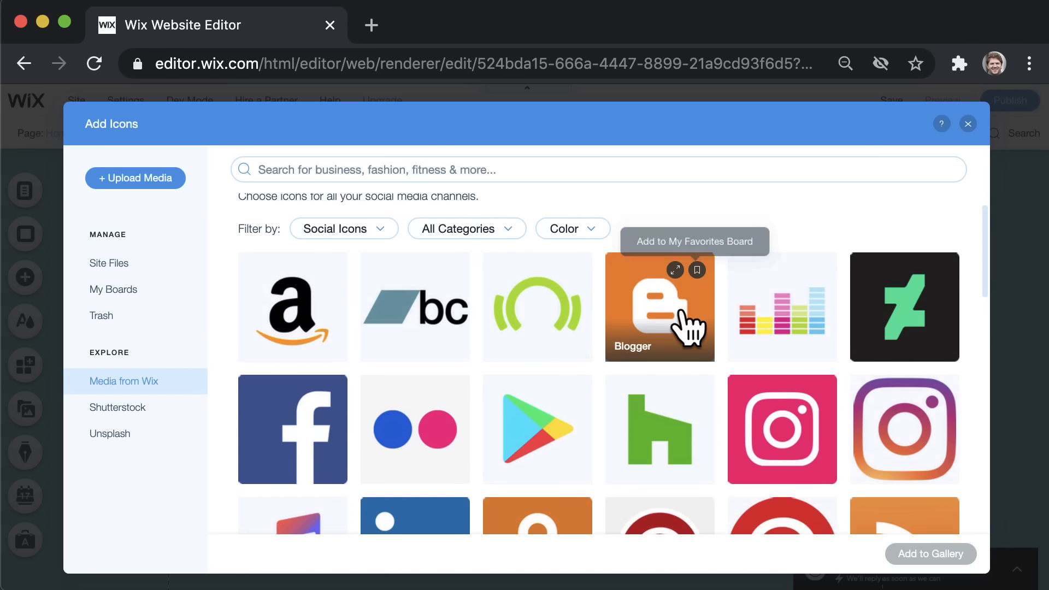
scroll(687, 328, "down", 1)
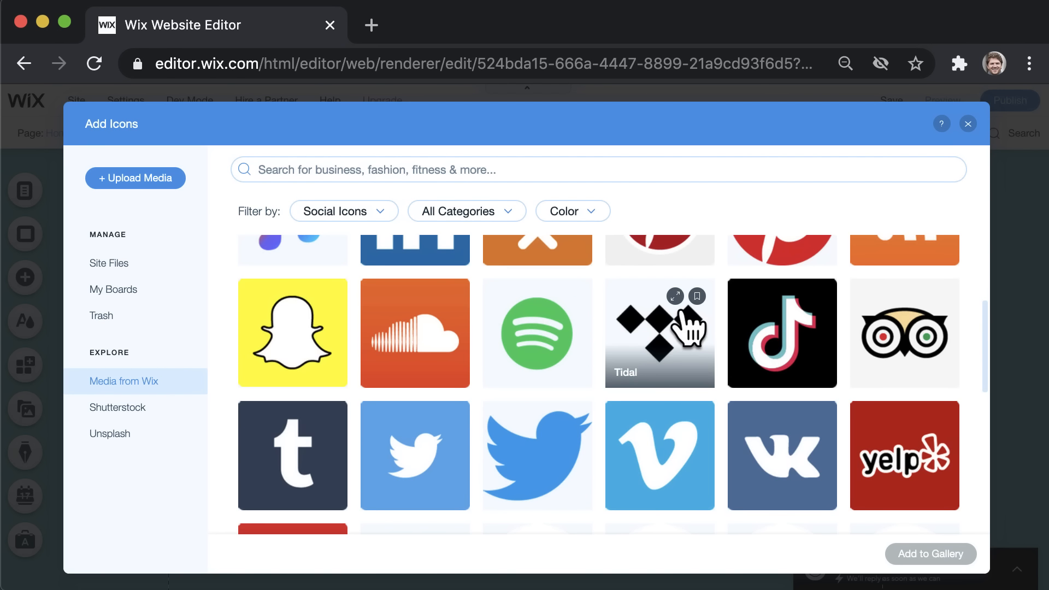
scroll(687, 327, "down", 3)
scroll(687, 328, "up", 9)
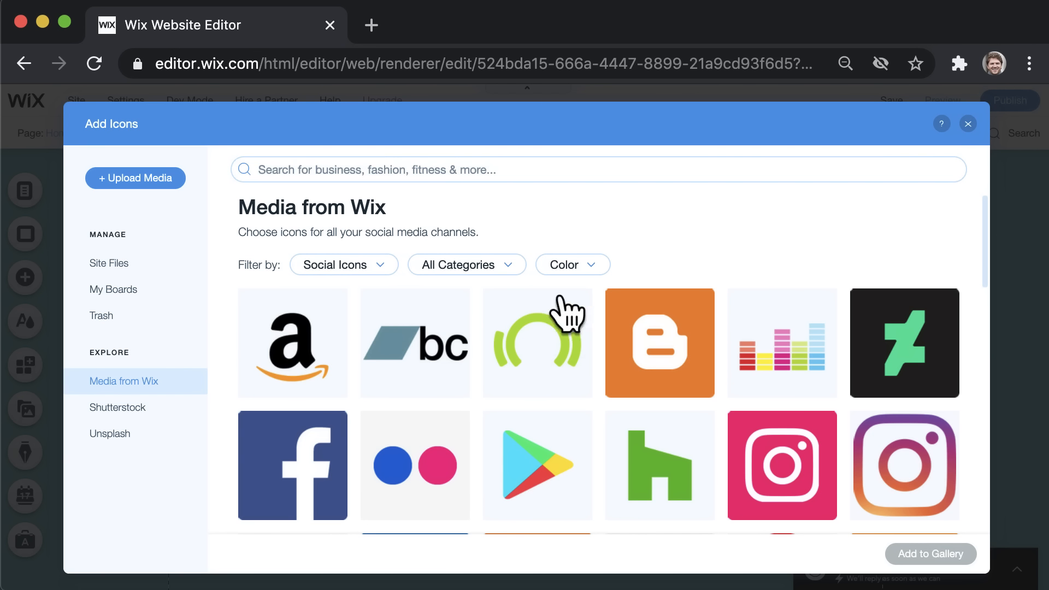
left_click(288, 339)
left_click(924, 554)
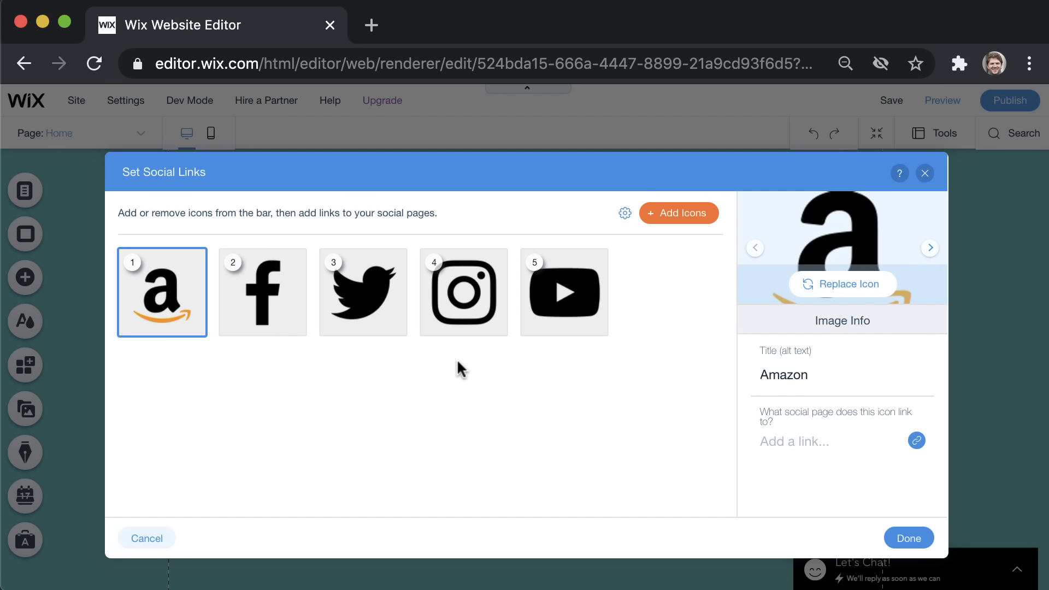
- Remove the Amazon icon from the social bar and finish setting the social links
left_click(197, 323)
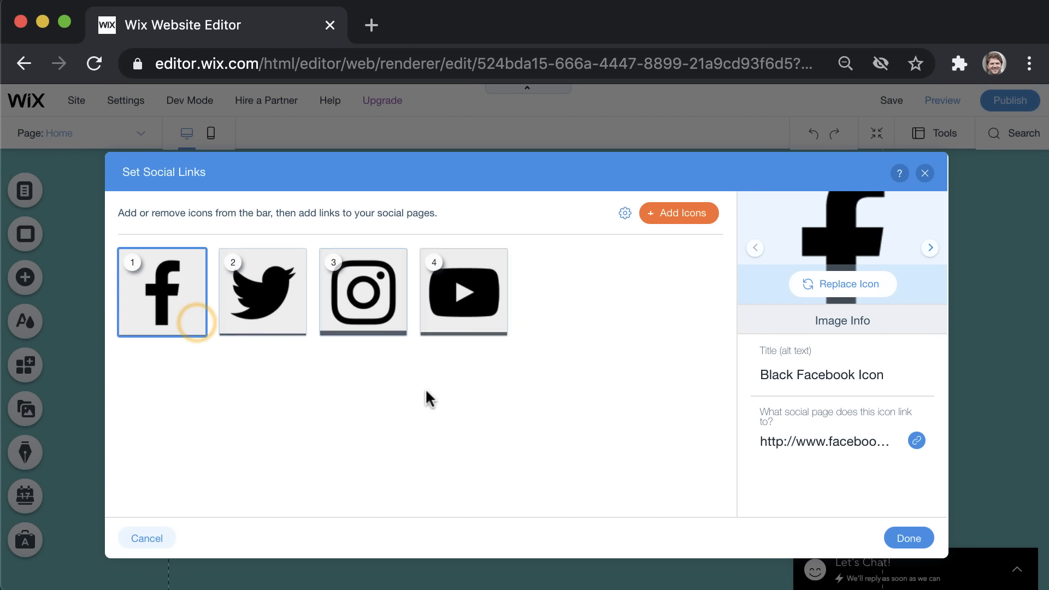
left_click(912, 538)
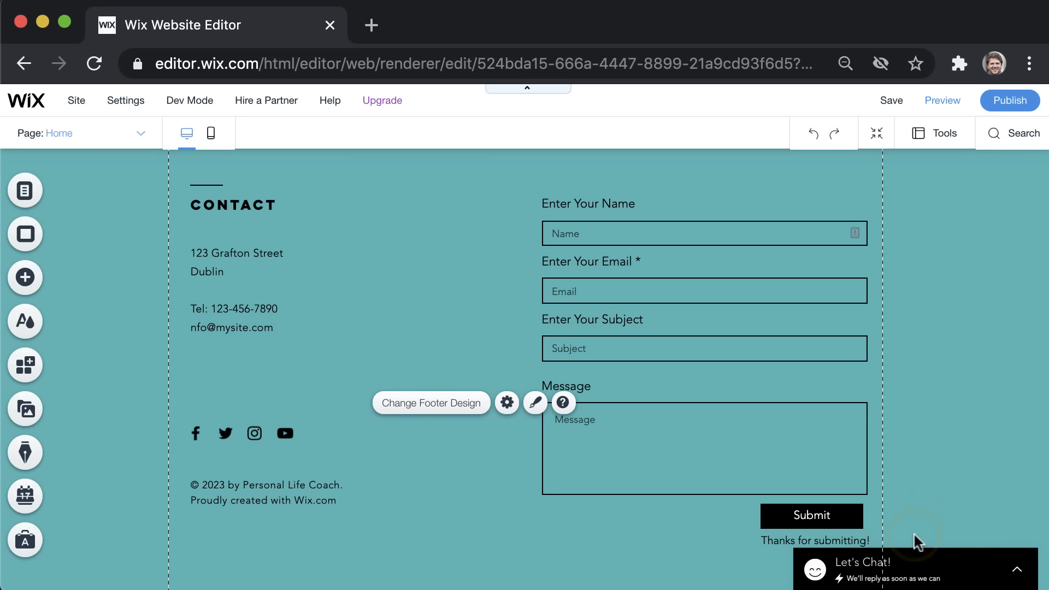
- Delete the "Proudly created with Wix.com" line from the footer's copyright text
left_click(291, 497)
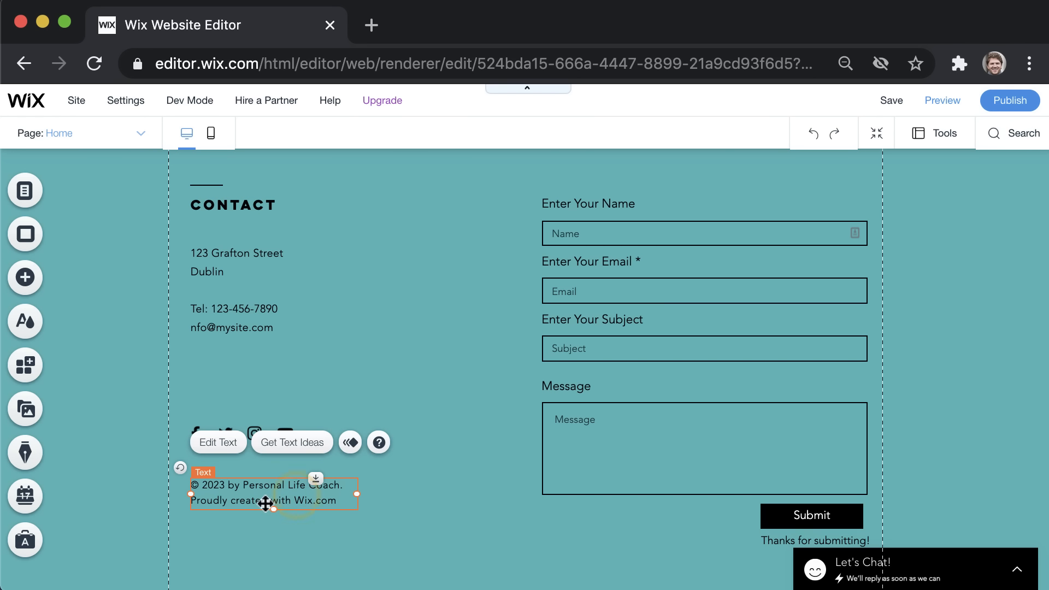
double_click(265, 501)
left_click(268, 502)
left_click_drag(336, 502, 194, 502)
key("BackSpace")
key("BackSpace")
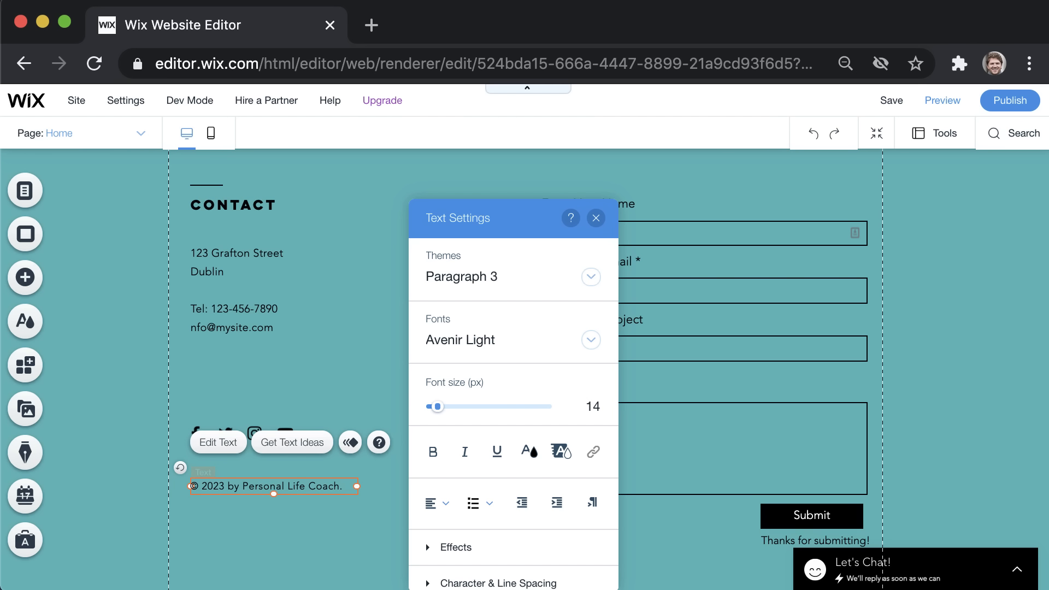
- Replace "Personal Life Coach." in the footer's copyright line with the site owner's full name
left_click_drag(246, 486, 345, 486)
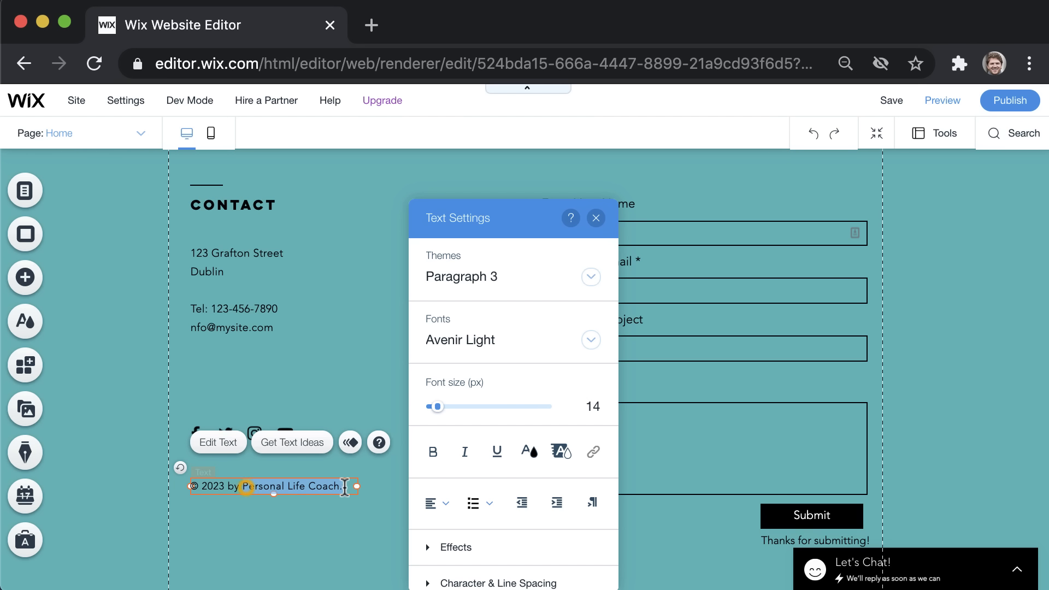
type("Daragh Walsh")
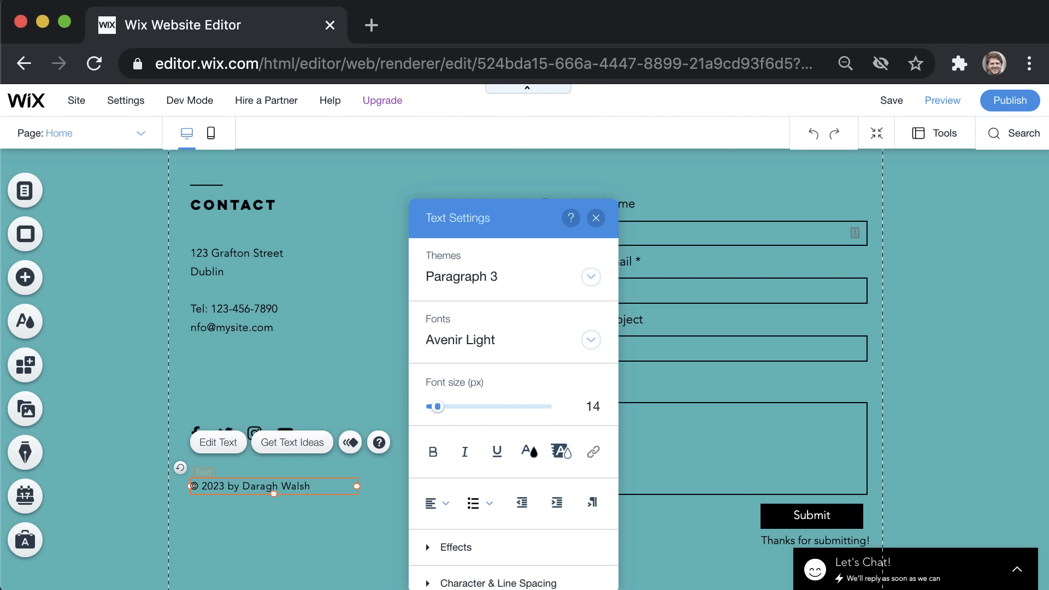
left_click(233, 522)
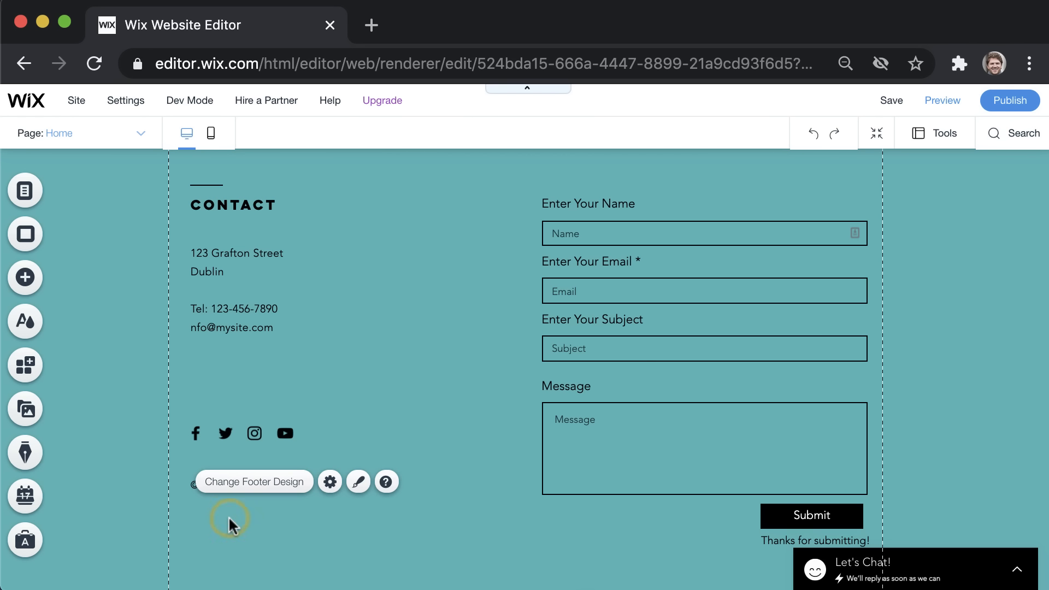
left_click(419, 508)
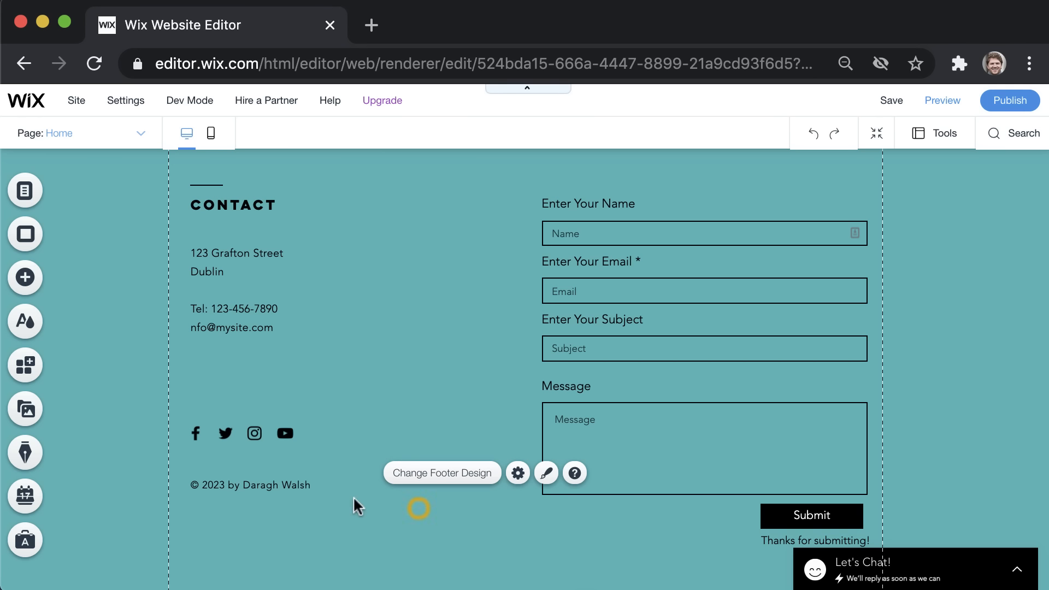
- Move the footer's social bar down so that it sits just above the copyright line
mouse_move(272, 492)
left_mouse_down()
mouse_move(271, 461)
mouse_move(257, 481)
left_mouse_up()
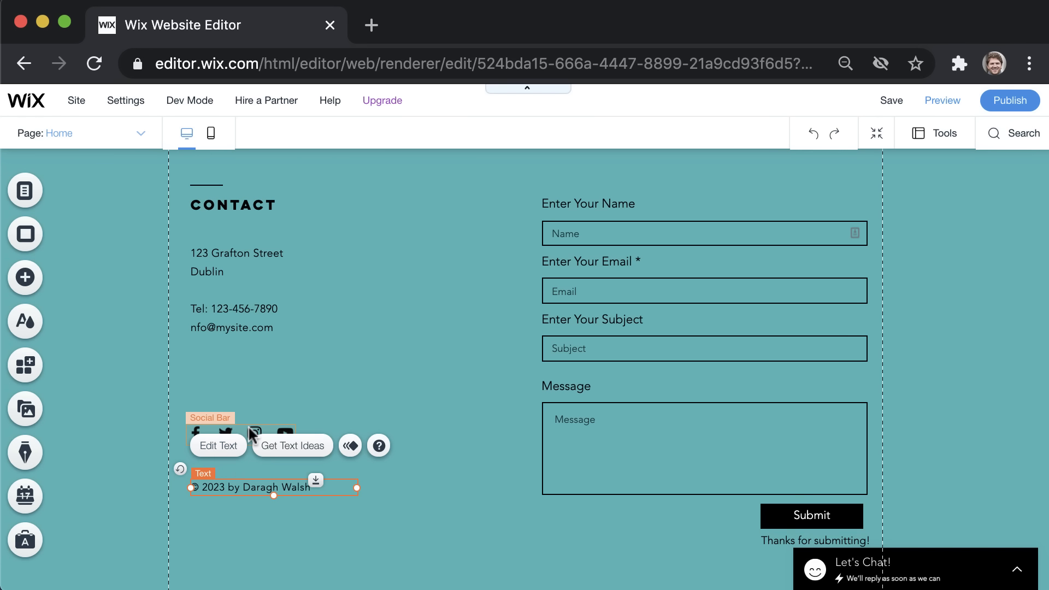
left_click_drag(248, 425, 245, 460)
left_click(346, 522)
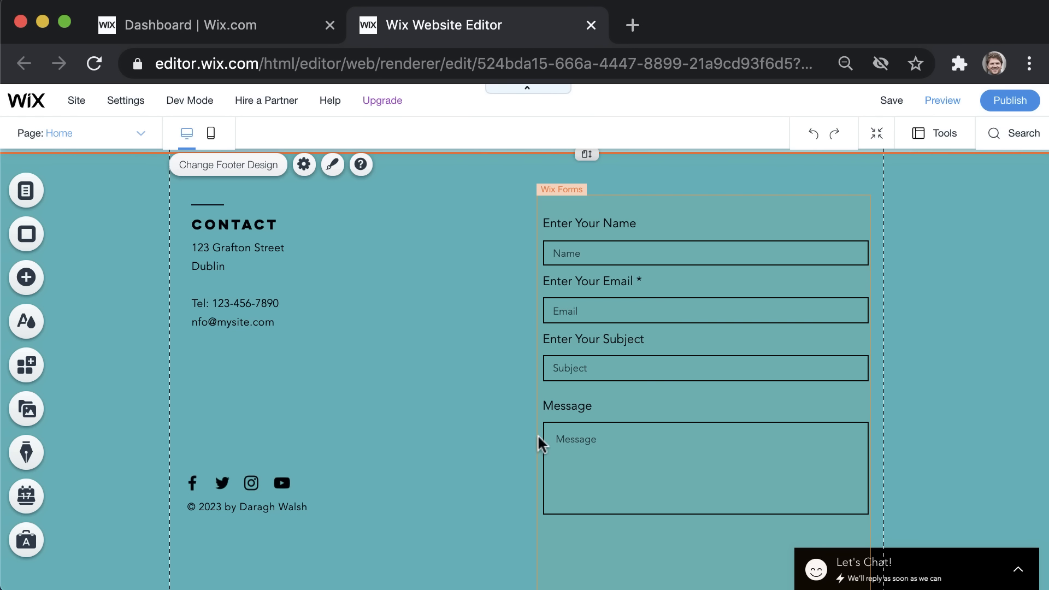
- Select the contact form in the footer
left_click(651, 336)
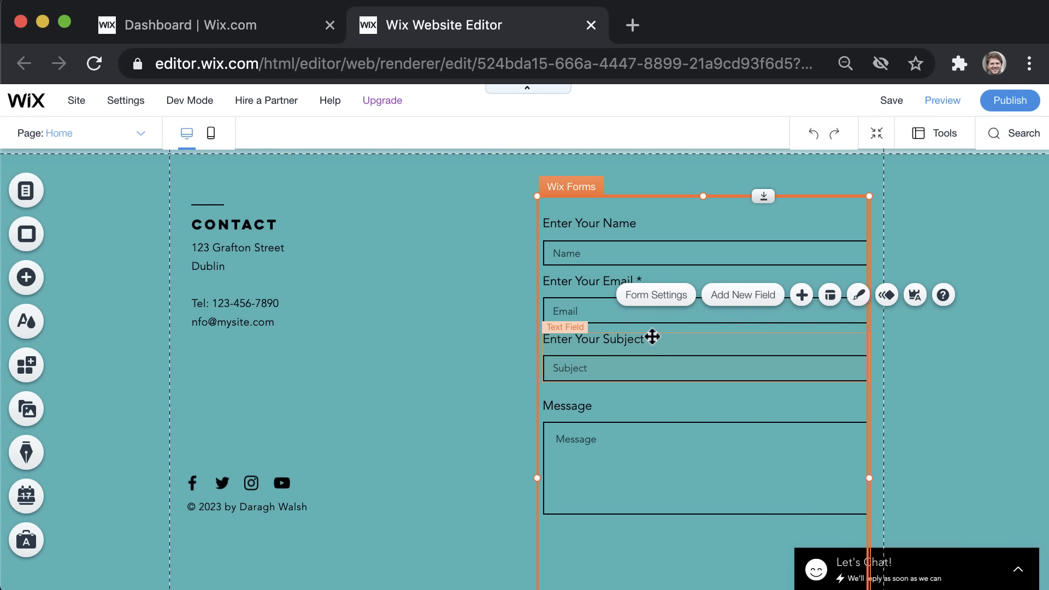
- Delete the existing form beside the contact details
key("Delete")
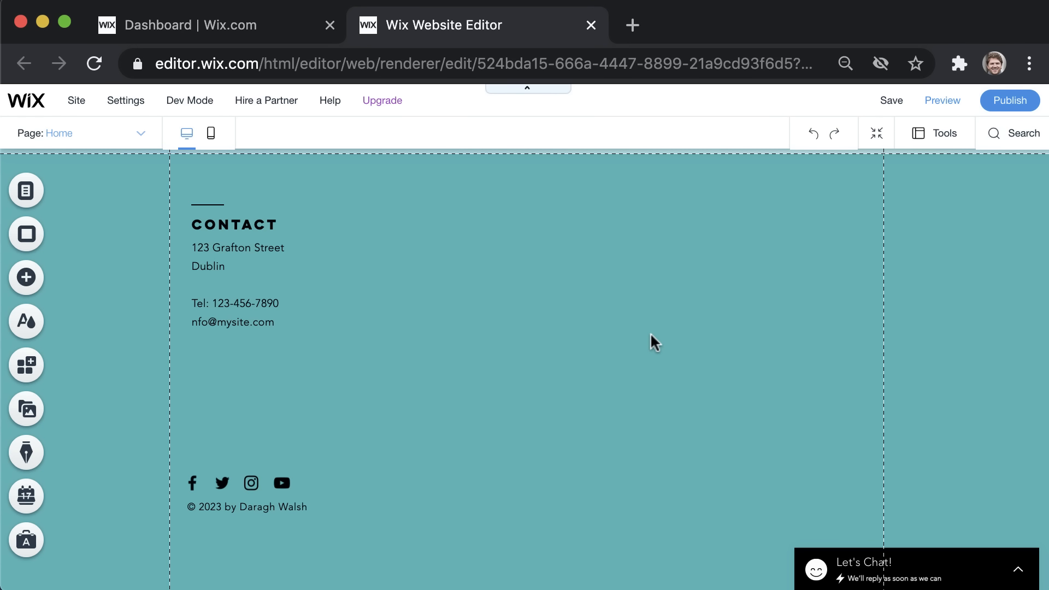
- Browse the preset form templates, including Contact, Payment, Donation, Job Application, Feedback, Price Quote and Subscribe
left_click(26, 278)
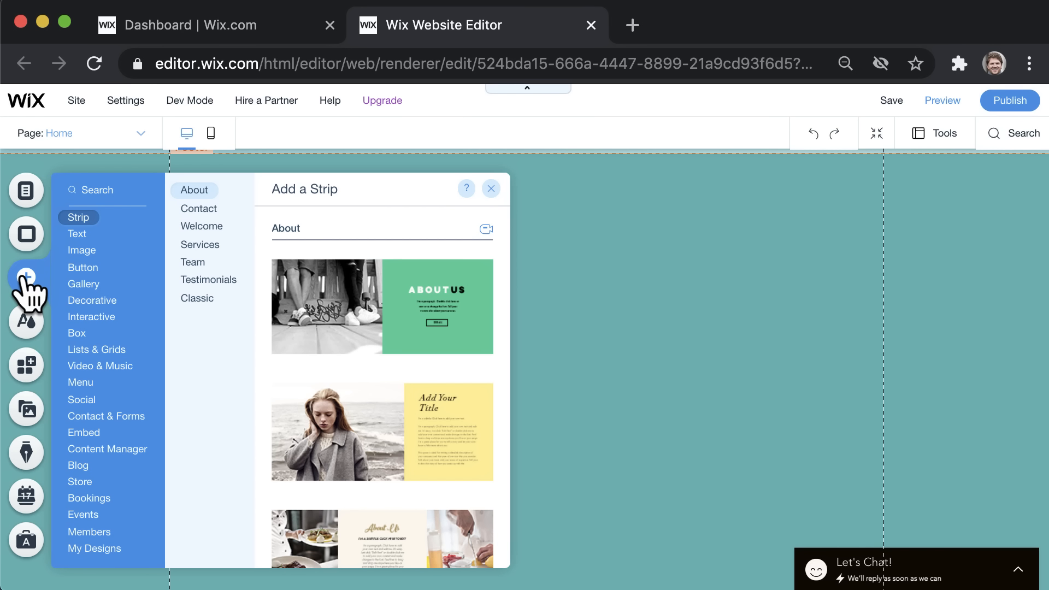
left_click(134, 418)
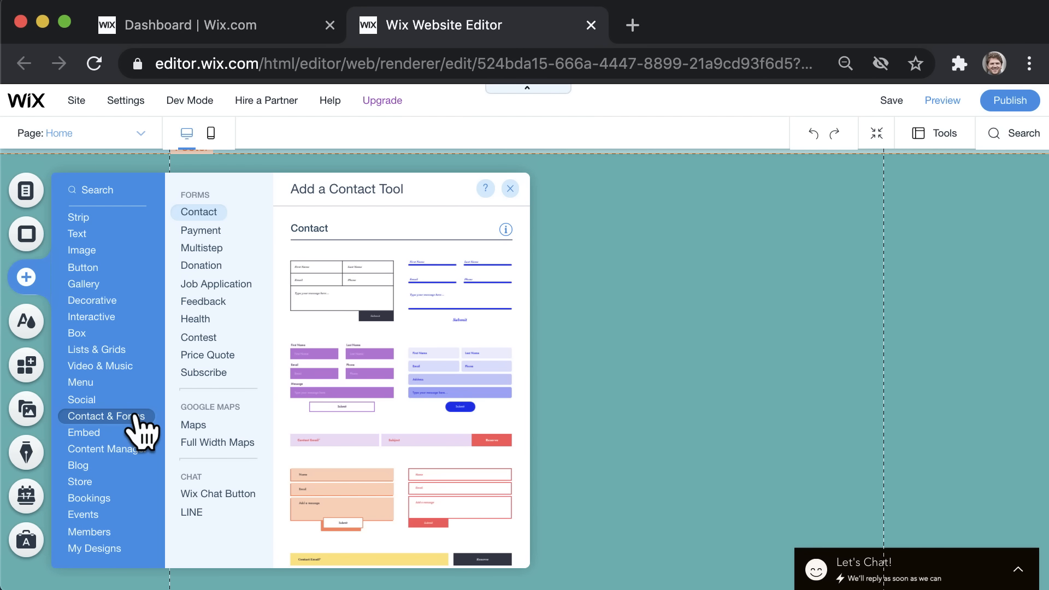
left_click(227, 230)
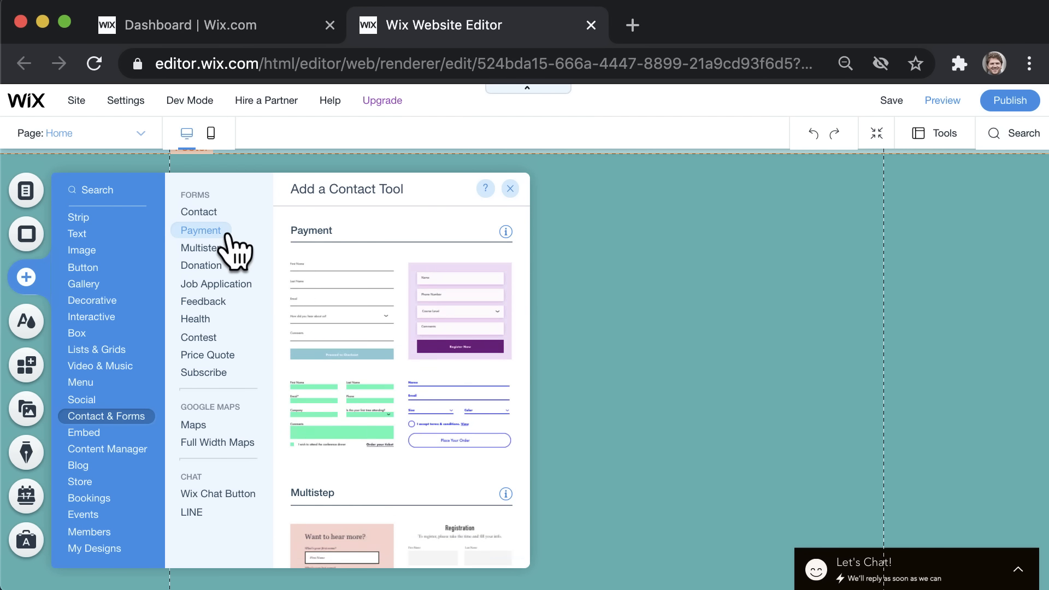
left_click(223, 270)
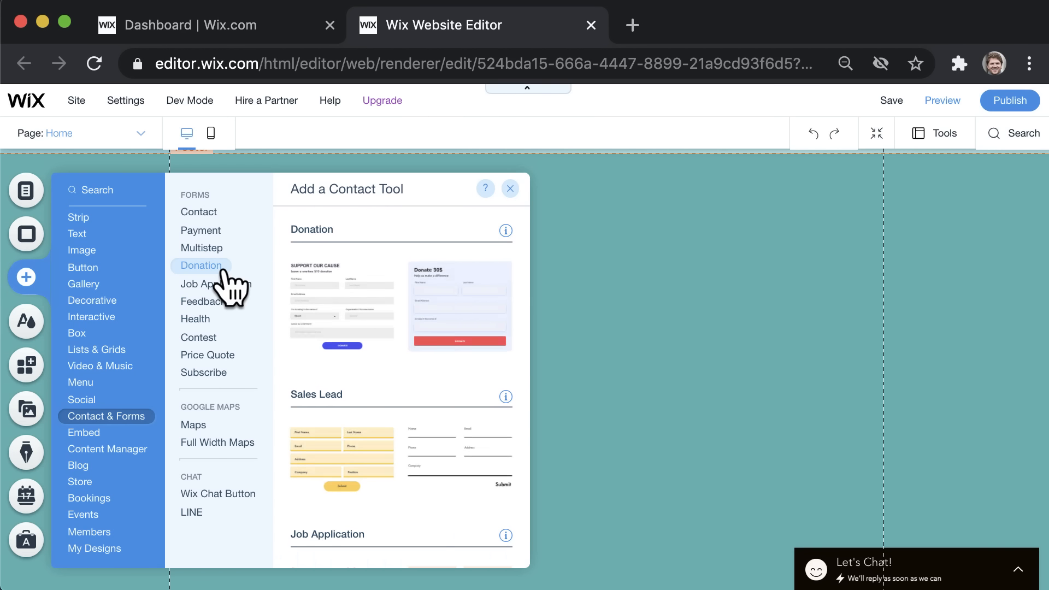
left_click(228, 288)
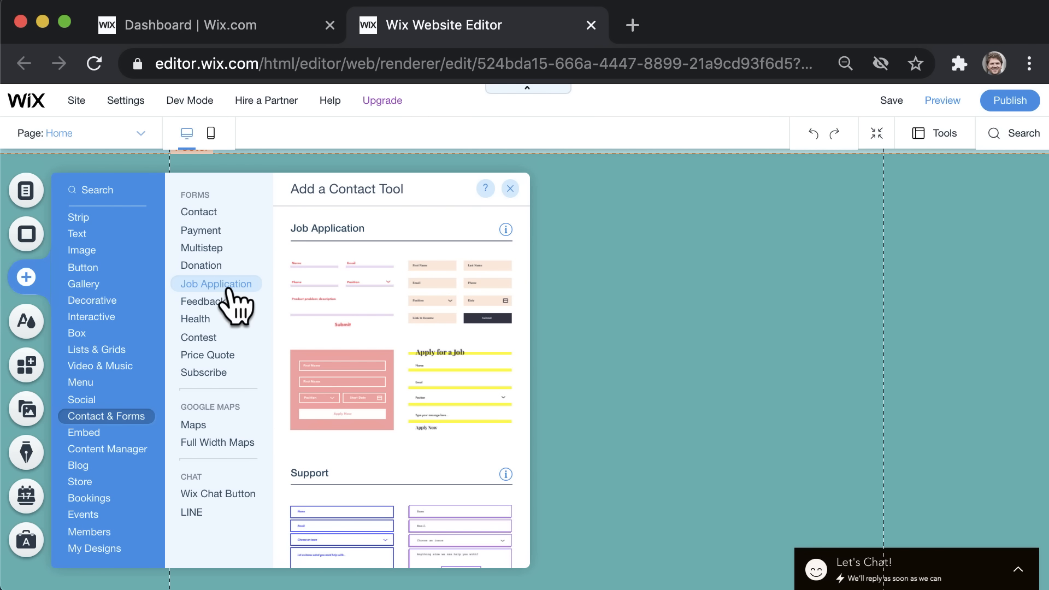
left_click(220, 303)
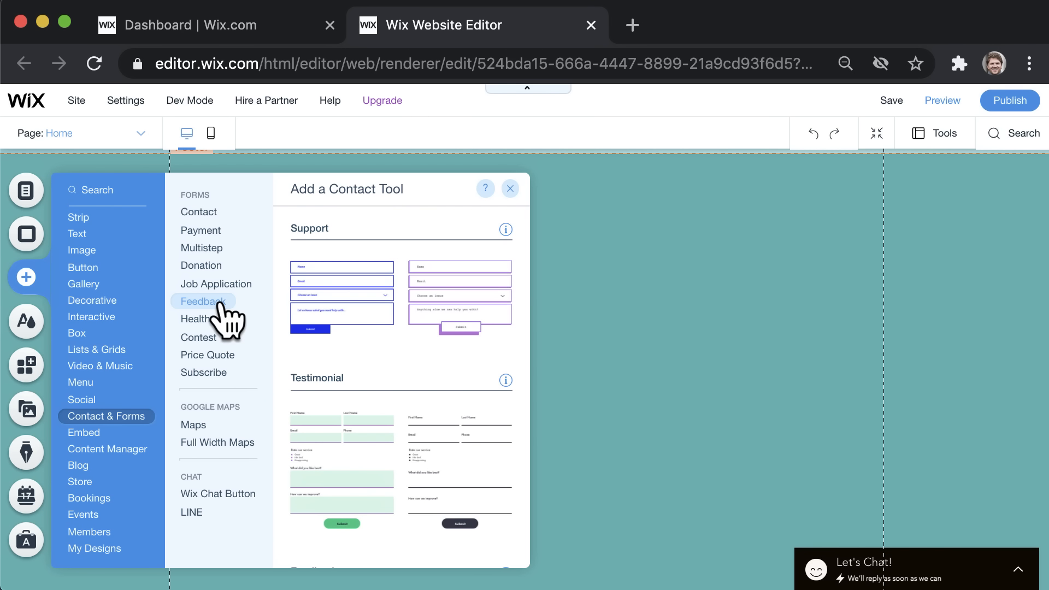
left_click(211, 356)
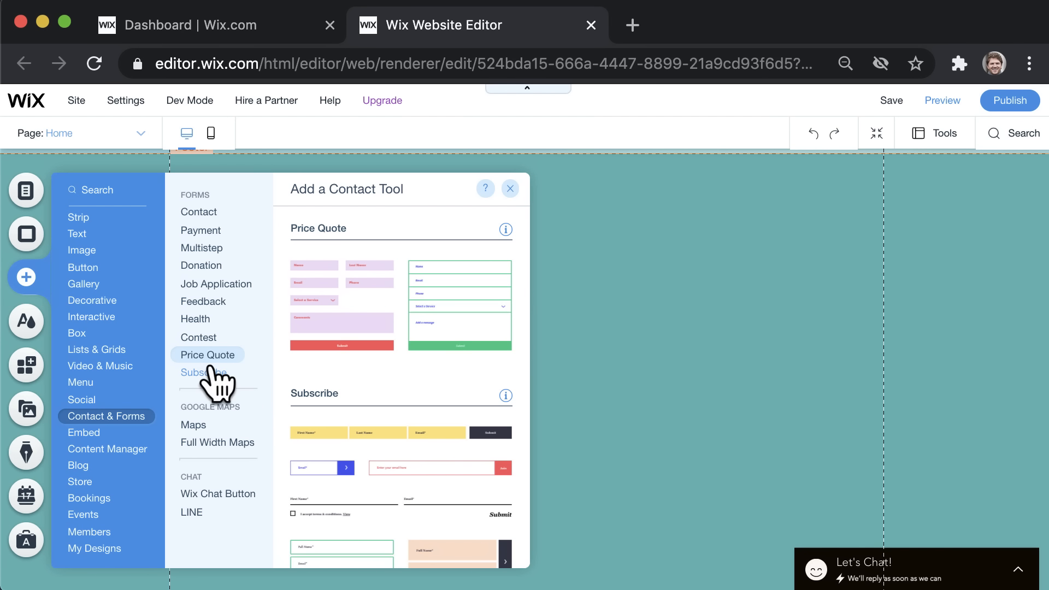
left_click(210, 370)
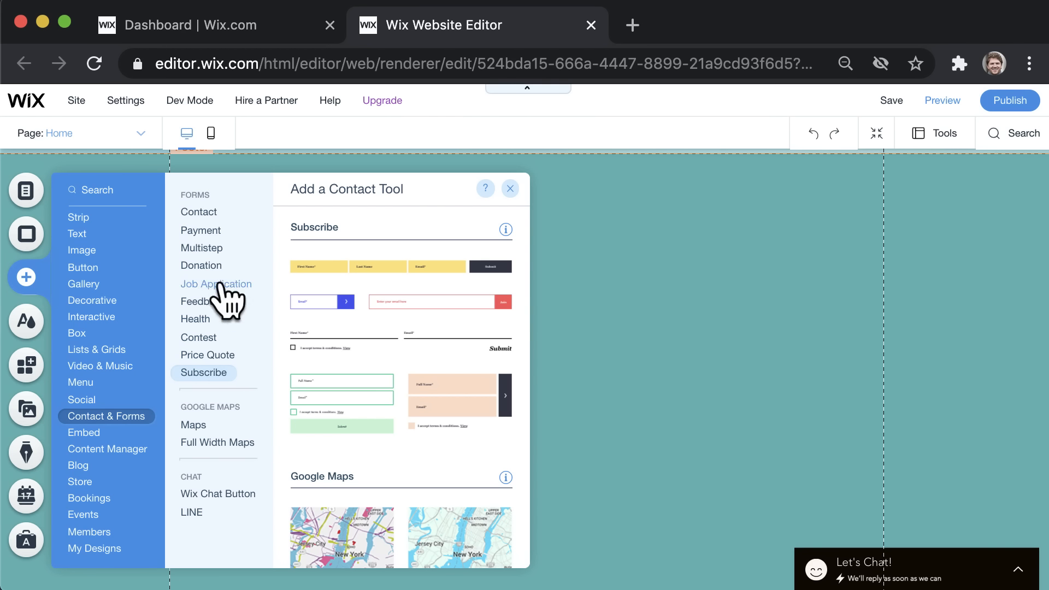
left_click(206, 211)
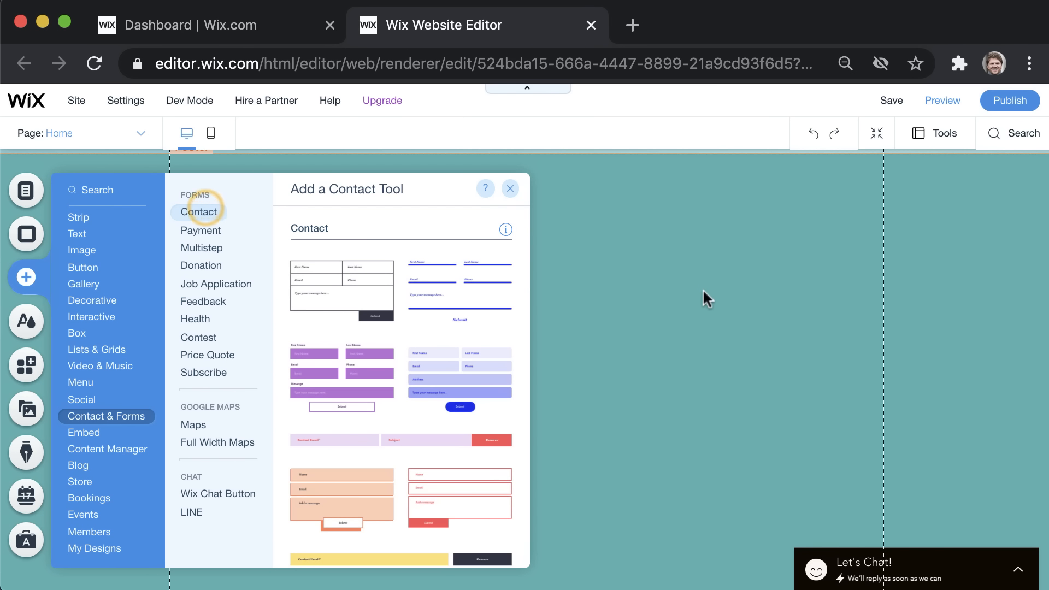
left_click_drag(295, 276, 464, 228)
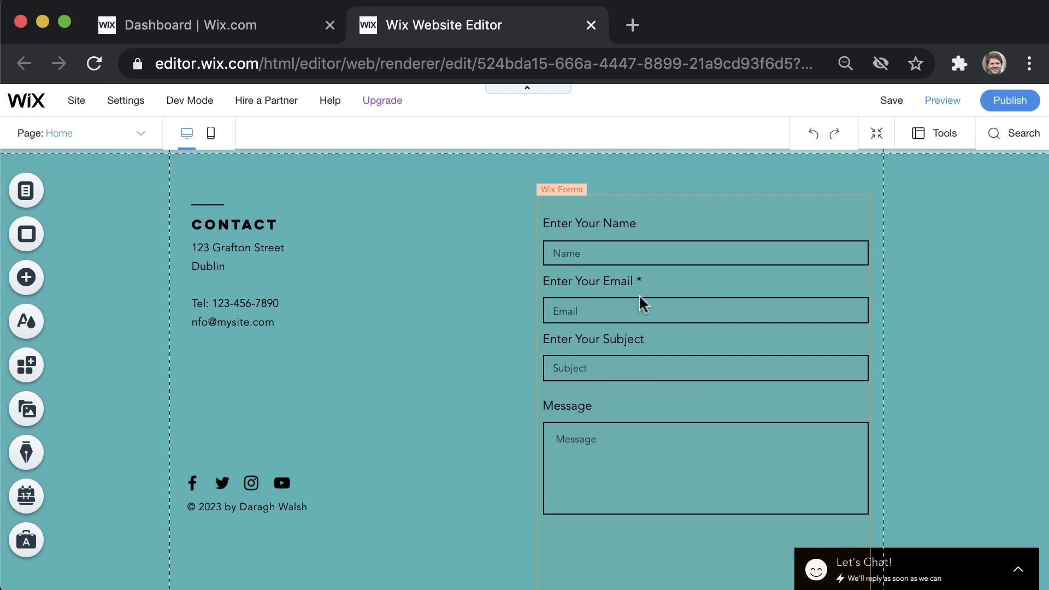
- Review the contact form's email notification recipients and the site's Roles & Permissions page for adding contributors
left_click(661, 304)
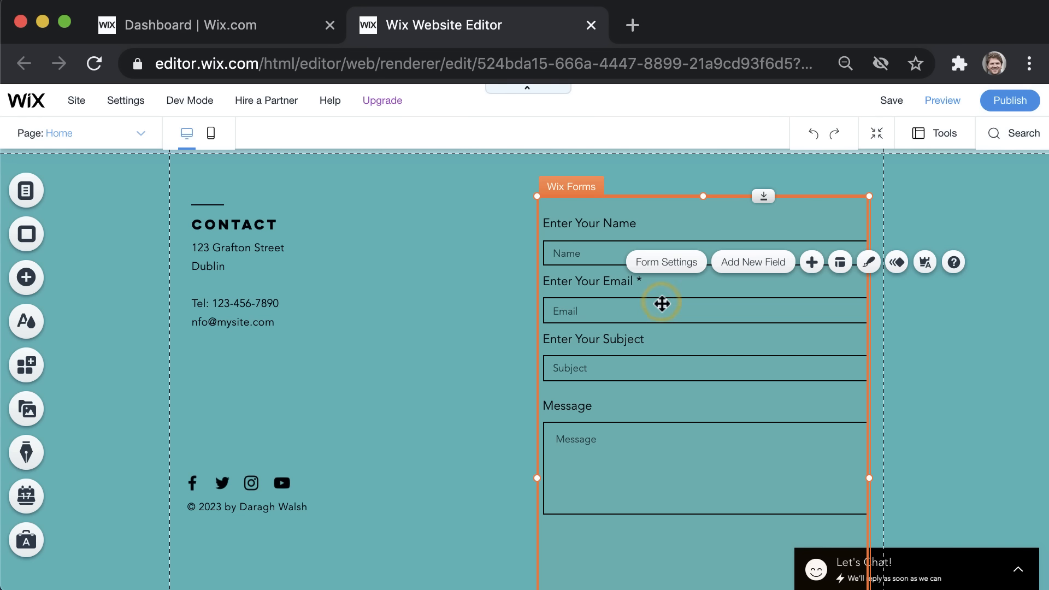
left_click(667, 262)
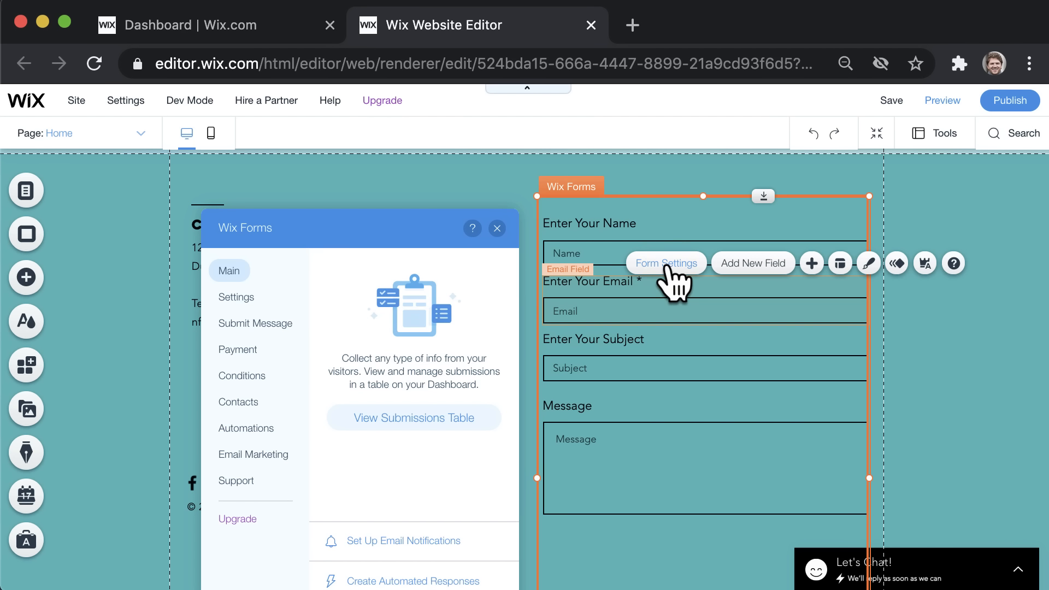
left_click(241, 298)
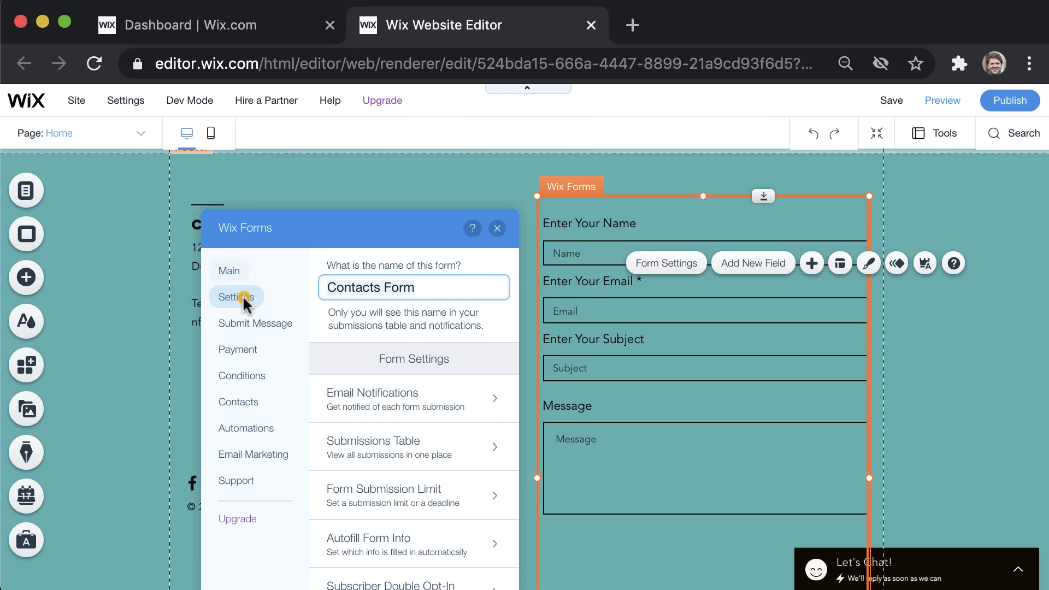
left_click(438, 408)
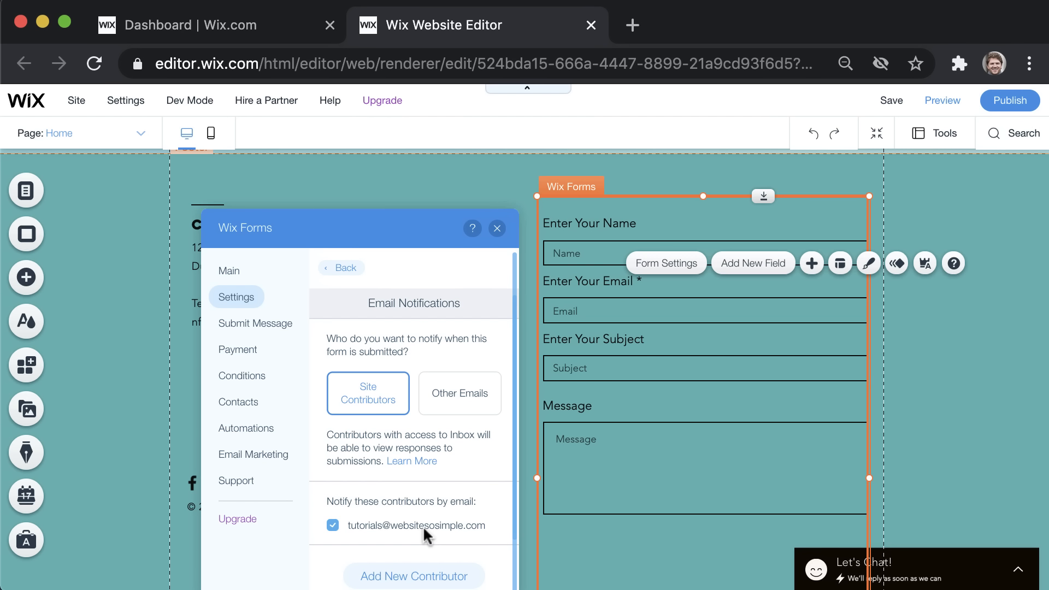
left_click(421, 574)
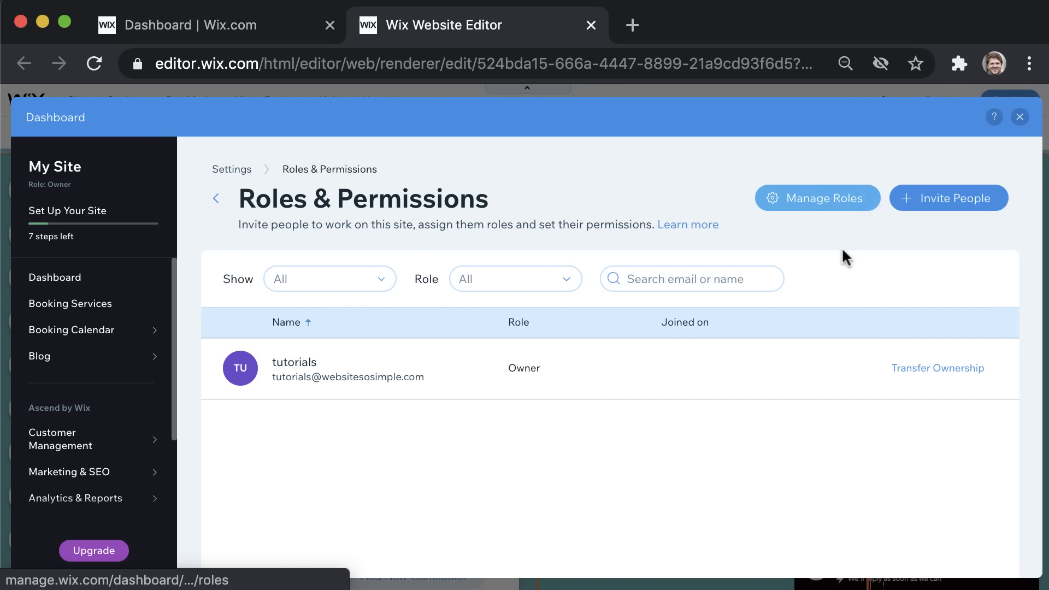
left_click(1020, 116)
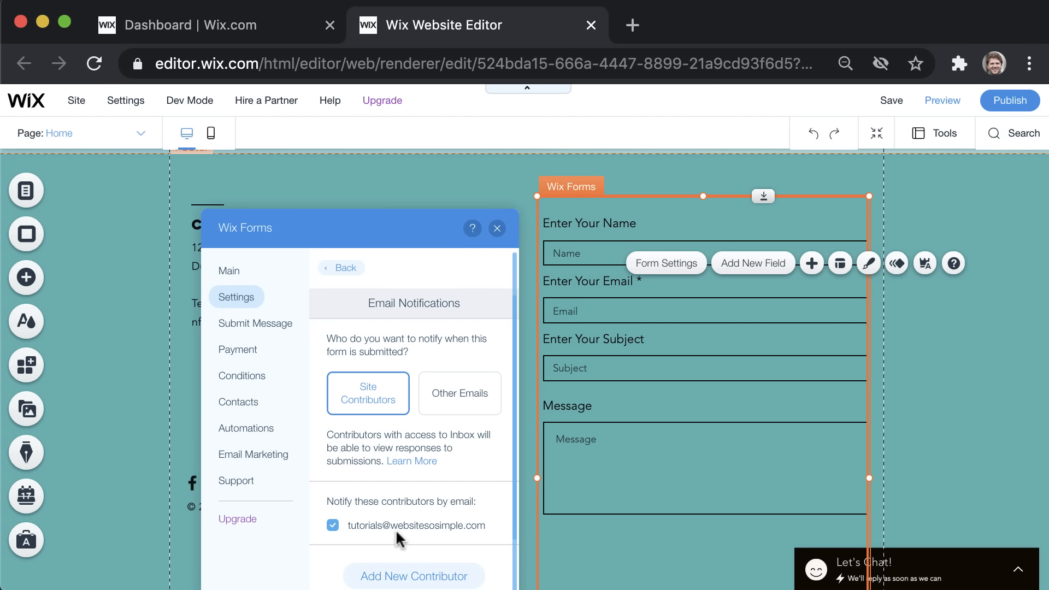
left_click(496, 231)
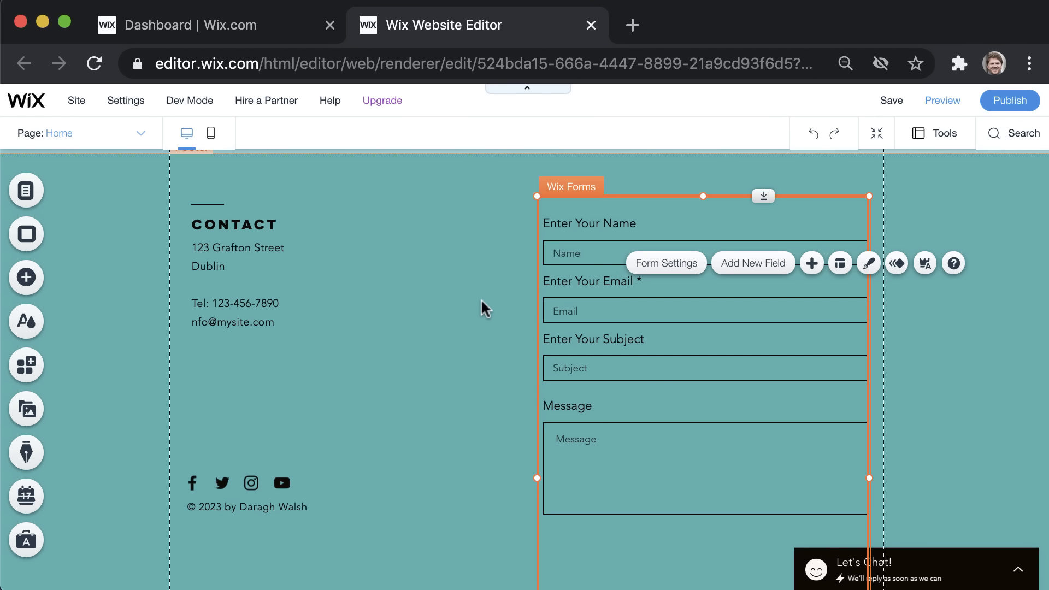
- Add a reCAPTCHA field to the contact form
left_click(748, 263)
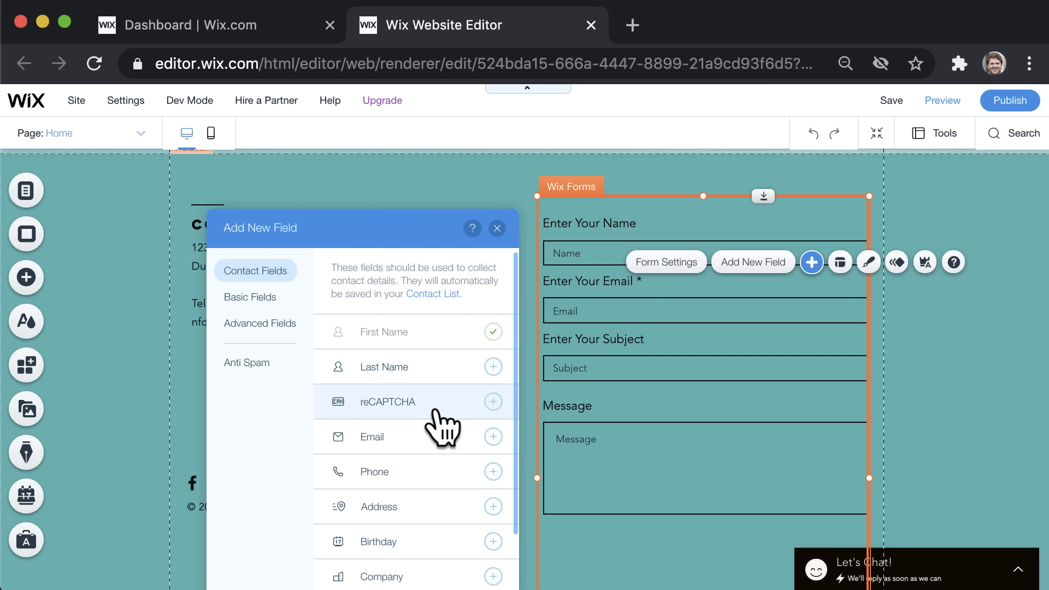
left_click(493, 402)
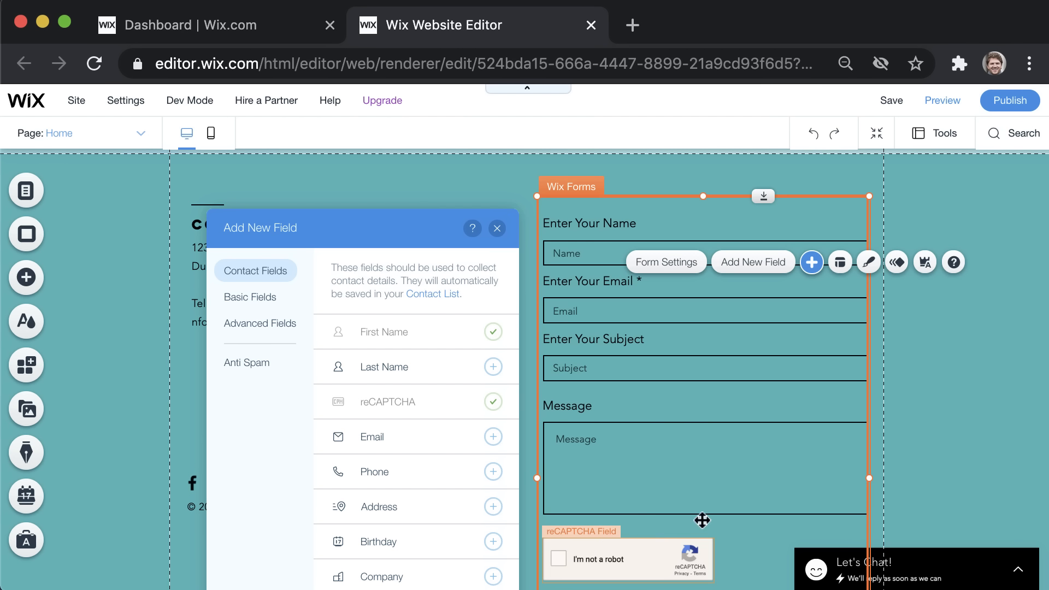
scroll(719, 514, "down", 3)
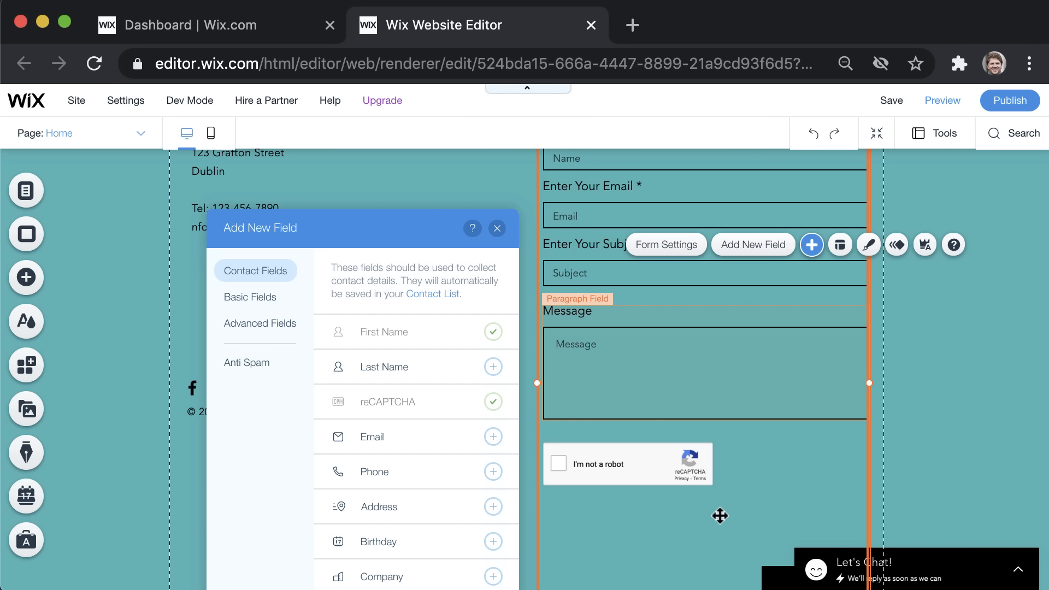
scroll(720, 516, "up", 2)
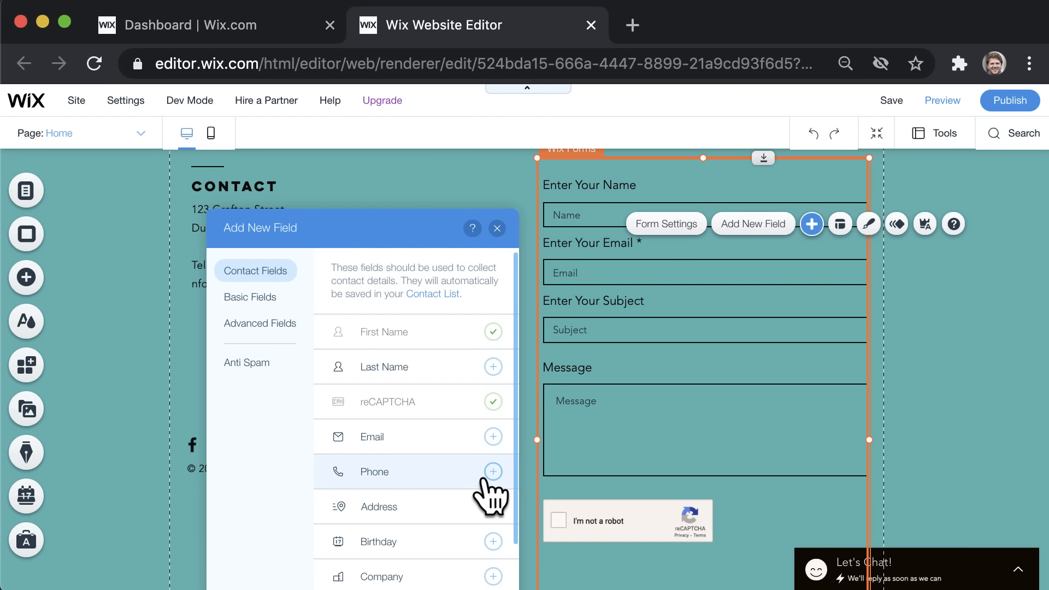
- Add a Dropdown Field from the basic field types to the contact form
scroll(492, 495, "down", 2)
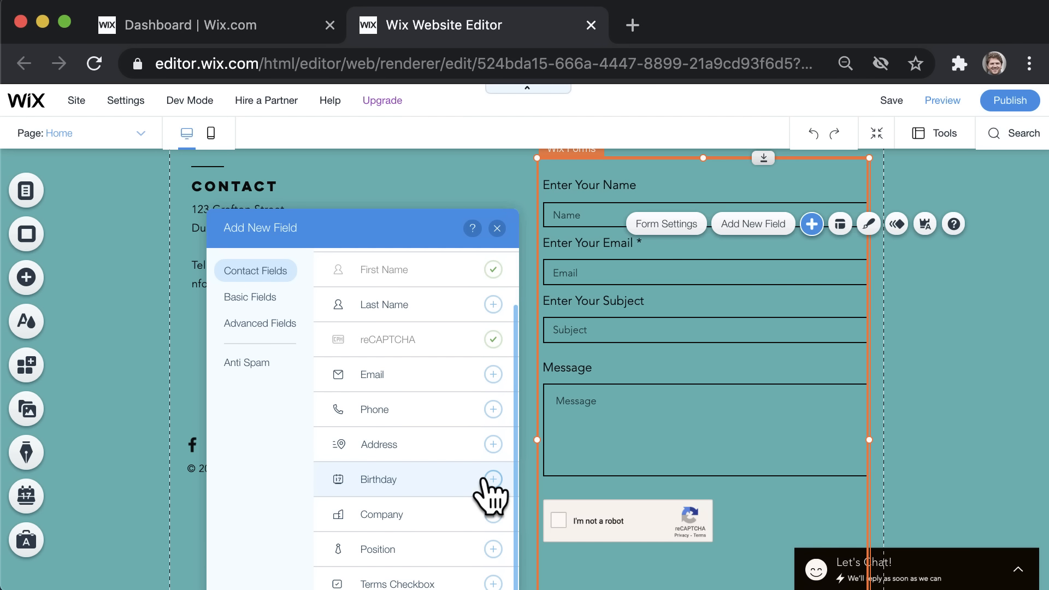
left_click(266, 298)
scroll(379, 349, "down", 1)
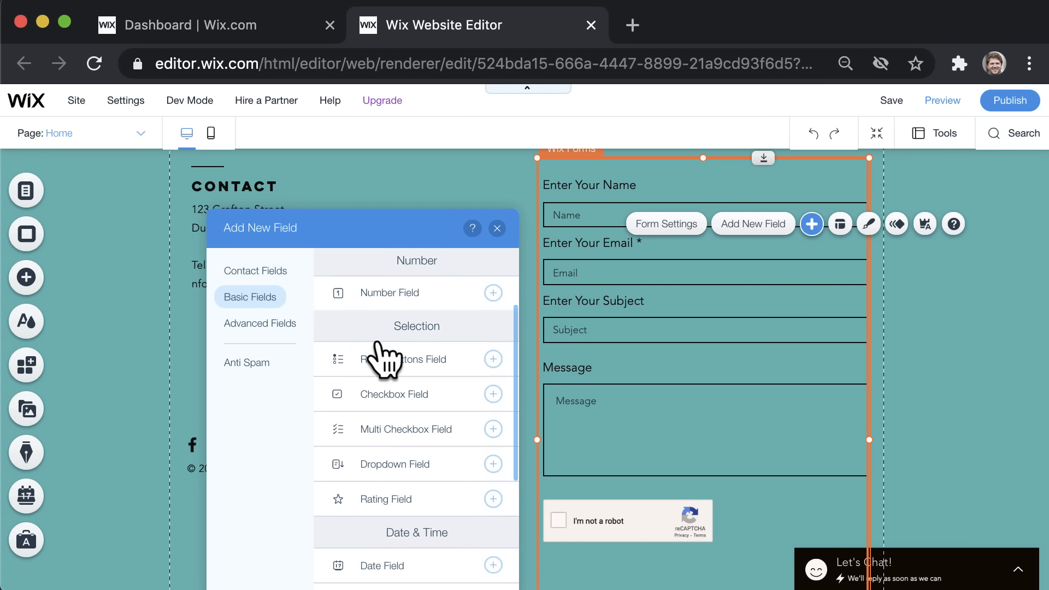
scroll(383, 358, "down", 1)
left_click(493, 431)
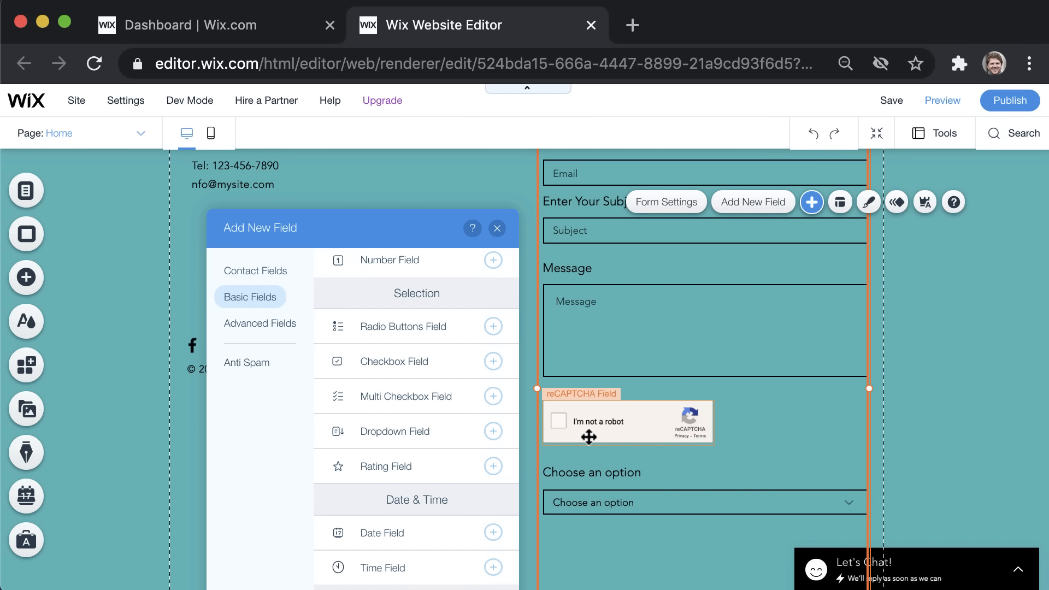
- Set the new dropdown field's title to "Facebook Ads Budget"
left_click(669, 509)
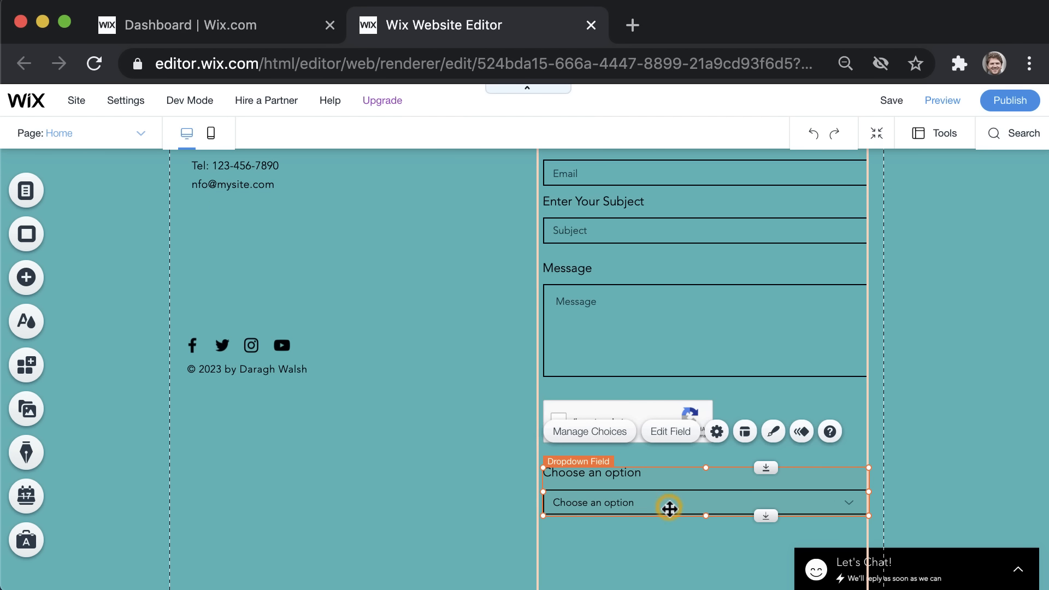
left_click(664, 435)
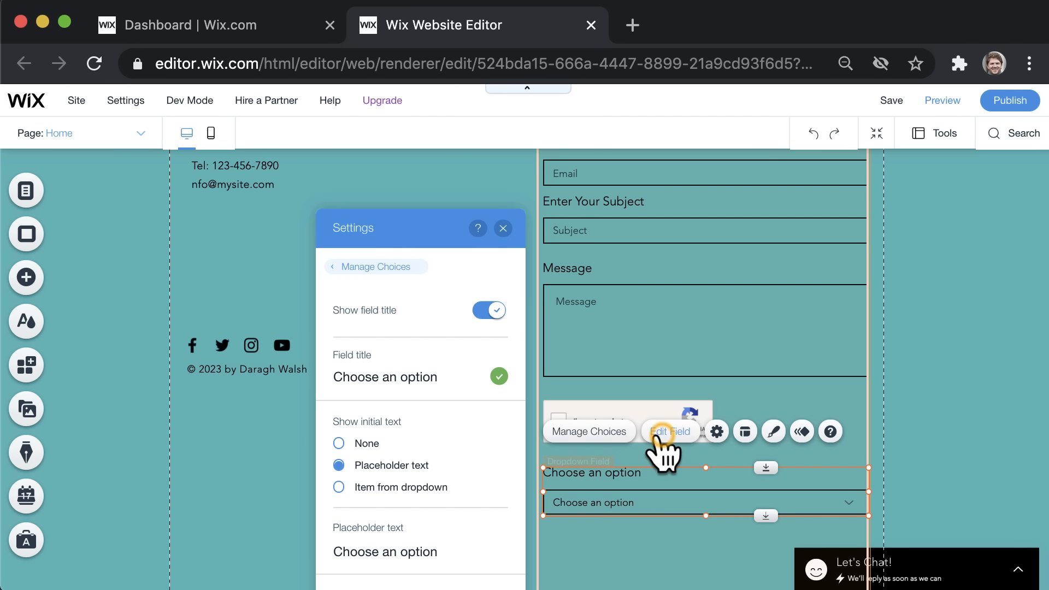
type("Facebook Ads Bus")
key("BackSpace")
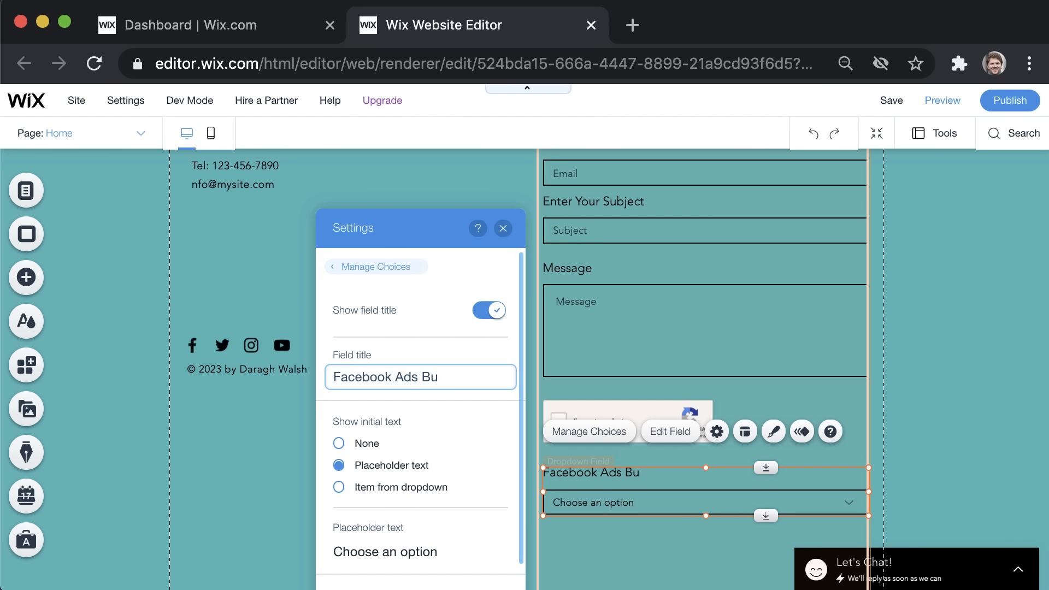
type("dget")
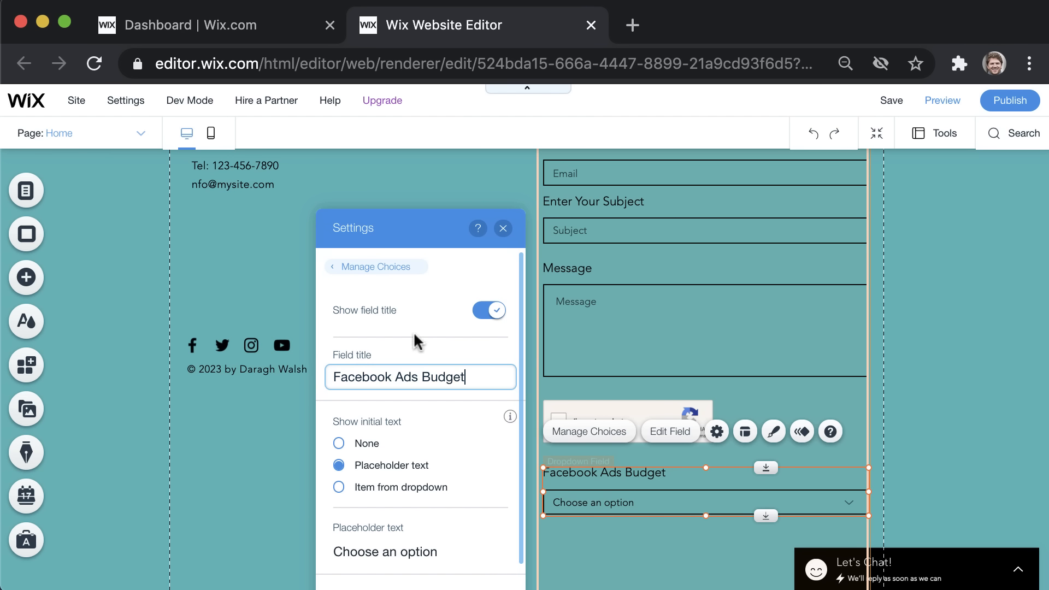
- Relabel the first choice of the Facebook Ads Budget dropdown as "$0"
left_click(593, 430)
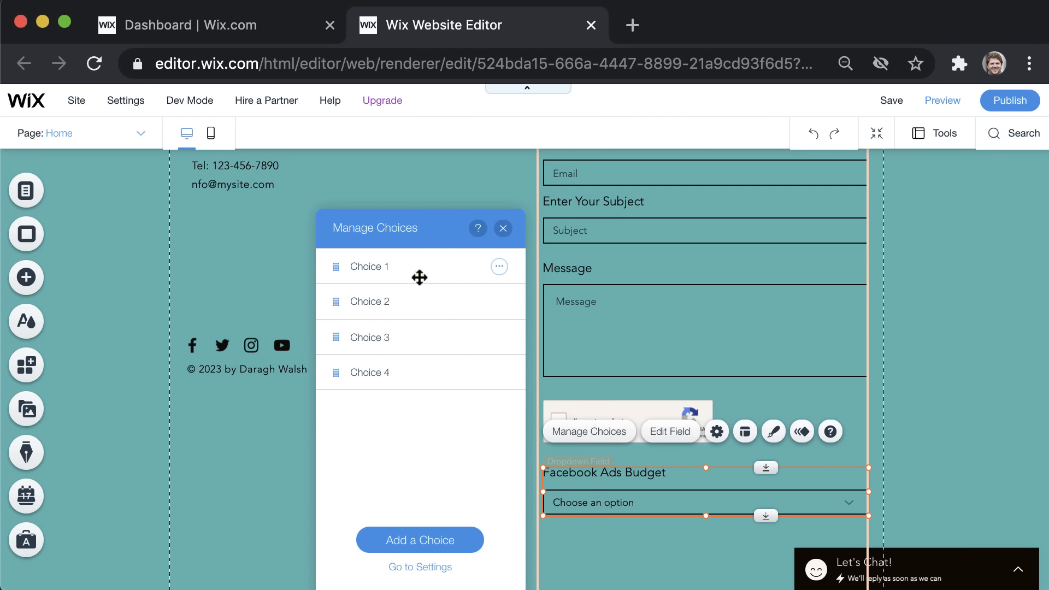
left_click(497, 266)
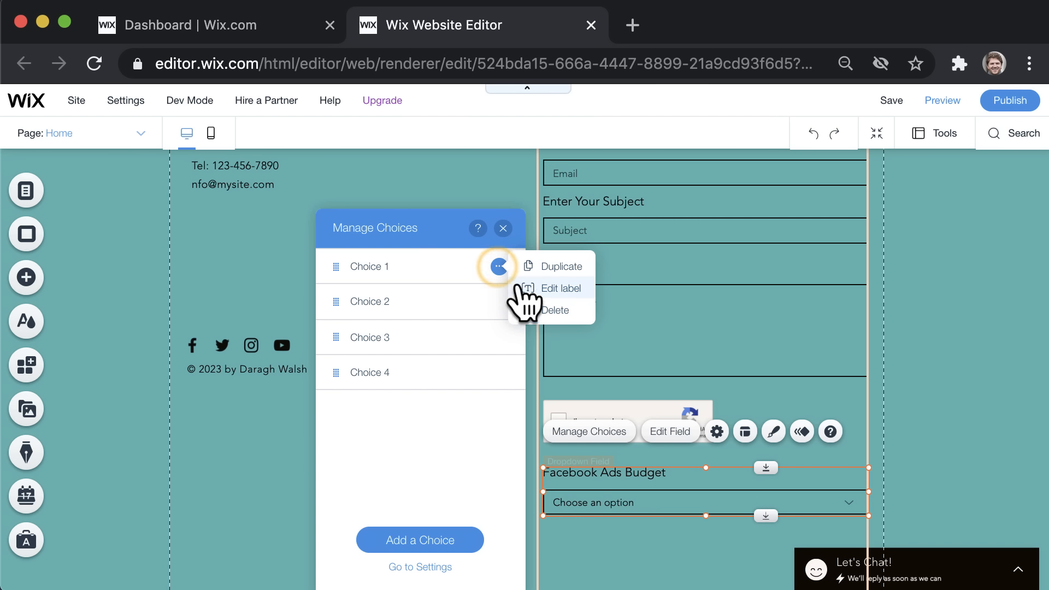
left_click(555, 289)
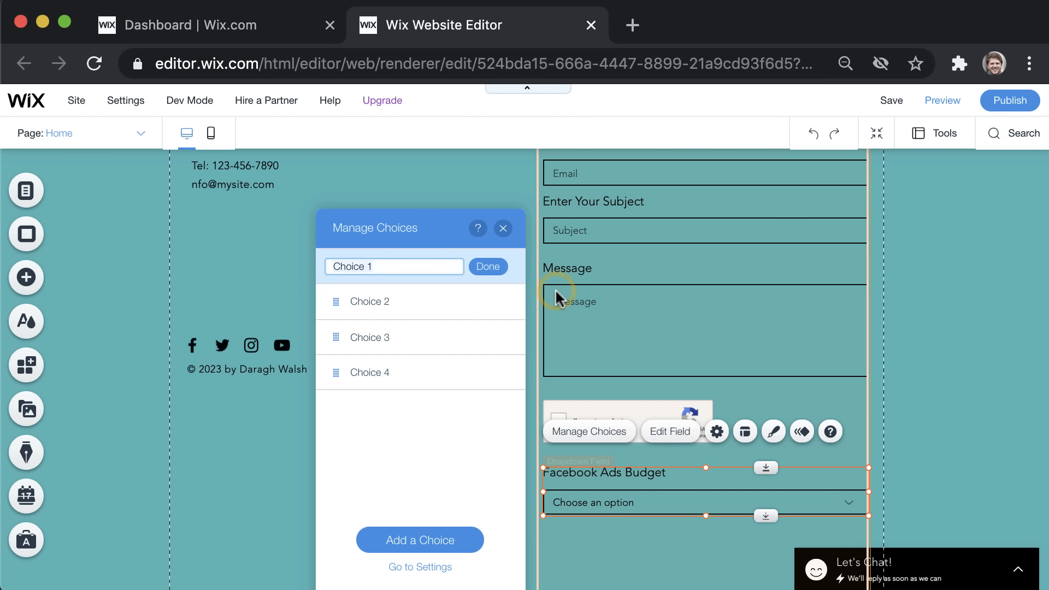
type("$0")
key("Return")
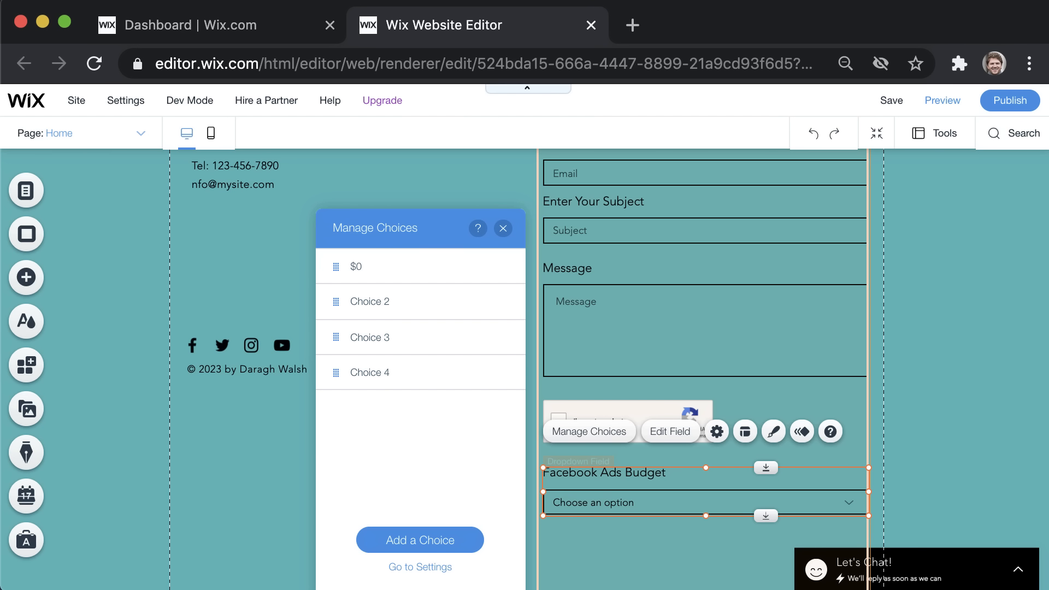
- Relabel the dropdown's second choice as "$500"
left_click(500, 303)
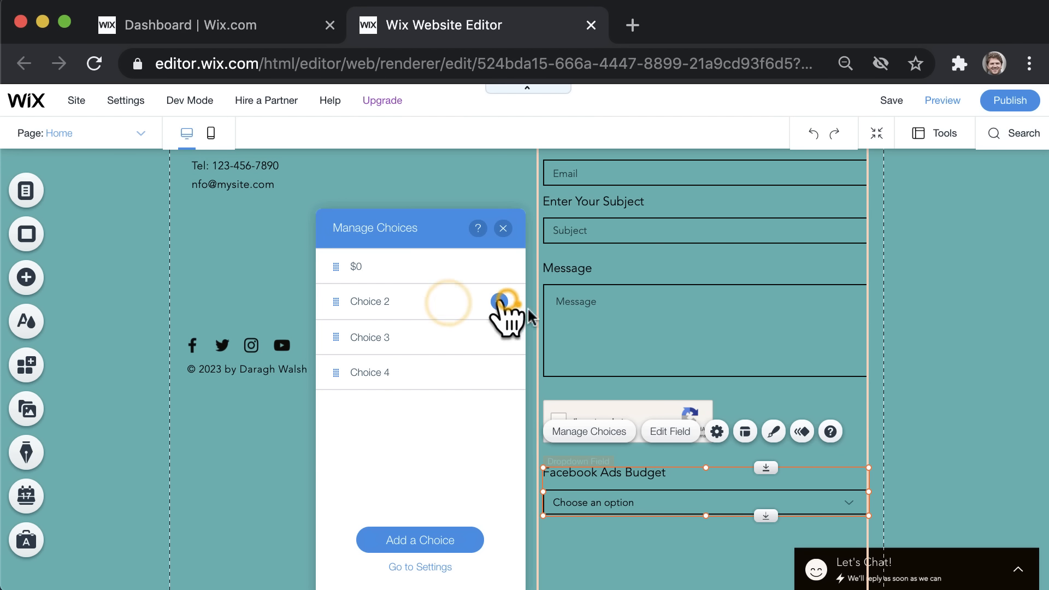
left_click(556, 322)
type("$500")
key("Return")
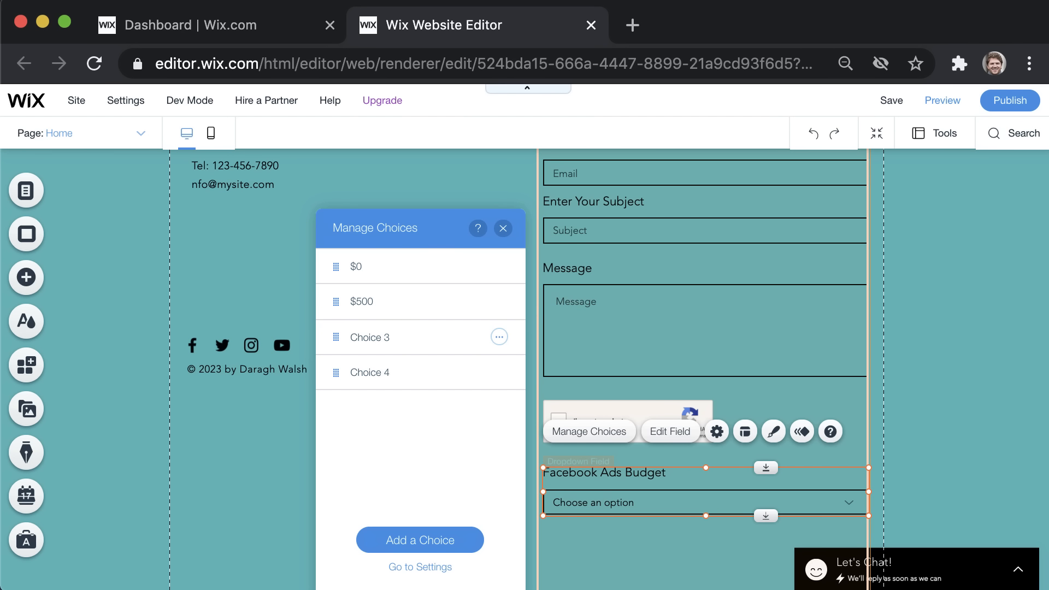
- Relabel the third choice of the Facebook Ads Budget dropdown as "$1000"
left_click(499, 337)
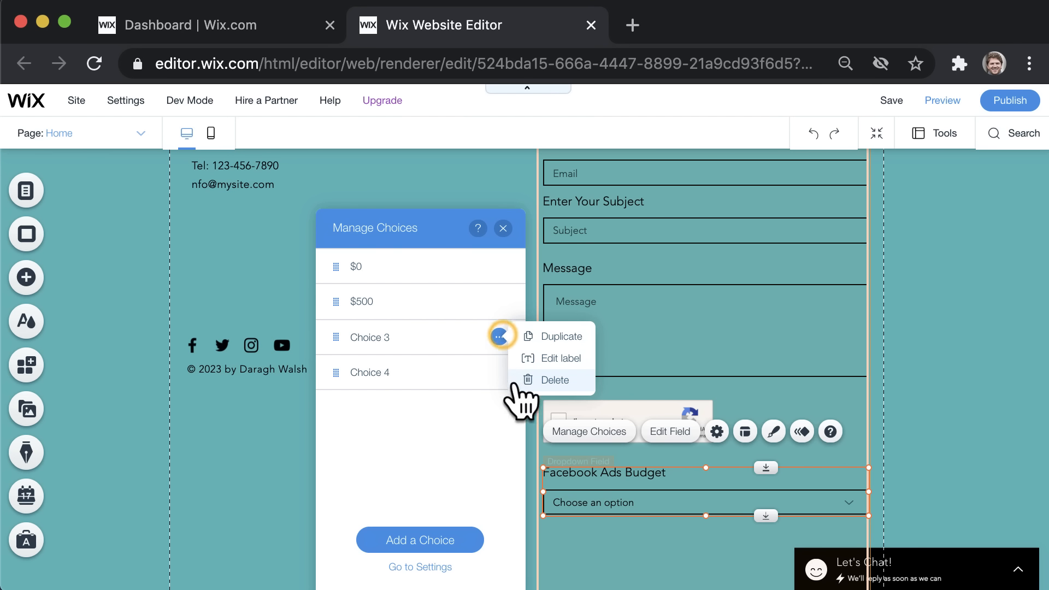
left_click(525, 357)
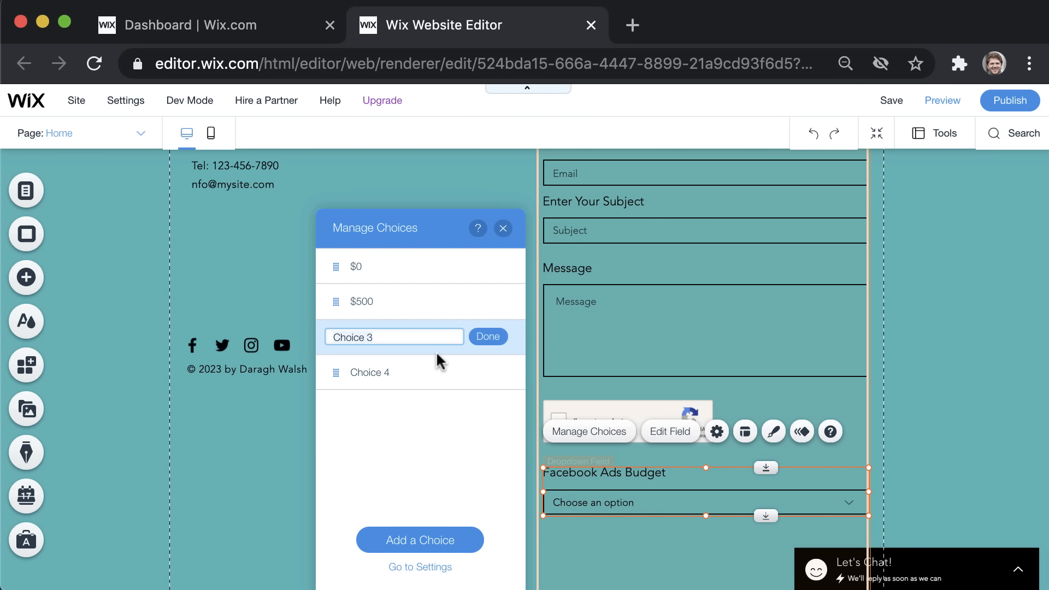
type("$1000")
left_click(487, 337)
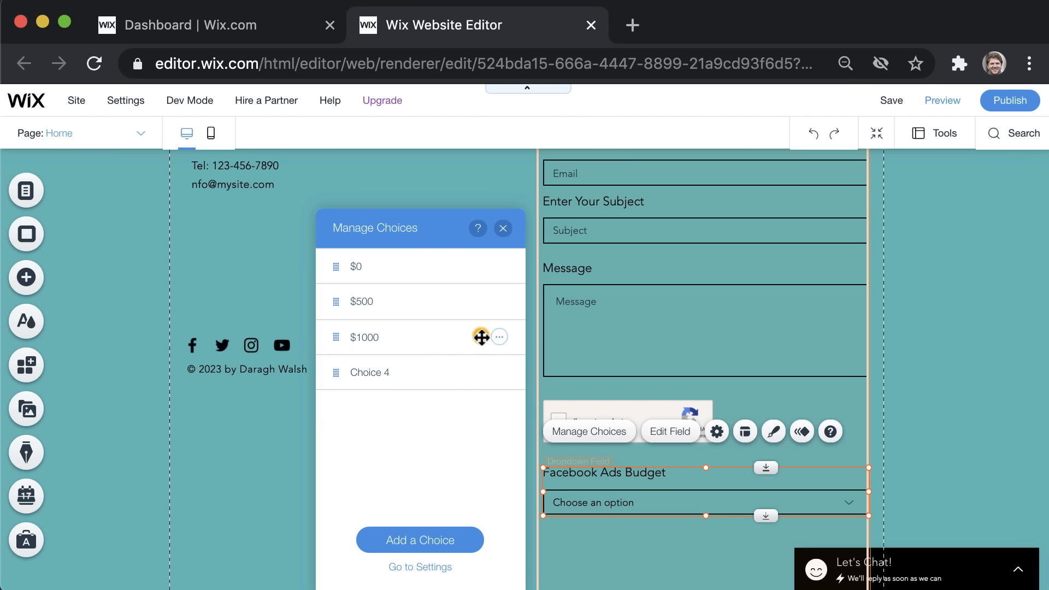
- Delete Choice 4 from the Facebook Ads Budget dropdown and finish managing its choices
left_click(500, 373)
left_click(531, 417)
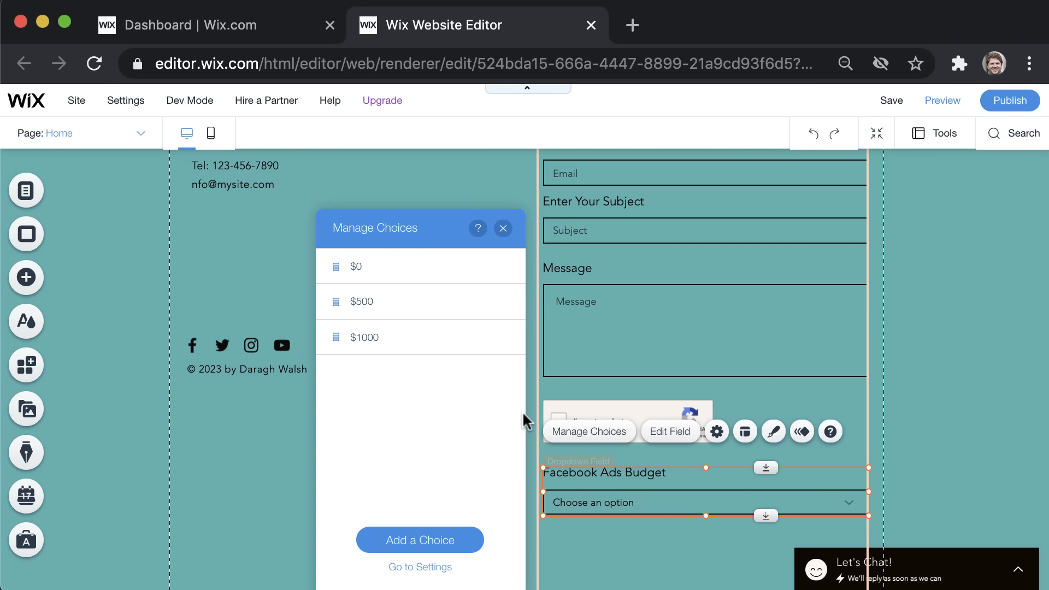
left_click(503, 228)
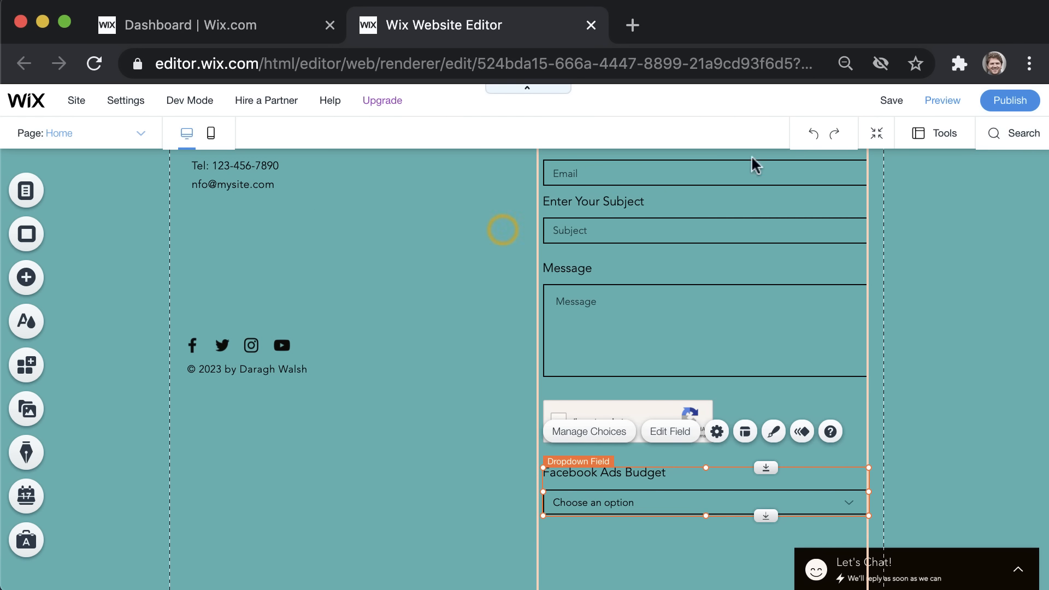
- Preview the site, test the Facebook Ads Budget dropdown by choosing $500, and return to the editor
left_click(950, 100)
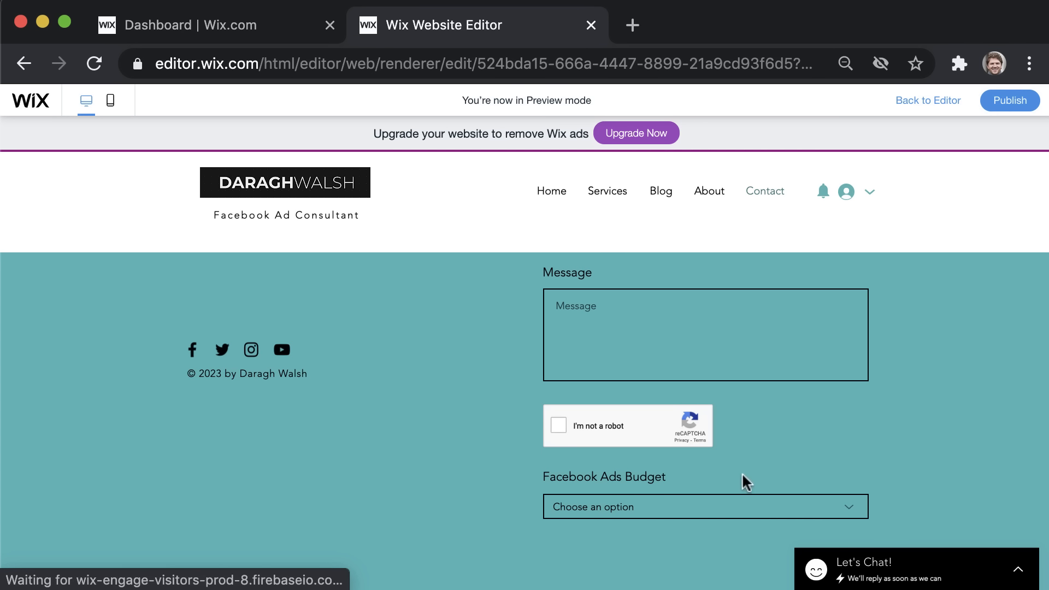
left_click(732, 504)
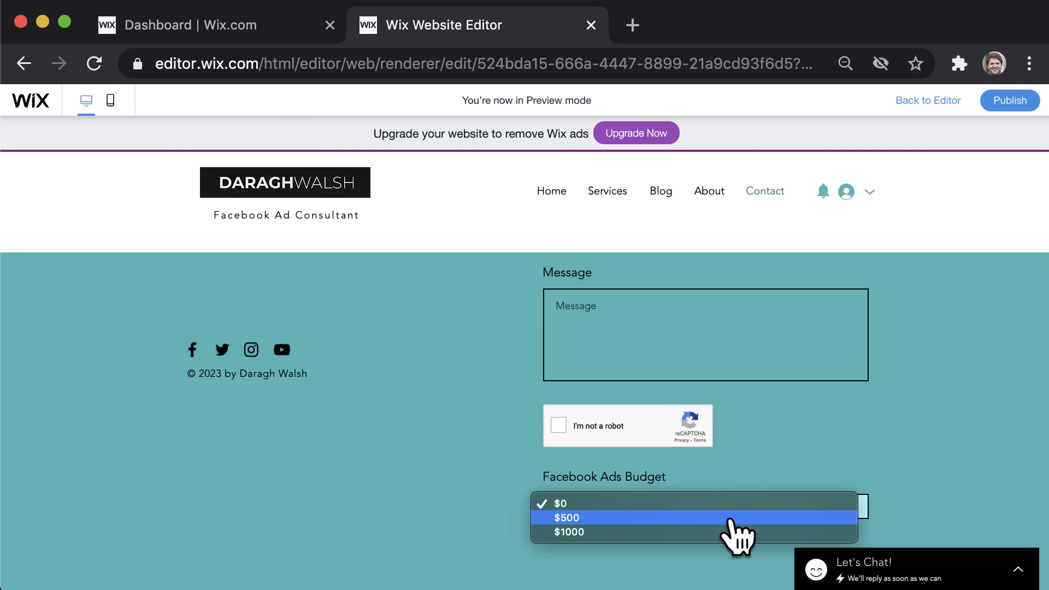
left_click(733, 517)
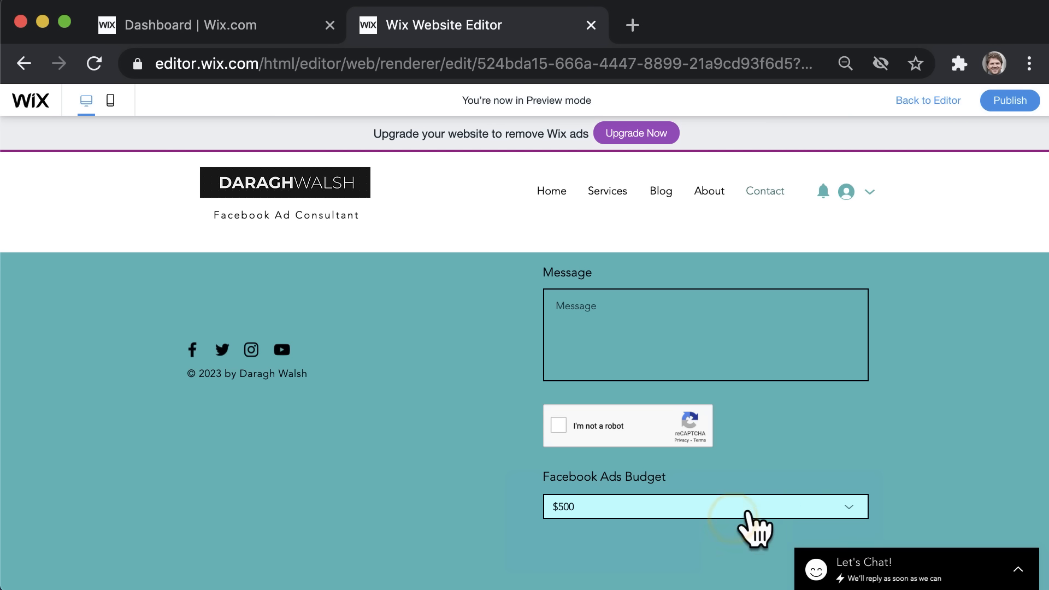
scroll(822, 467, "up", 2)
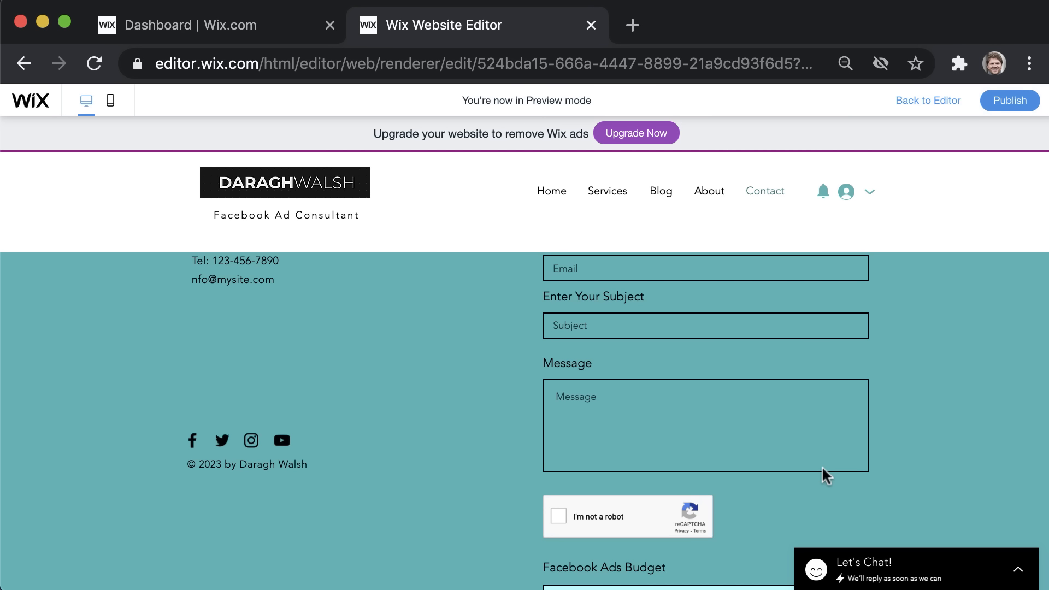
left_click(926, 101)
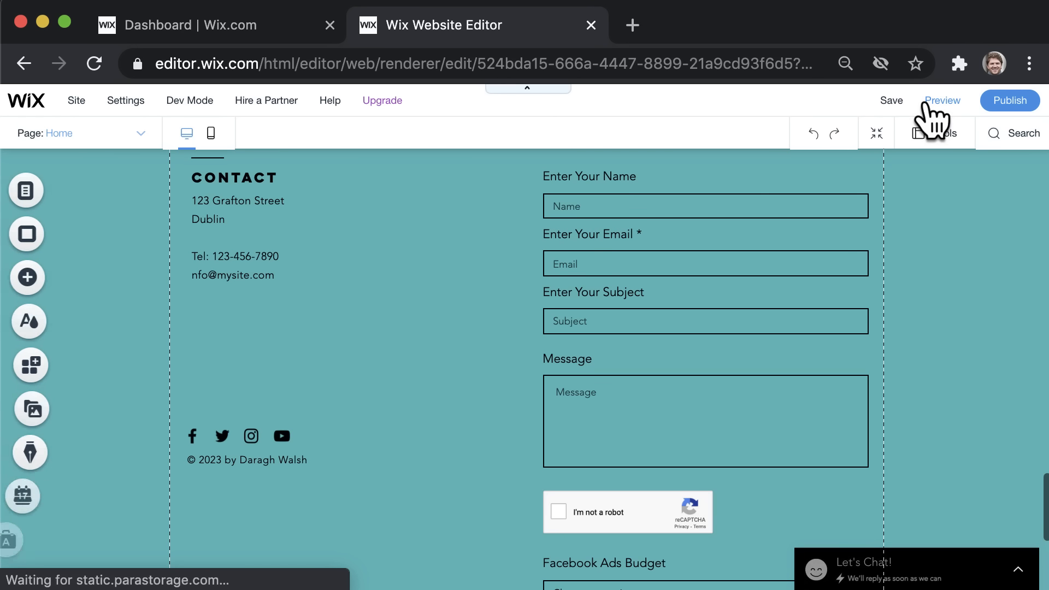
- Delete the reCAPTCHA field and the Facebook Ads Budget dropdown from the contact form
scroll(671, 511, "down", 3)
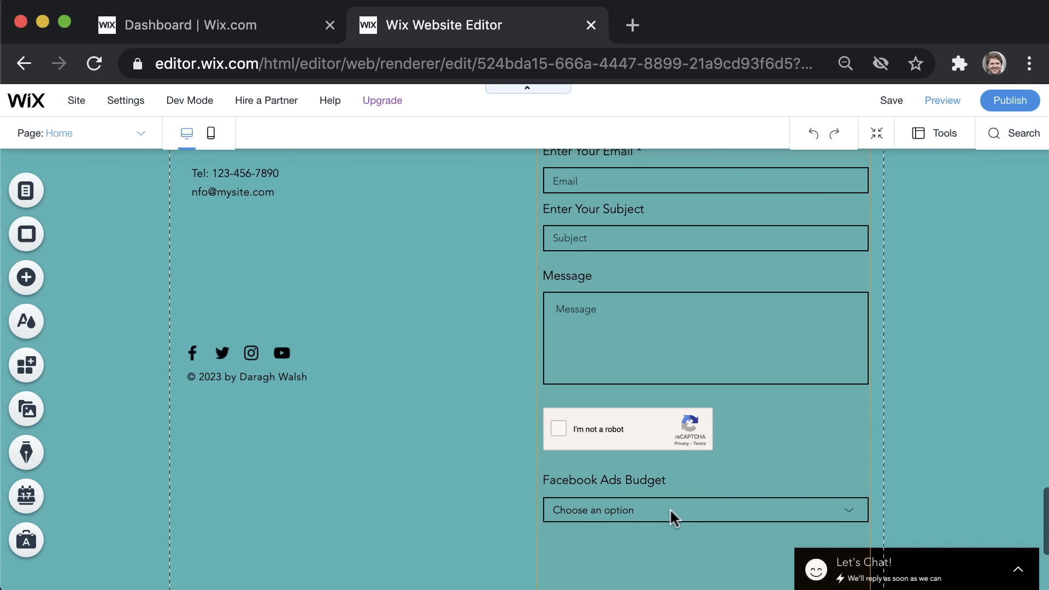
left_click(671, 511)
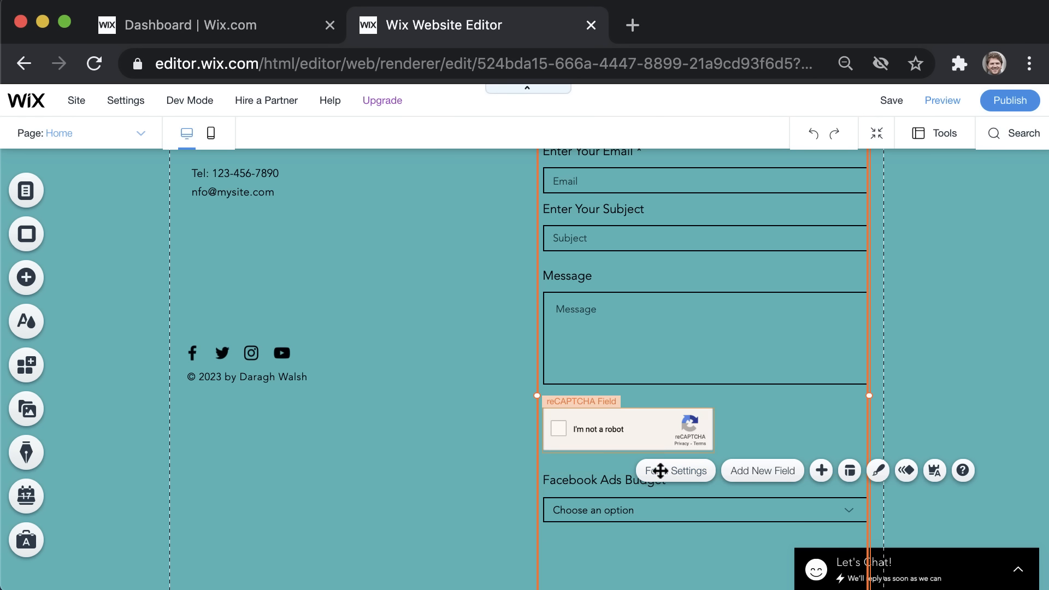
left_click(648, 429)
key("Delete")
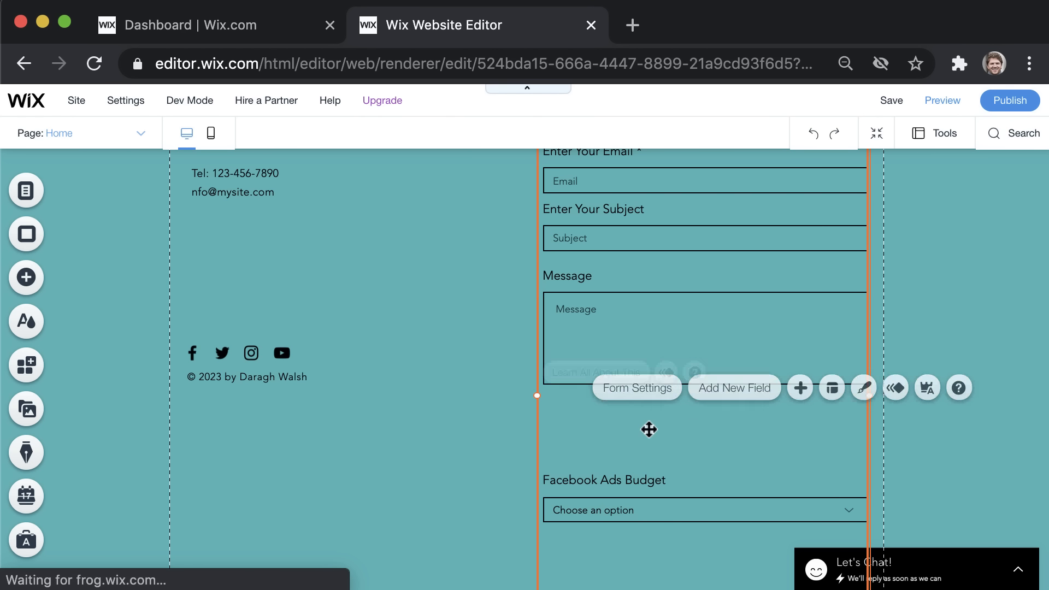
left_click(679, 509)
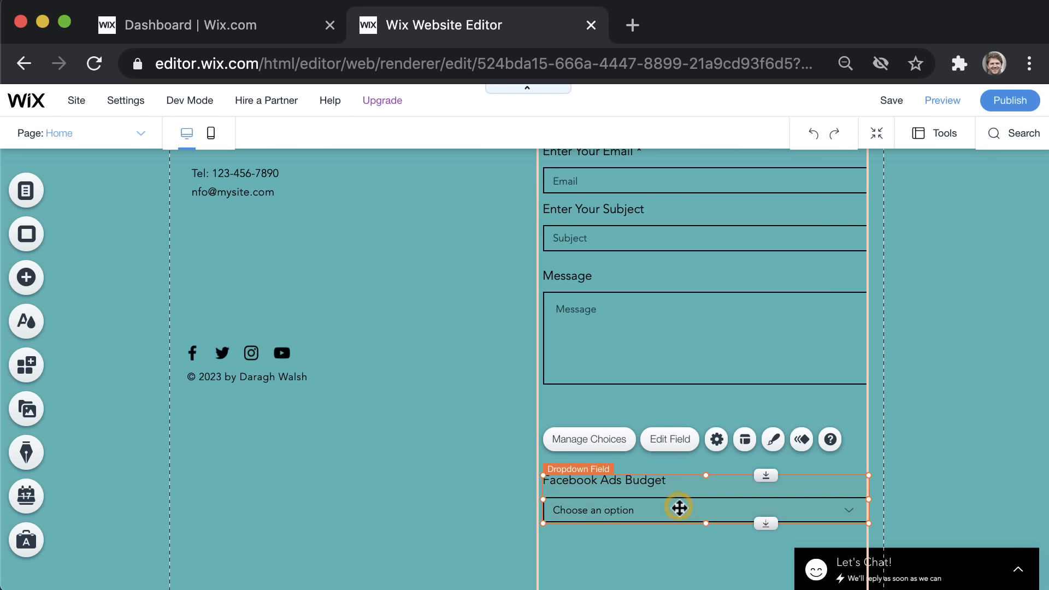
key("Delete")
scroll(481, 488, "up", 3)
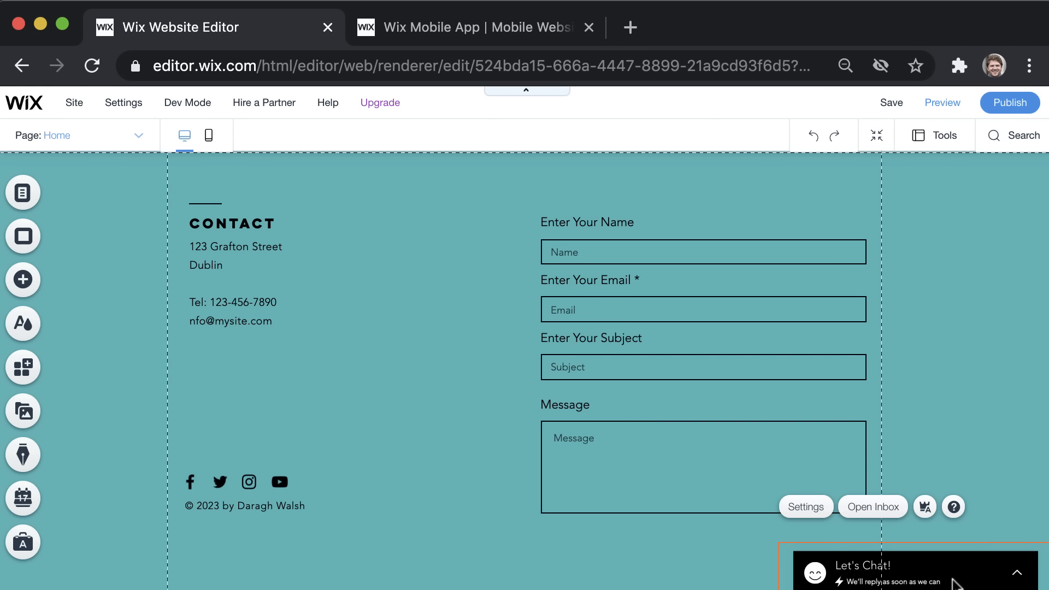
- Preview the site, expand and collapse the Let's Chat! box, and return to the editor
left_click(951, 104)
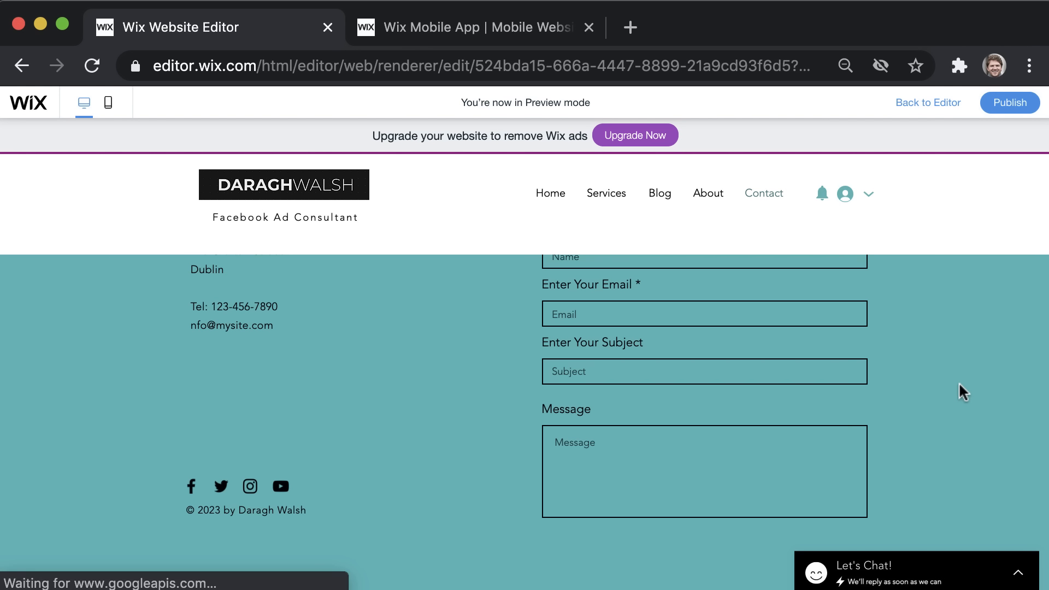
left_click(1018, 572)
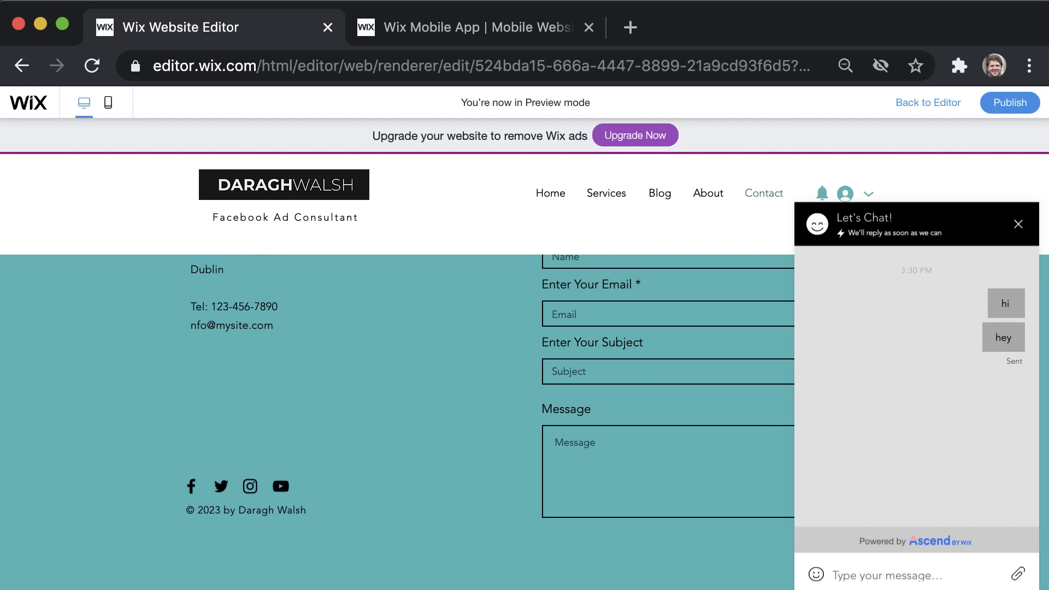
left_click(1019, 224)
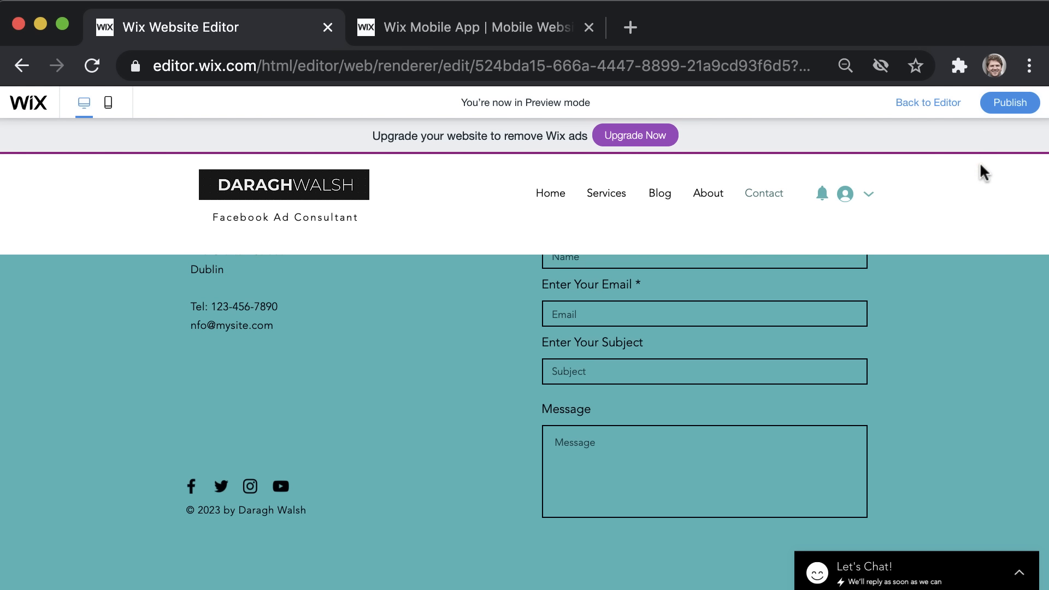
left_click(943, 105)
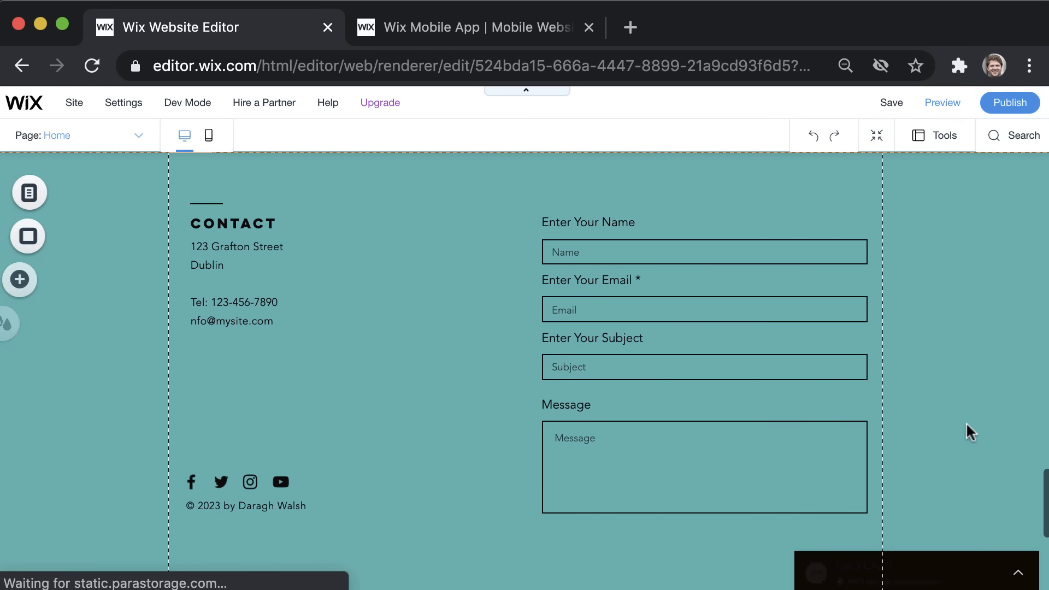
- Examine the Wix Chat options, including the visitors chat settings, the upgrade offer and the main quick actions
left_click(962, 572)
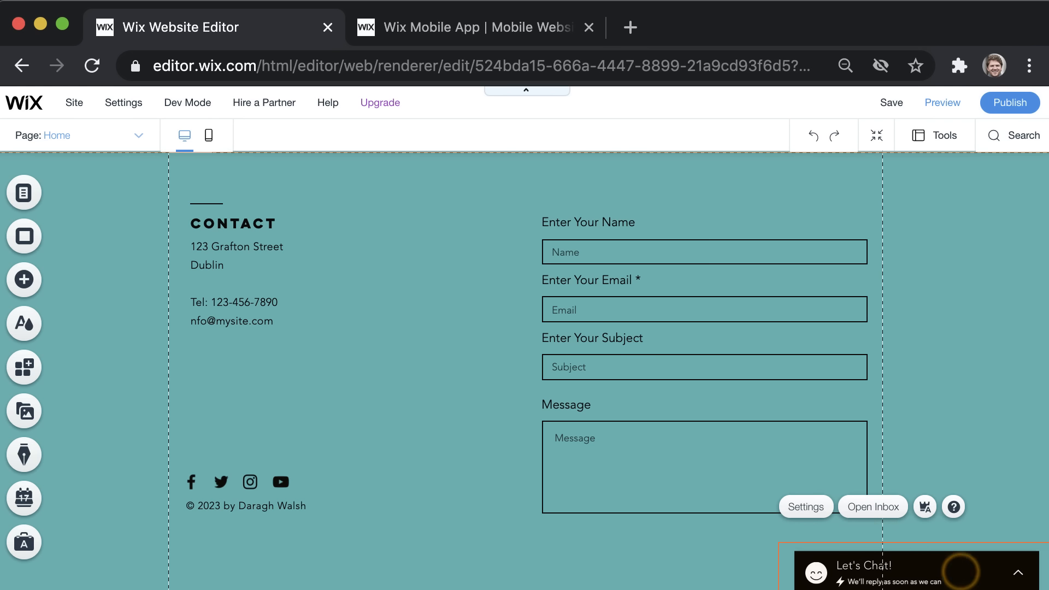
left_click(805, 511)
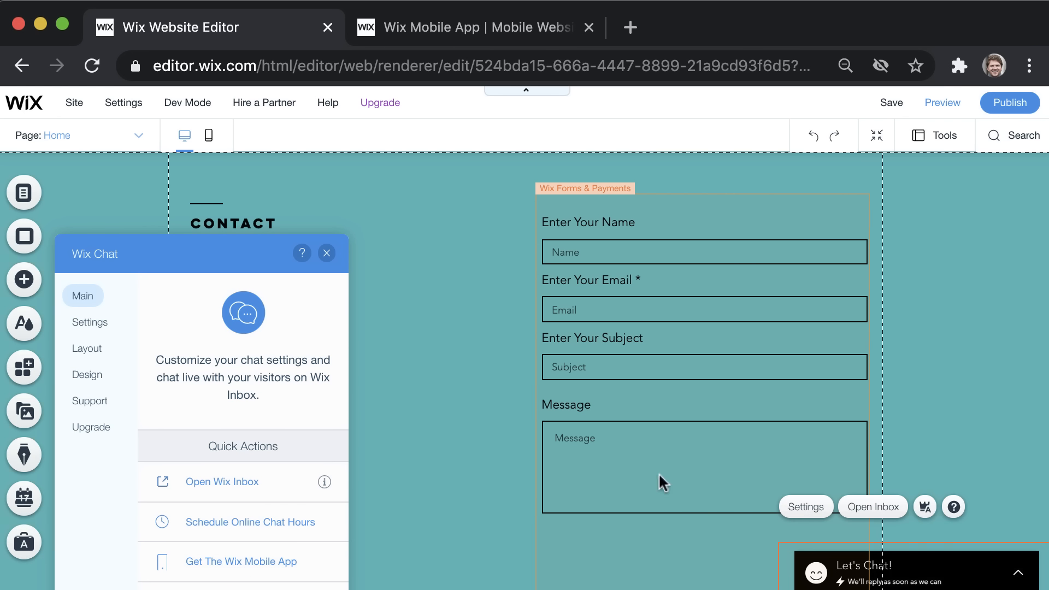
left_click(87, 327)
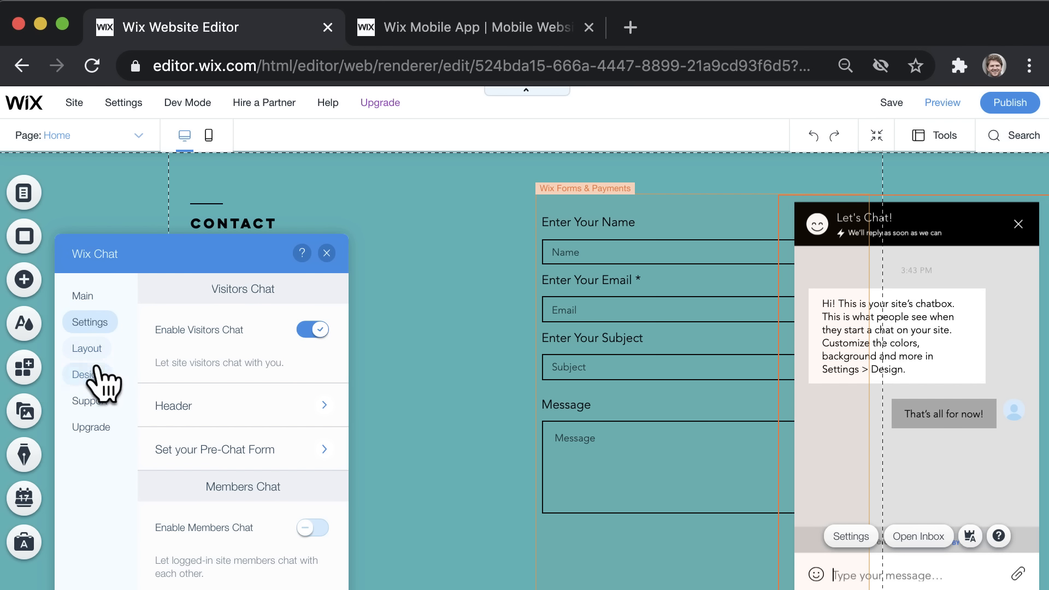
left_click(87, 428)
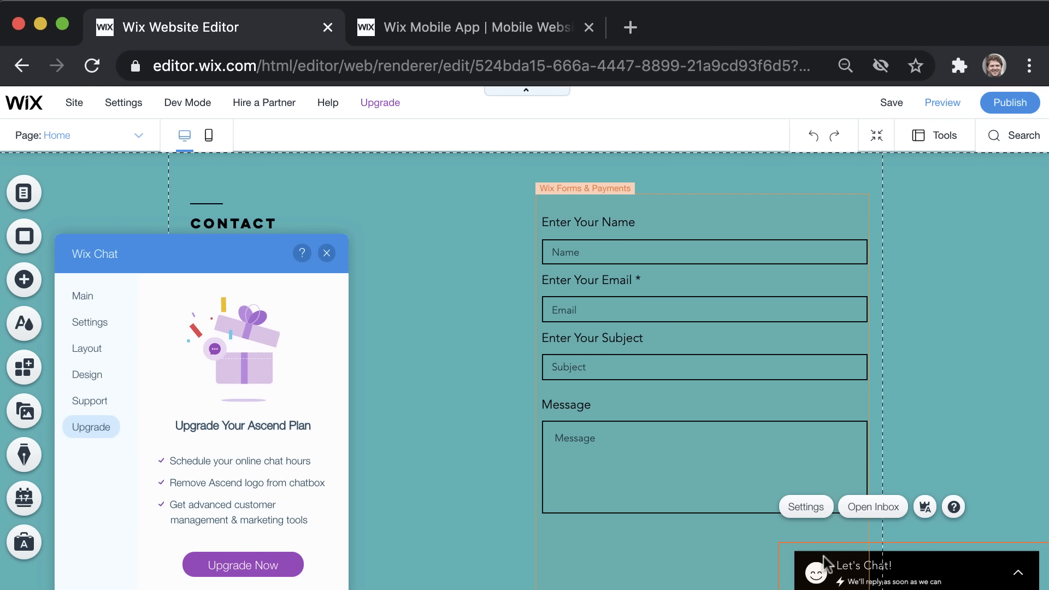
left_click(89, 296)
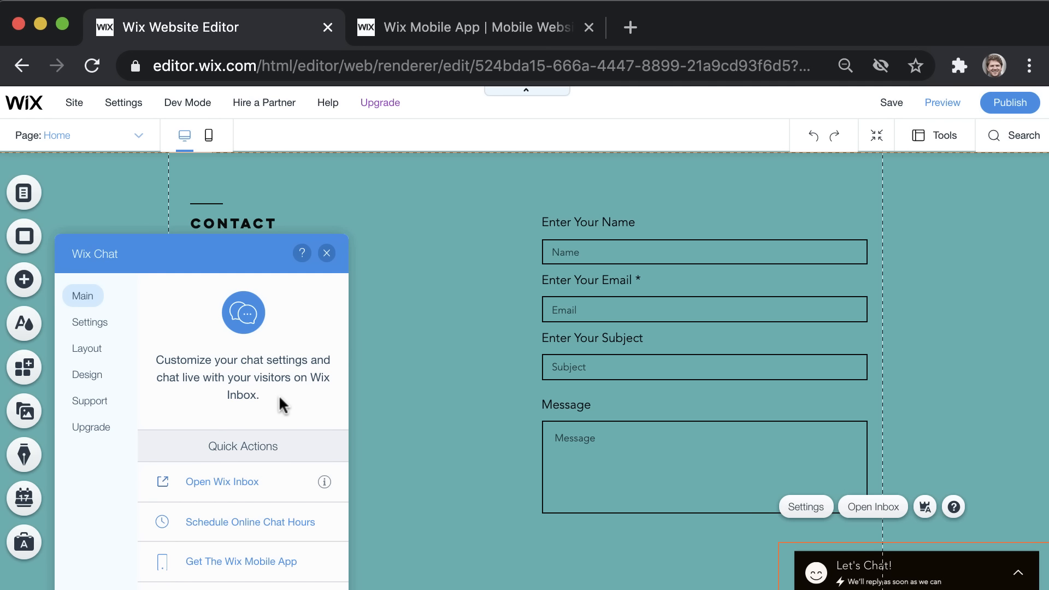
- View the Wix Mobile App page from the chat quick actions, then return to the editor and close the Wix Chat options
left_click(246, 560)
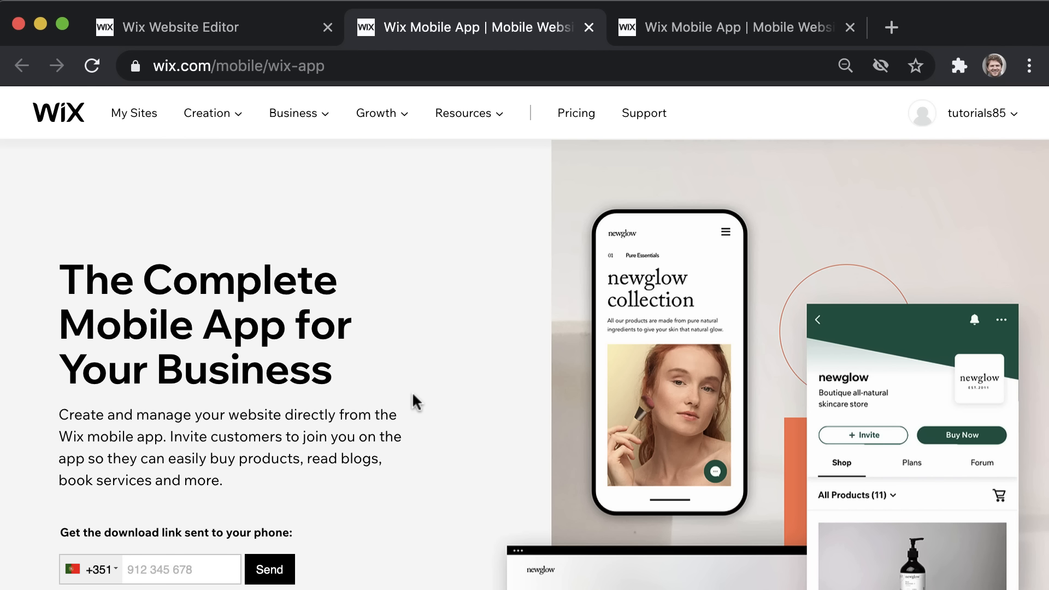
left_click(245, 27)
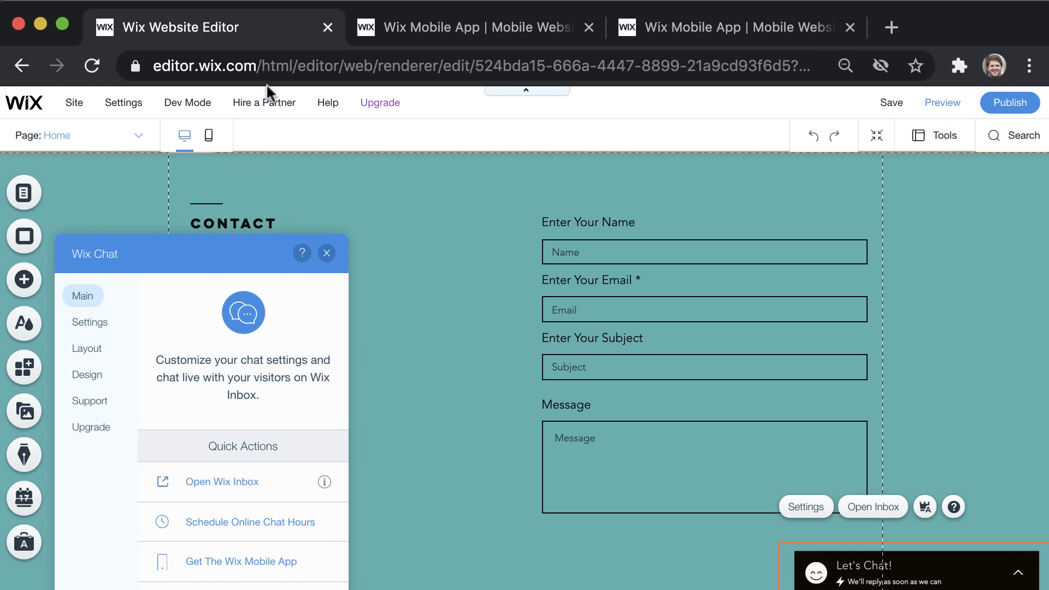
left_click(327, 253)
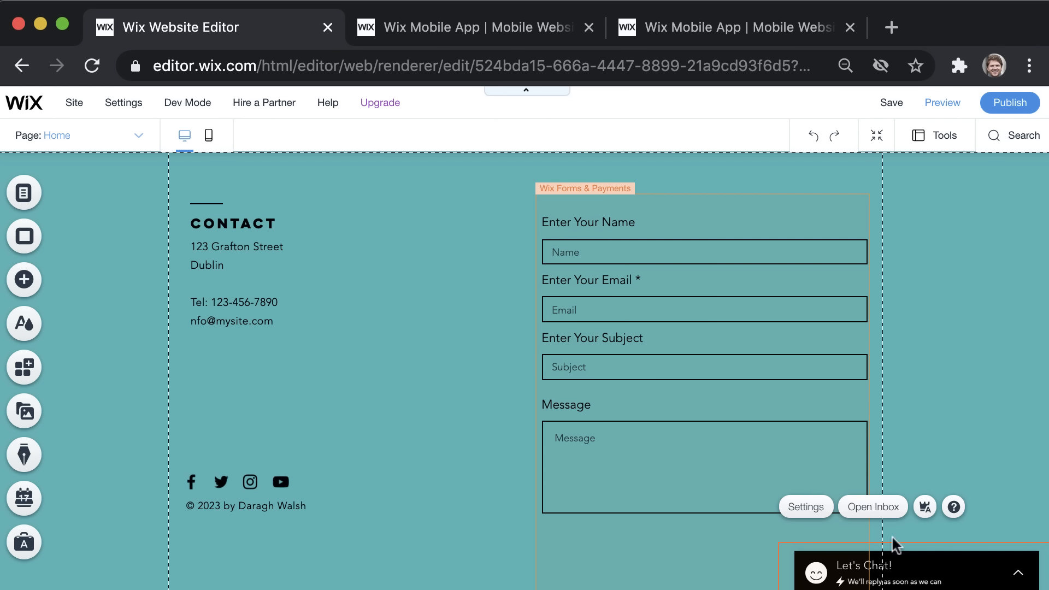
- Delete the Let's Chat! box from the site
left_click(942, 564)
key("Delete")
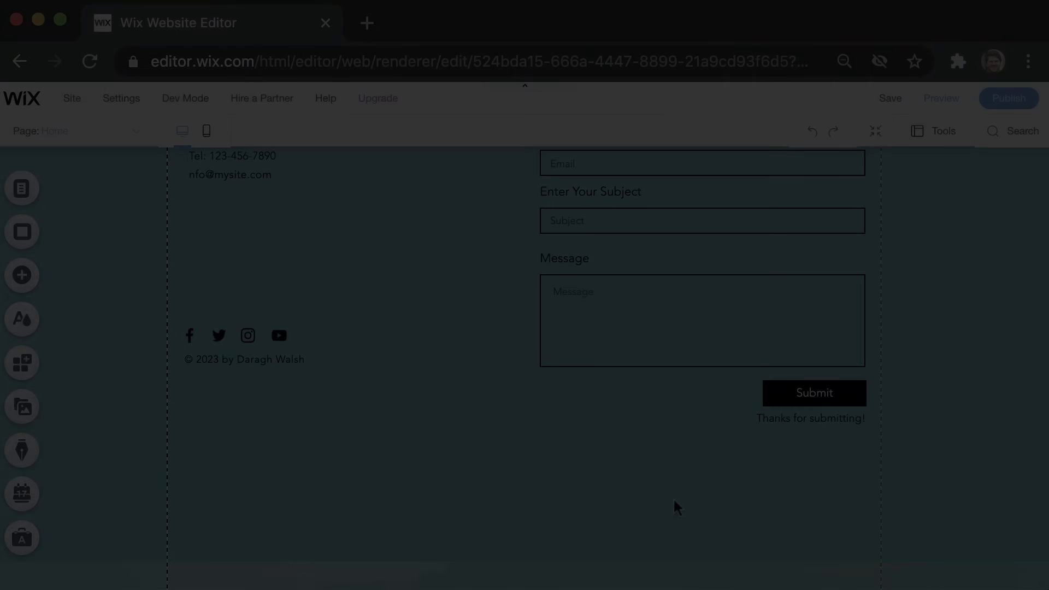
- Look over the home page down to its contact form, then switch the editor to the Blog main page
scroll(673, 497, "up", 20)
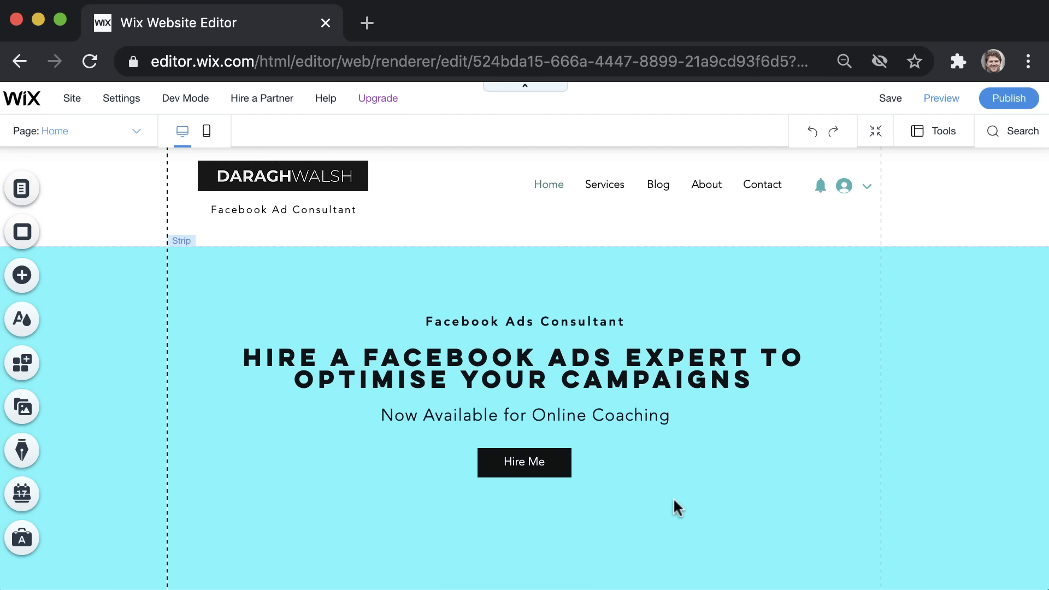
scroll(673, 497, "down", 15)
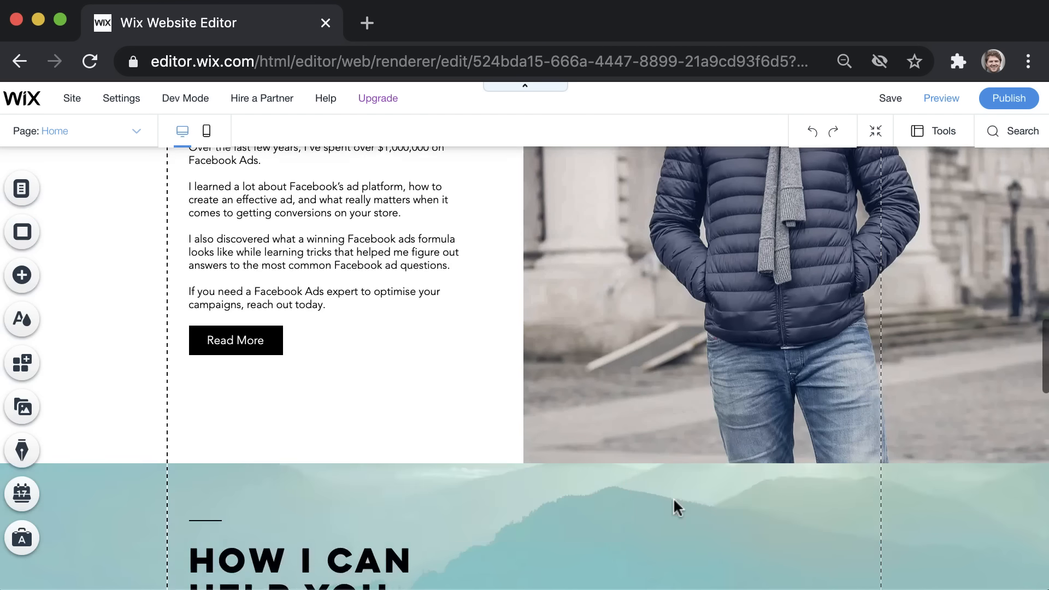
scroll(673, 497, "down", 20)
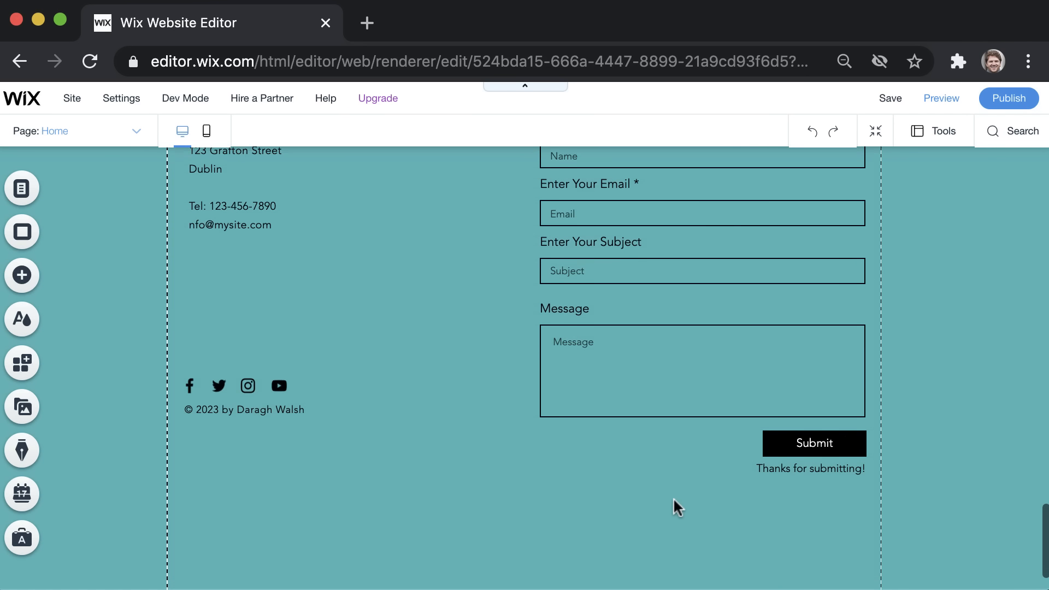
scroll(674, 497, "up", 15)
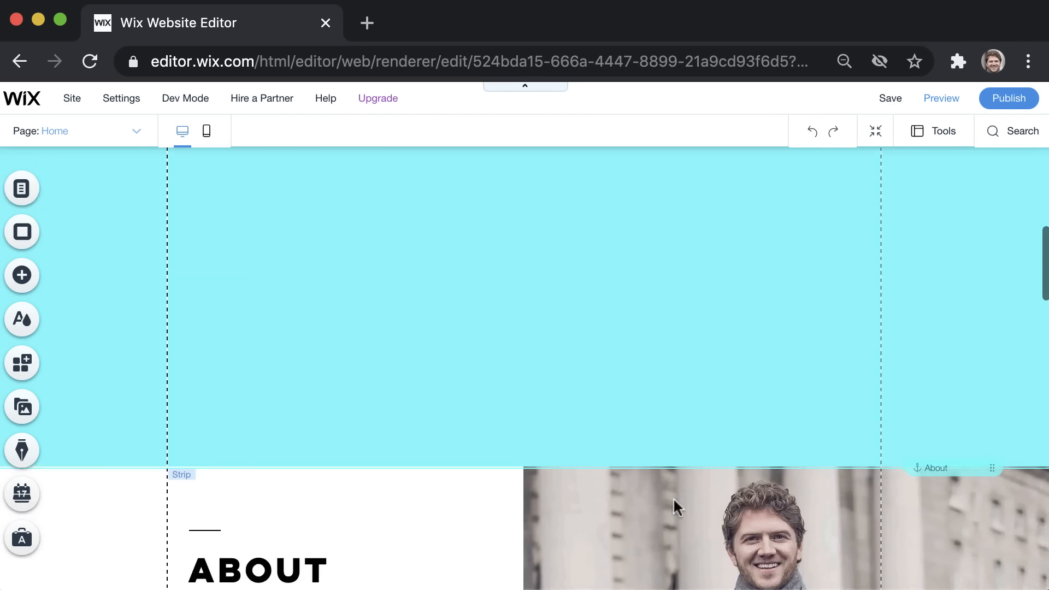
scroll(673, 497, "up", 5)
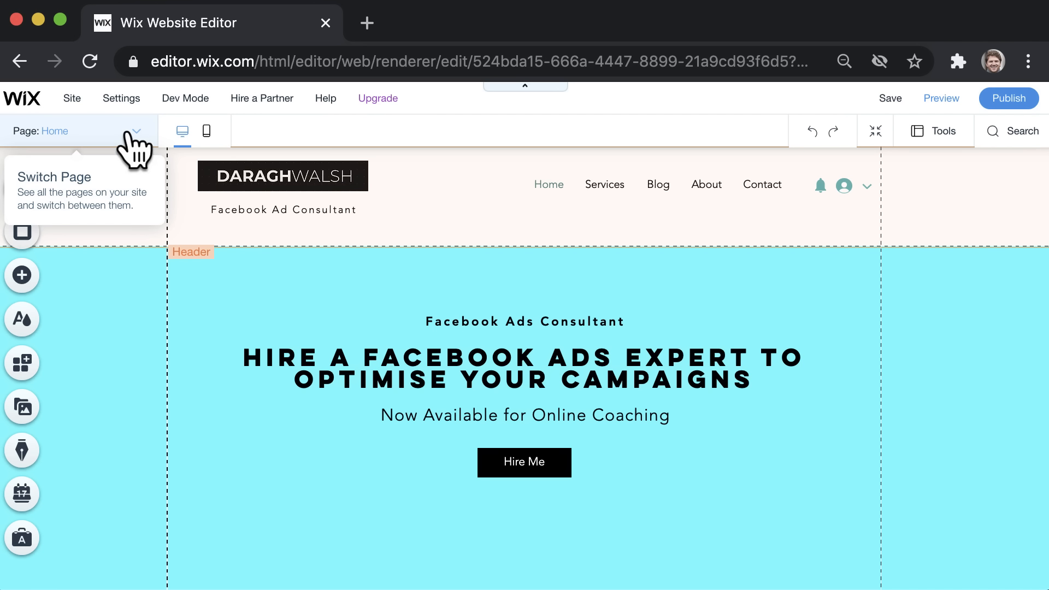
left_click(134, 134)
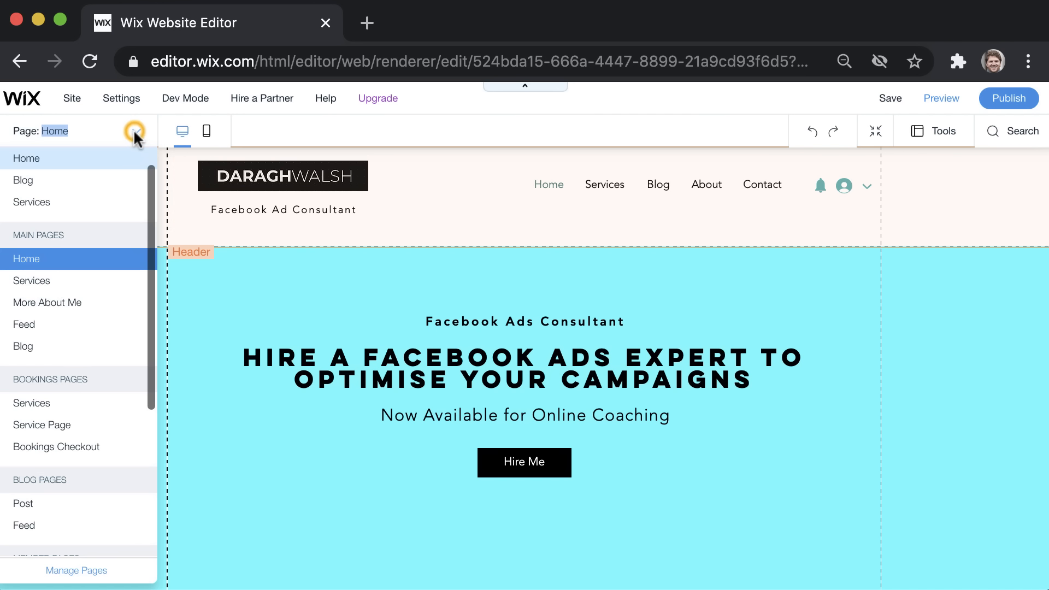
left_click(102, 348)
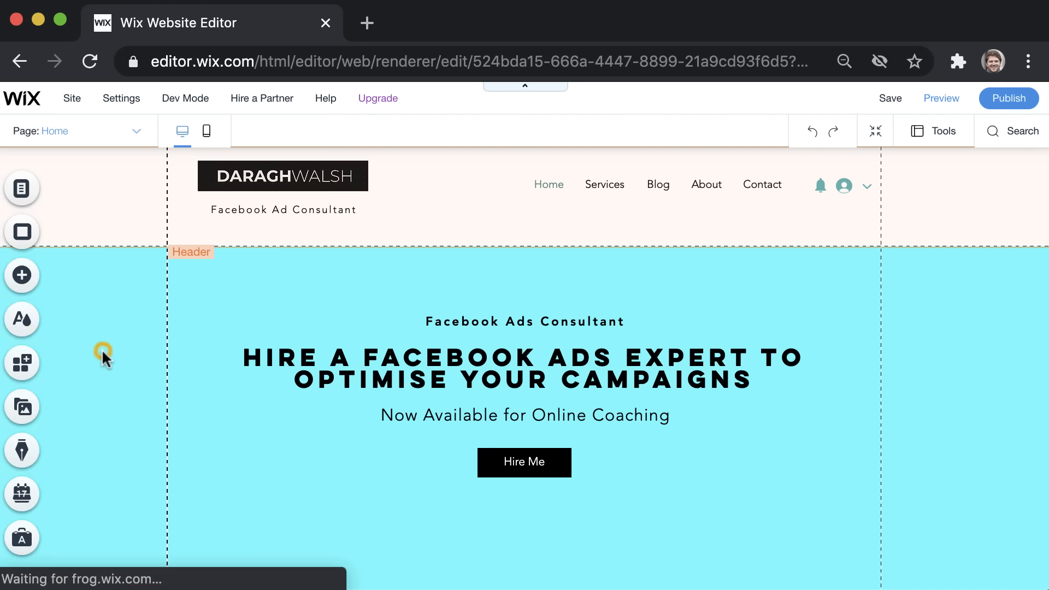
- Look over the Blog page from its header down to the contact form, then open the post manager for the post list
scroll(102, 348, "down", 5)
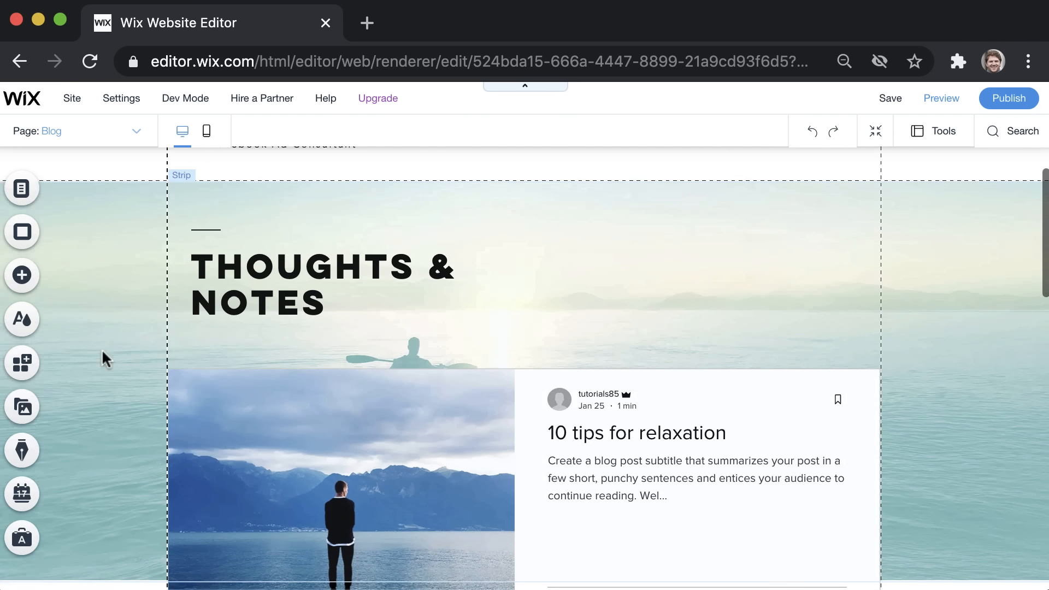
scroll(102, 348, "down", 10)
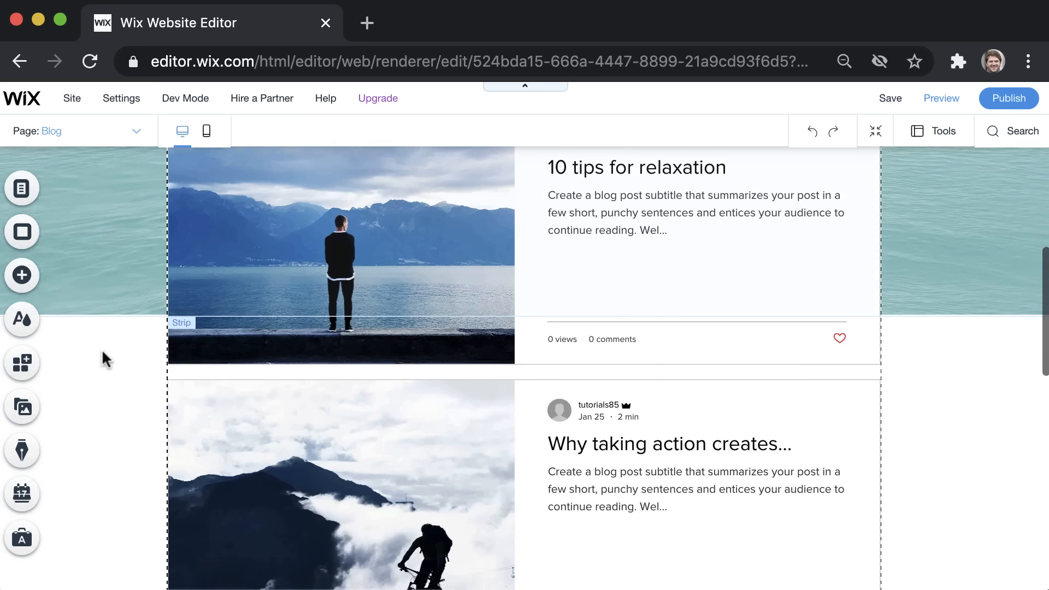
scroll(102, 349, "down", 4)
scroll(101, 348, "up", 12)
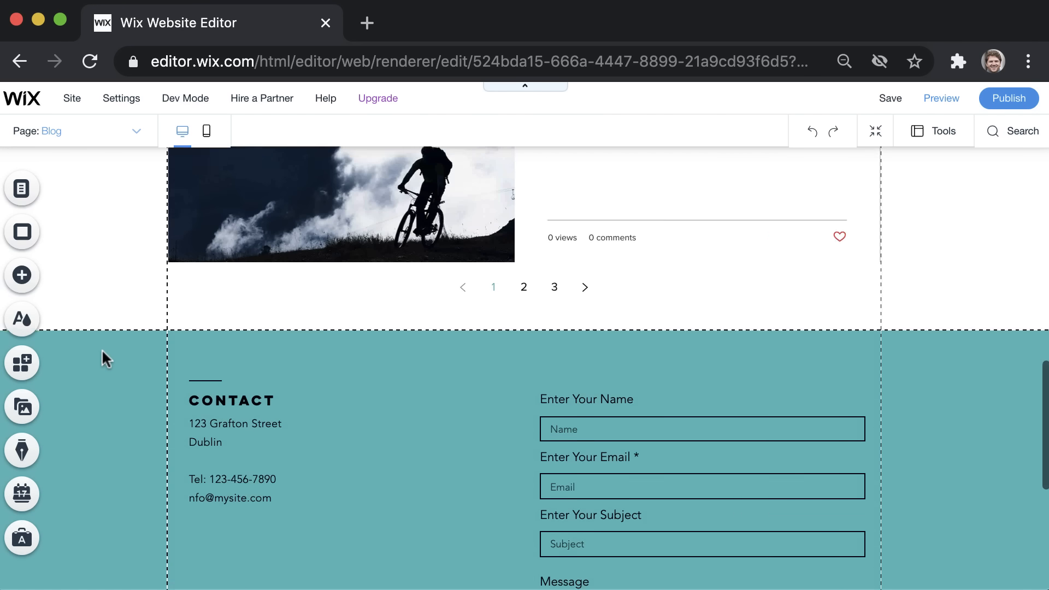
scroll(102, 348, "up", 3)
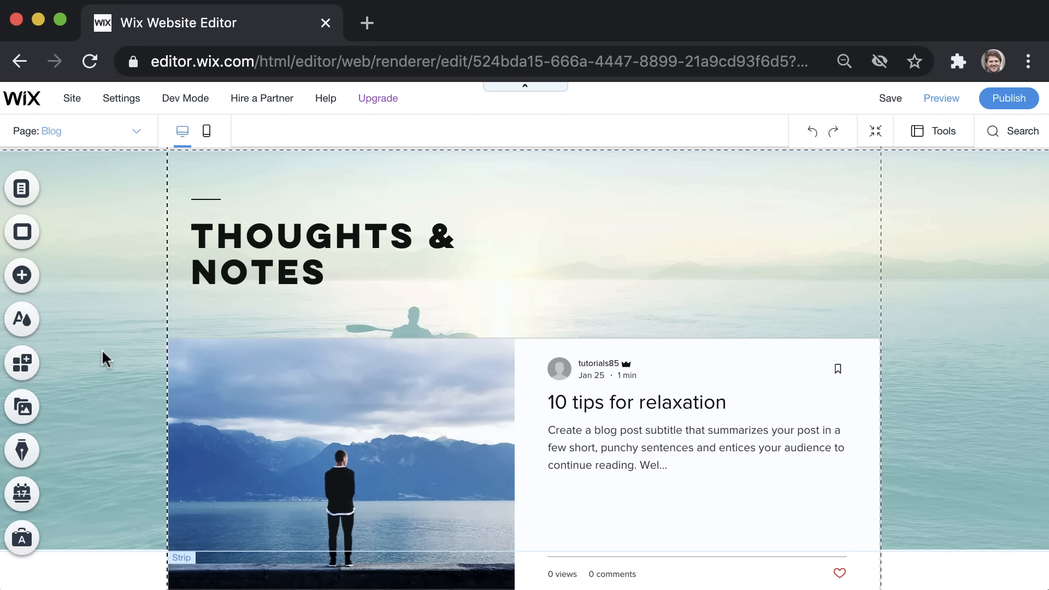
left_click(315, 381)
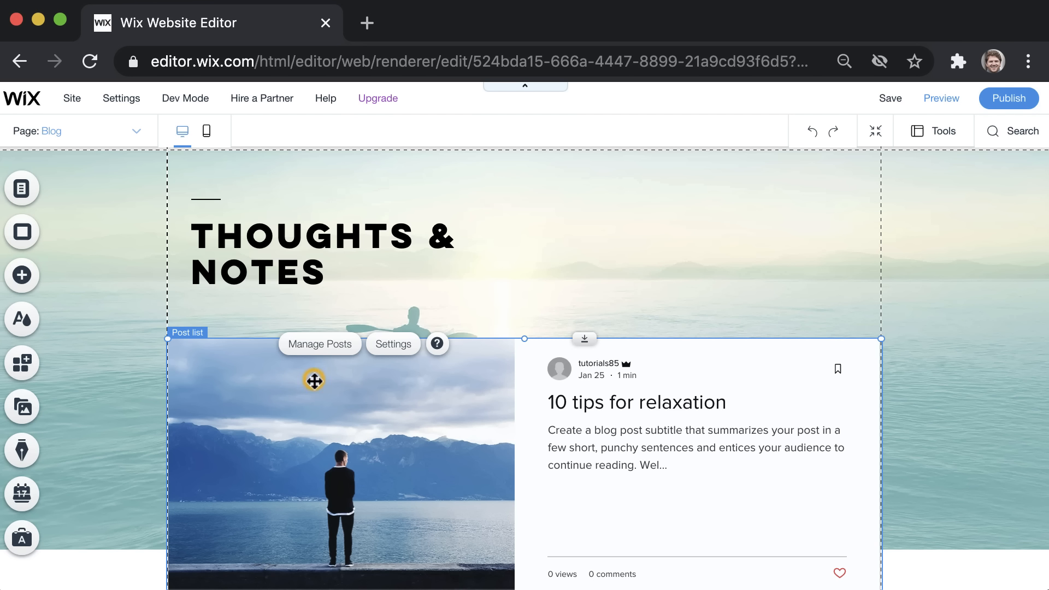
left_click(318, 343)
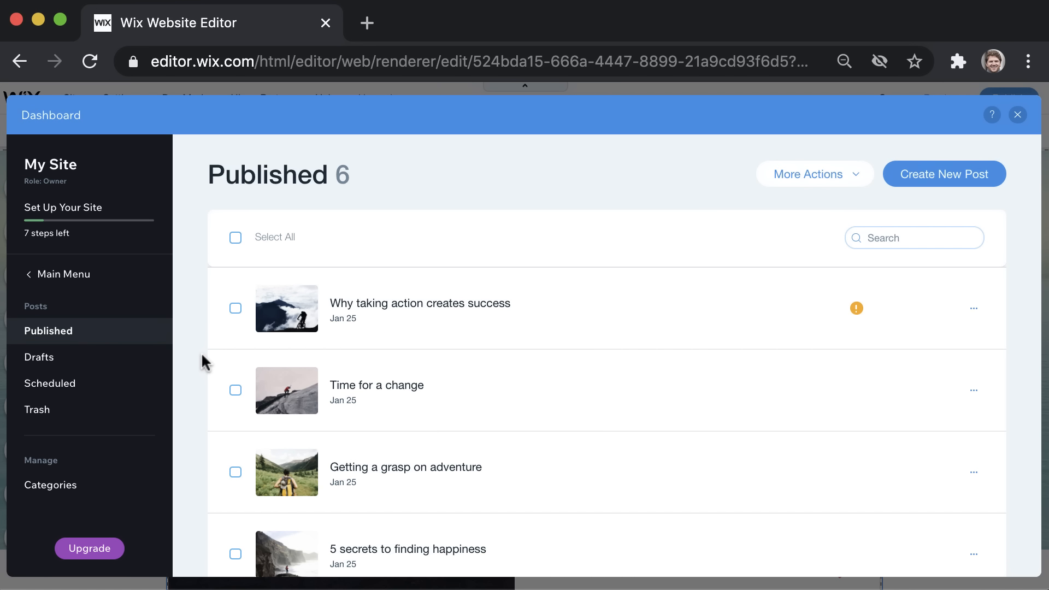
- Look through the published posts and open "Why taking action creates success" for editing
scroll(201, 352, "down", 5)
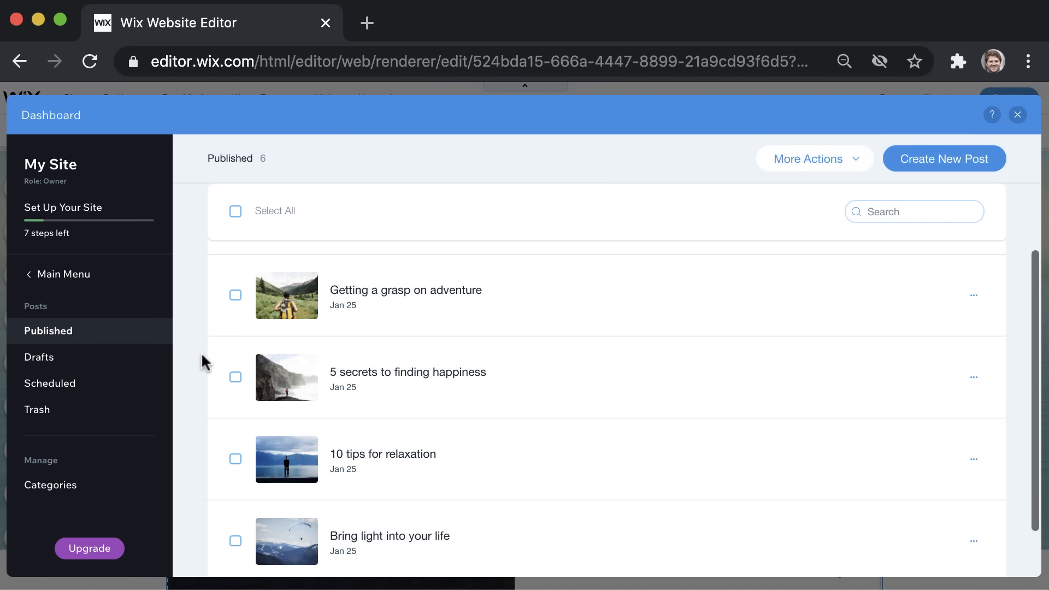
scroll(201, 352, "up", 3)
scroll(201, 351, "up", 2)
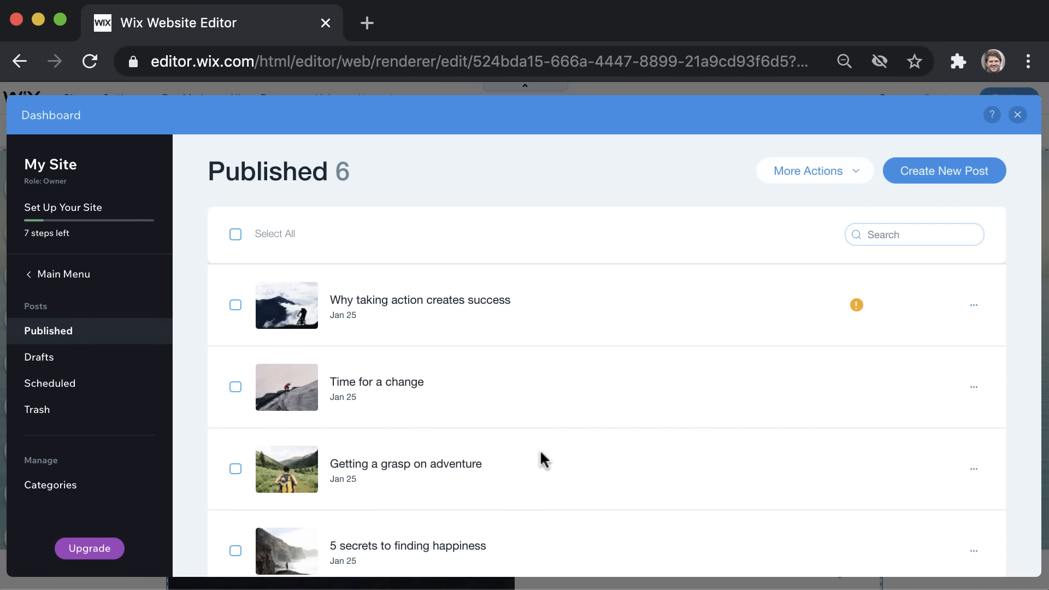
left_click(561, 297)
left_click(924, 305)
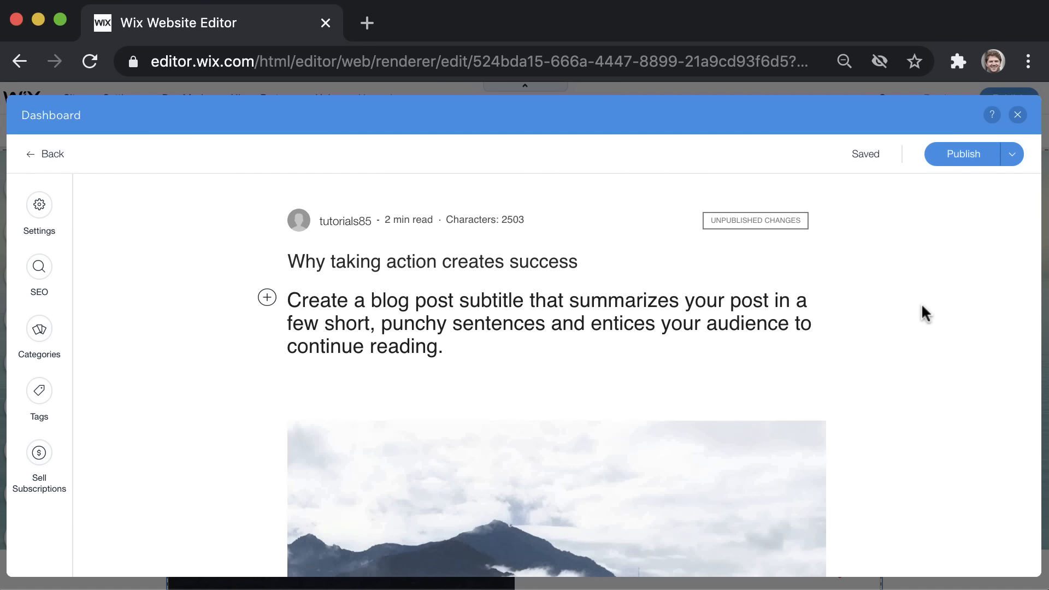
- Change the blog post's title to "Facebook for Dropshipping: The Ultimate Guide"
left_click(478, 259)
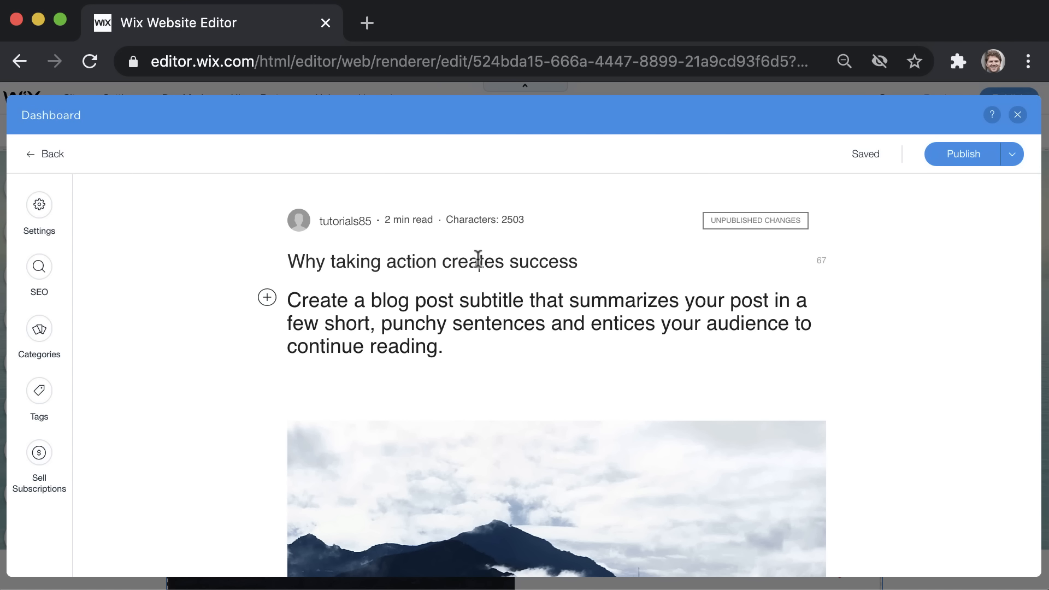
left_click_drag(575, 261, 291, 259)
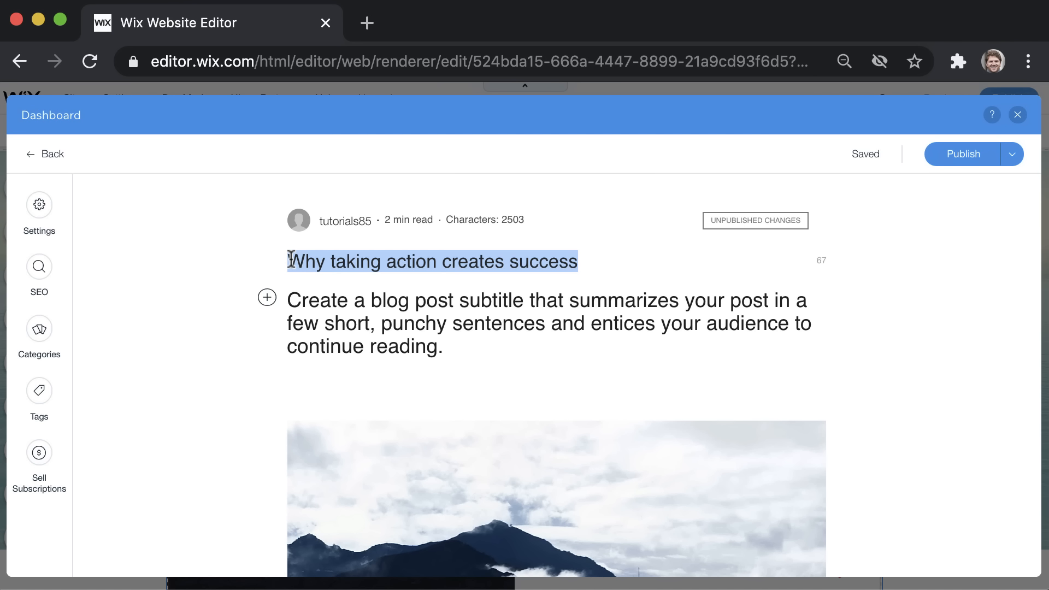
type("Faceb")
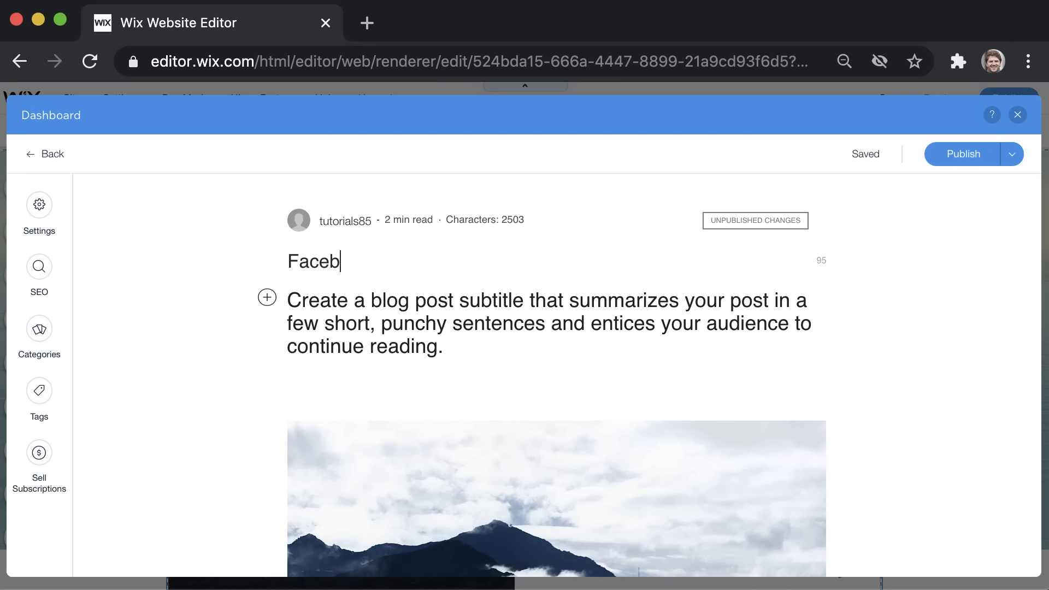
type("ook for Dr")
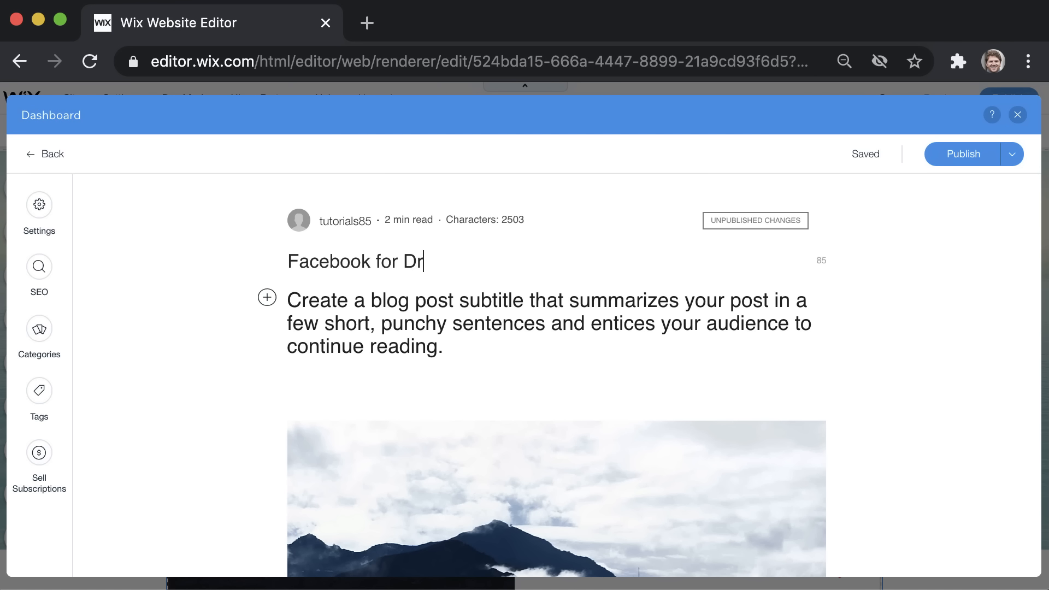
type("opshhiping")
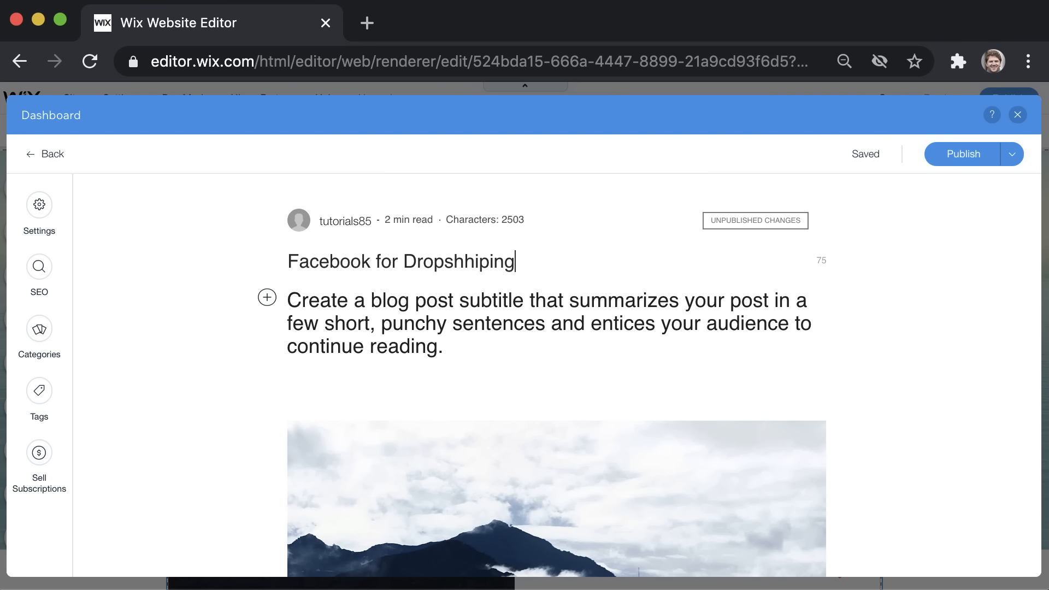
key("BackSpace")
key("BackSpace")
key("BackSpace")
key("BackSpace")
key("BackSpace")
key("BackSpace")
type("ippng")
key("BackSpace")
key("BackSpace")
type("ing: The U")
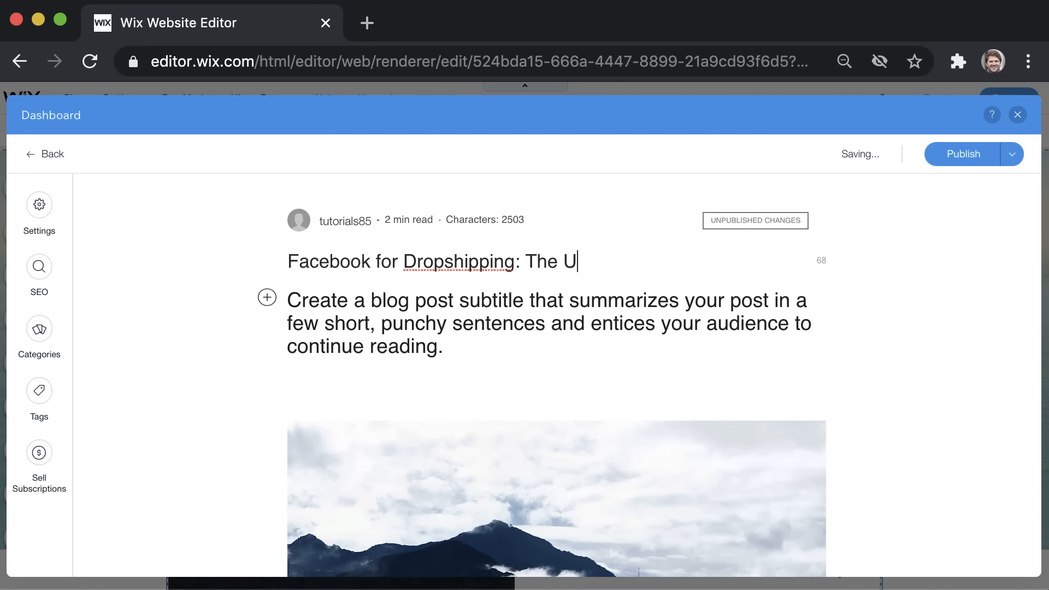
type("ltimate Guide")
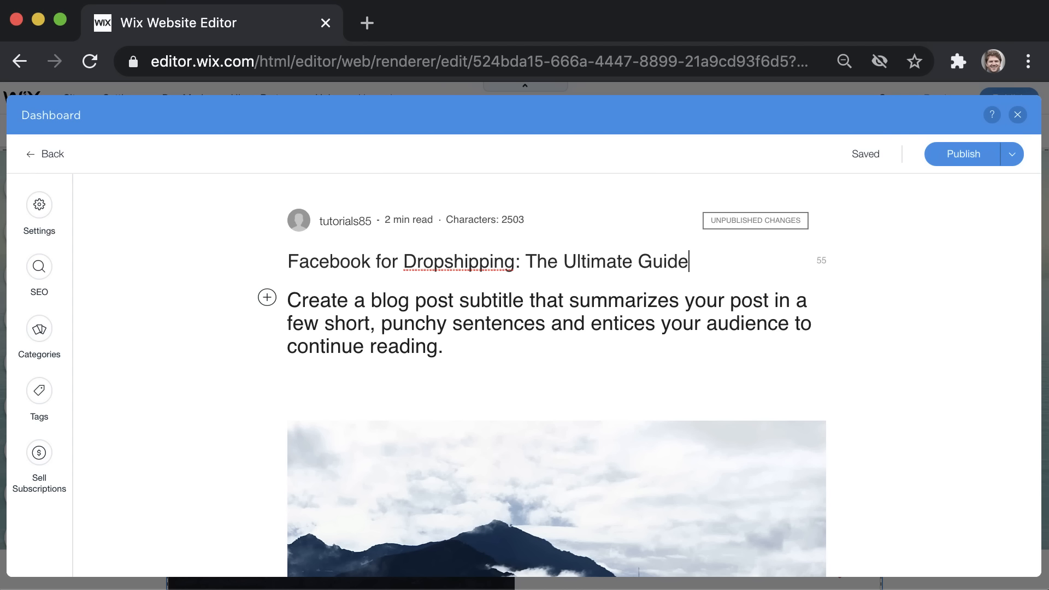
- Replace the post's subtitle with "50 Ways to Get Dropshipping Sales with Facebook Ads. Avoid the Mistakes That Cost Beginners a Fortune!"
left_click(457, 257)
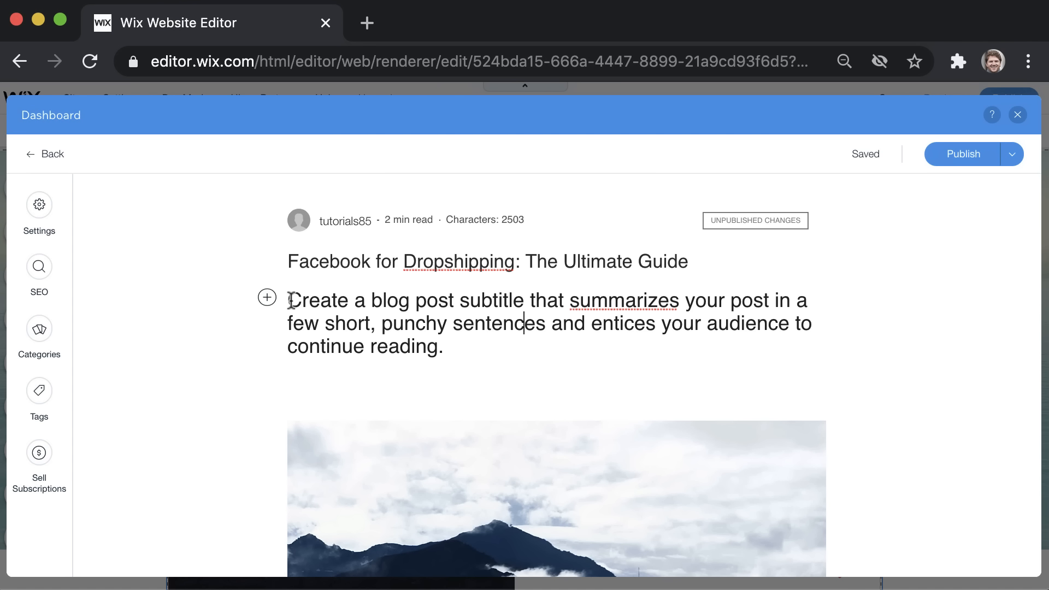
left_click_drag(291, 300, 423, 336)
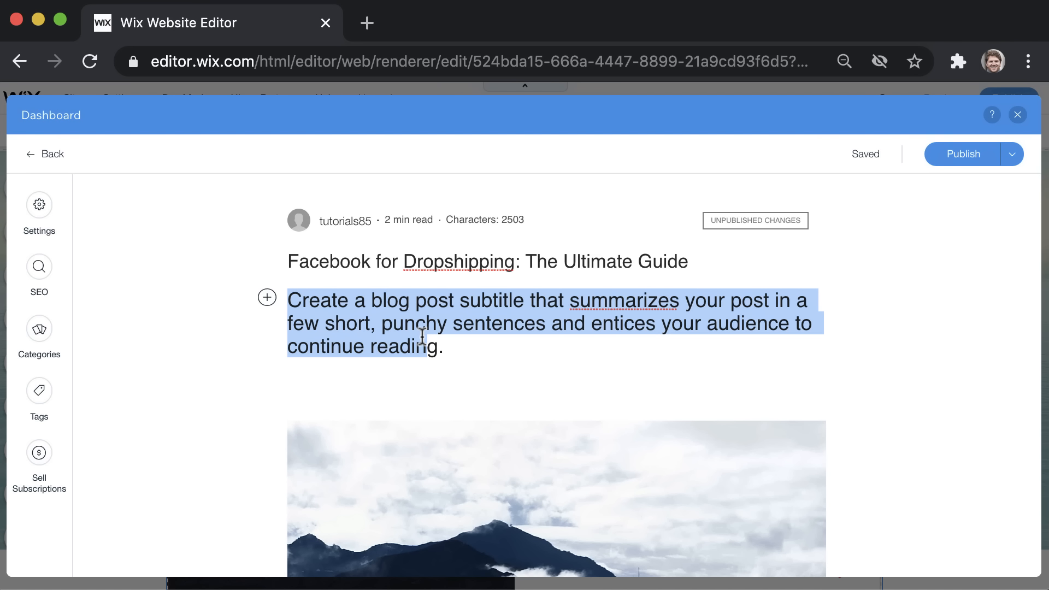
left_click(422, 336)
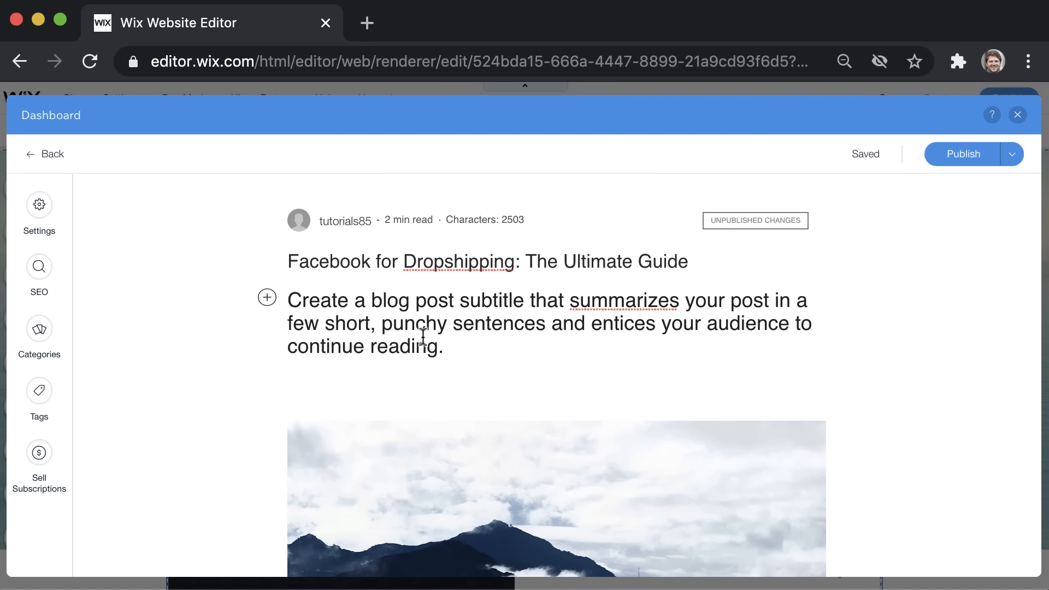
left_click_drag(445, 347, 292, 299)
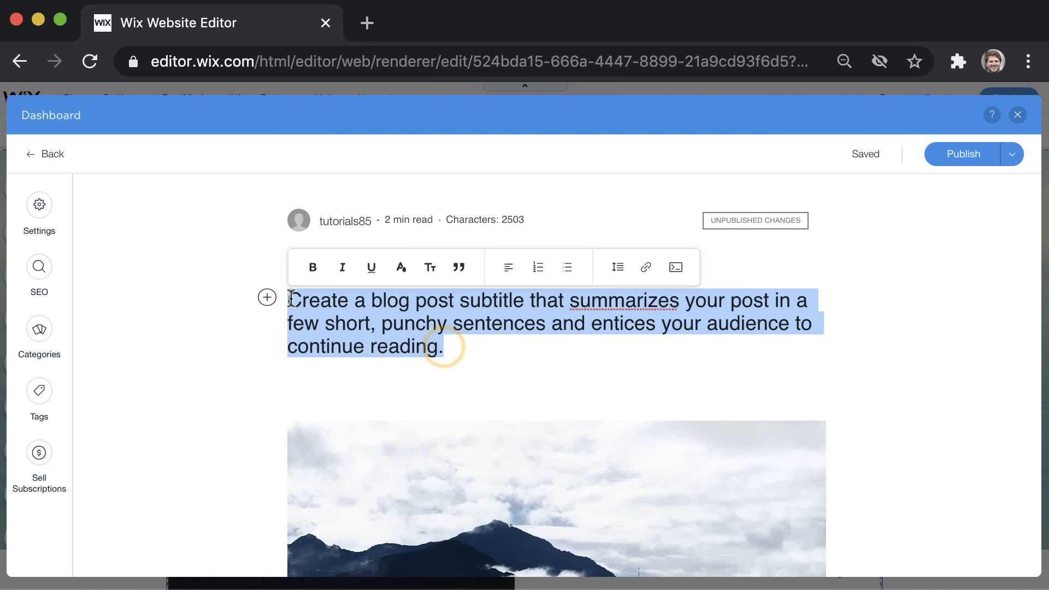
type("Facebook for Dropshipping: The Ultimate Guide 50 Ways to Get Dropshipping Sales with Facebook Ads. Avoid the Mistakes That Cost Beginners a Fortune!")
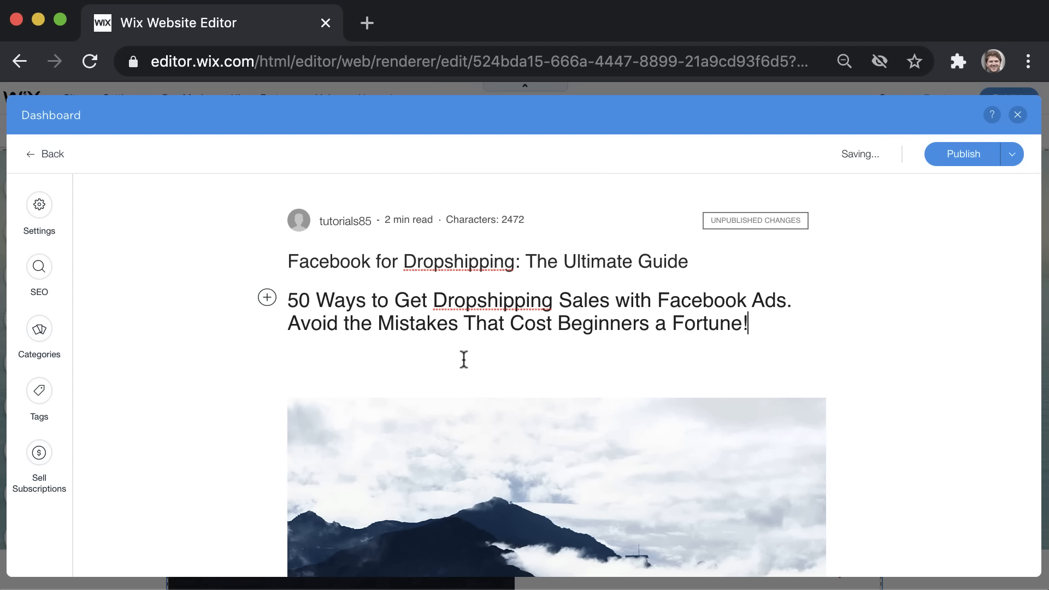
- Replace the mountain cyclist image in the post with facebook-for-ecommerce.jpg, uploading it to the site files
scroll(464, 360, "down", 5)
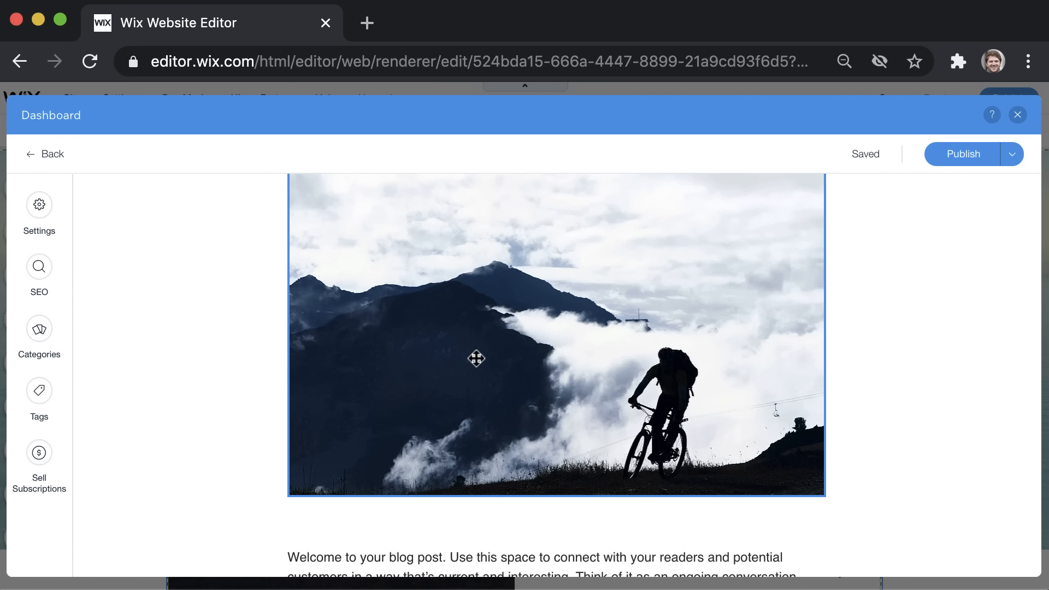
left_click(476, 358)
scroll(476, 358, "up", 2)
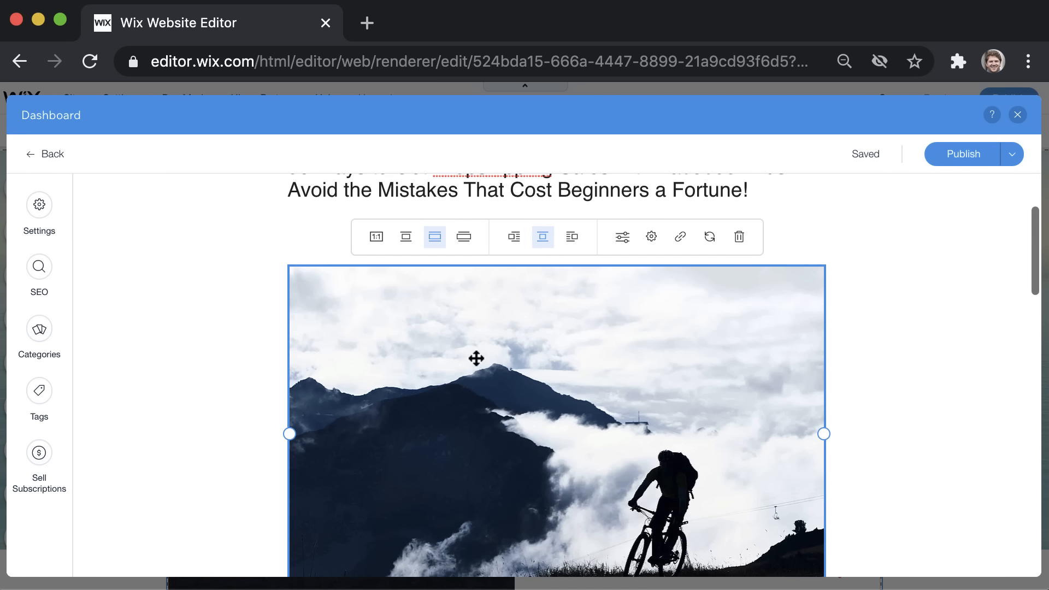
left_click(710, 237)
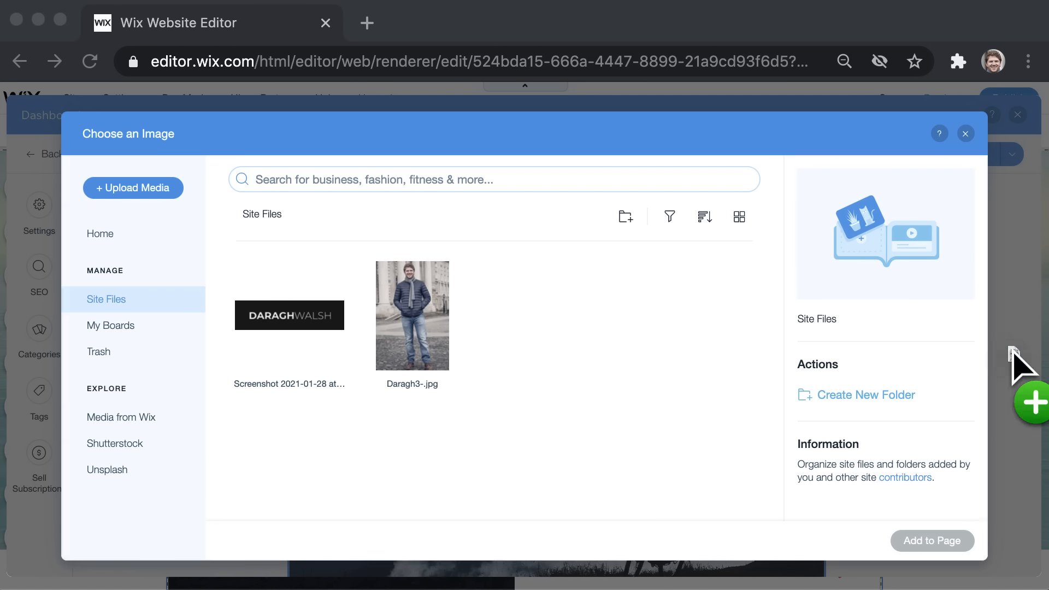
left_click_drag(1011, 356, 616, 334)
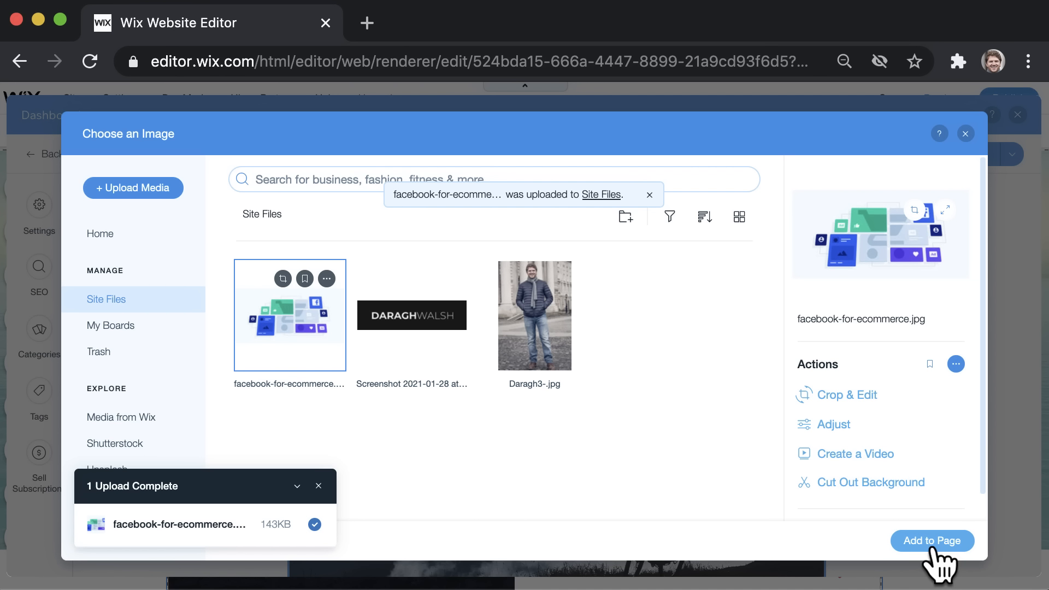
left_click(933, 543)
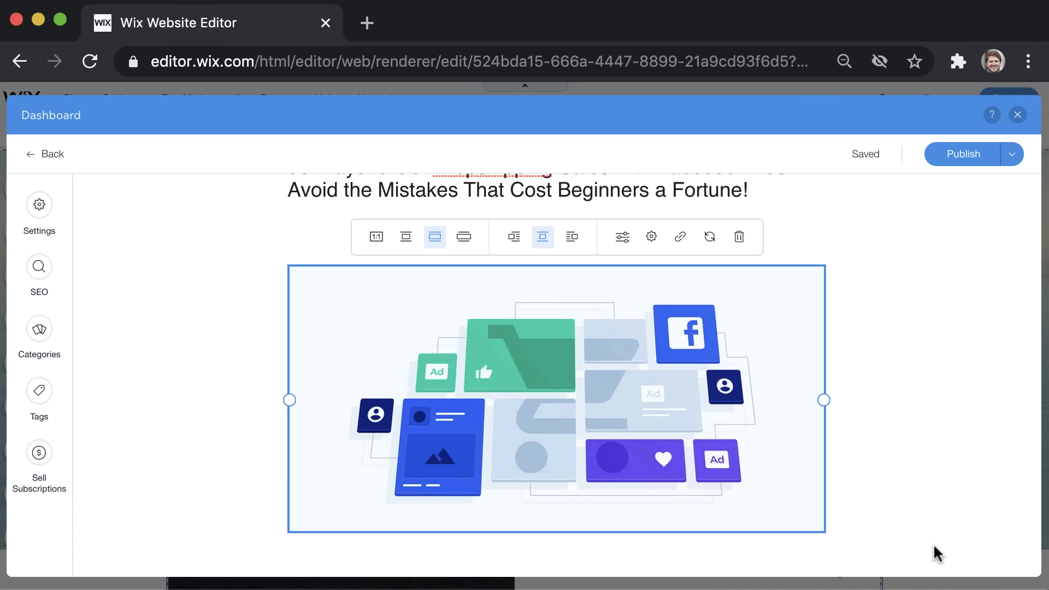
- Look over the rest of the post's placeholder text down to "Get Inspired" and return to the title and author line
scroll(898, 434, "down", 5)
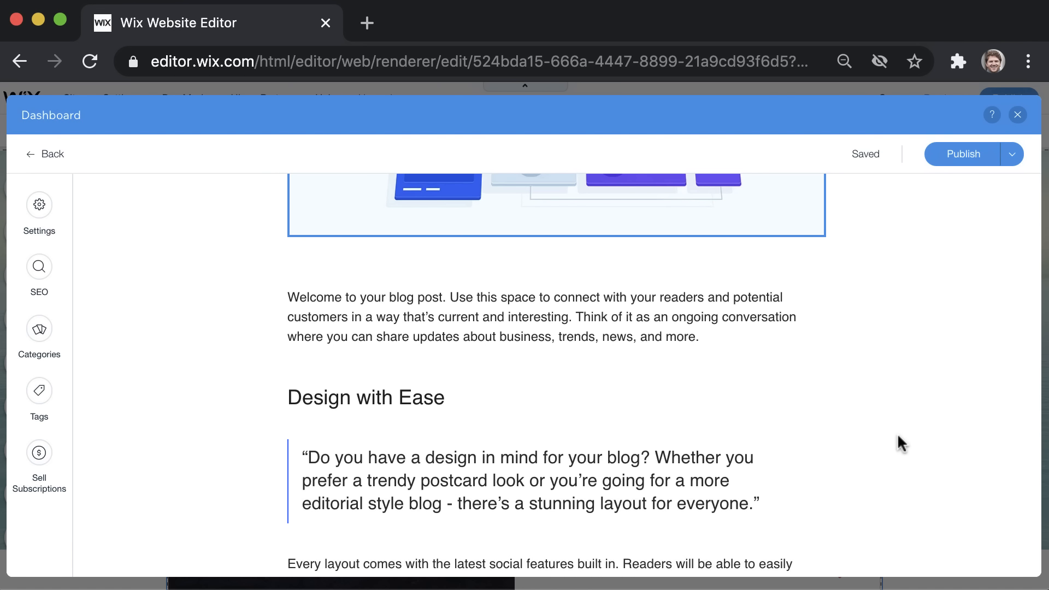
scroll(898, 437, "down", 8)
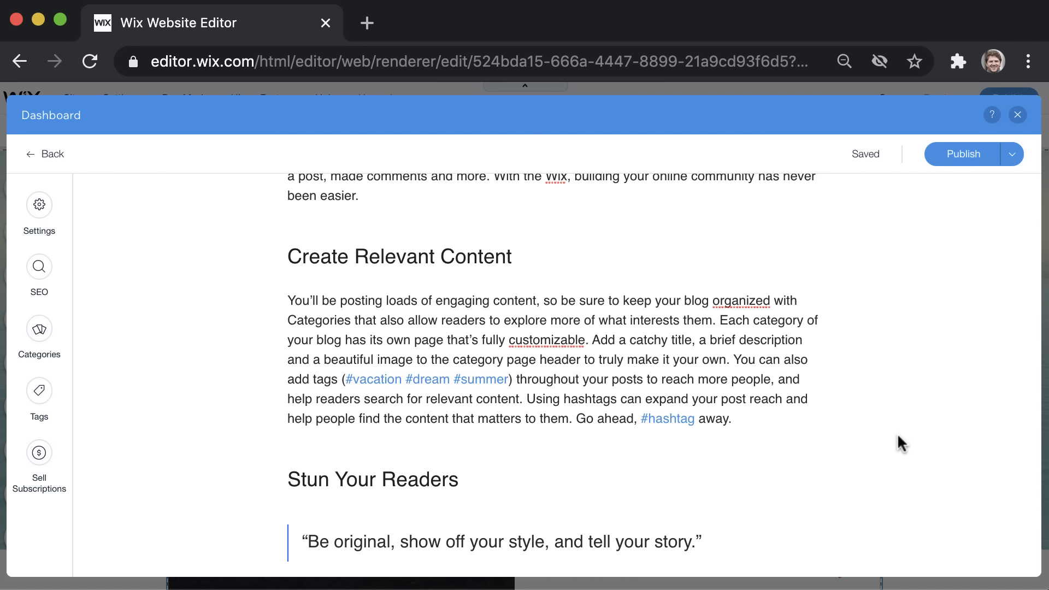
scroll(795, 445, "down", 7)
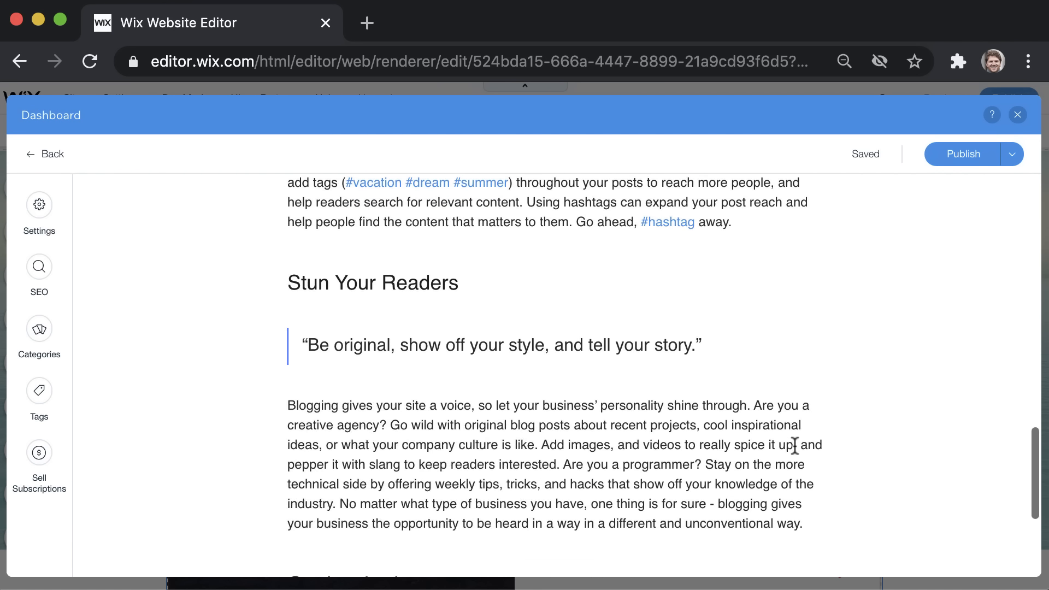
scroll(795, 444, "down", 1)
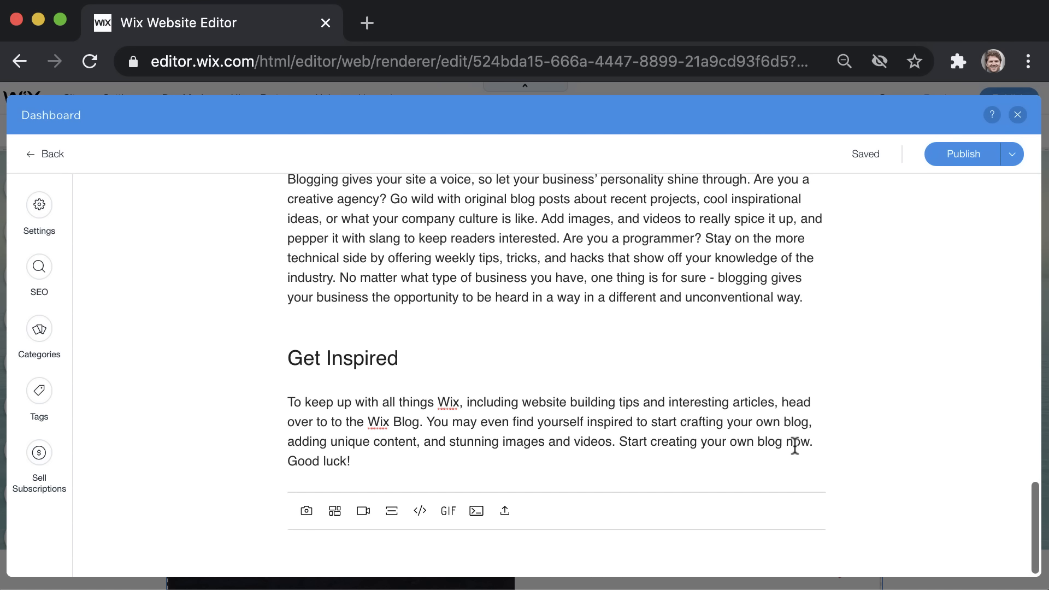
scroll(795, 444, "up", 15)
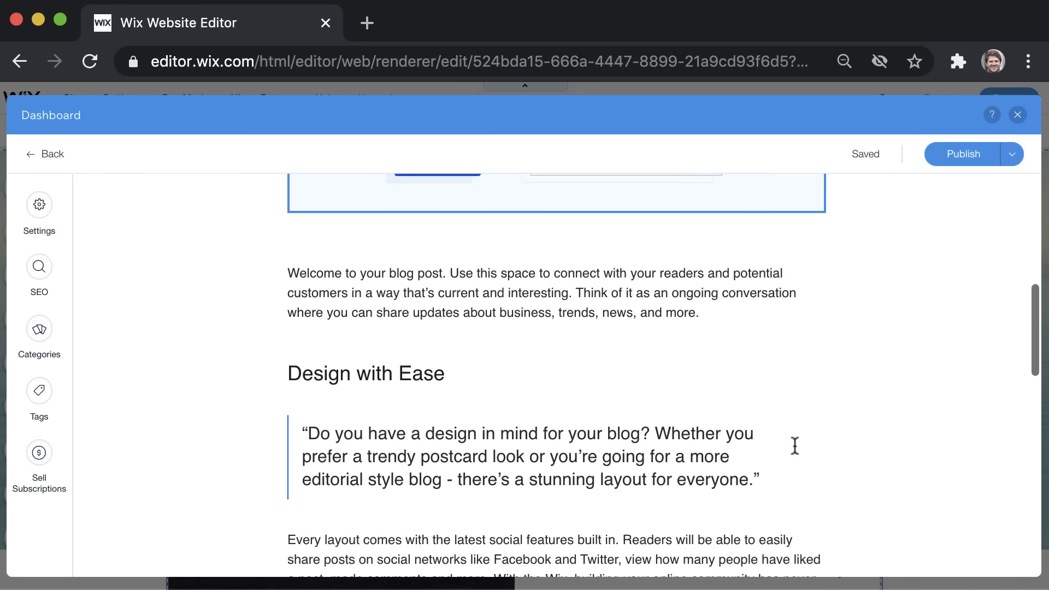
scroll(796, 445, "up", 10)
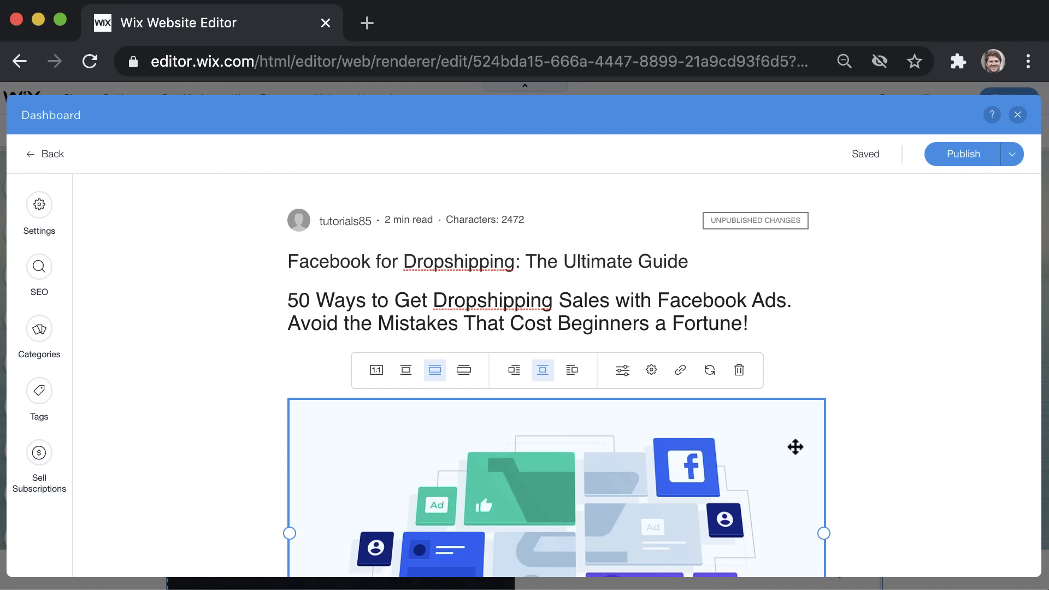
scroll(795, 446, "down", 8)
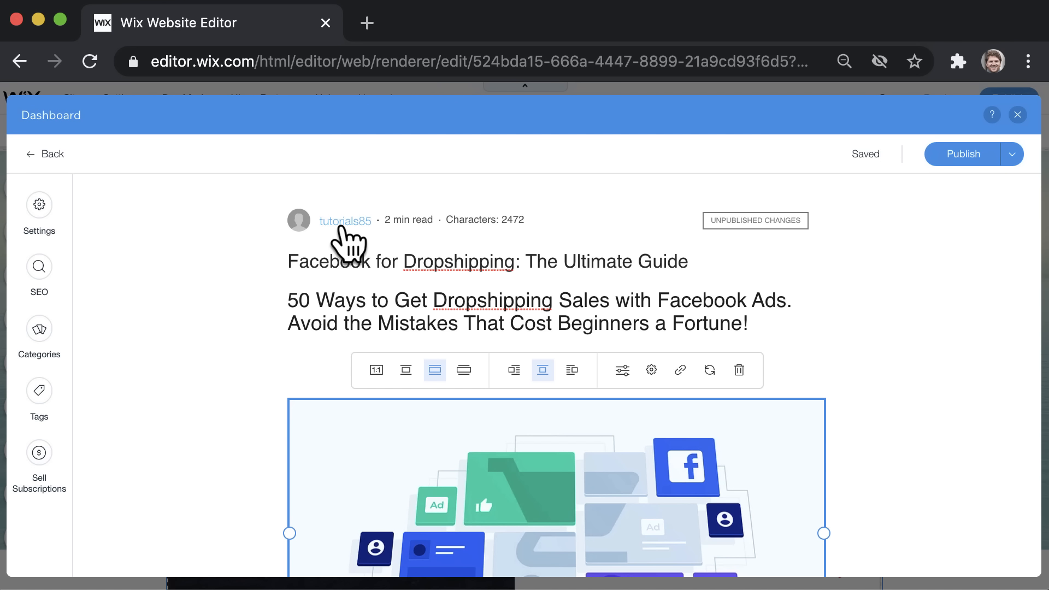
- Add a new author to the blog post in its post settings, entering the author's full name
left_click(40, 207)
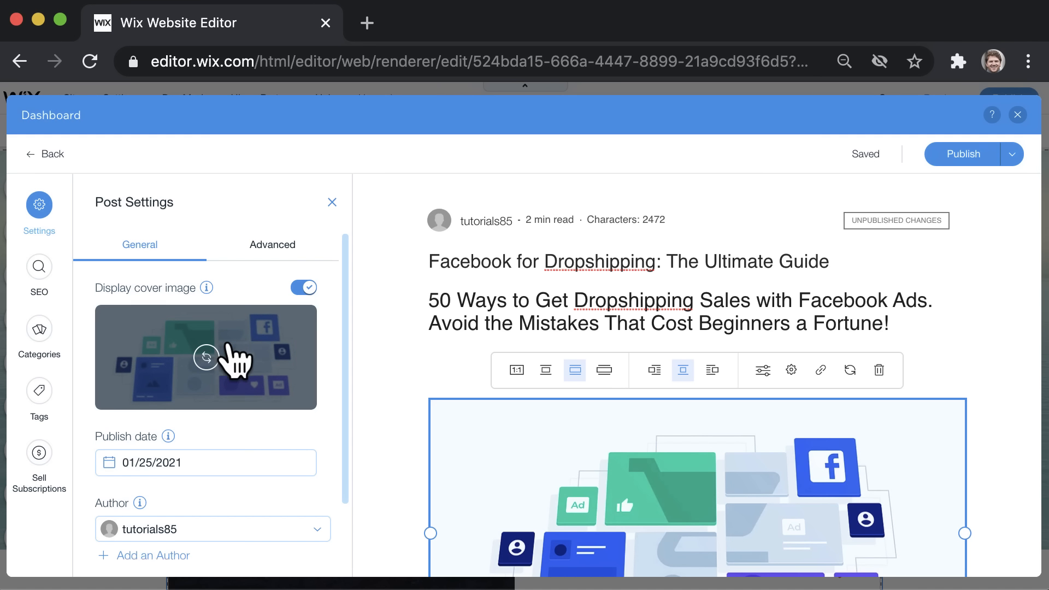
scroll(235, 358, "down", 2)
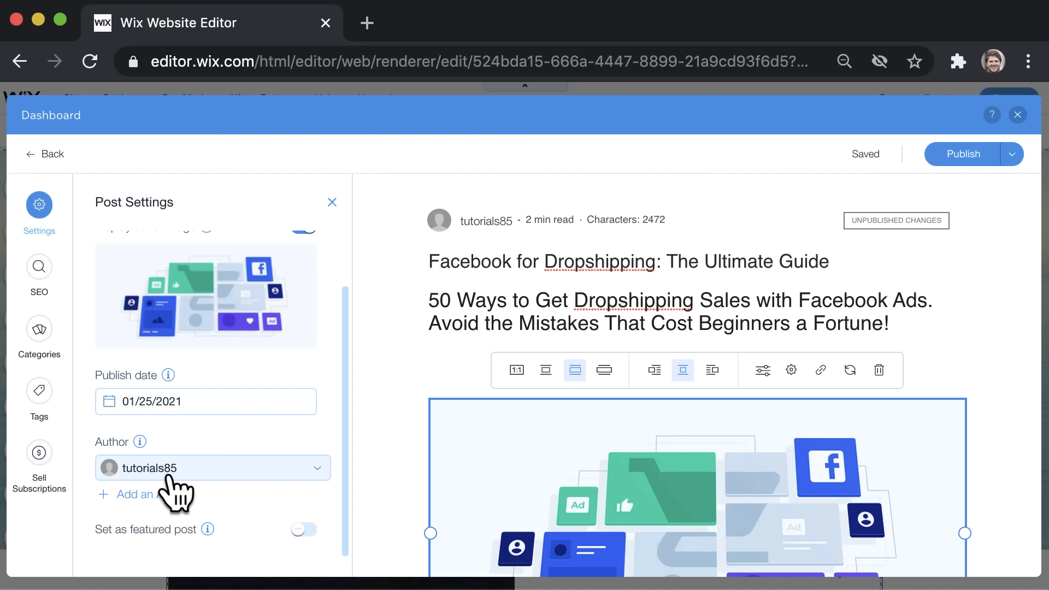
left_click(155, 496)
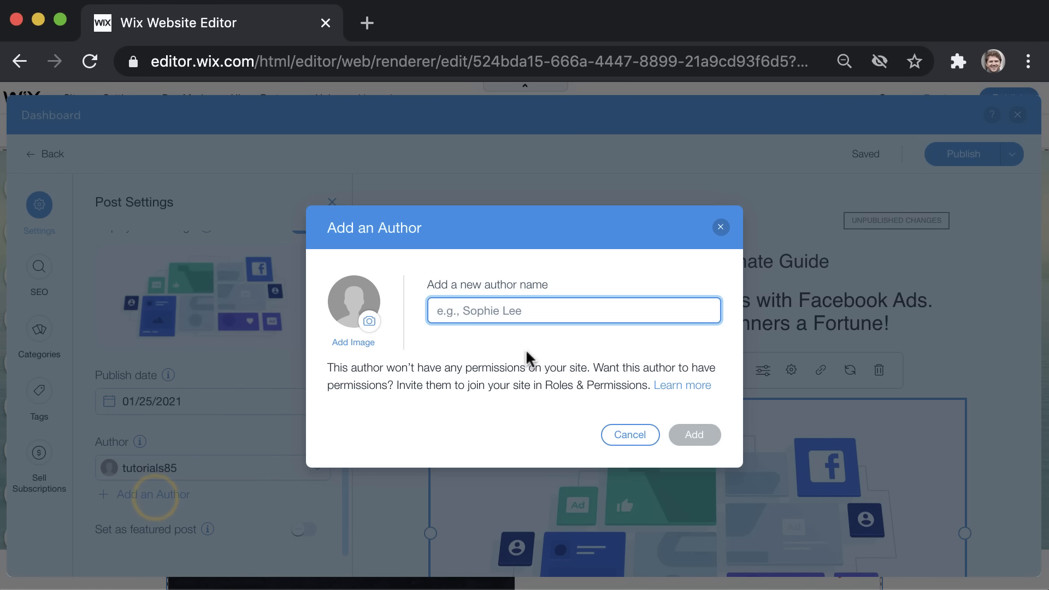
type("Dar")
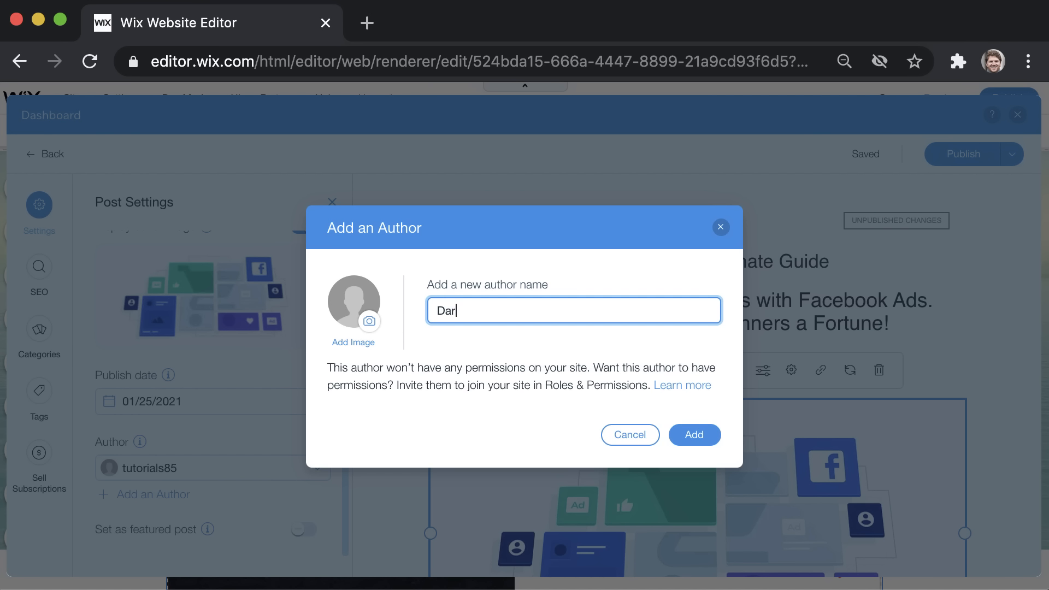
type("agh Walsh")
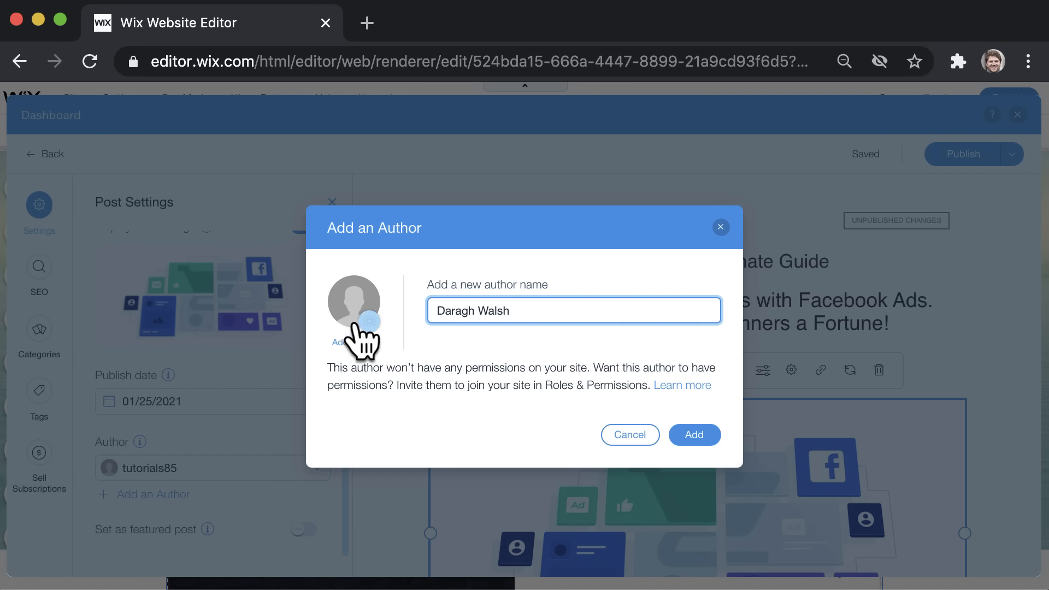
left_click(695, 435)
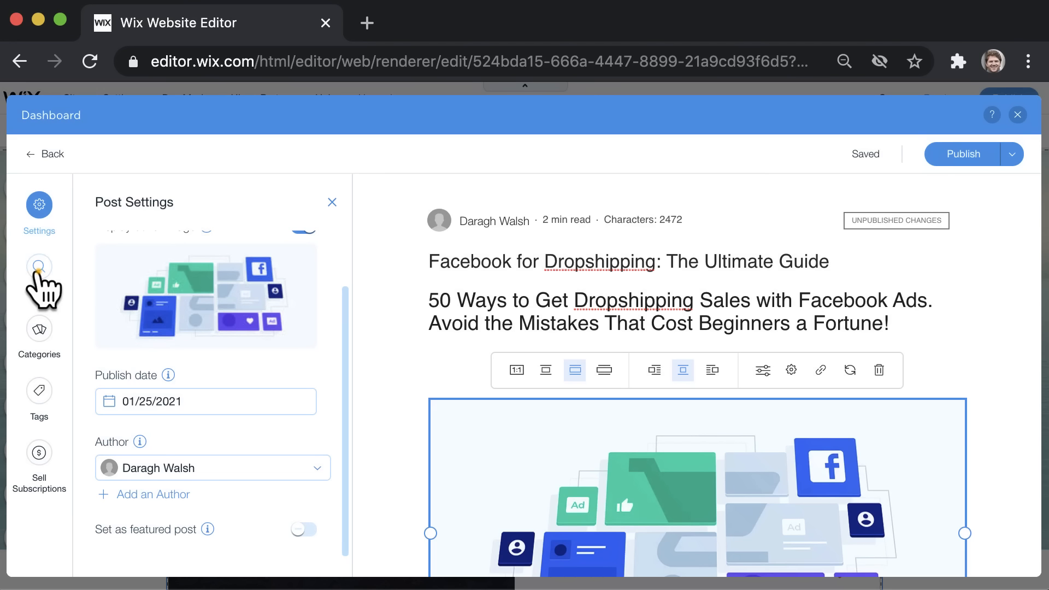
- Review the post's SEO settings, including the post description and Google preview, plus its category and tag options
left_click(39, 267)
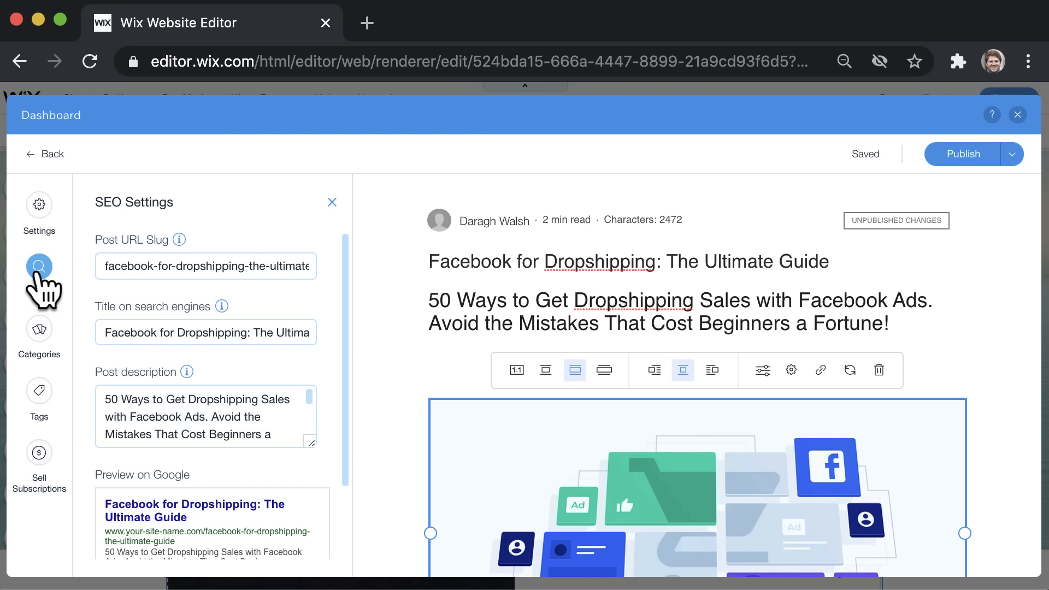
left_click_drag(104, 399, 308, 402)
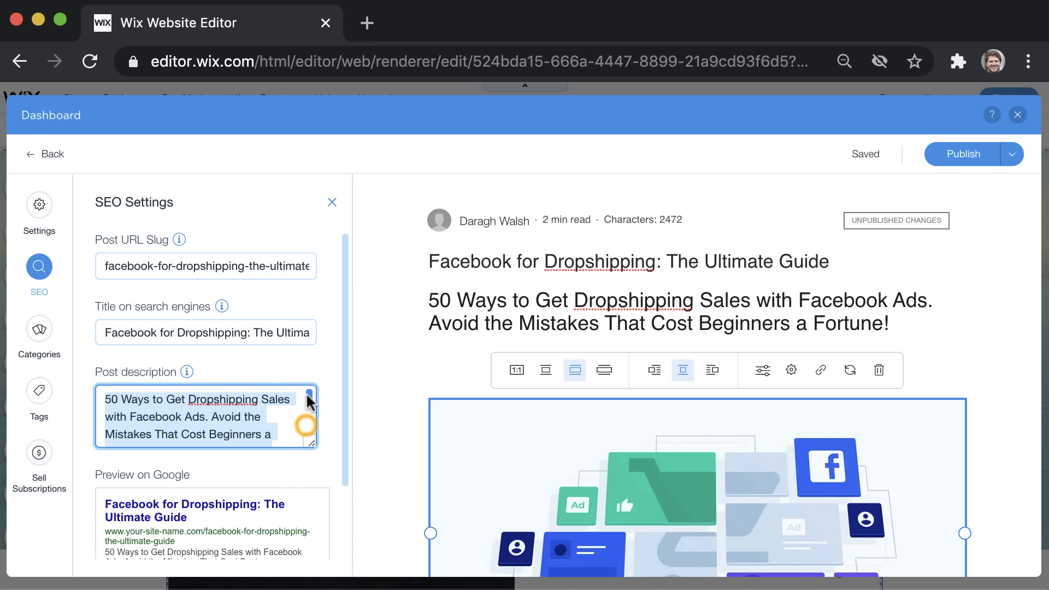
left_click(284, 413)
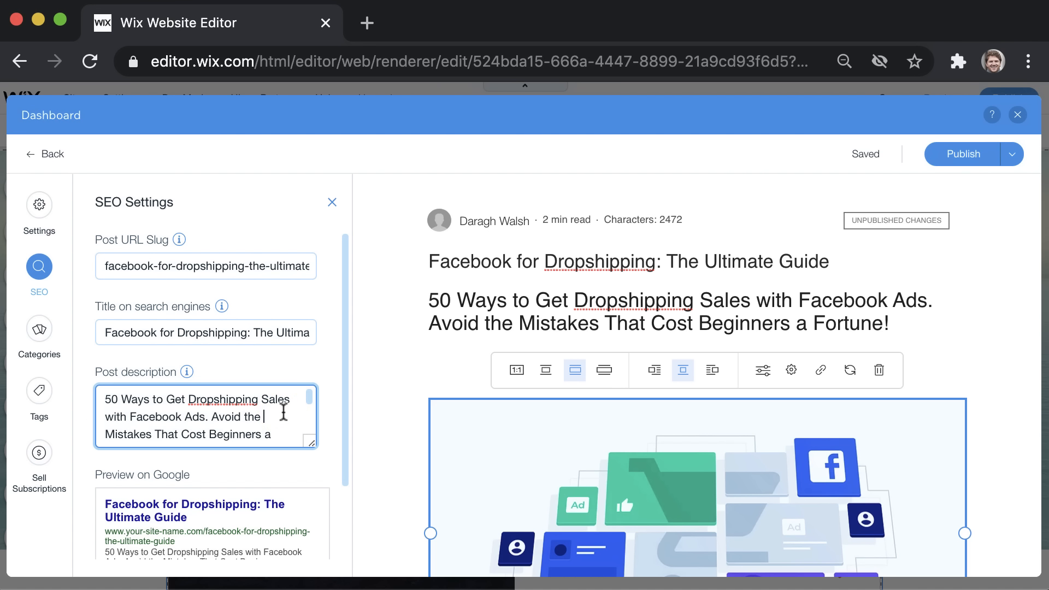
mouse_move(186, 371)
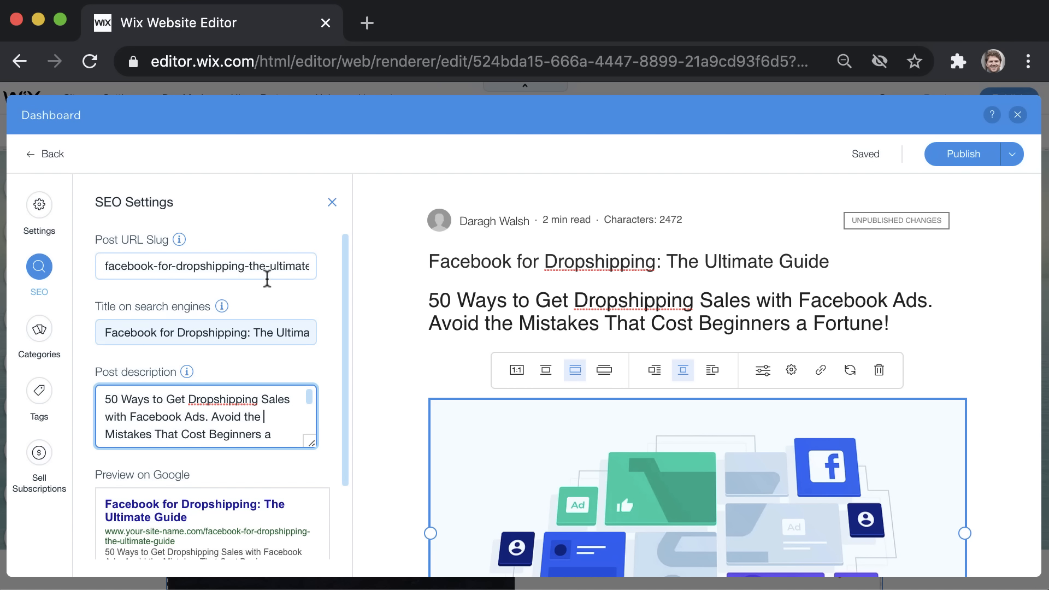
scroll(267, 278, "down", 2)
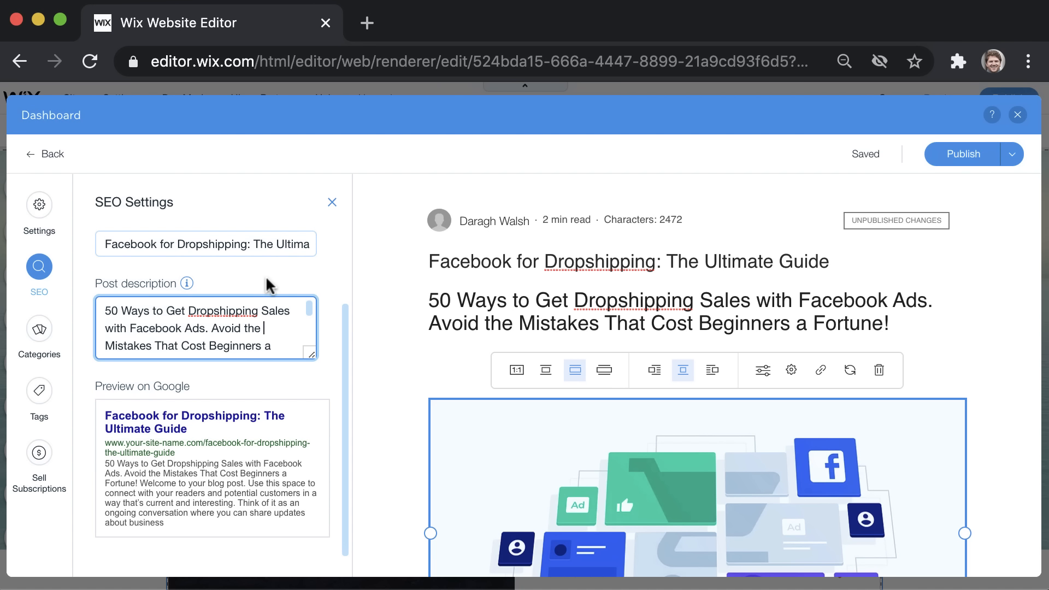
scroll(265, 276, "up", 2)
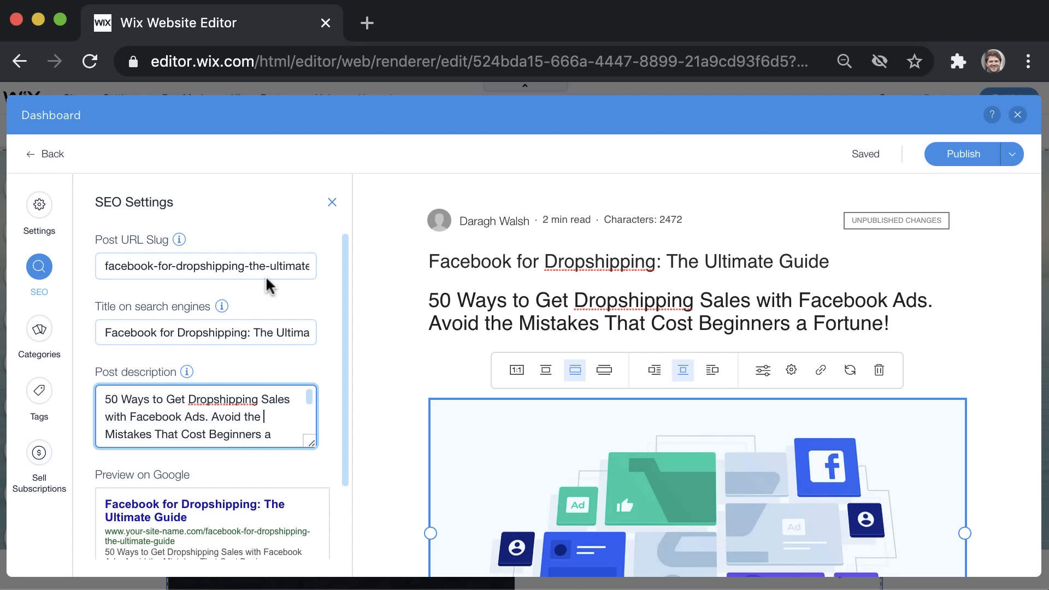
left_click(45, 339)
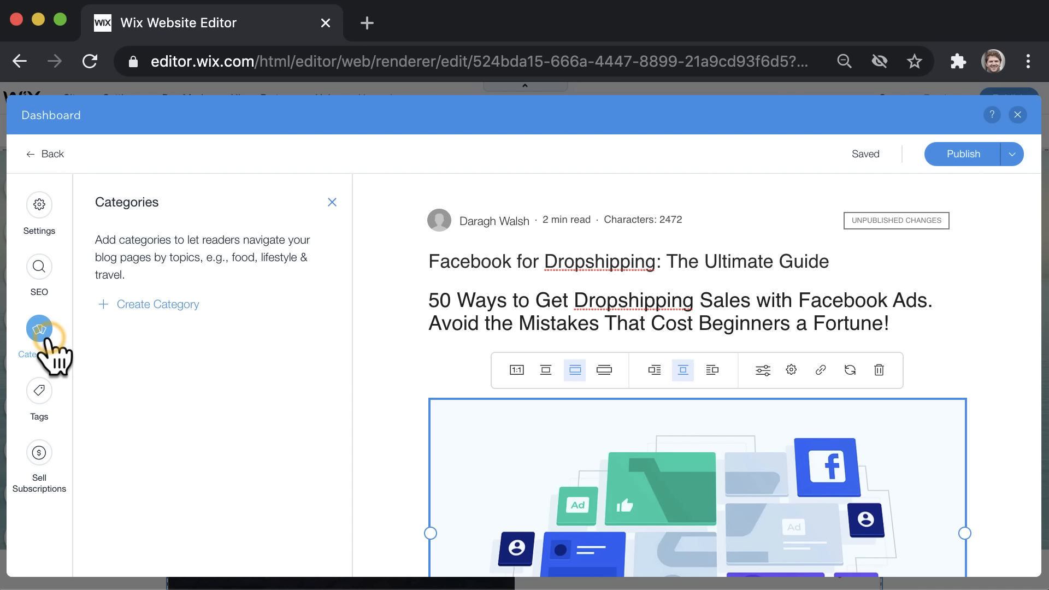
left_click(36, 386)
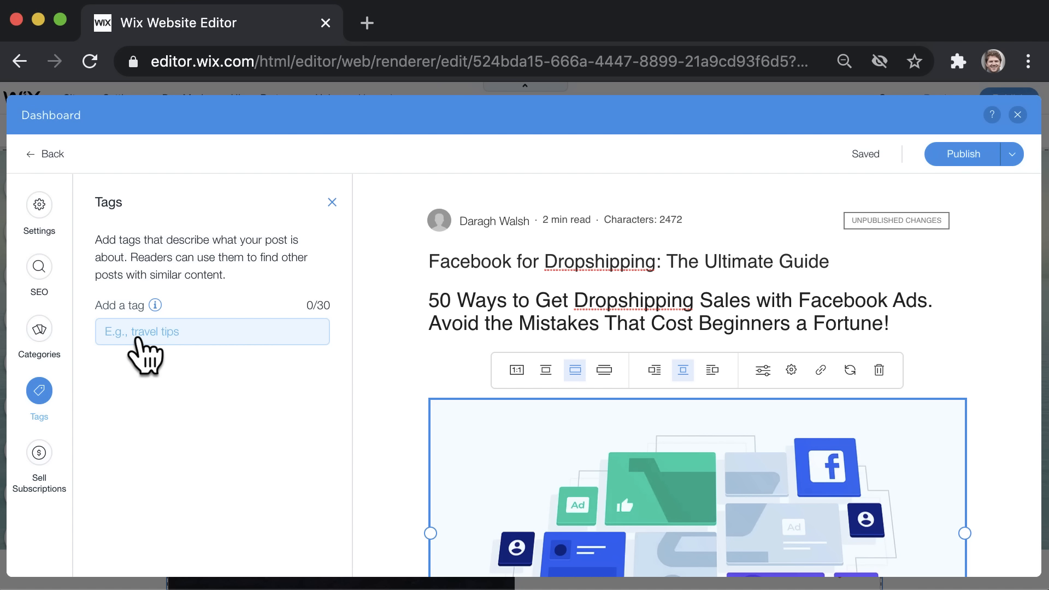
left_click(155, 342)
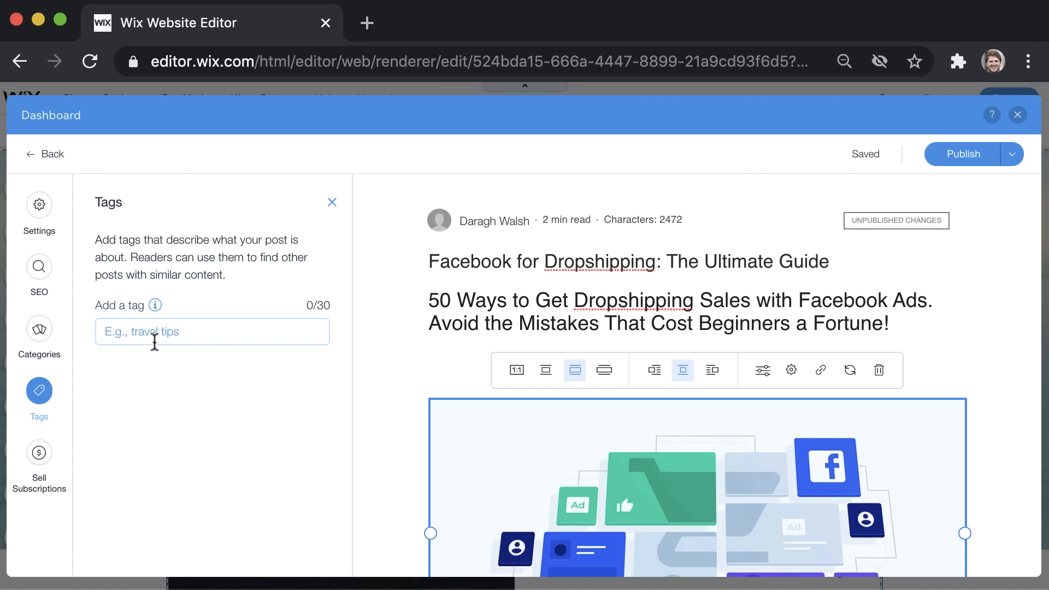
- Publish the updated Facebook for Dropshipping post and look through the list of published posts
left_click(968, 157)
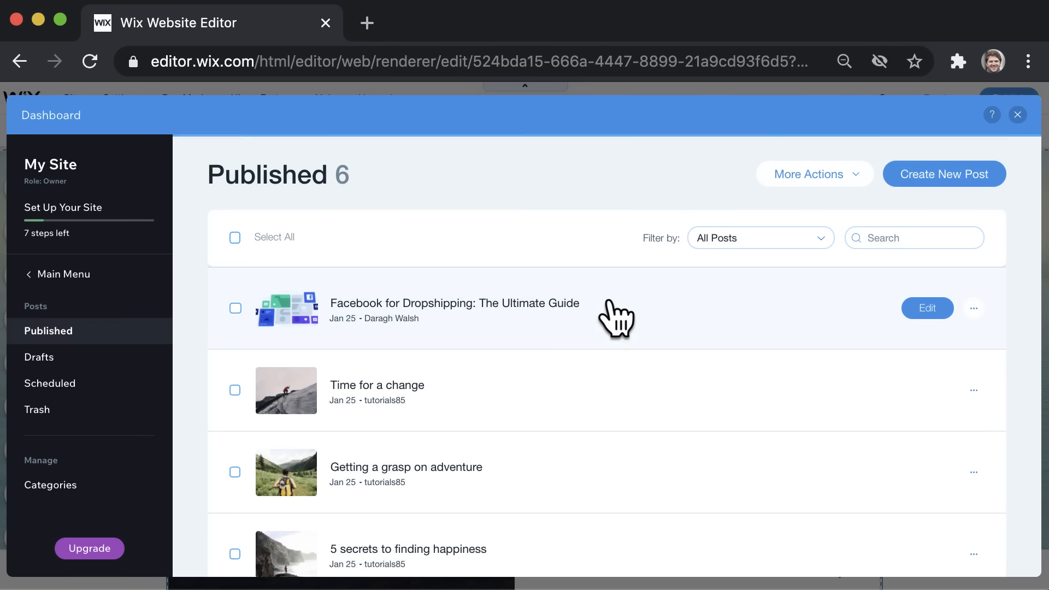
scroll(614, 306, "down", 1)
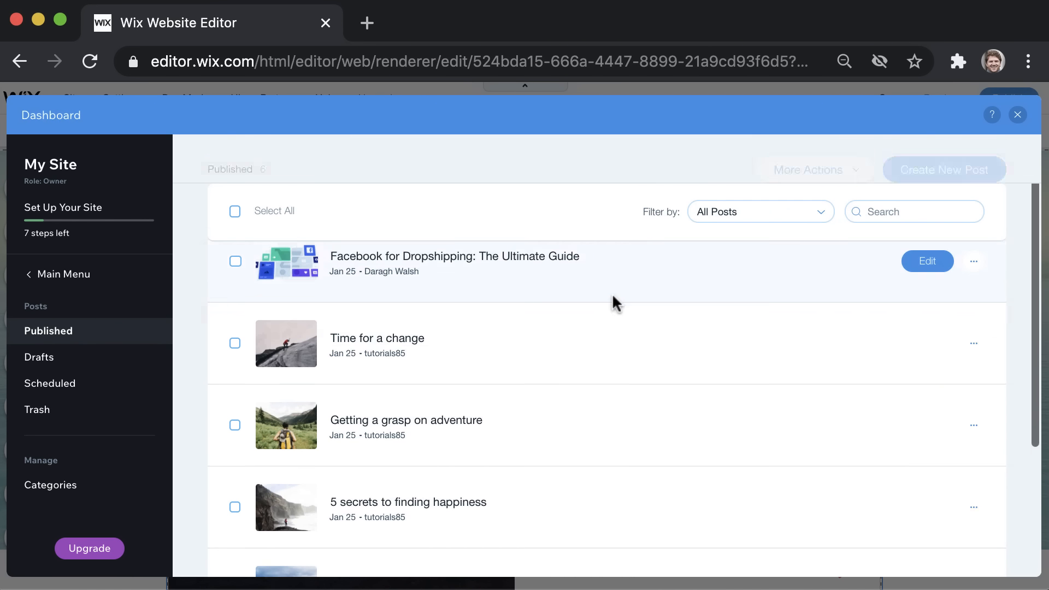
scroll(612, 293, "down", 1)
scroll(612, 380, "down", 1)
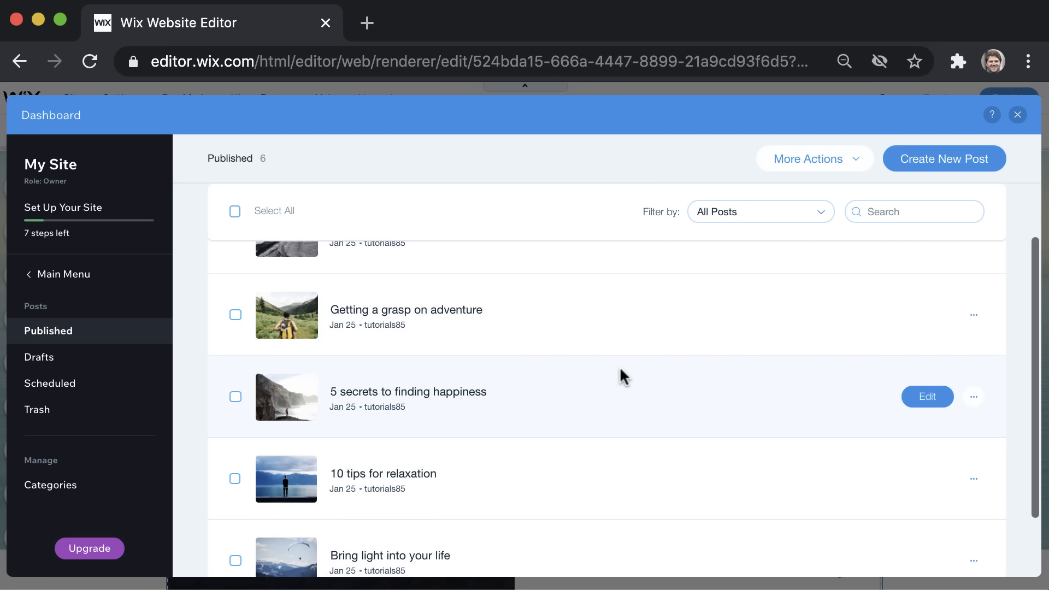
scroll(619, 373, "down", 2)
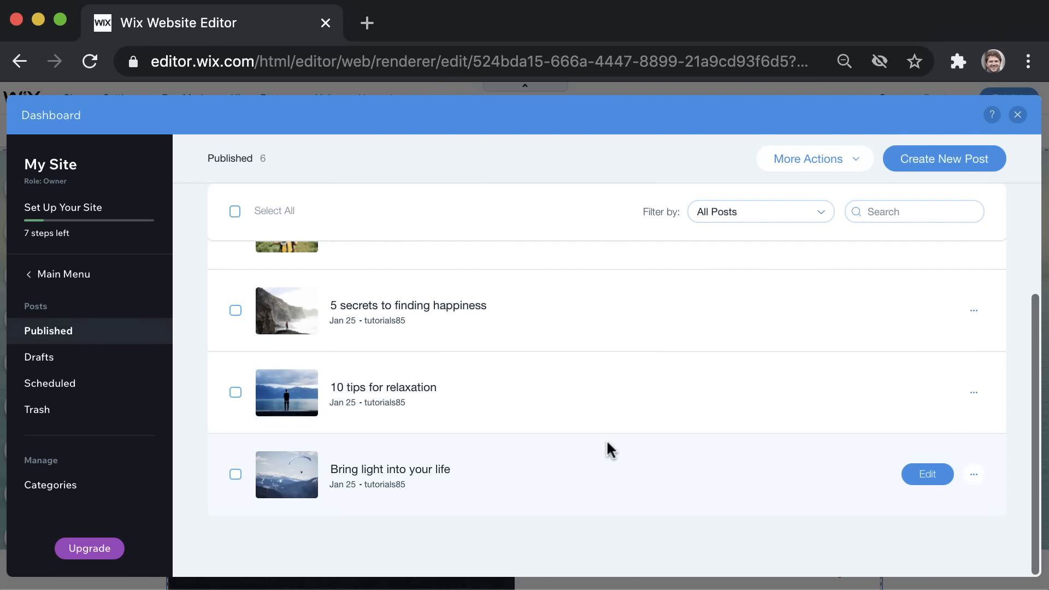
scroll(608, 443, "up", 5)
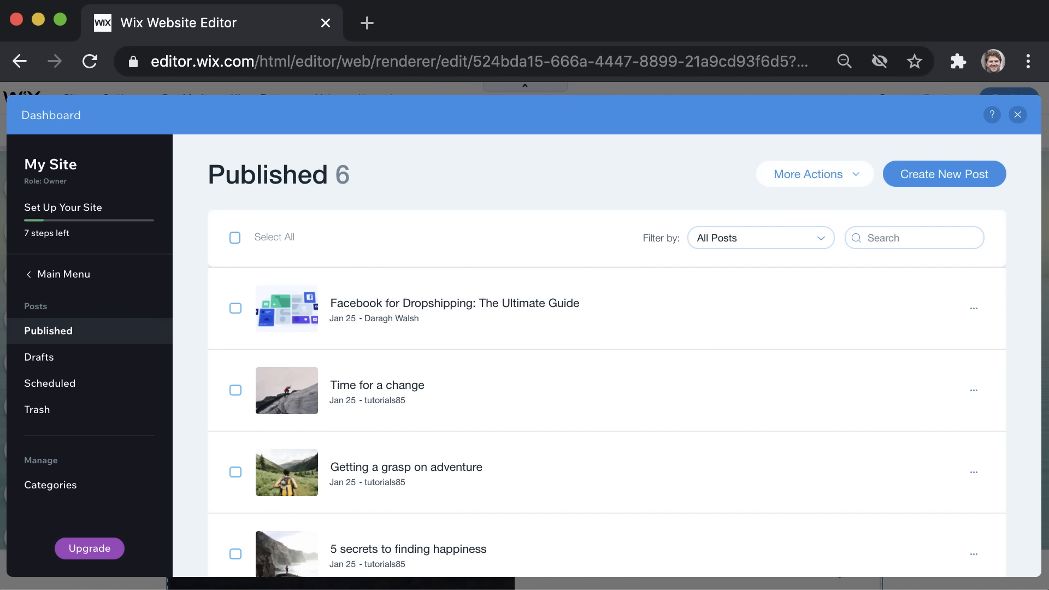
- Revert all published posts to draft except "Facebook for Dropshipping: The Ultimate Guide"
left_click(235, 237)
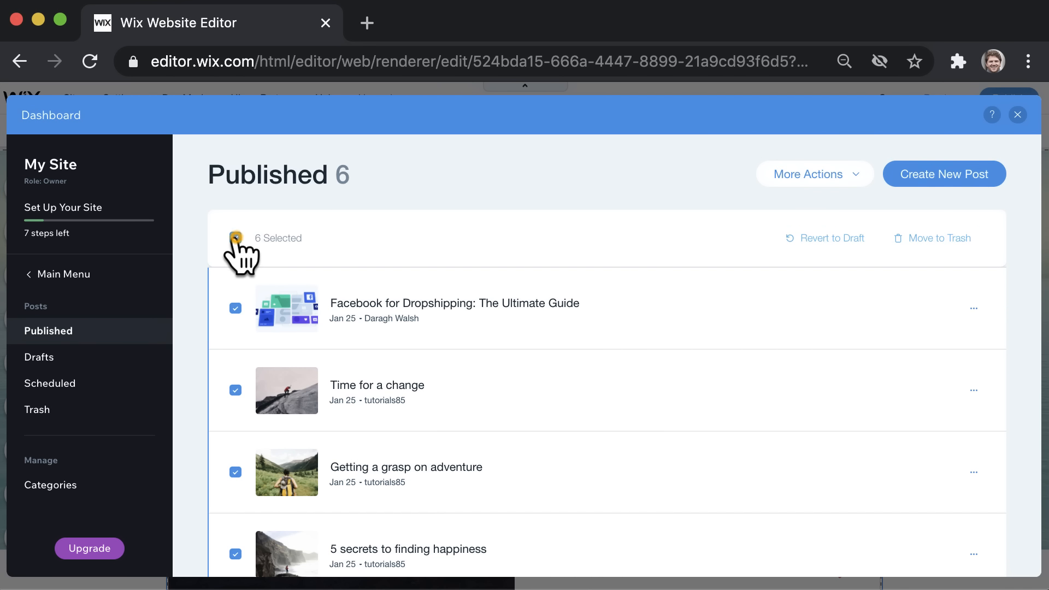
left_click(235, 308)
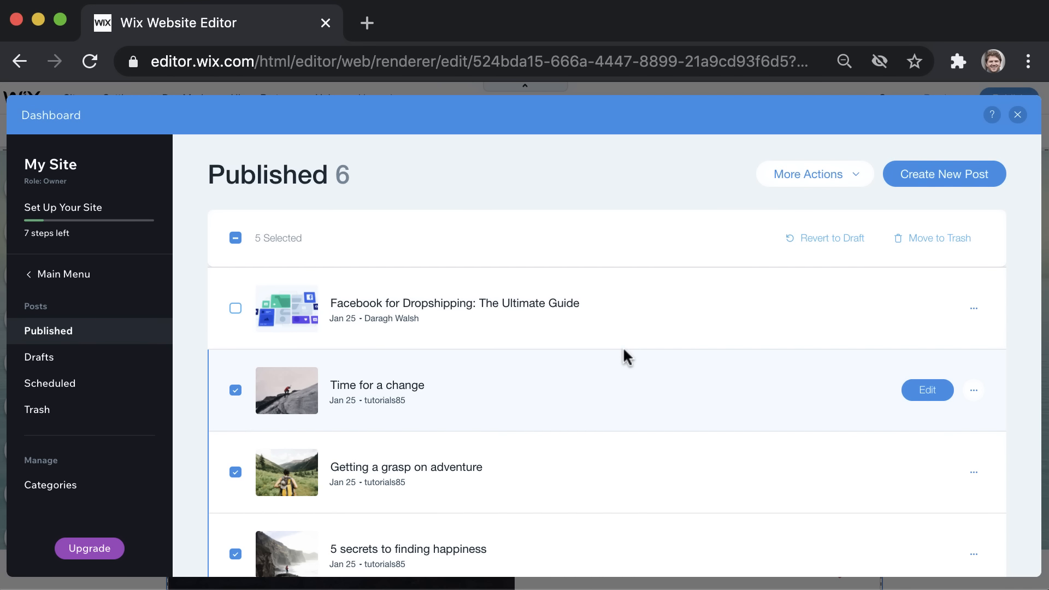
left_click(832, 240)
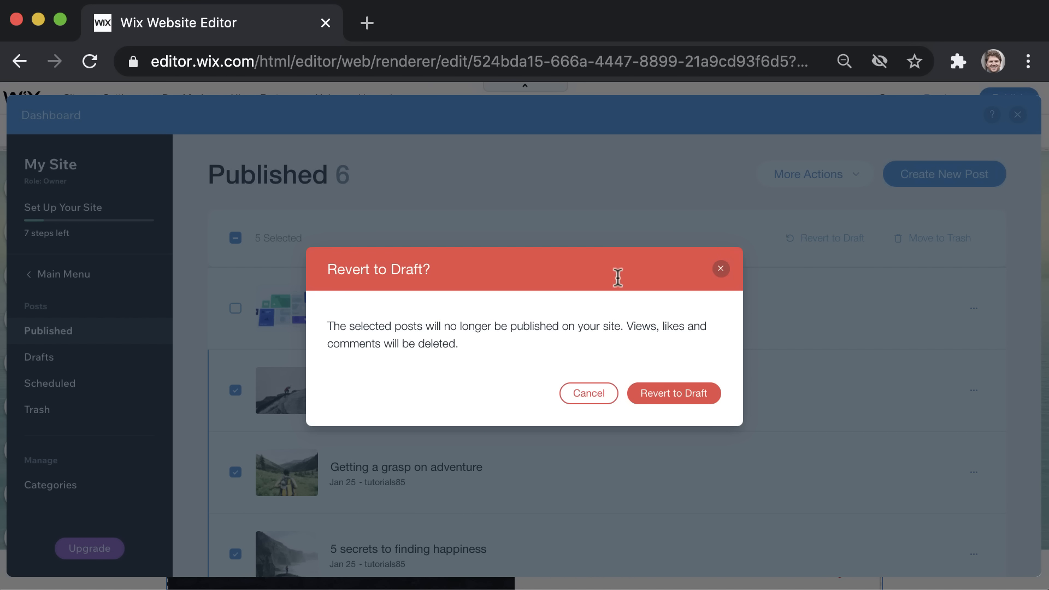
left_click_drag(331, 326, 625, 333)
left_click(696, 394)
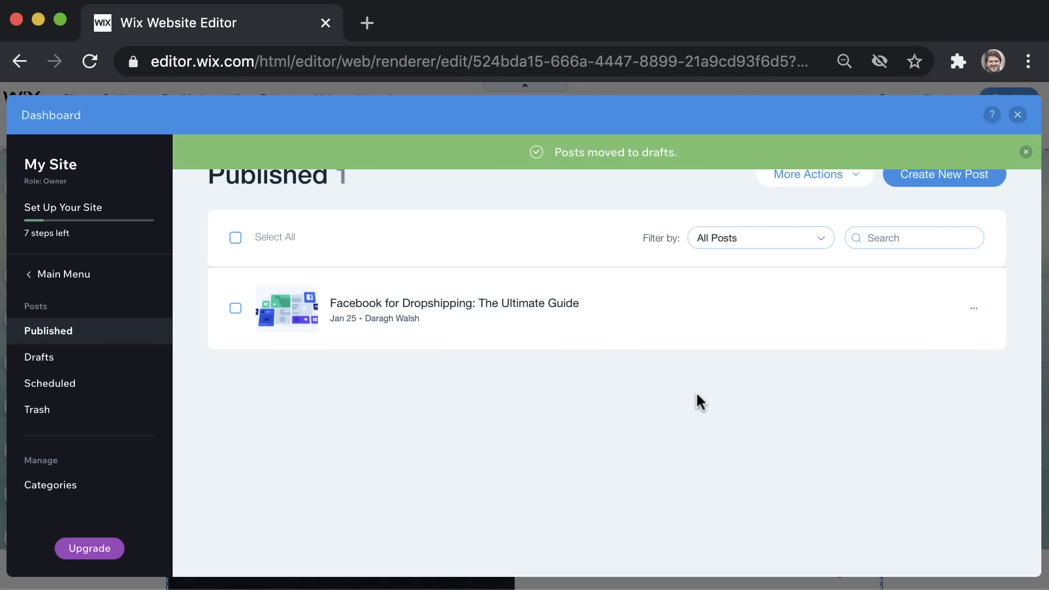
- Check the posts in the Drafts list against those in the Published list
left_click(44, 360)
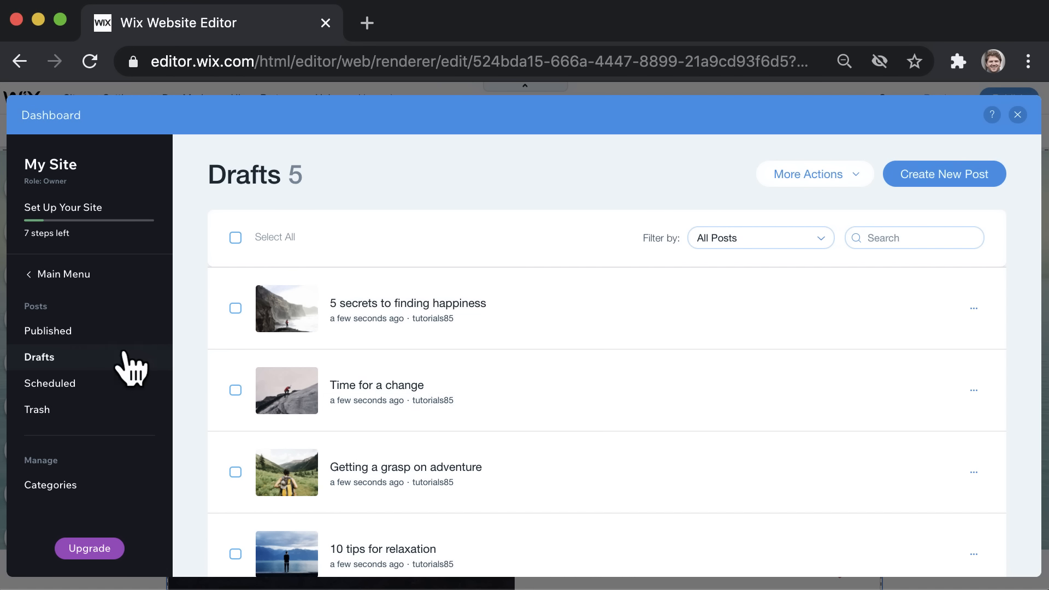
left_click(59, 332)
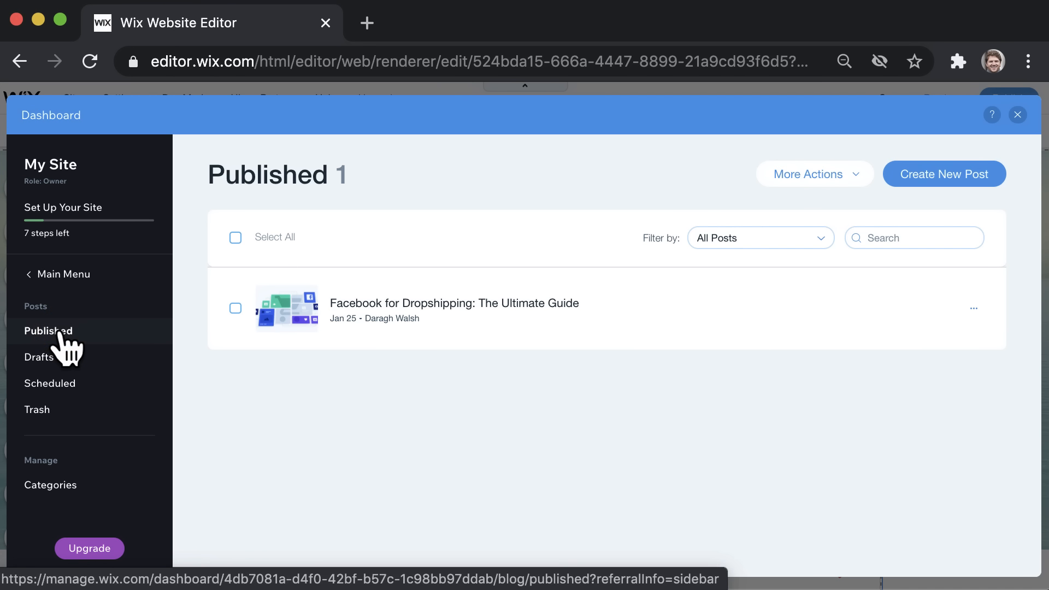
left_click(65, 384)
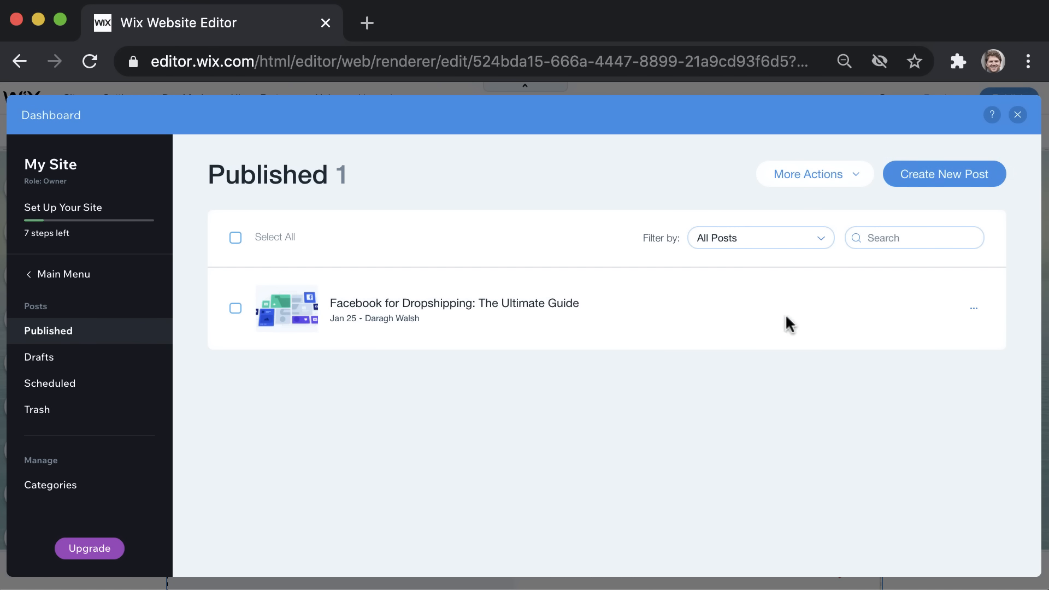
- Leave the blog dashboard and add a new main page named "Testimonials" to the site
left_click(1017, 115)
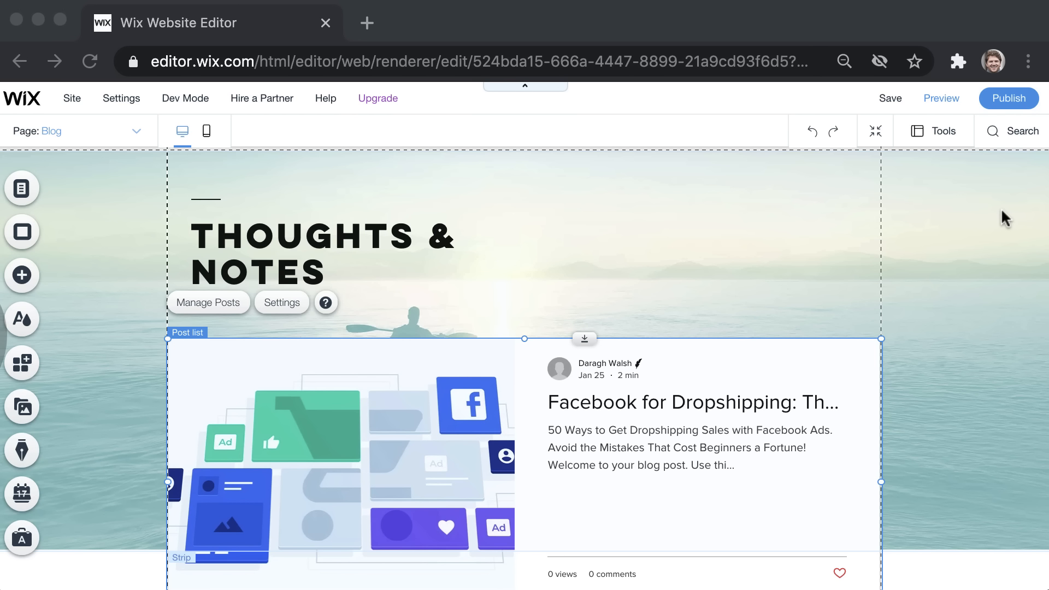
left_click(19, 188)
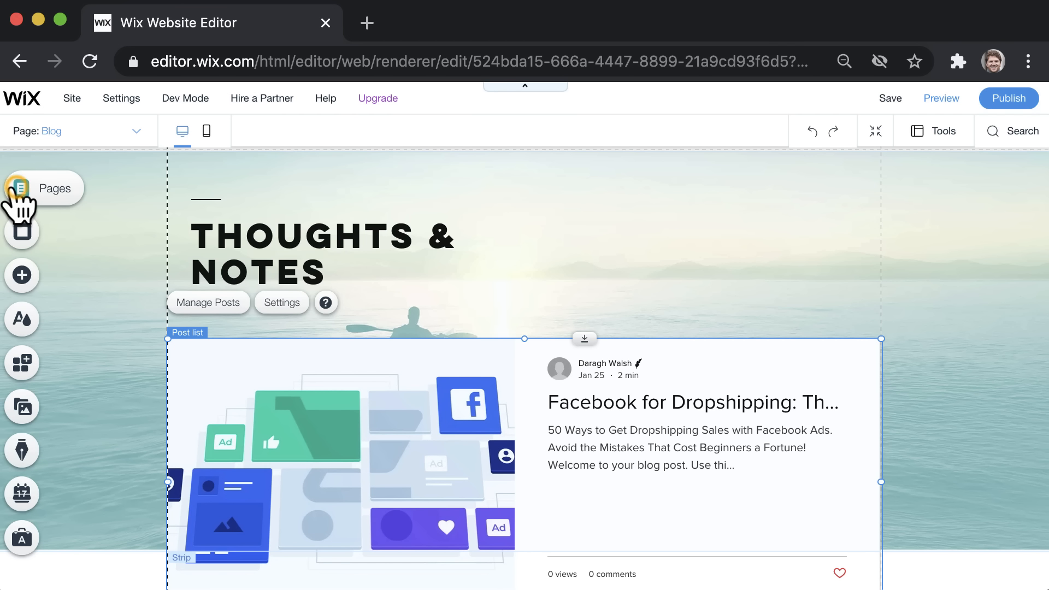
left_click(19, 188)
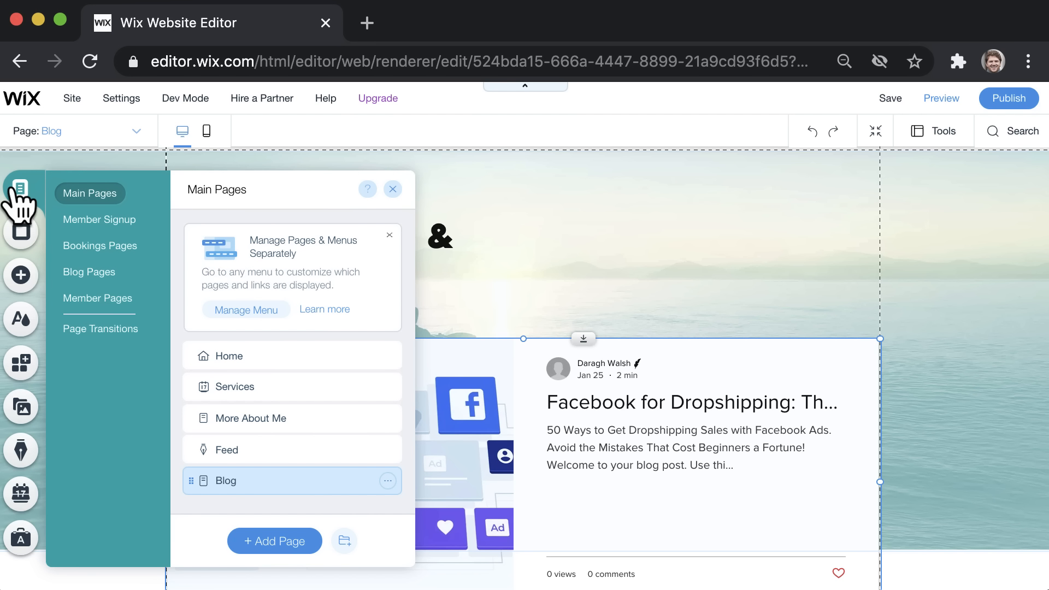
left_click(255, 539)
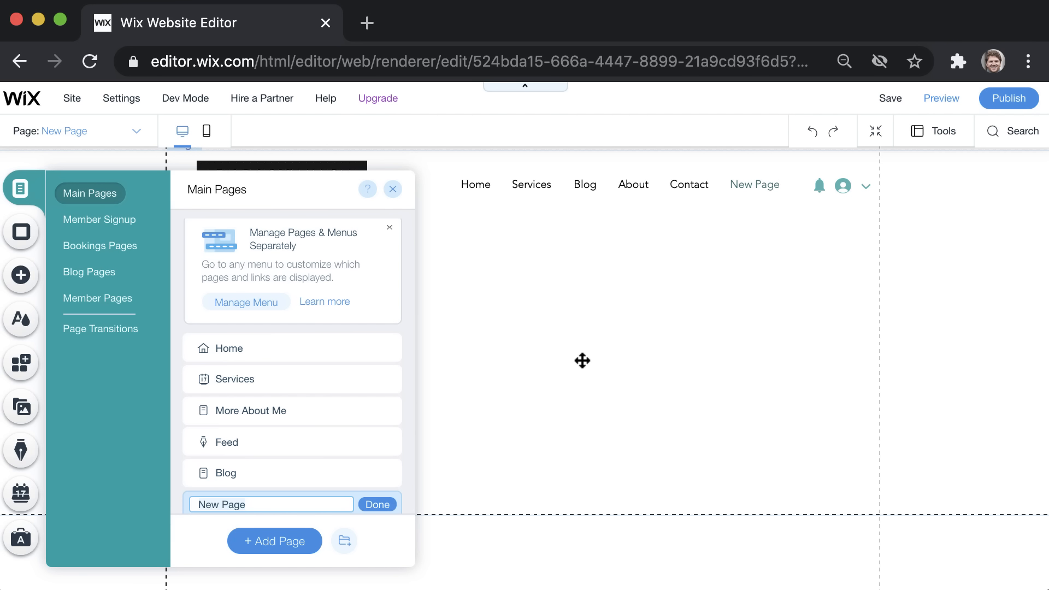
left_click(248, 503)
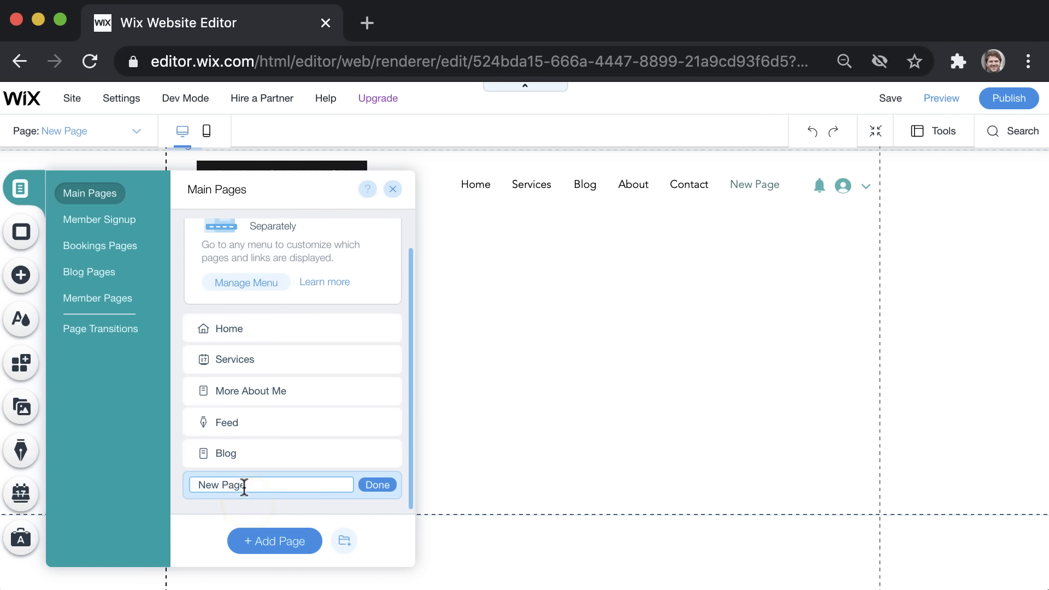
left_click(196, 485)
key("super+a")
type("Testimonials")
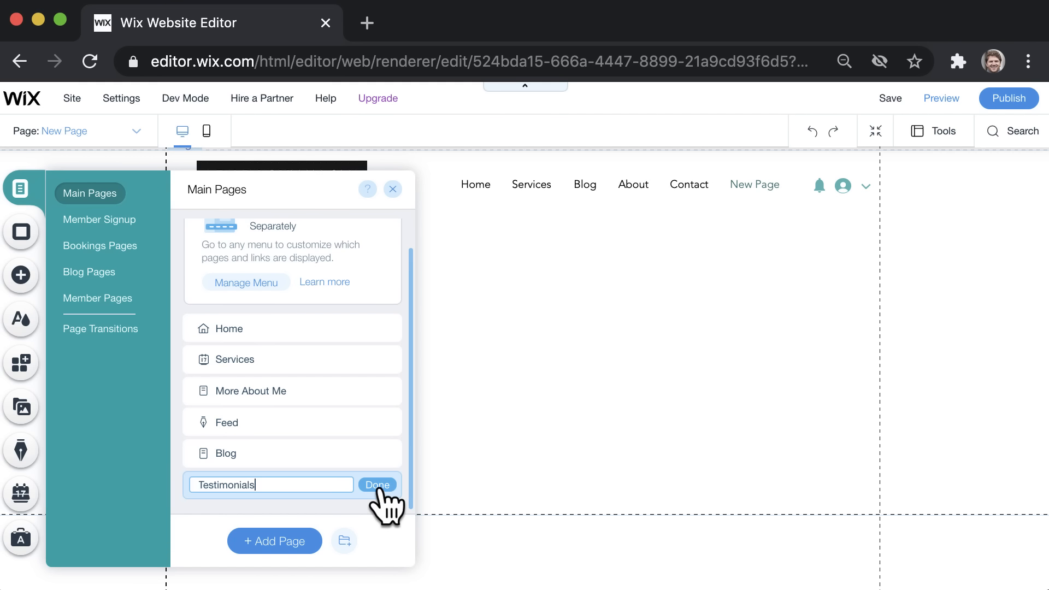
left_click(383, 495)
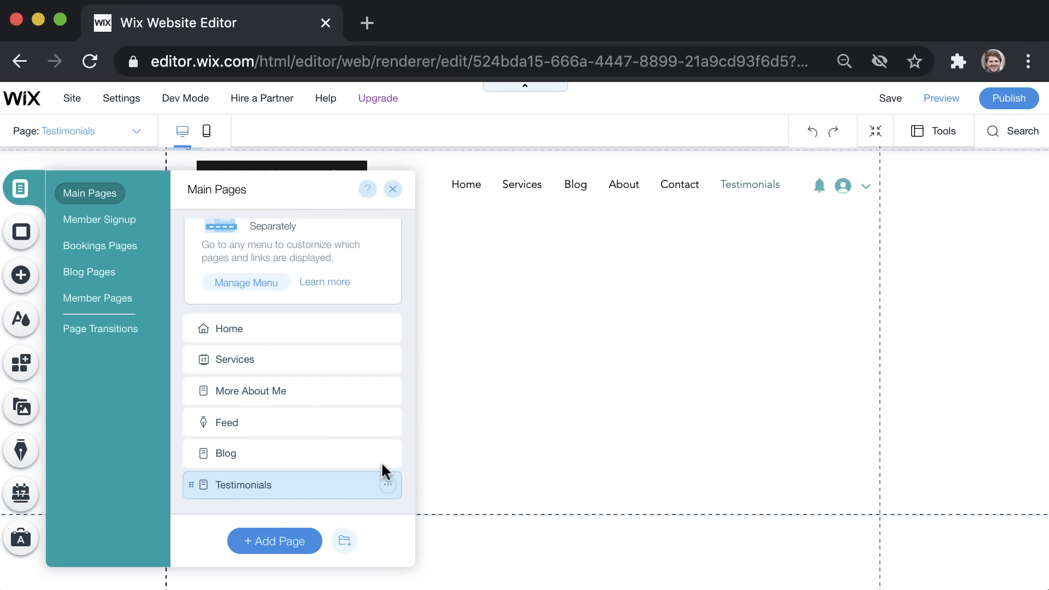
left_click(393, 189)
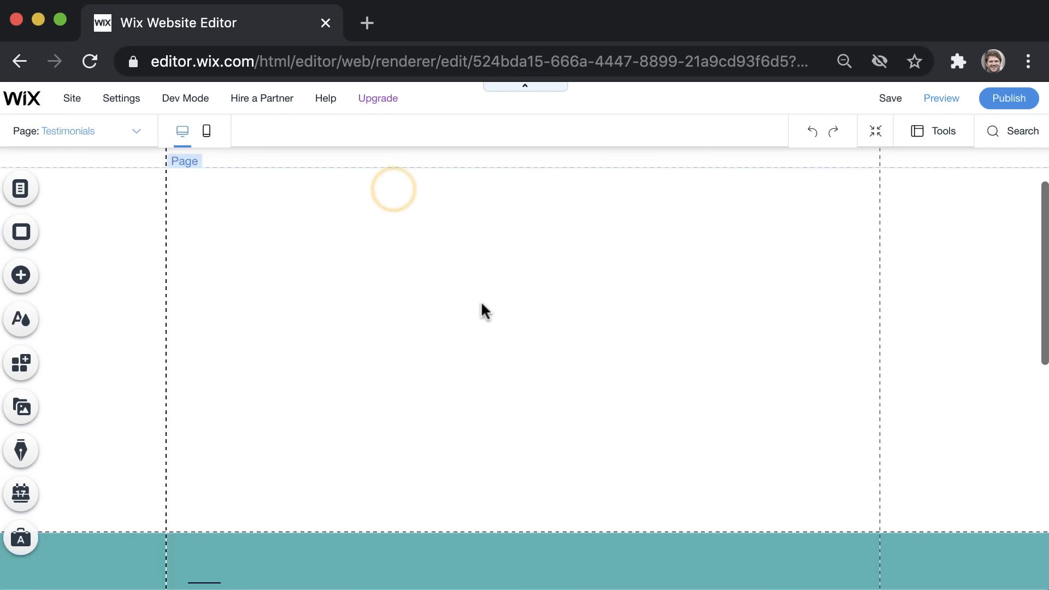
- Look over the blank Testimonials page from the header down to the contact footer
scroll(481, 303, "up", 2)
scroll(481, 304, "down", 10)
scroll(482, 303, "up", 5)
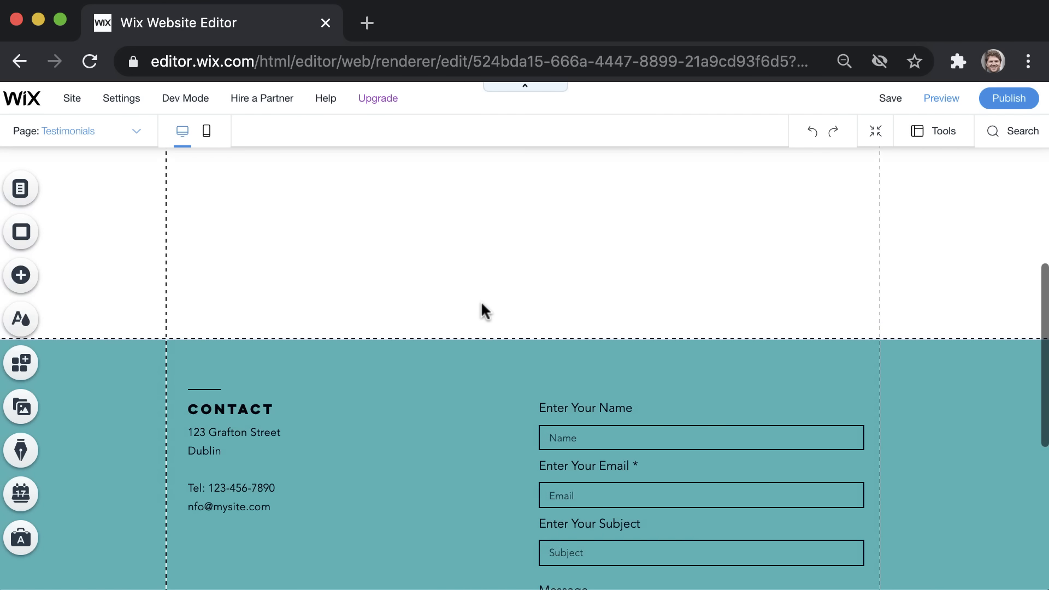
scroll(481, 304, "up", 5)
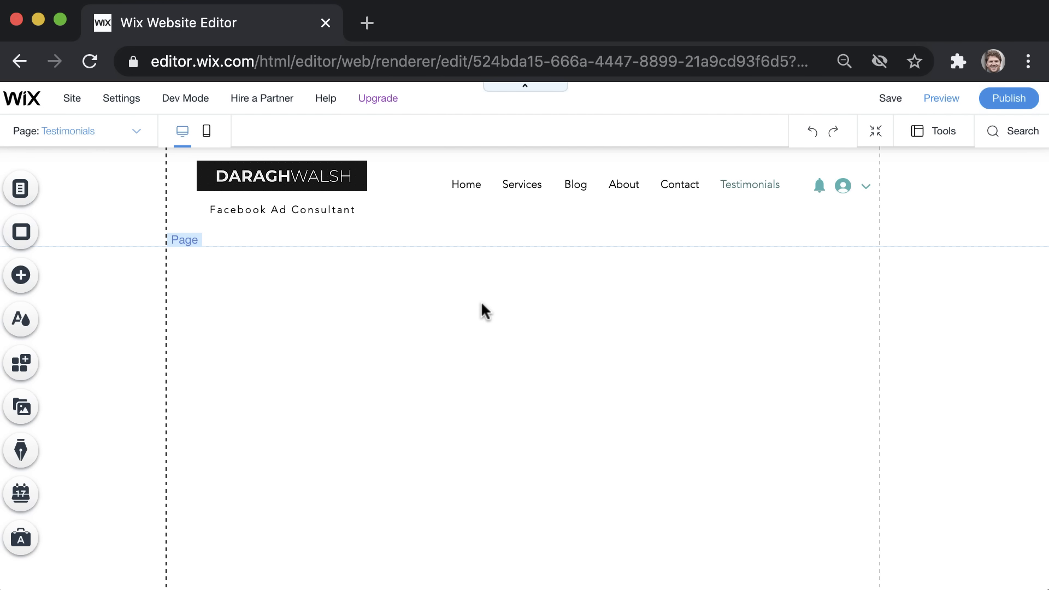
scroll(492, 343, "down", 8)
scroll(492, 344, "up", 5)
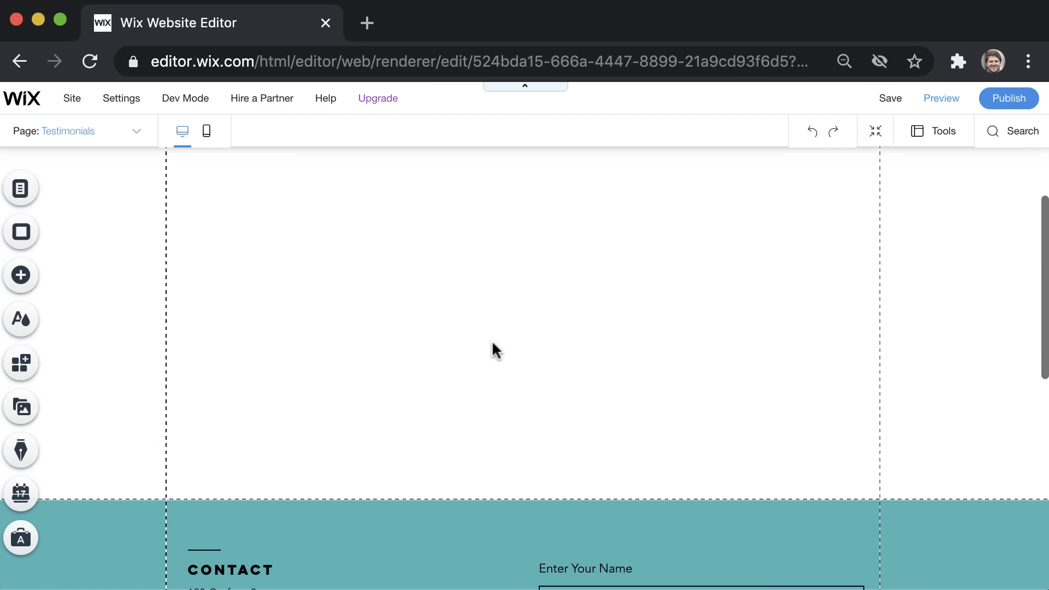
scroll(492, 344, "up", 4)
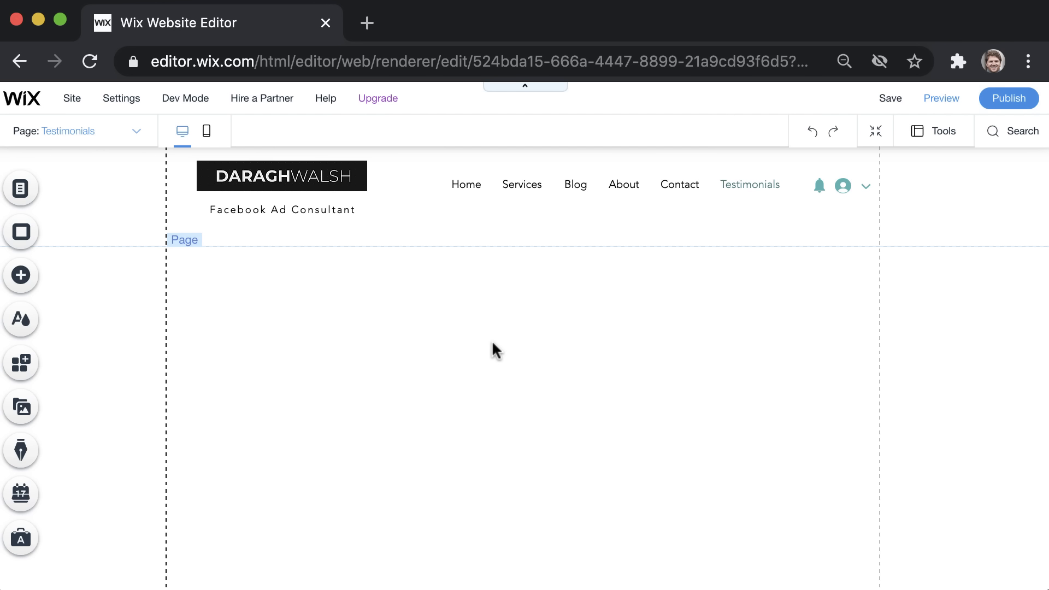
scroll(494, 349, "down", 3)
scroll(495, 349, "up", 2)
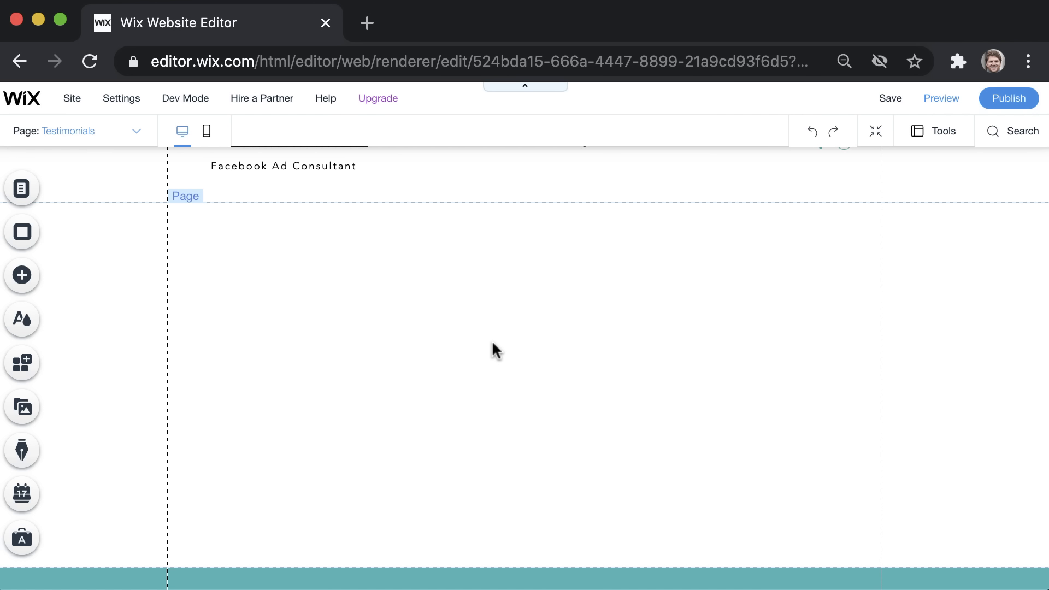
- Add the Testimonials strip with three round portraits on a light background to the Testimonials page
left_click(20, 275)
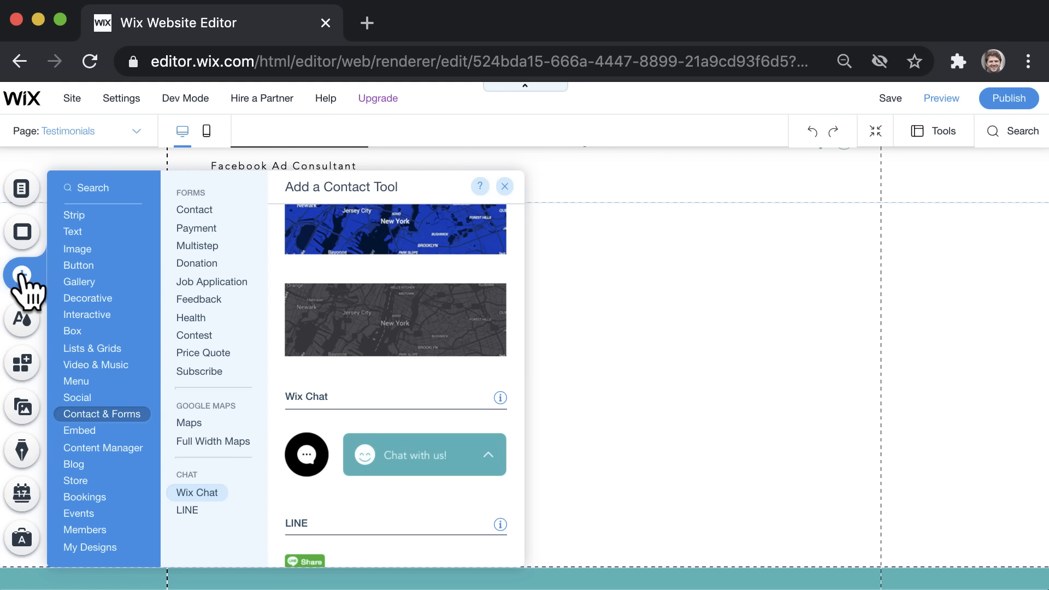
left_click(73, 213)
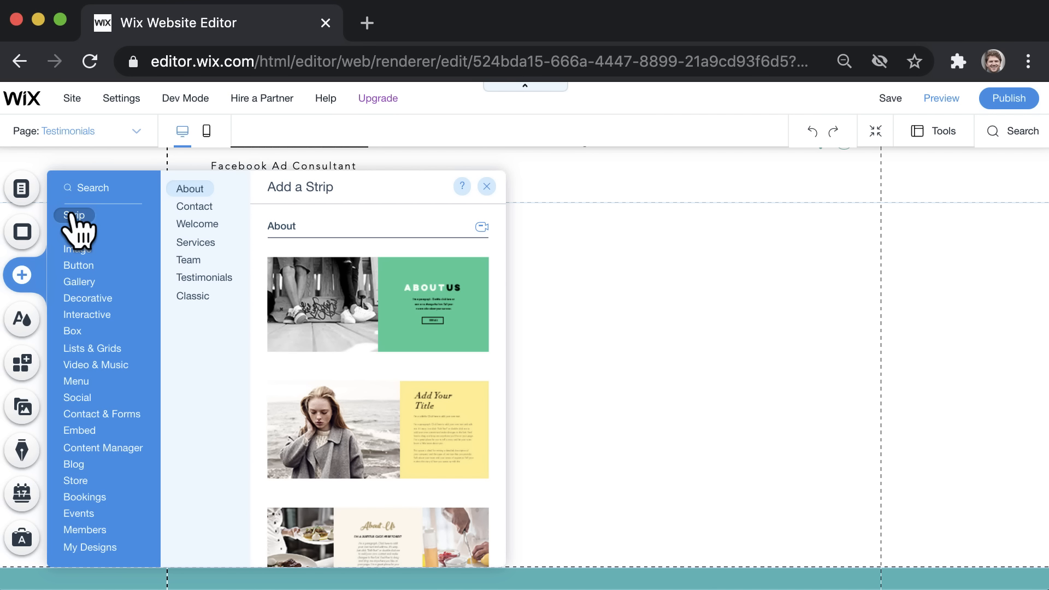
left_click(212, 277)
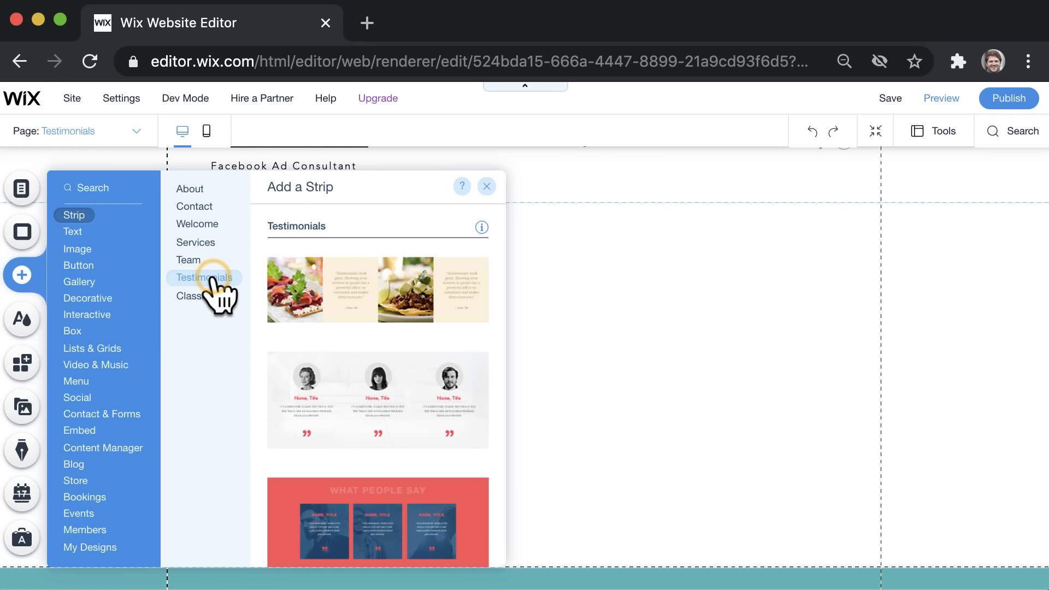
left_click(349, 398)
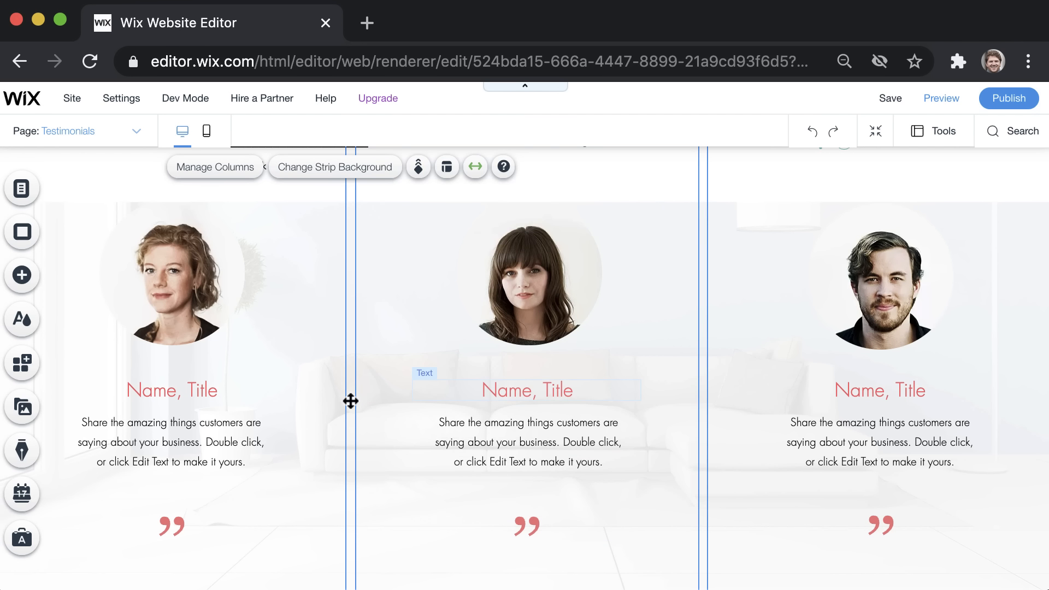
- Examine the new testimonial strip's three columns and its position between the header and footer
scroll(351, 401, "up", 1)
scroll(351, 402, "down", 3)
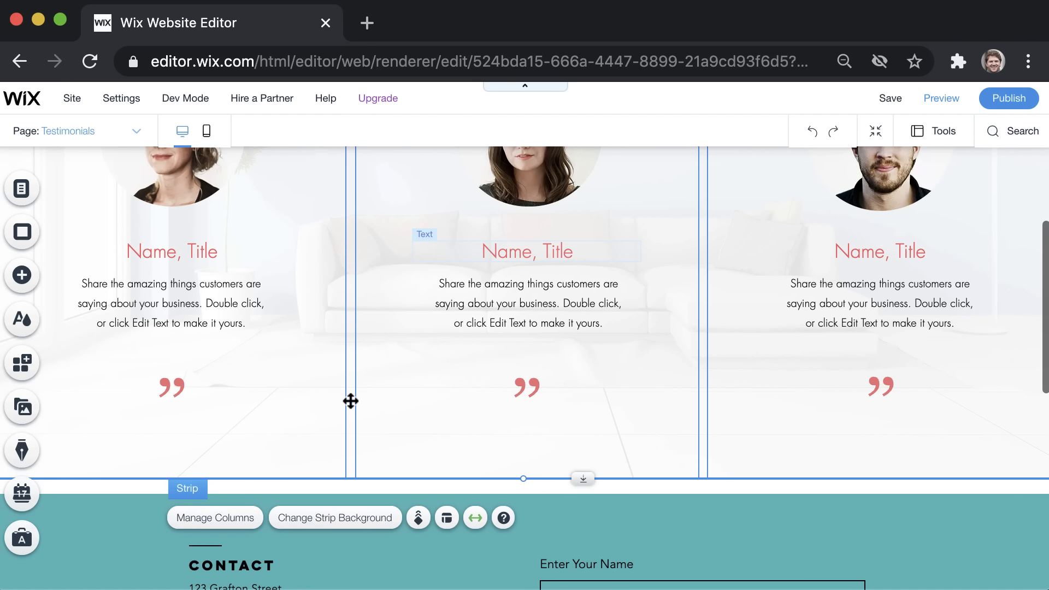
scroll(351, 402, "up", 5)
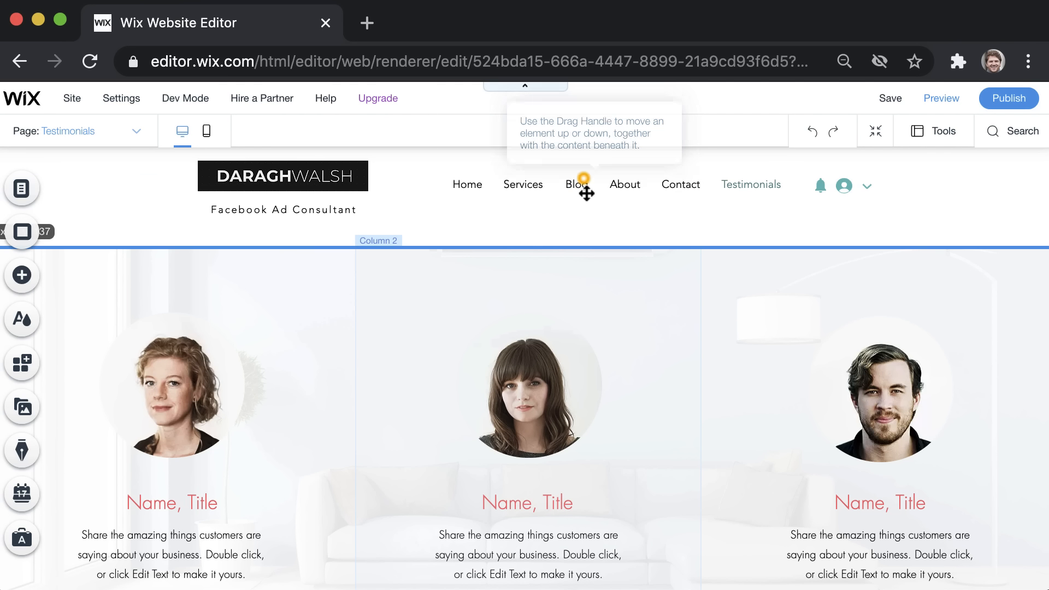
left_click(571, 260)
scroll(541, 328, "down", 4)
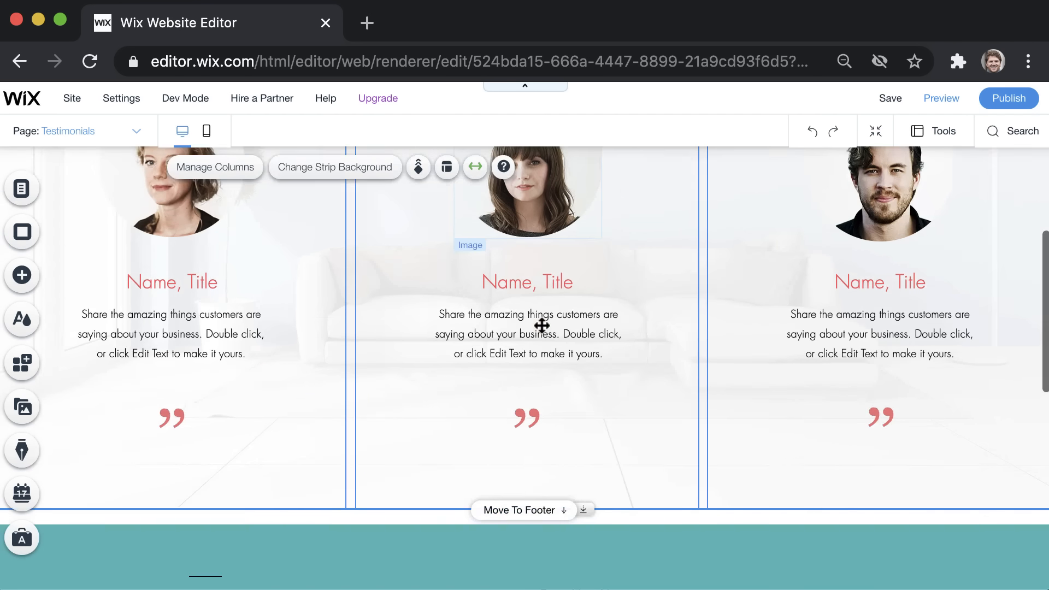
scroll(541, 323, "down", 5)
scroll(541, 326, "up", 9)
left_click(600, 518)
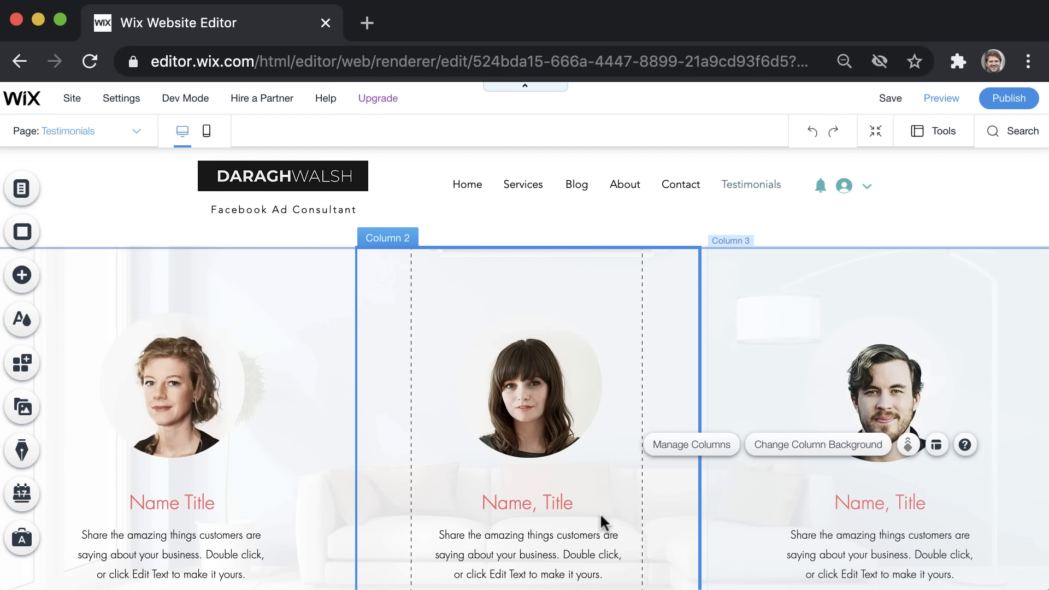
scroll(602, 516, "down", 4)
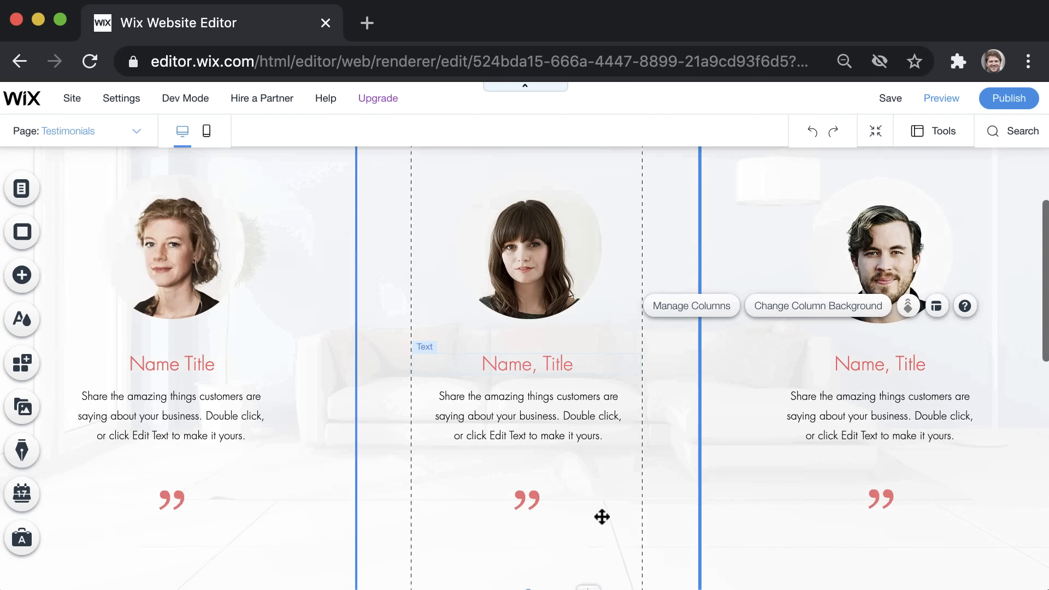
scroll(601, 516, "up", 3)
scroll(601, 516, "up", 1)
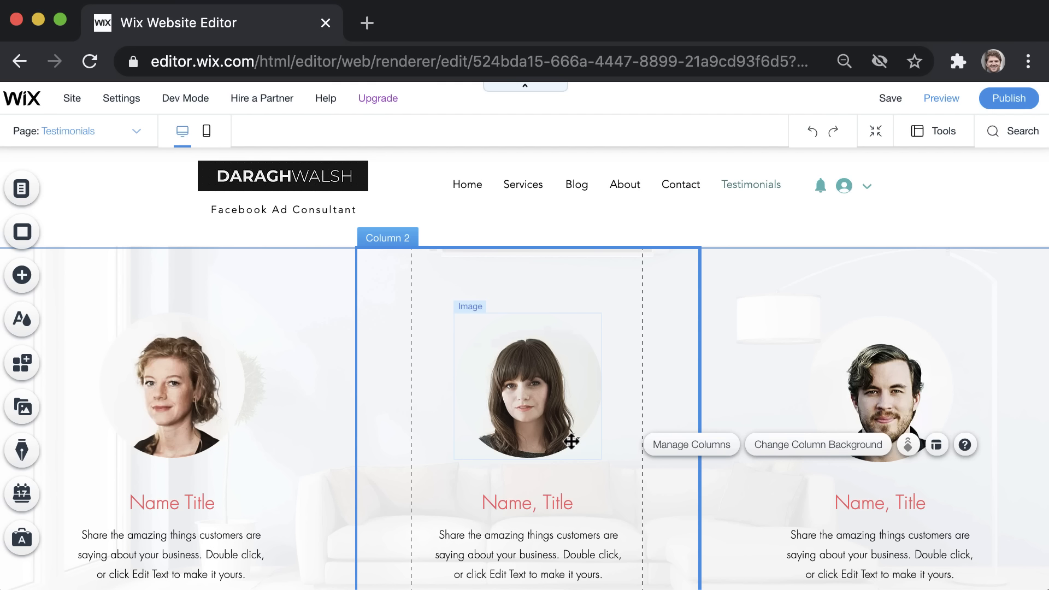
- Select the portrait in the middle testimonial column to view its editing options, and return to the column
scroll(571, 442, "down", 1)
left_click(534, 420)
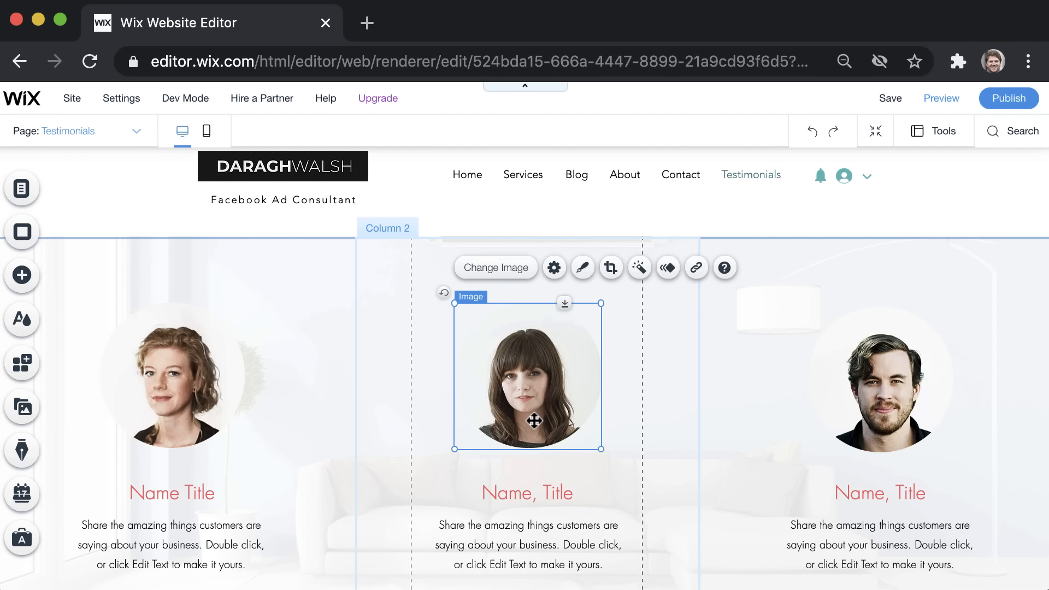
scroll(534, 420, "down", 2)
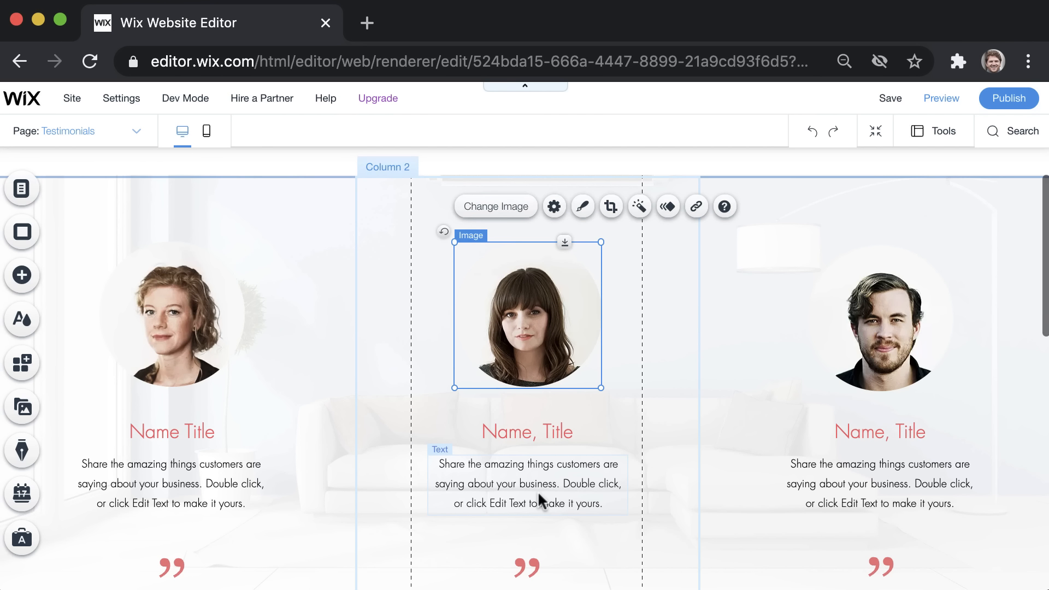
scroll(537, 491, "up", 2)
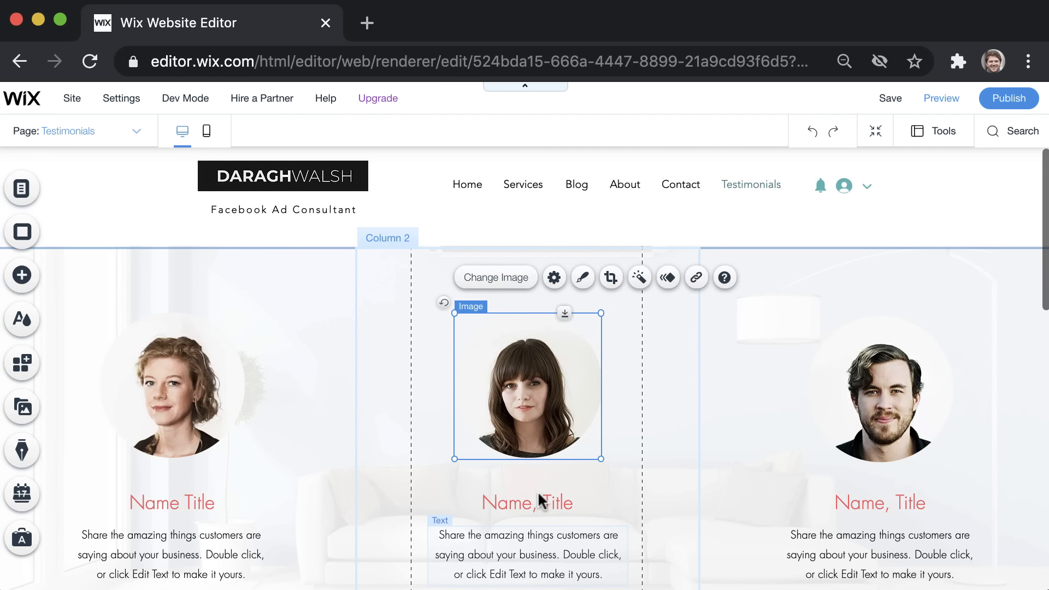
left_click(390, 479)
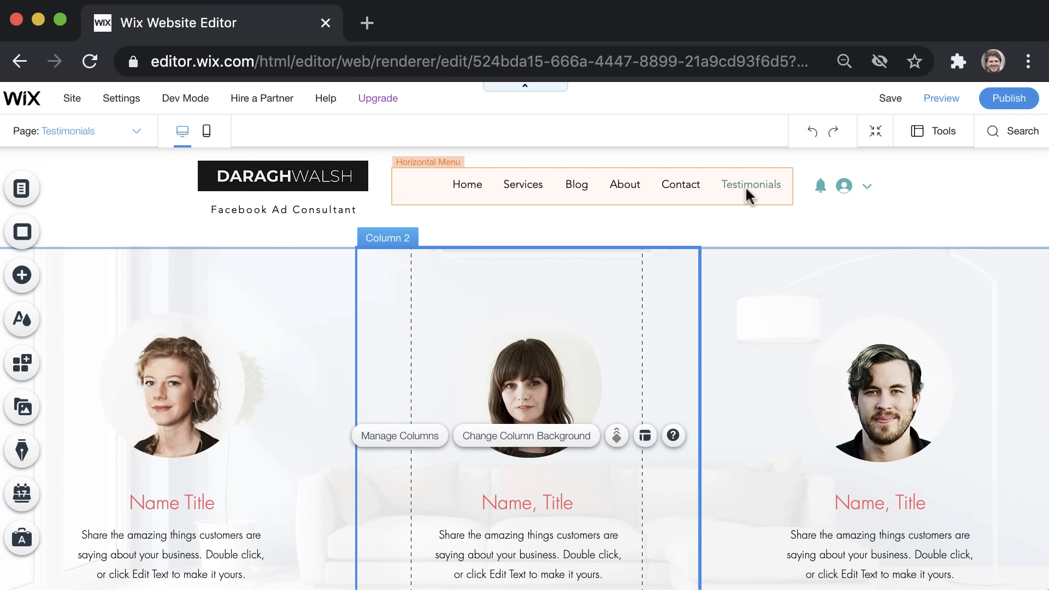
- Browse the Contact & Forms, Video & Music and Bookings elements, close the list, and check the page down to the footer
left_click(20, 276)
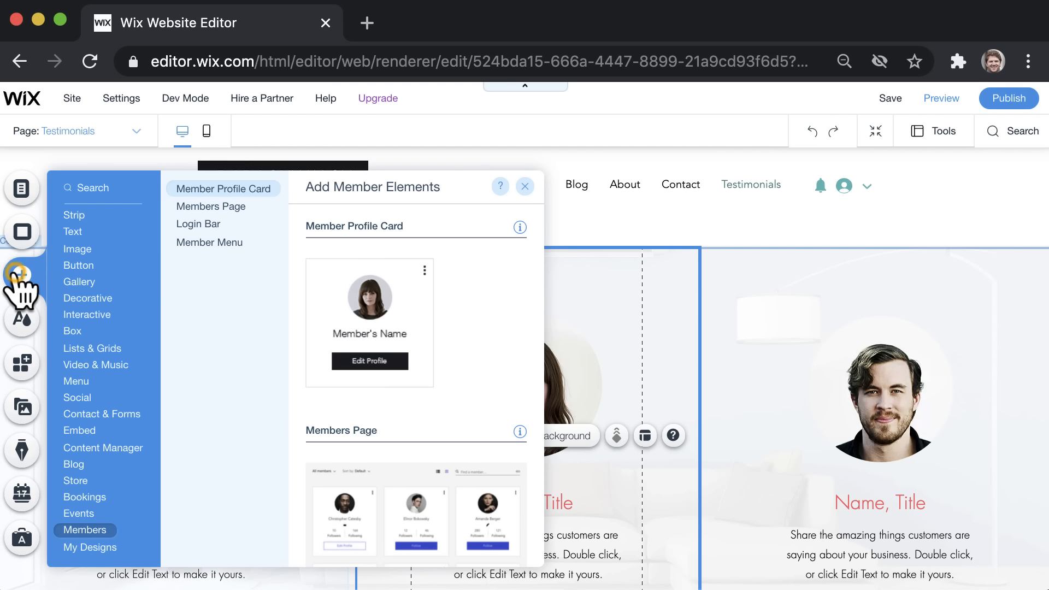
left_click(101, 413)
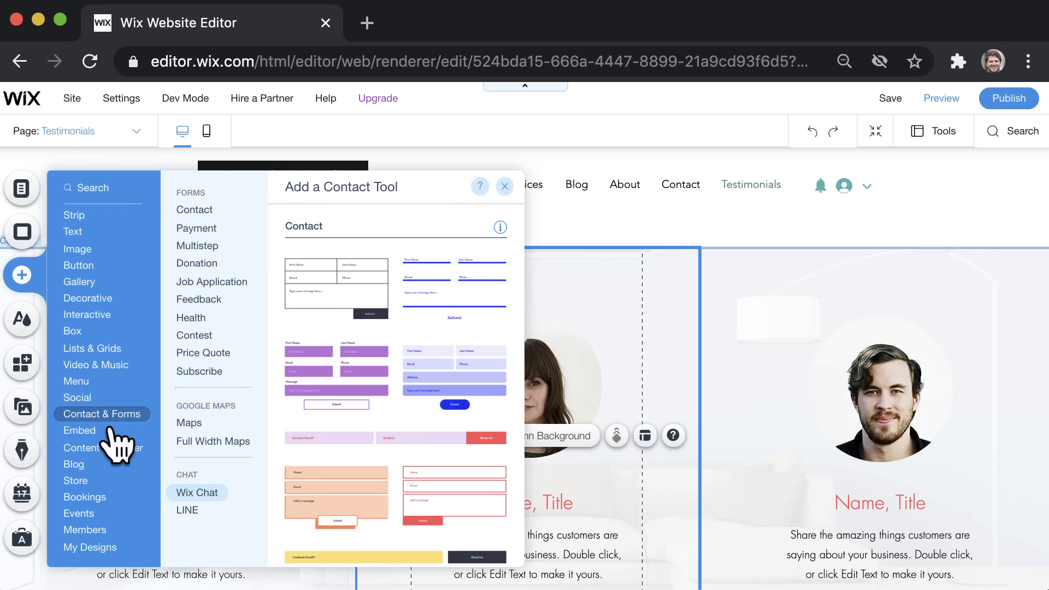
left_click(121, 367)
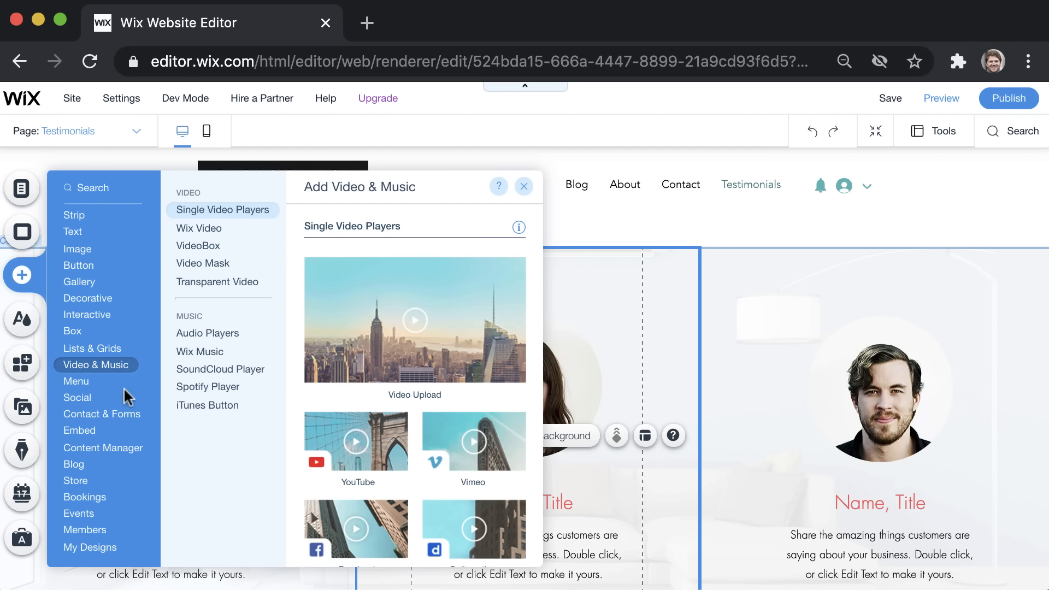
left_click(96, 497)
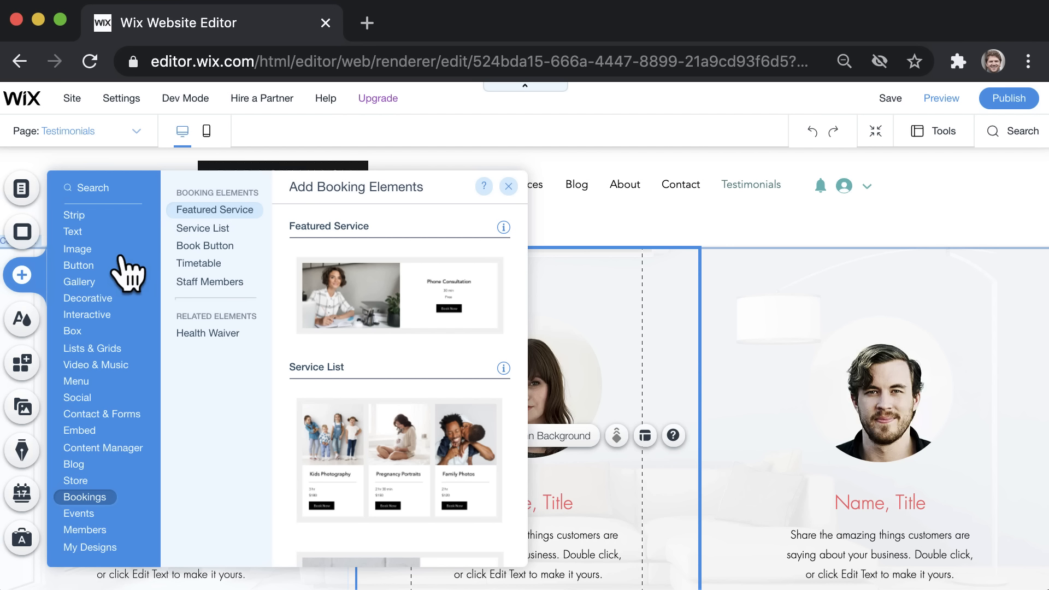
left_click(99, 153)
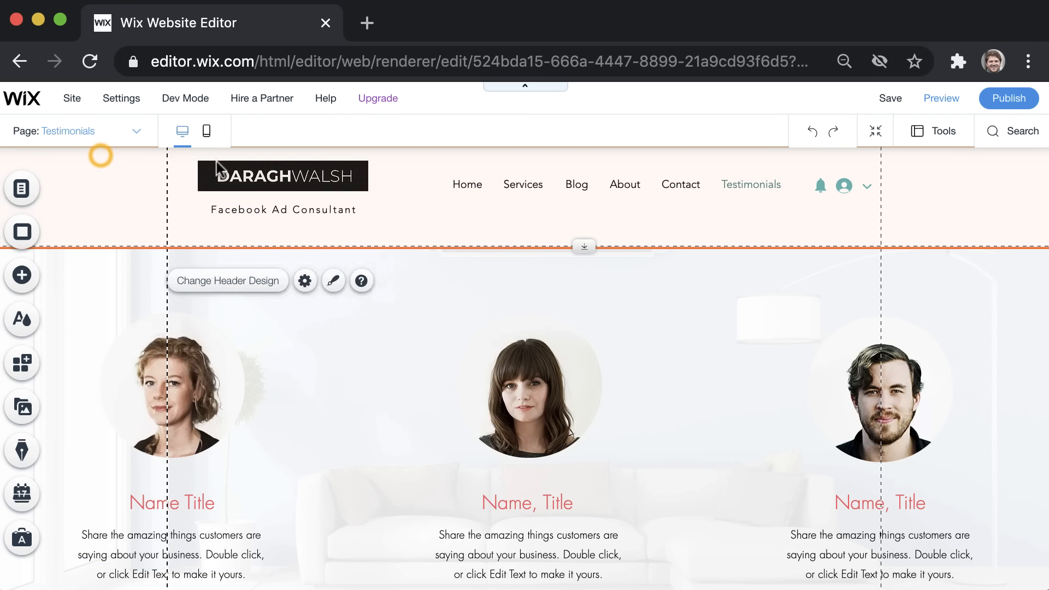
scroll(745, 186, "down", 8)
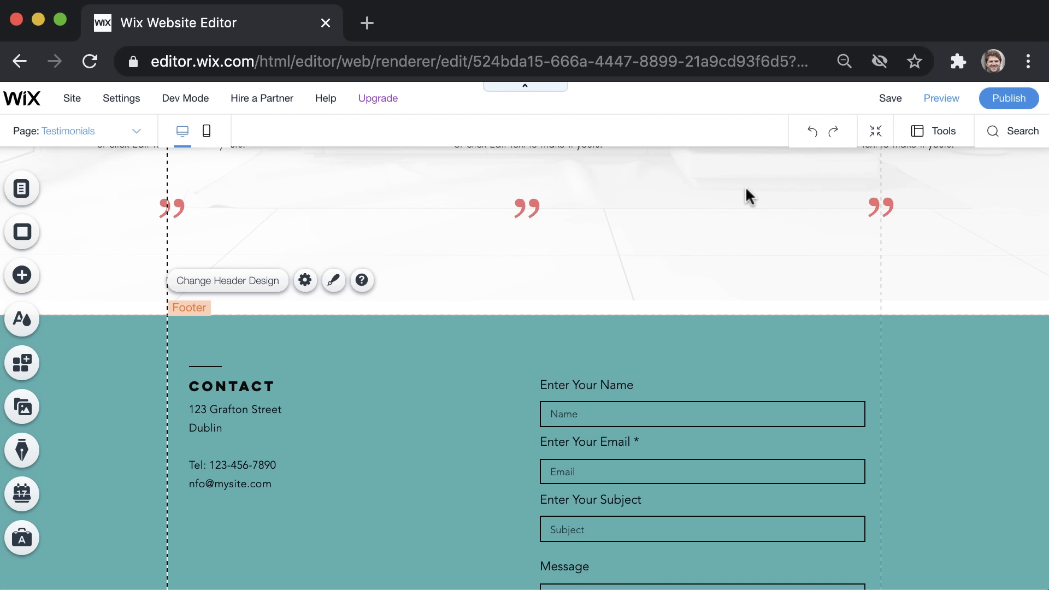
scroll(746, 189, "up", 10)
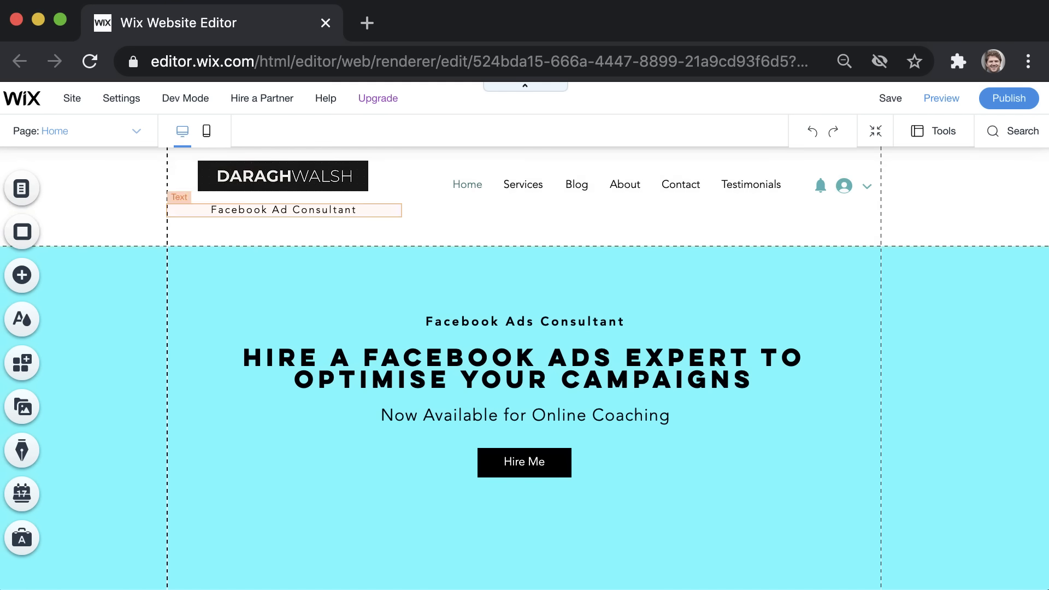
- Open the Get Found on Google SEO plan and review the Keywords section in its settings
left_click(116, 100)
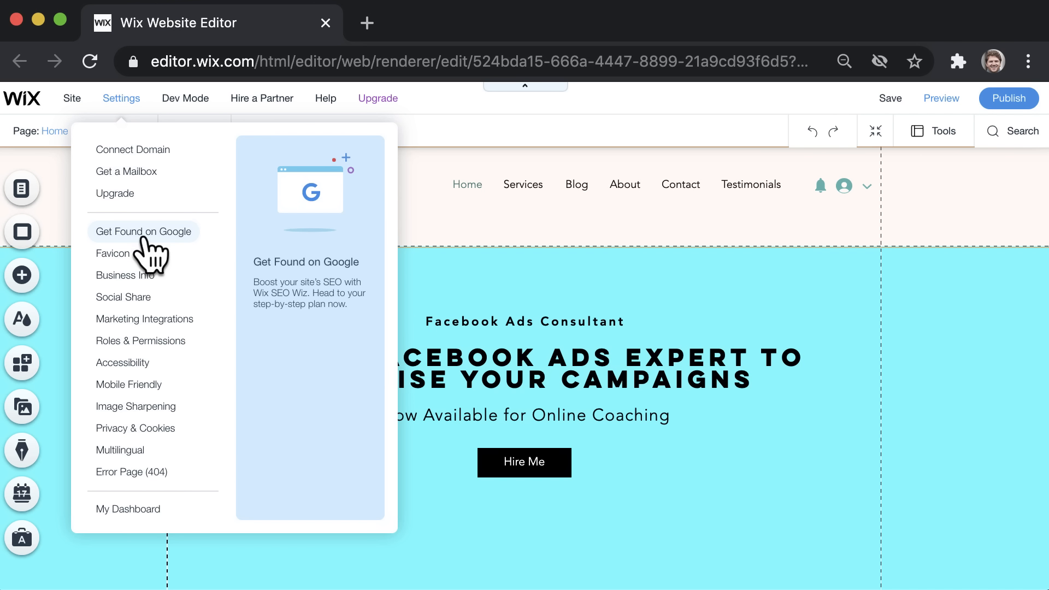
left_click(145, 235)
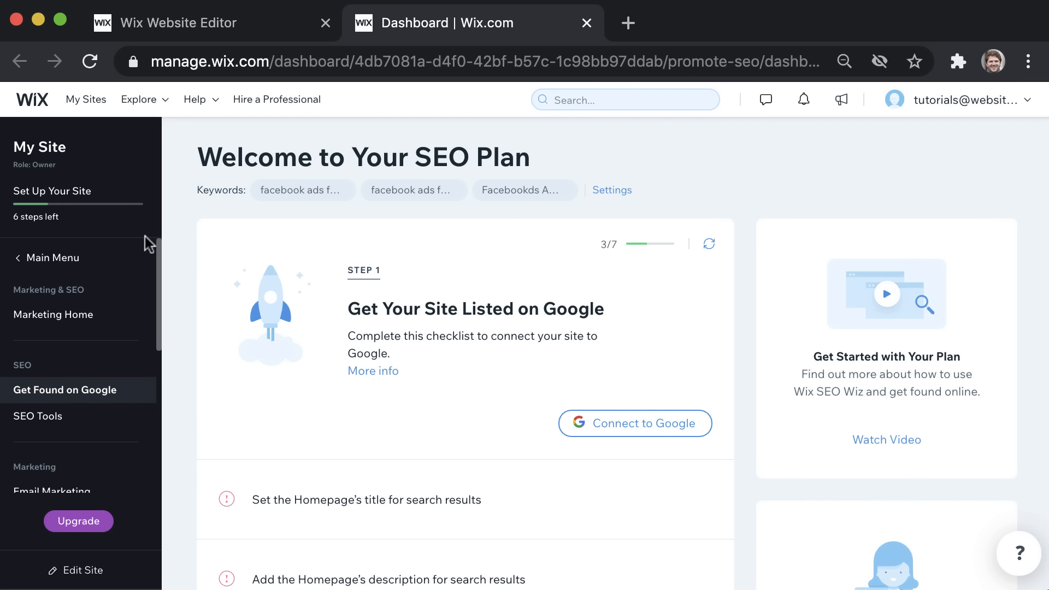
left_click(615, 189)
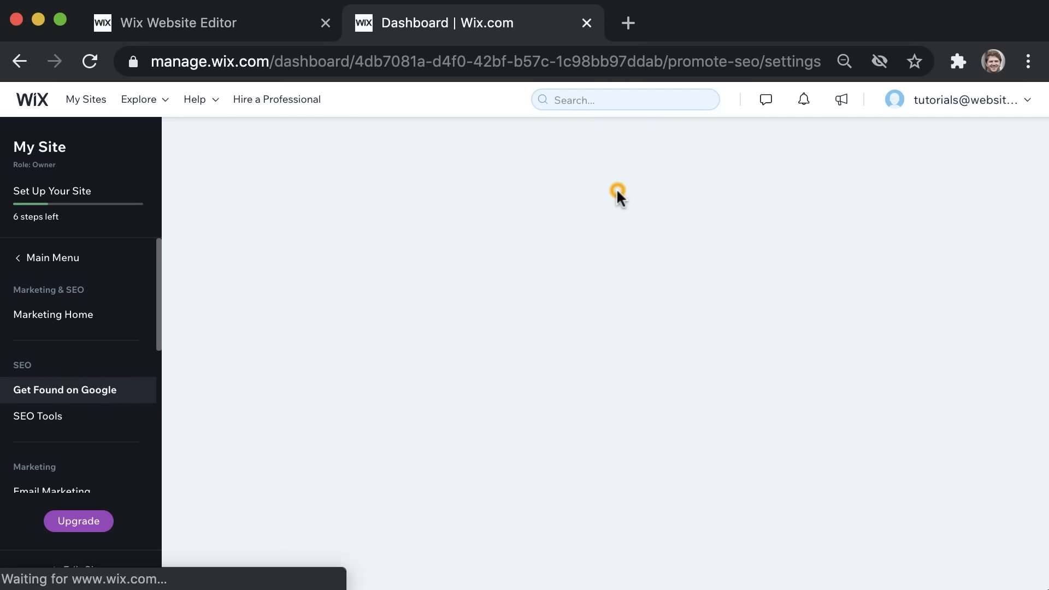
scroll(616, 191, "down", 2)
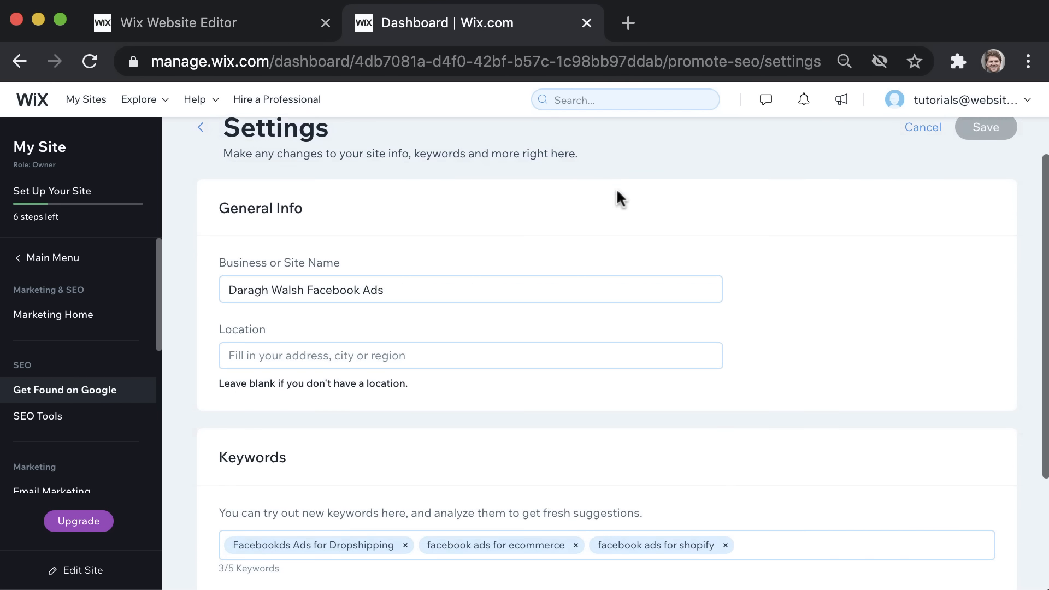
scroll(565, 271, "down", 3)
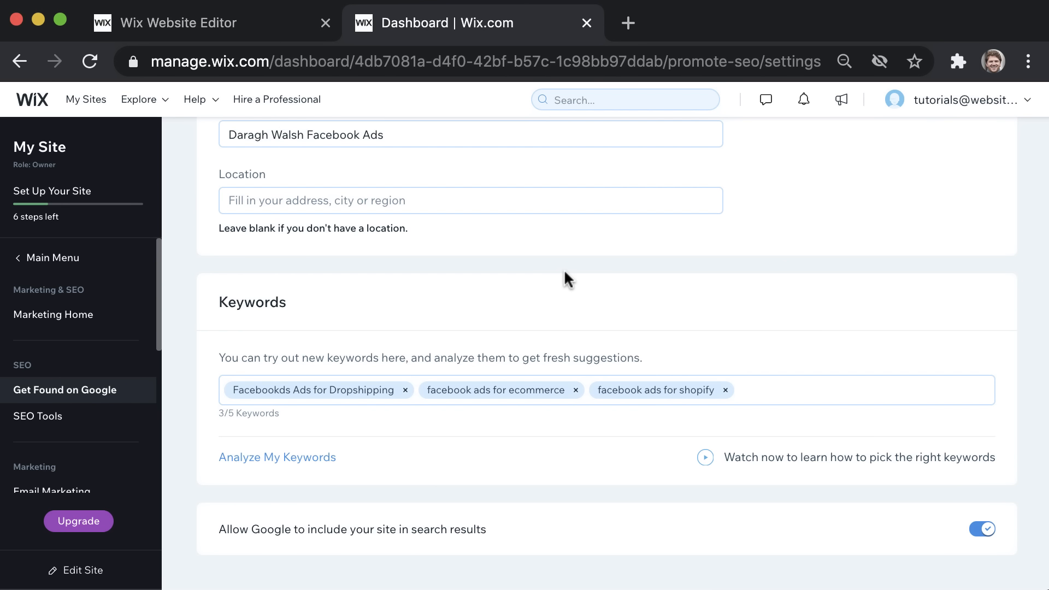
left_click_drag(219, 307, 305, 310)
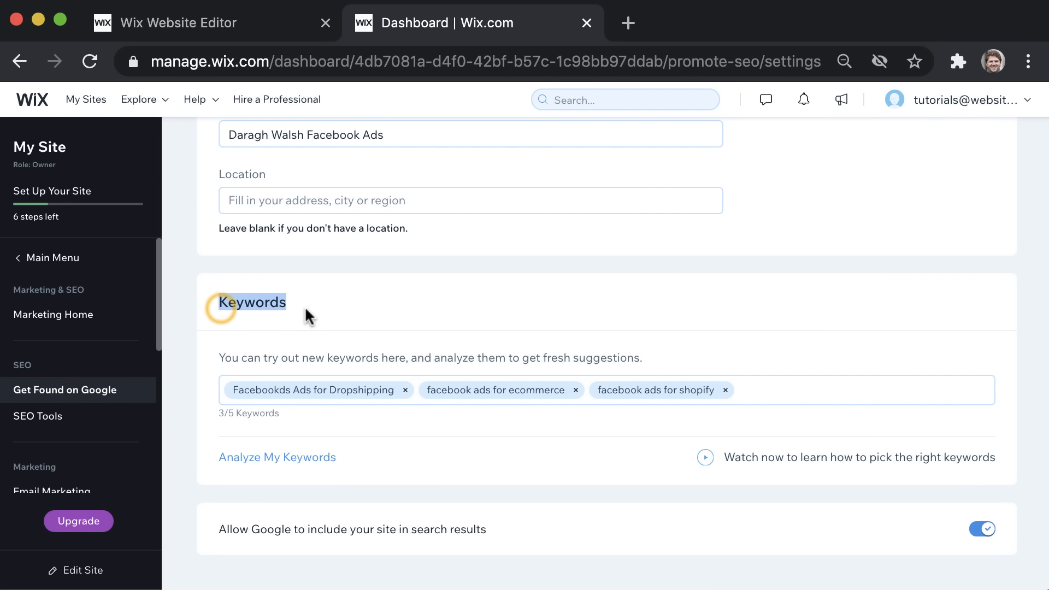
left_click(341, 306)
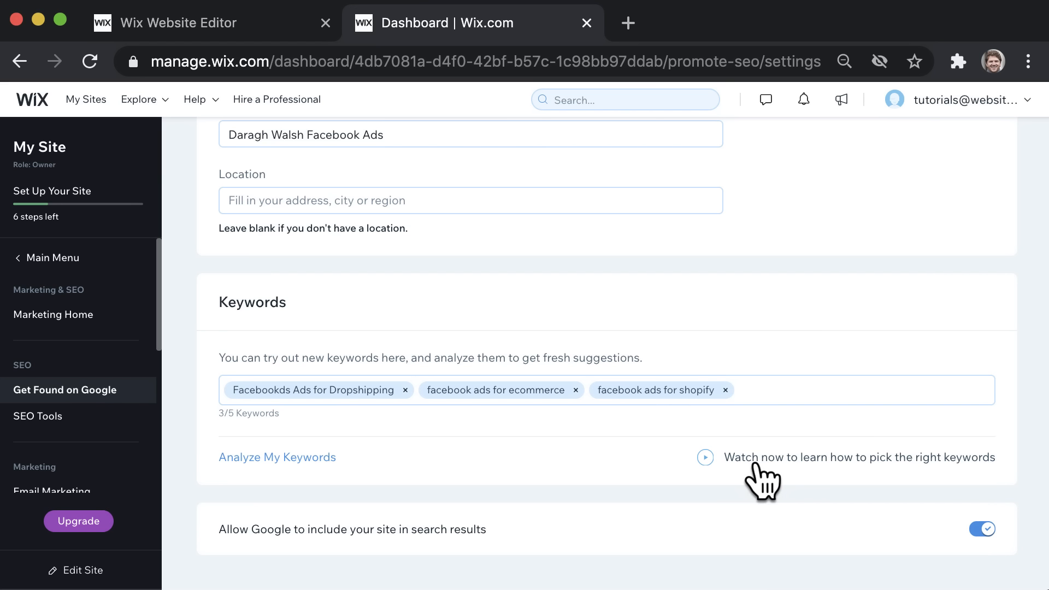
- Analyze the site's SEO keywords and read the explanation of keyword strength in the results
left_click(293, 458)
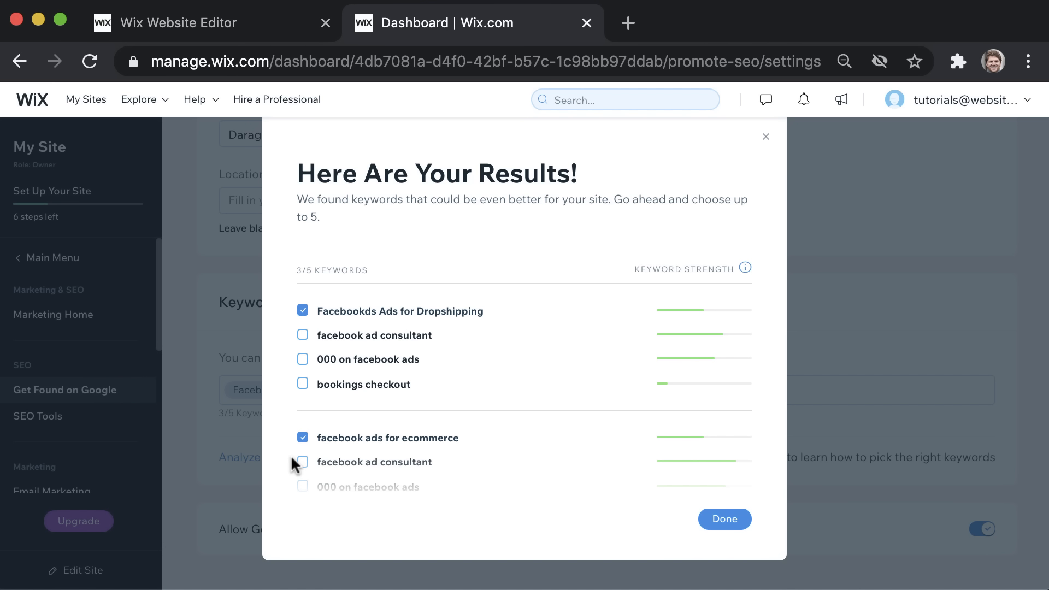
mouse_move(734, 277)
mouse_move(734, 296)
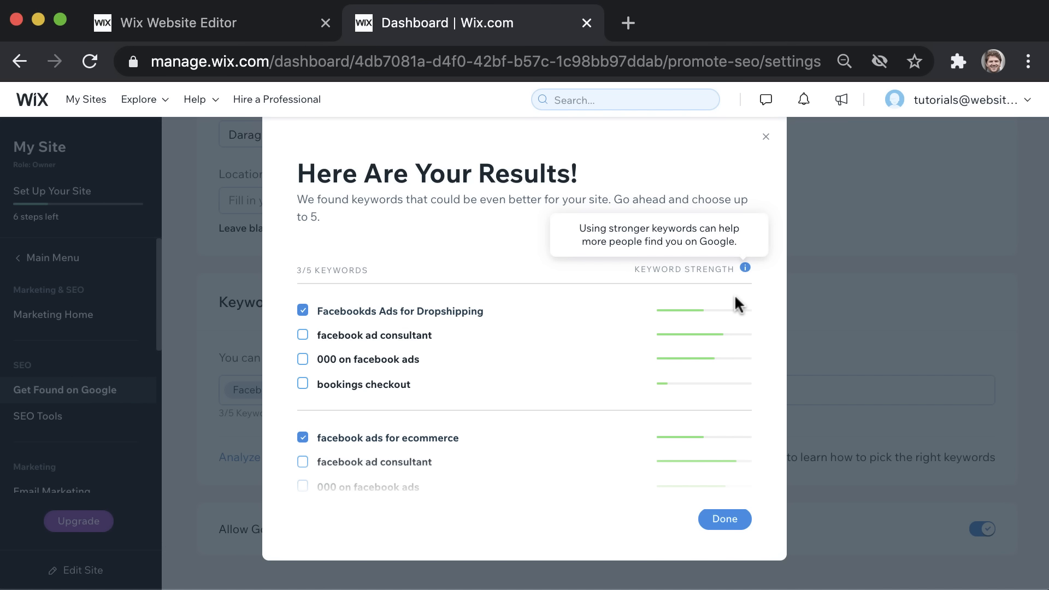
- In the second ecommerce group, replace "facebook ads for ecommerce" with "facebook ads agency for ecommerce" and also select "best facebook ads for ecommerce"
scroll(431, 396, "down", 5)
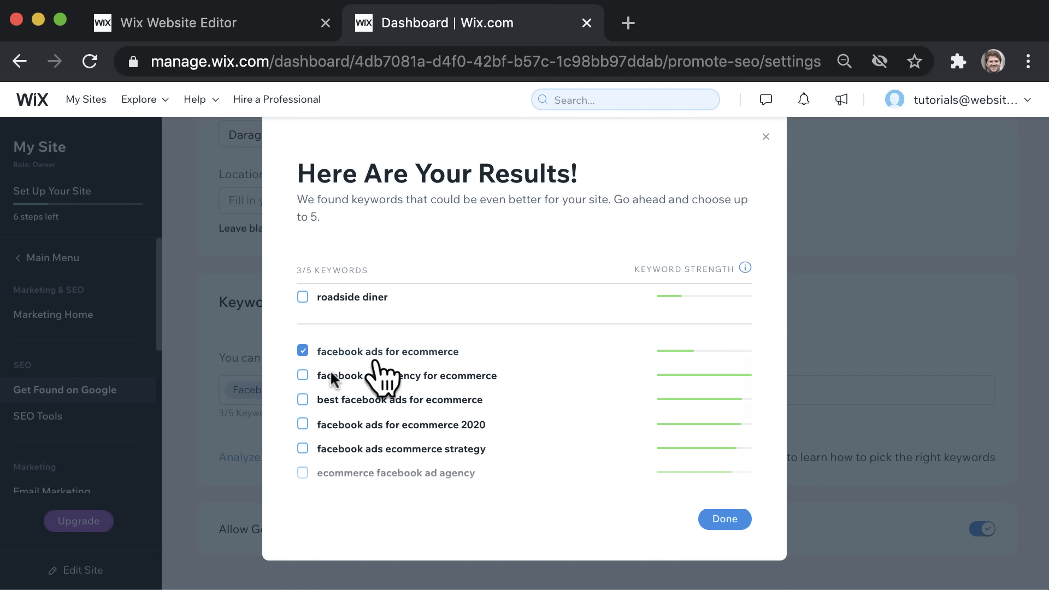
left_click(303, 375)
left_click(302, 351)
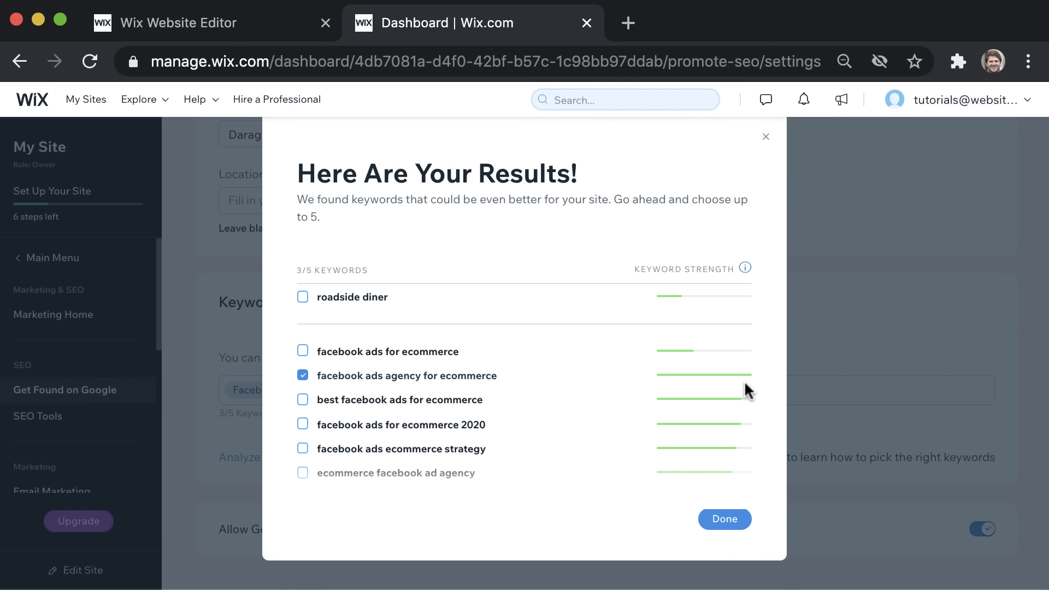
left_click(302, 400)
- Replace the keyword "facebook ads for shopify" with "facebook ads shopify dropshipping" and also select "running facebook ads for shopify"
scroll(507, 414, "down", 1)
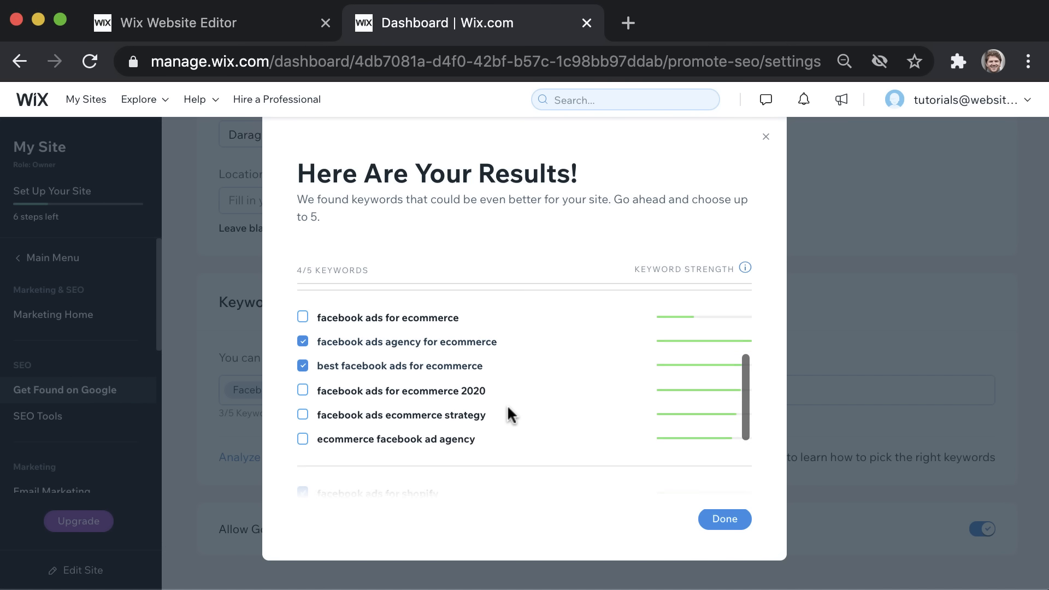
scroll(507, 414, "down", 2)
scroll(508, 414, "down", 1)
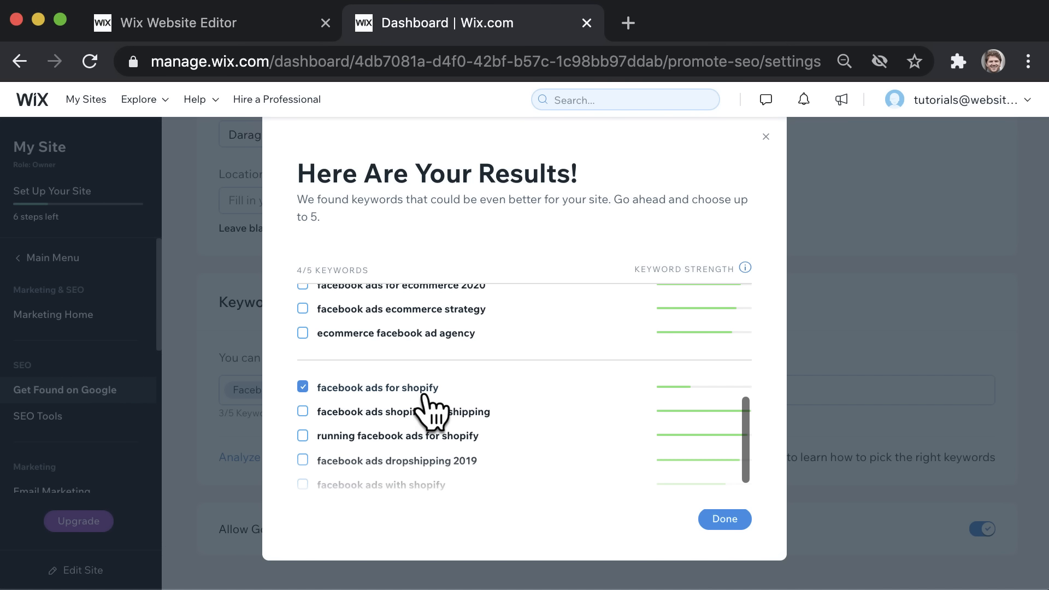
left_click(302, 411)
left_click(302, 386)
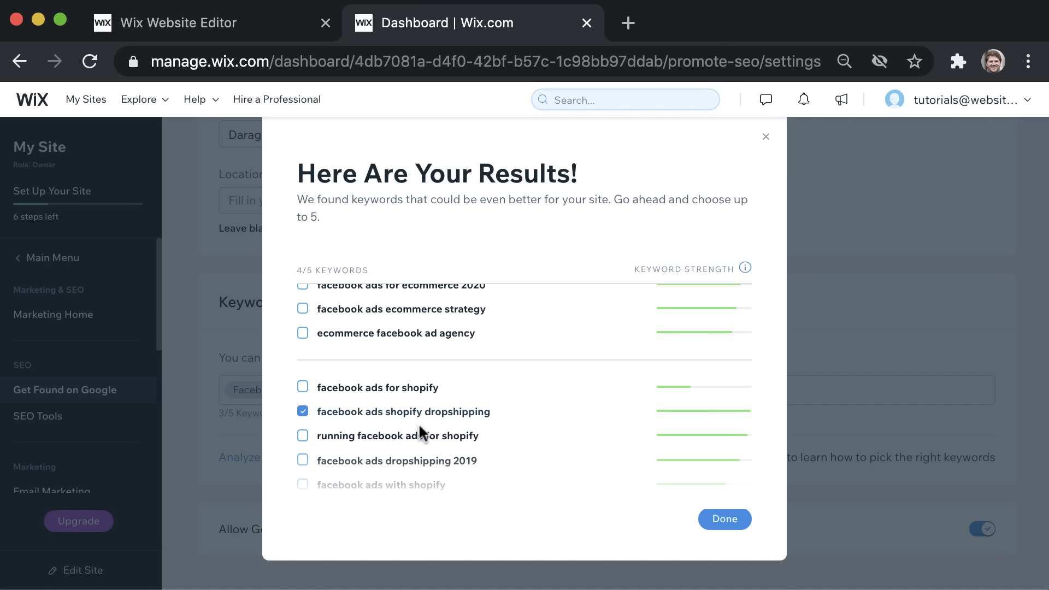
scroll(420, 429, "down", 2)
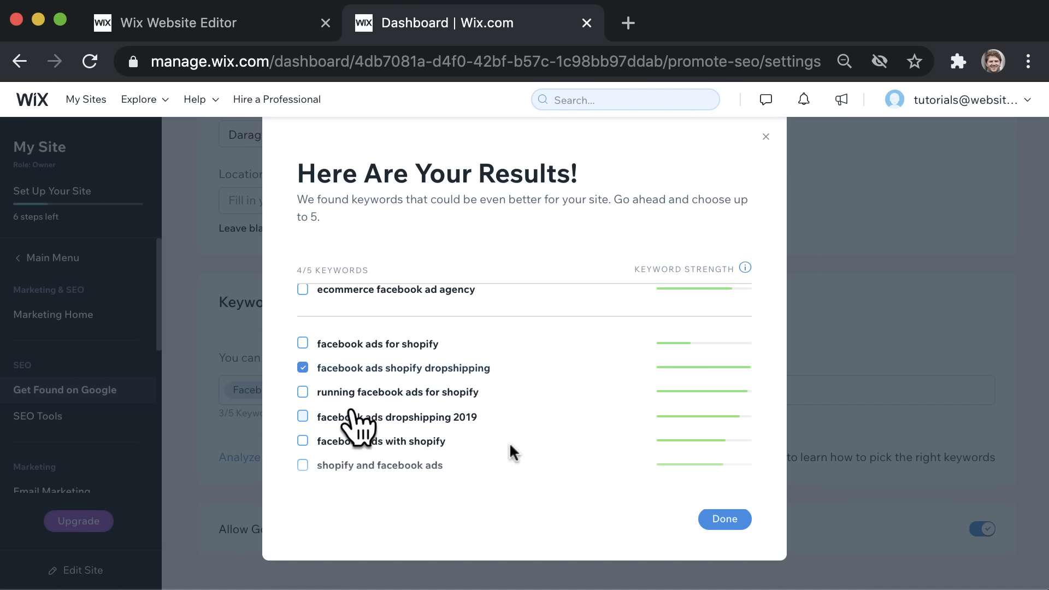
left_click(303, 393)
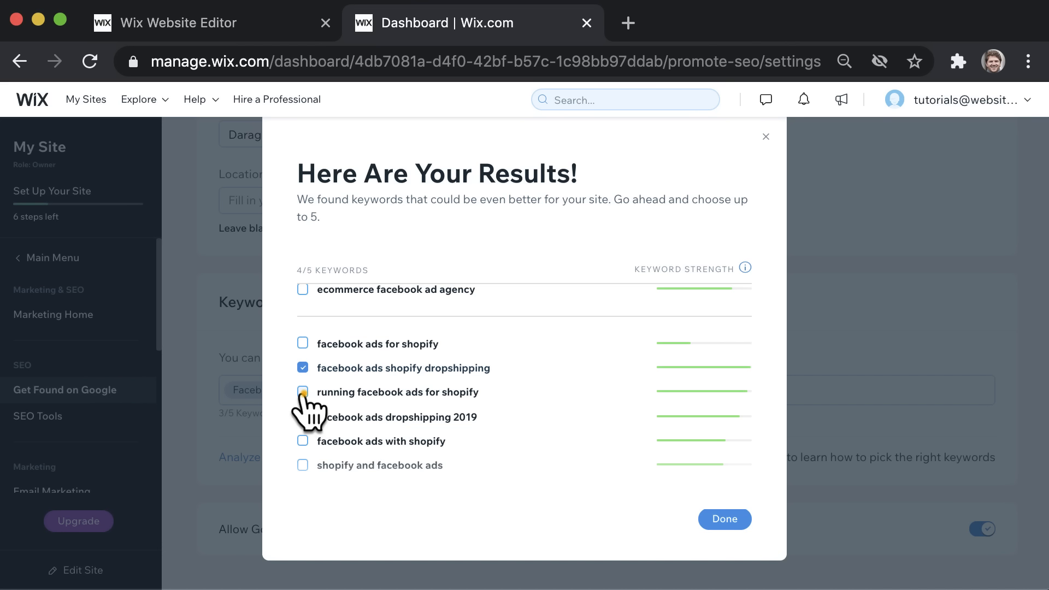
- Apply the chosen keywords and save the SEO settings
left_click(725, 519)
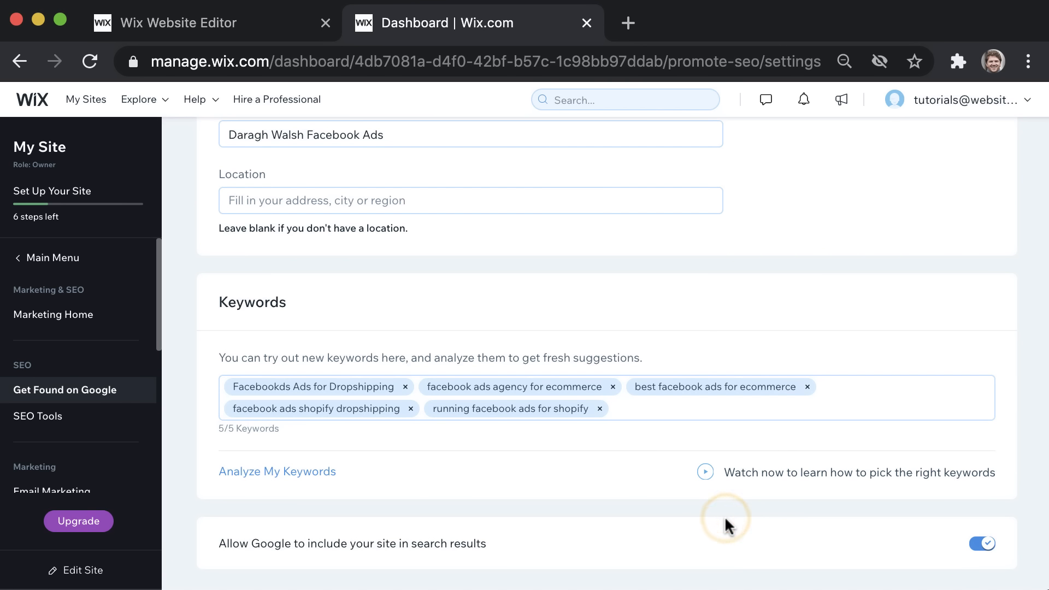
scroll(725, 516, "up", 5)
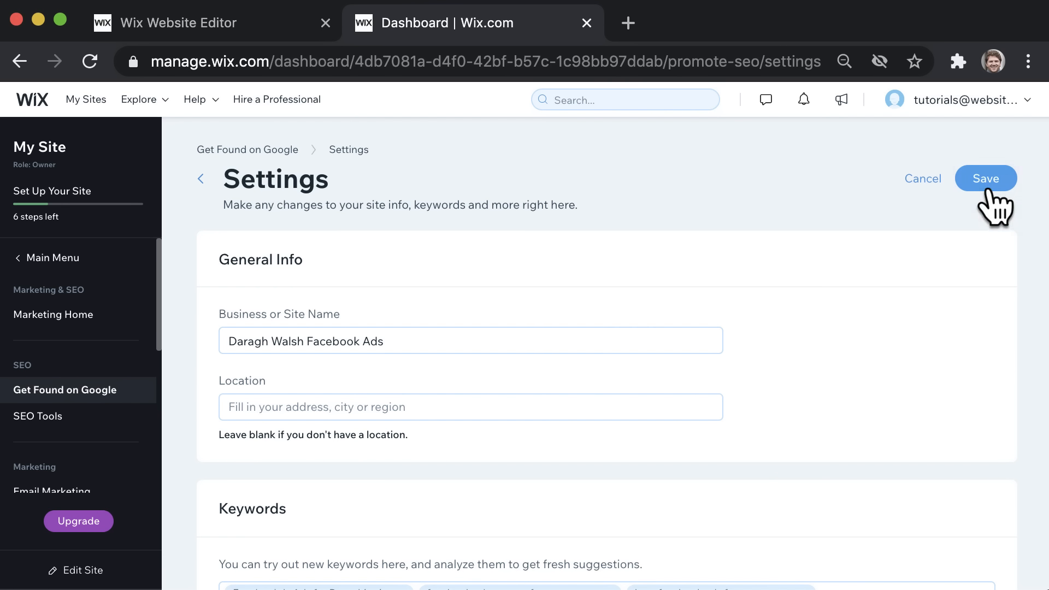
left_click(988, 180)
left_click(693, 394)
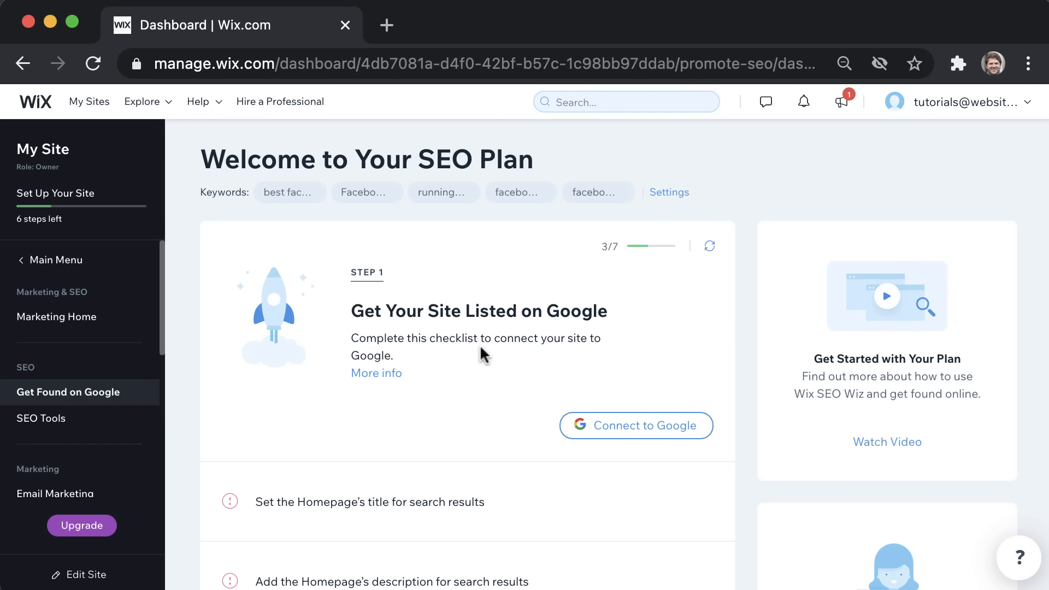
- Review the Step 1 checklist, read why the site should be connected to Google Search Console, and close the explanation
scroll(480, 383, "down", 3)
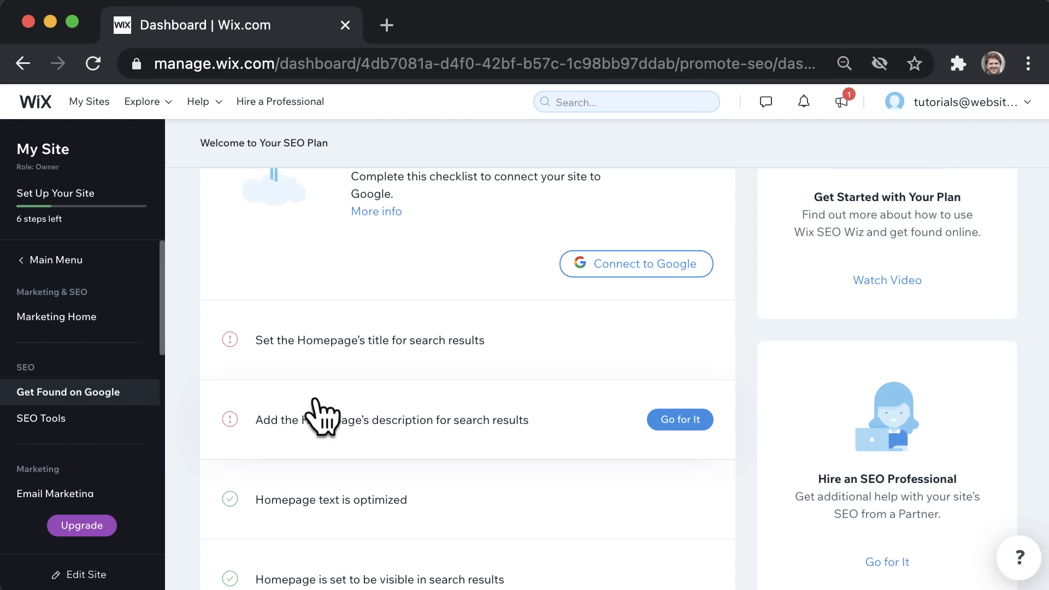
scroll(215, 389, "down", 3)
scroll(211, 385, "down", 4)
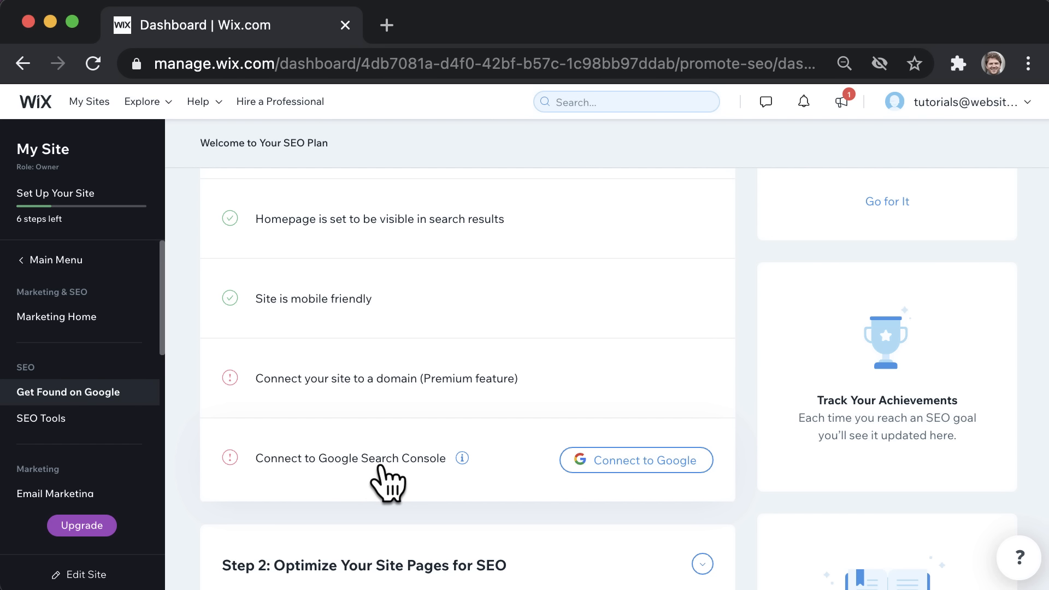
left_click(463, 457)
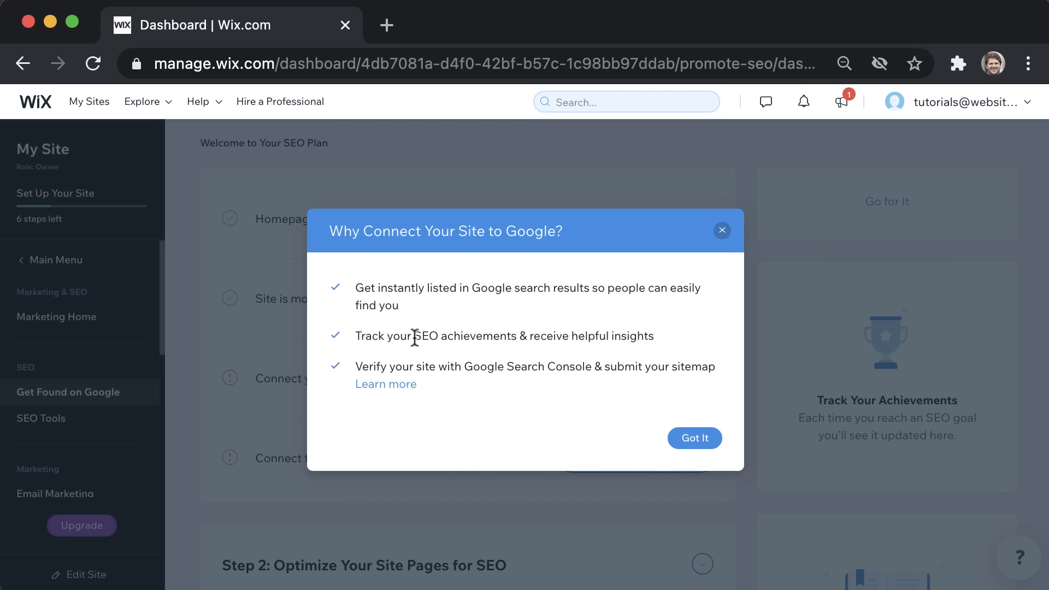
left_click_drag(414, 336, 662, 342)
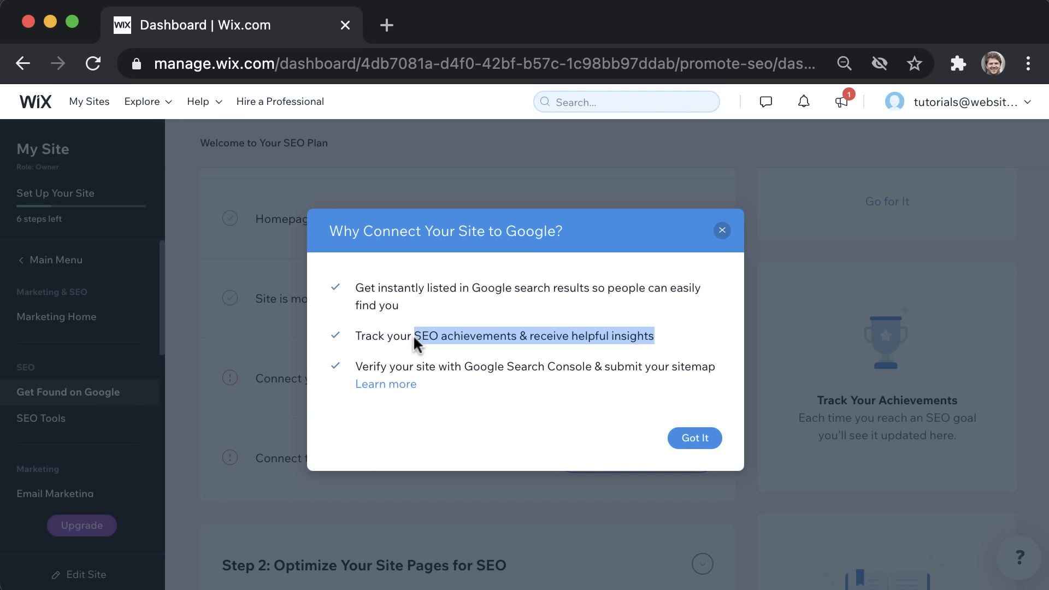
left_click(662, 352)
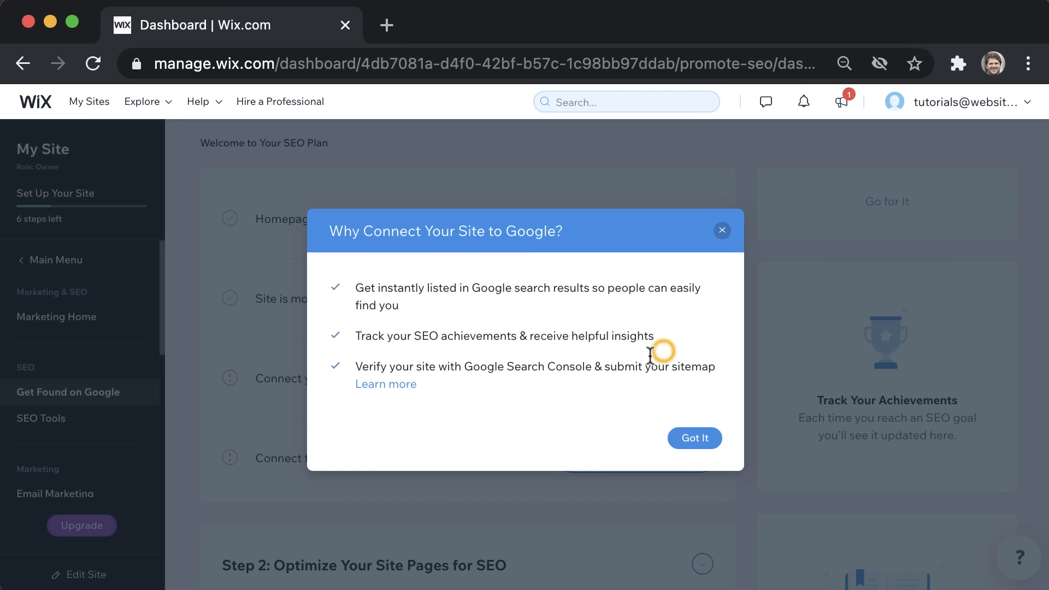
left_click_drag(602, 368, 720, 370)
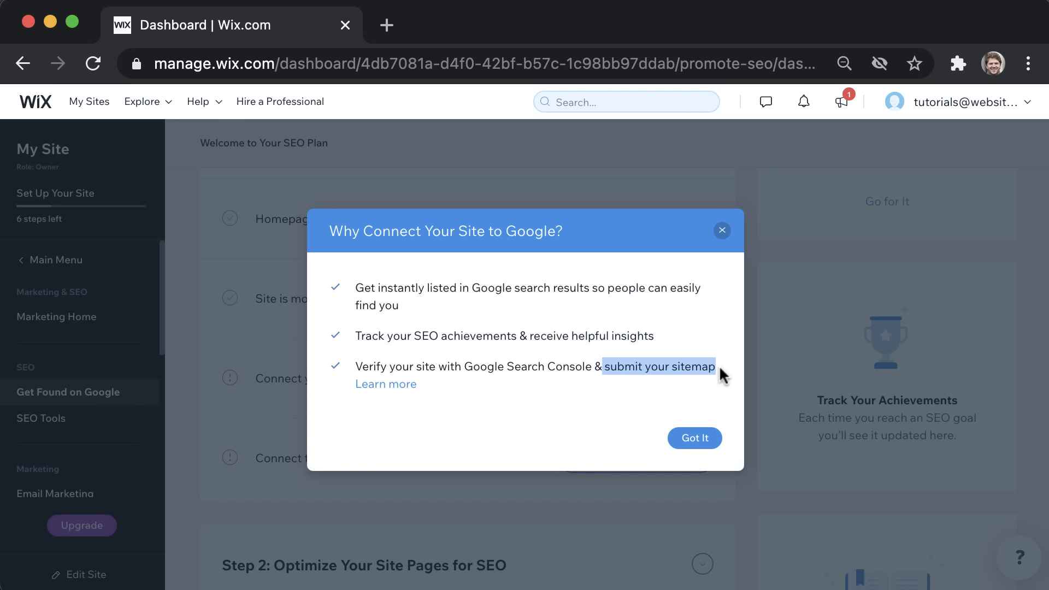
left_click(721, 230)
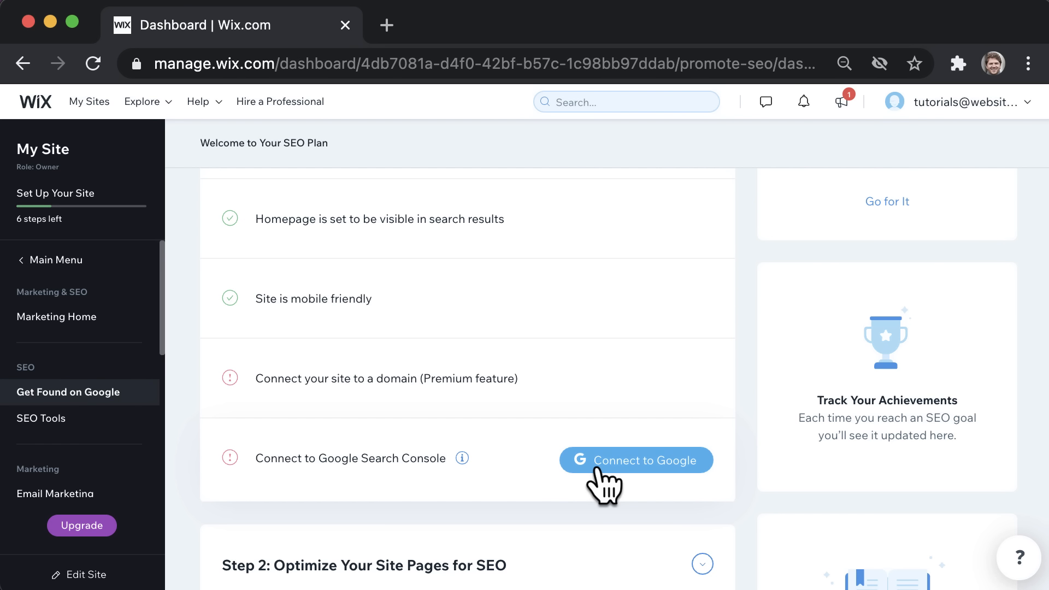
- Expand Step 2, Optimize Your Site Pages for SEO, and review its Homepage and Blog page tasks
scroll(601, 475, "down", 3)
left_click(525, 384)
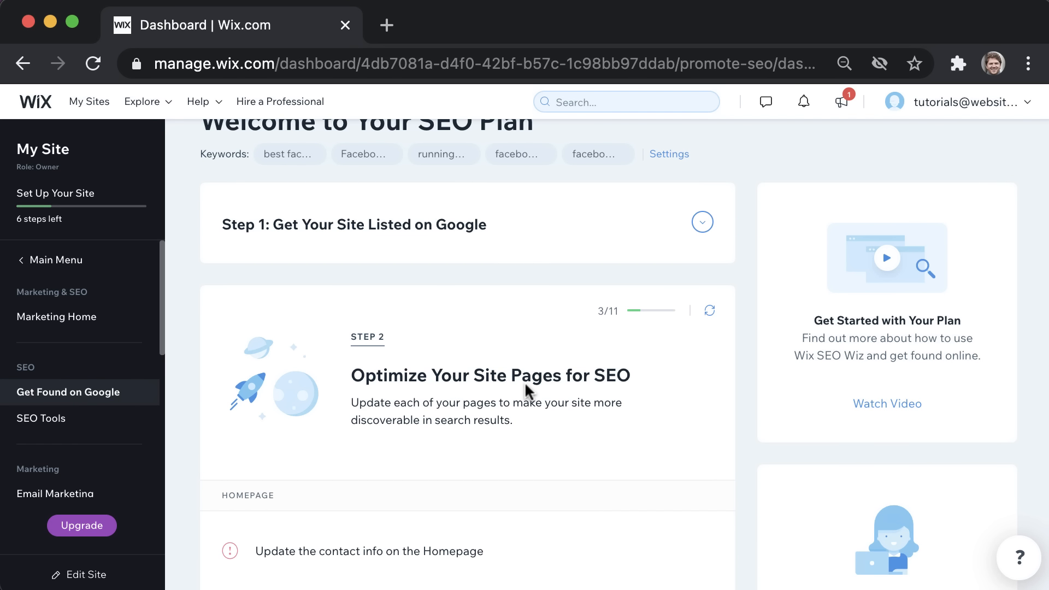
scroll(524, 381, "down", 4)
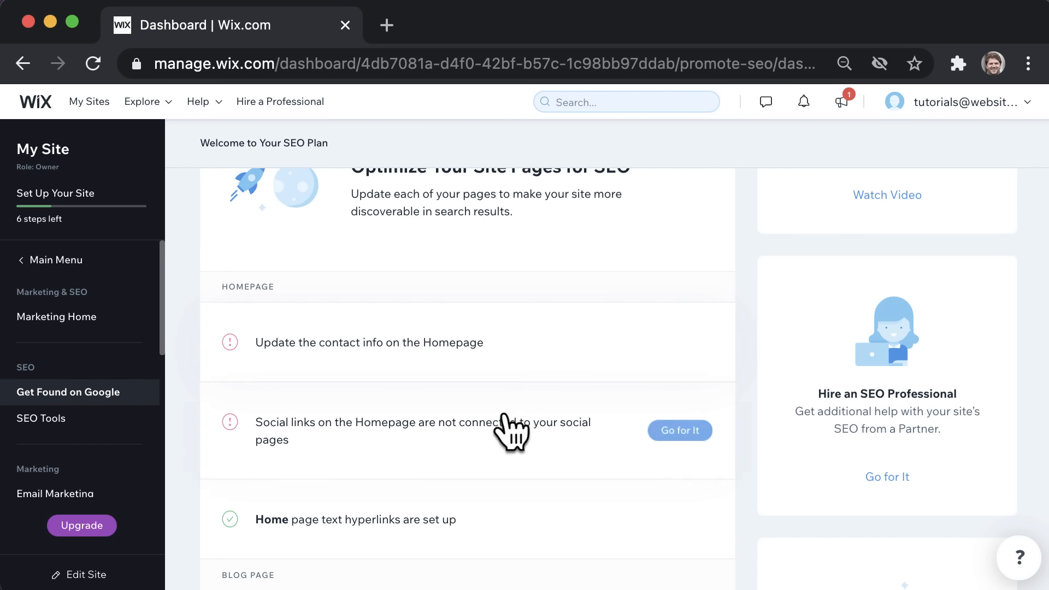
scroll(511, 442, "down", 6)
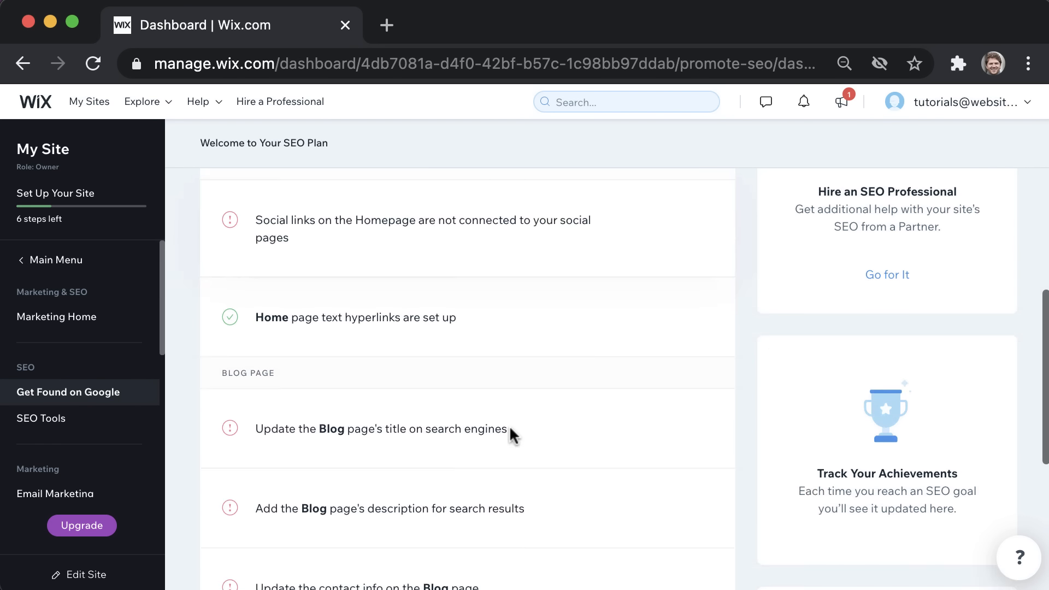
scroll(510, 442, "down", 3)
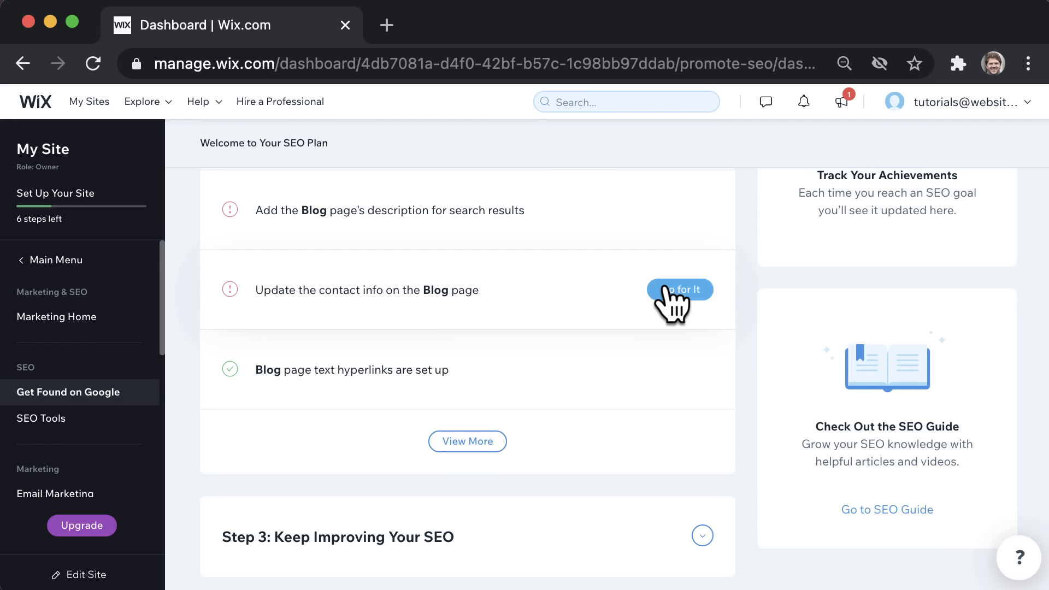
- Expand Step 3, Keep Improving Your SEO, review its suggestions, and return to the start of the plan
scroll(537, 377, "down", 3)
left_click(538, 377)
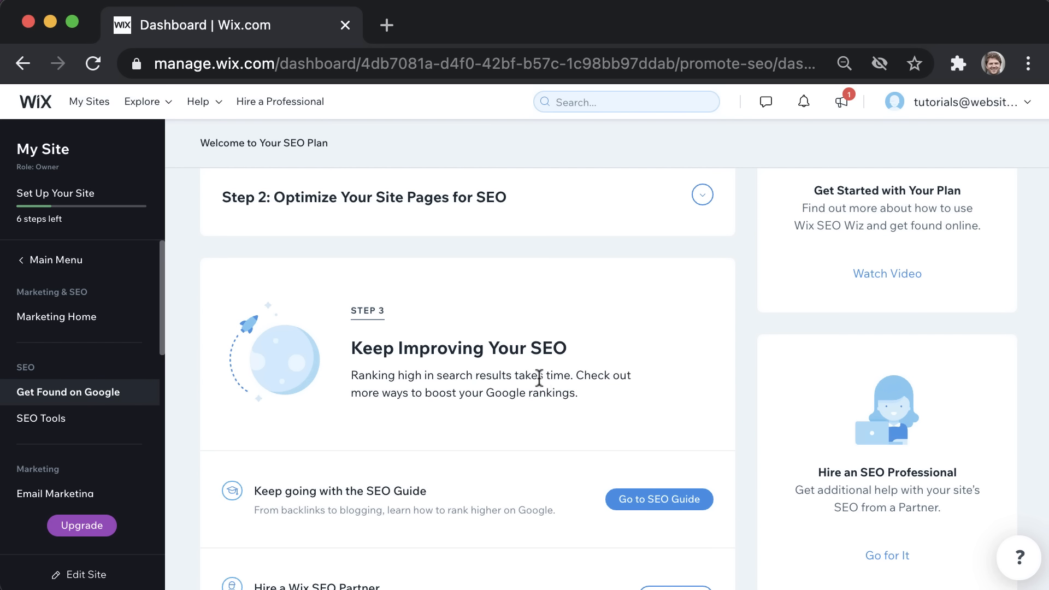
scroll(605, 384, "down", 2)
scroll(606, 384, "down", 2)
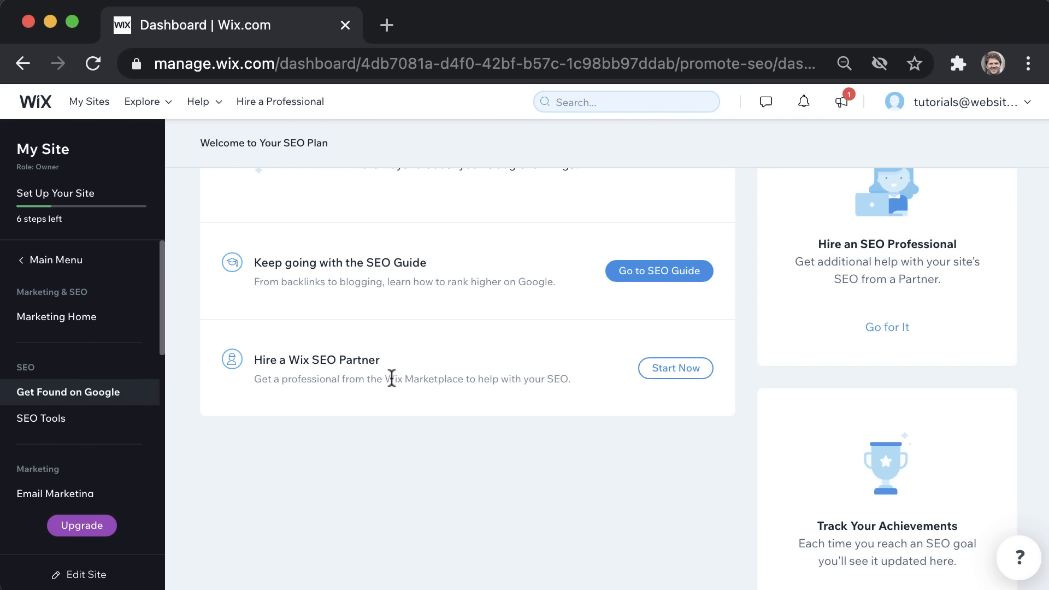
scroll(391, 378, "up", 1)
scroll(390, 378, "up", 10)
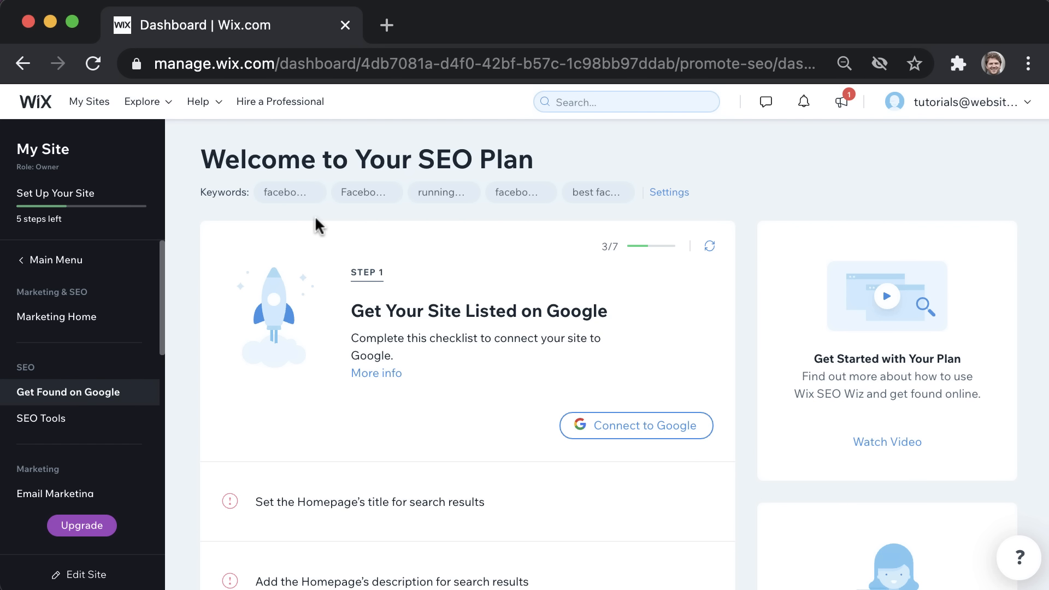
- Expand the task for setting the Homepage's title for search results, read why it is important, and close the explanation
scroll(315, 219, "down", 3)
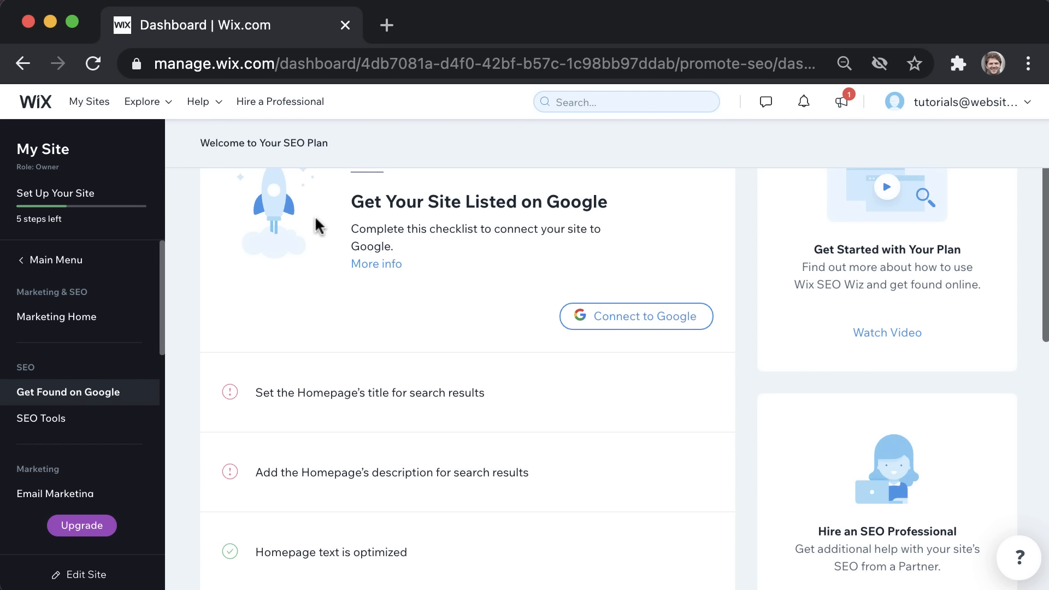
left_click(415, 389)
scroll(606, 372, "down", 3)
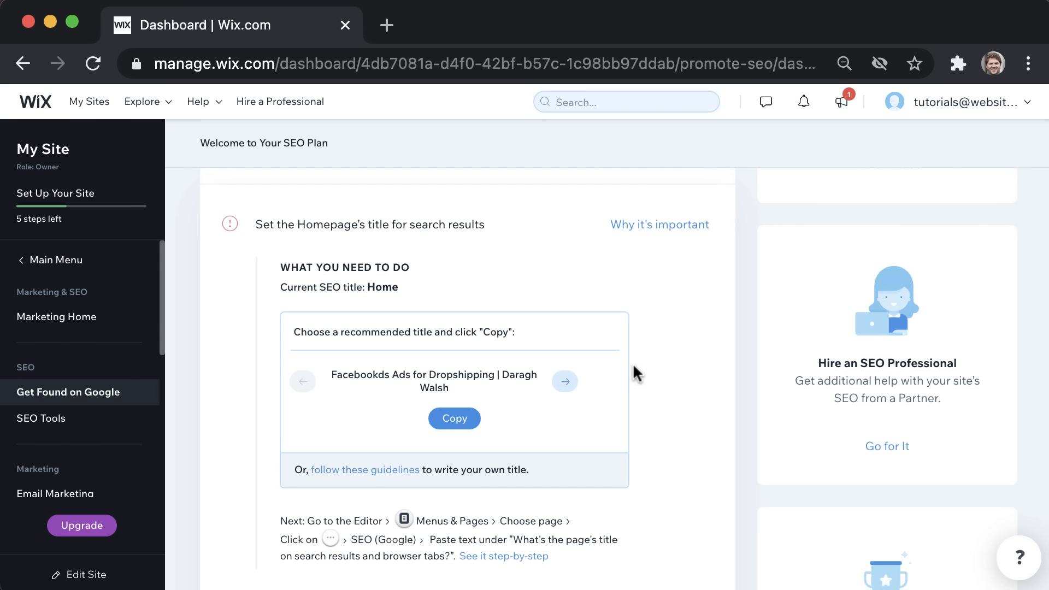
left_click(658, 225)
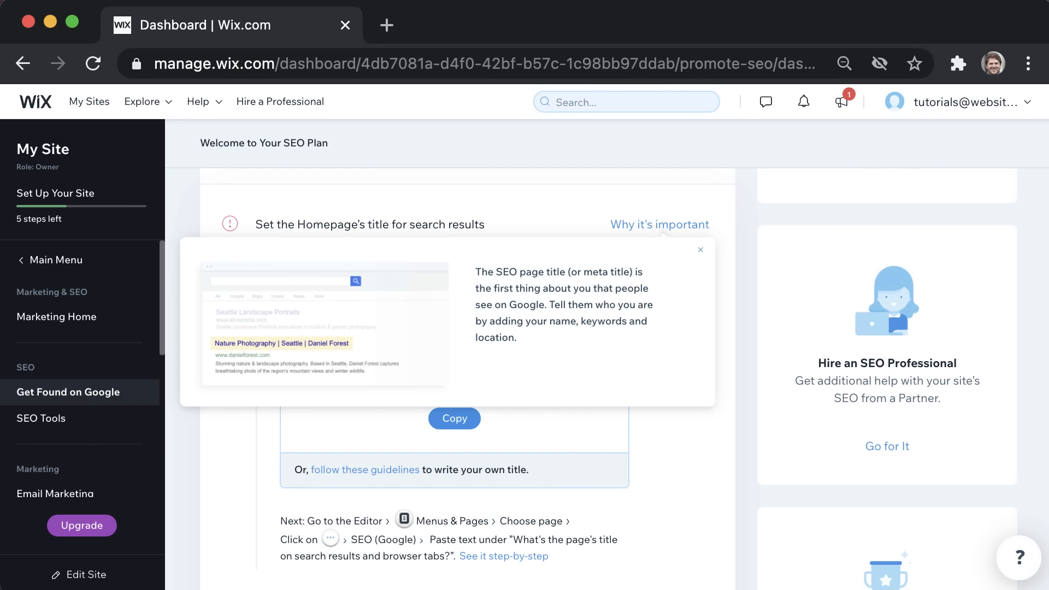
left_click(700, 250)
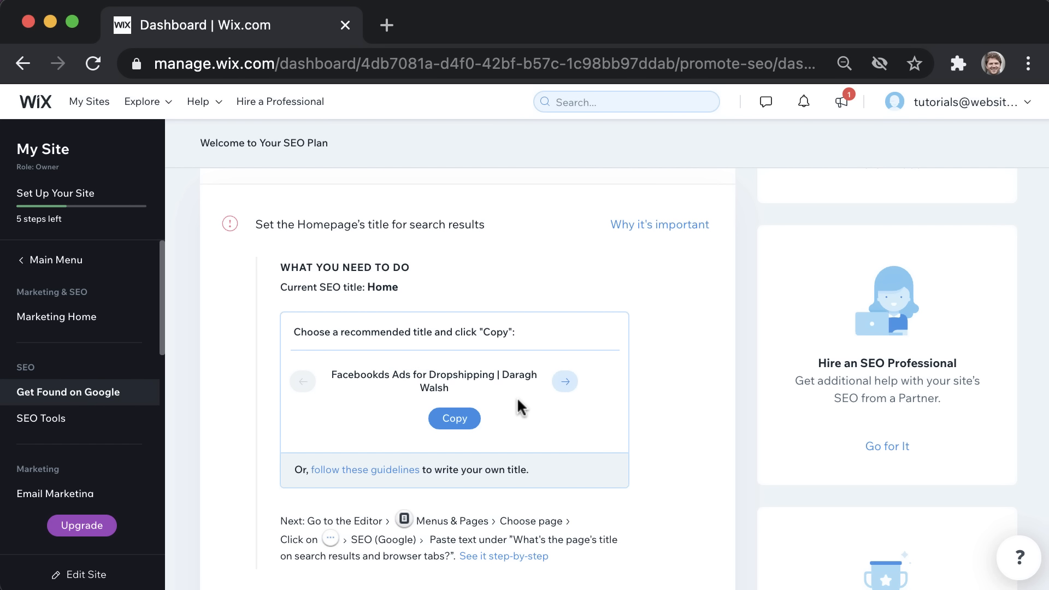
- Copy the first recommended homepage title and open the Home page's Google SEO settings in the Website Editor
left_click(461, 419)
scroll(461, 418, "down", 3)
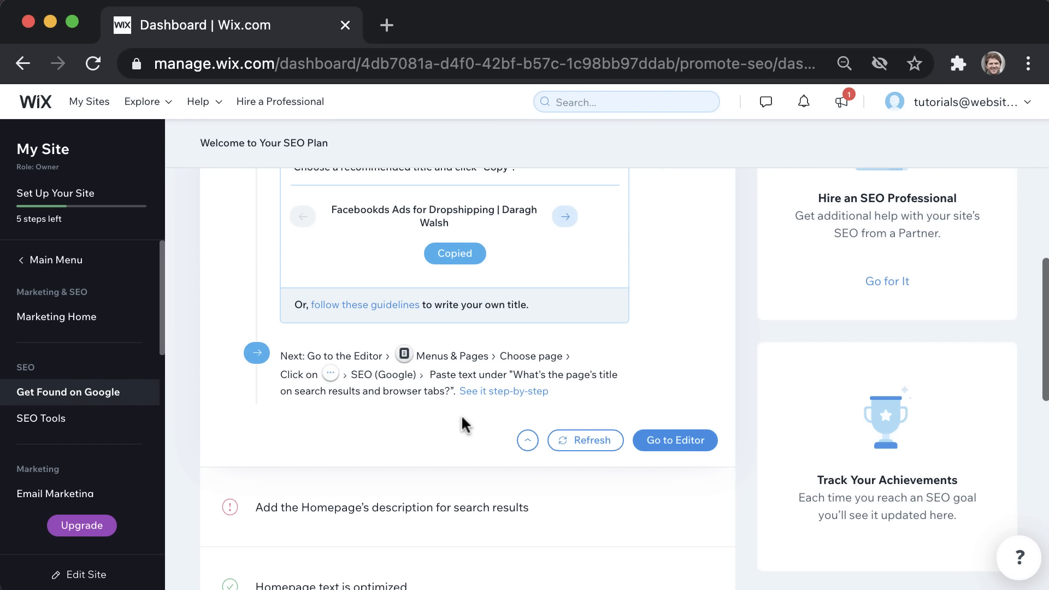
left_click(687, 441)
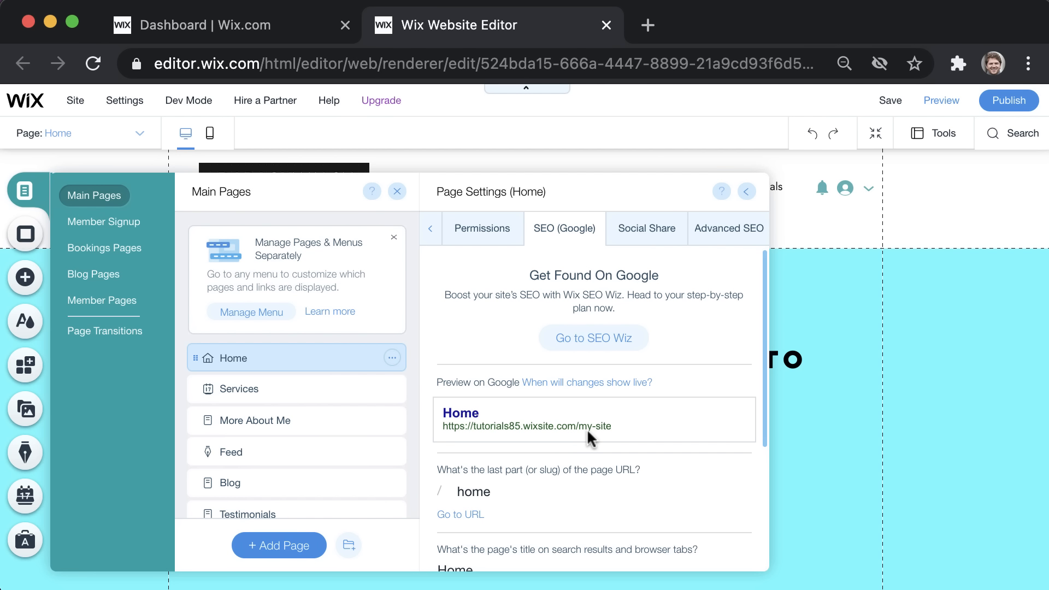
- Replace the Home page's title for search results and browser tabs with the copied recommended title
scroll(587, 429, "down", 5)
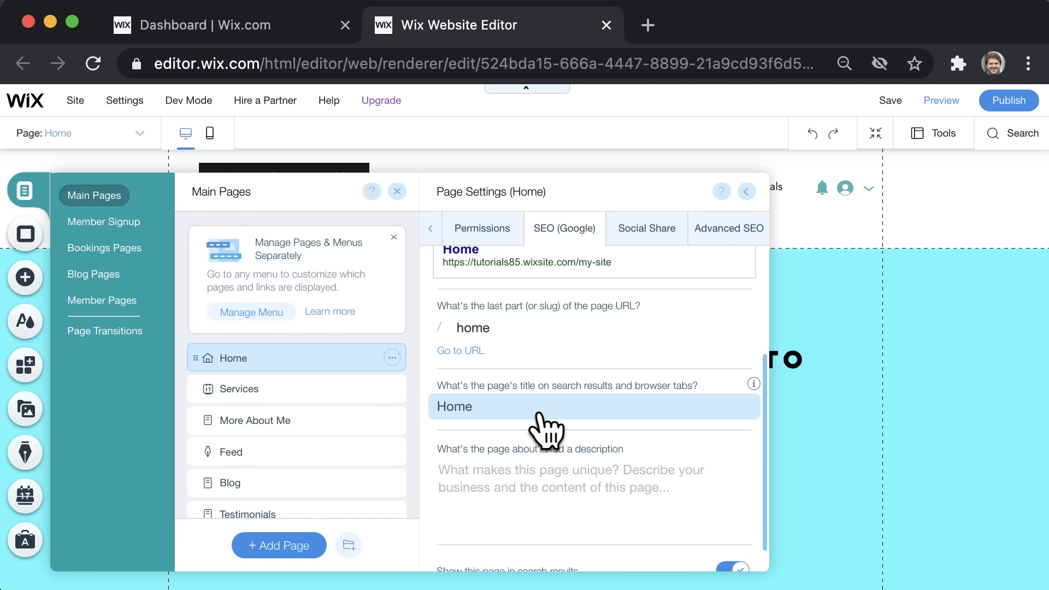
left_click(537, 411)
left_click_drag(483, 408, 437, 407)
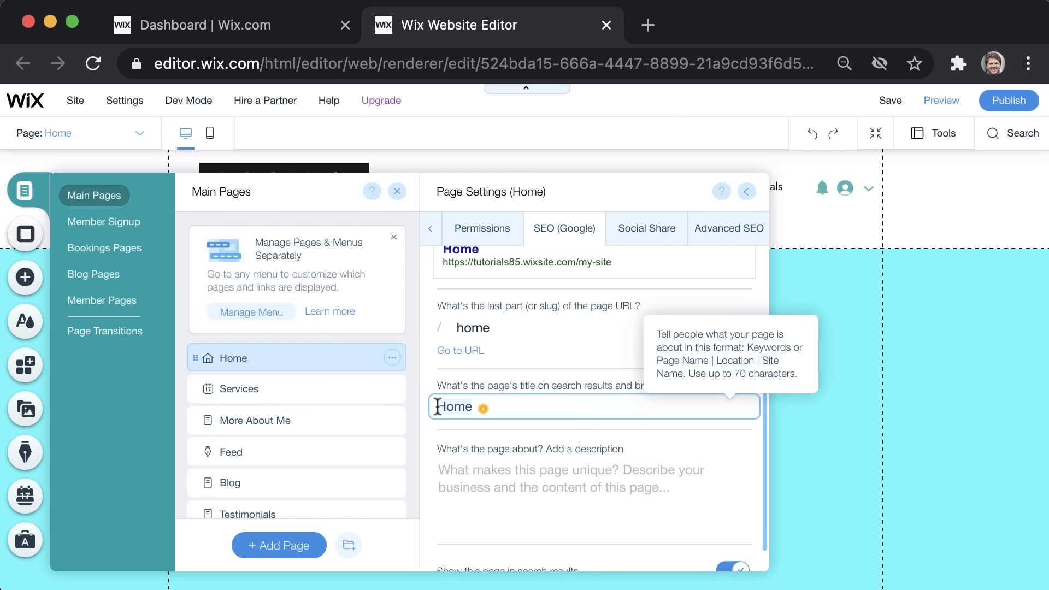
key("super+v")
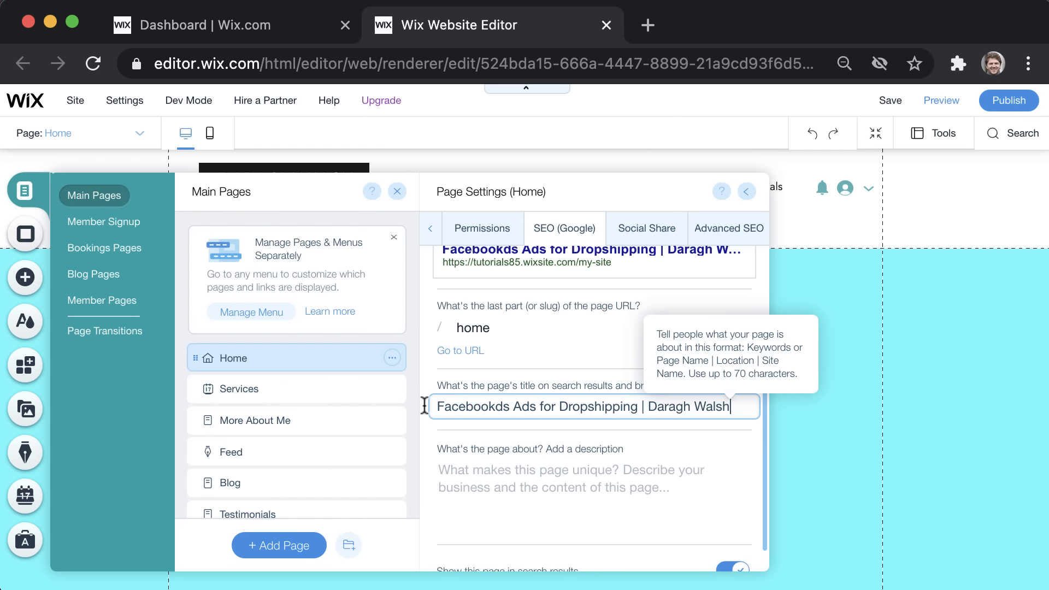
- Replace "for Dropshipping" with "Consultant" in the Home page's title for search results and browser tabs
left_click(640, 409)
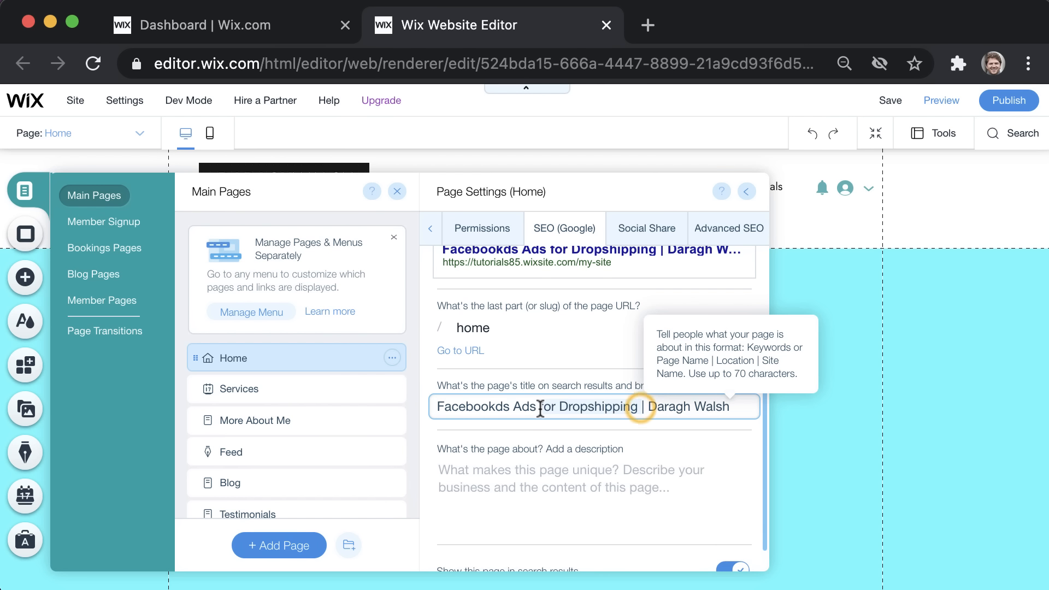
key("BackSpace")
type("C")
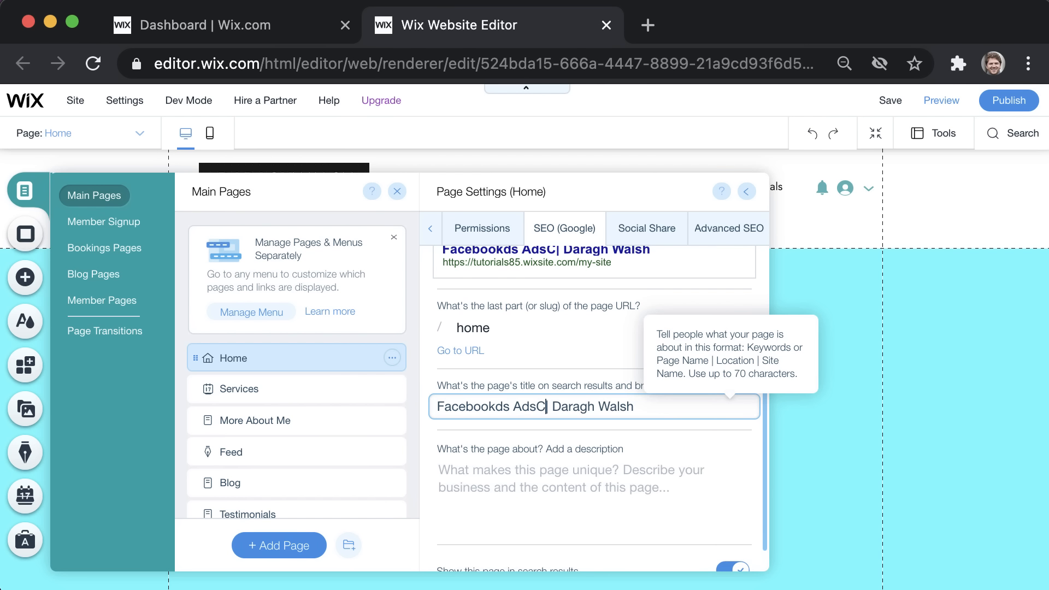
key("BackSpace")
type("Cons")
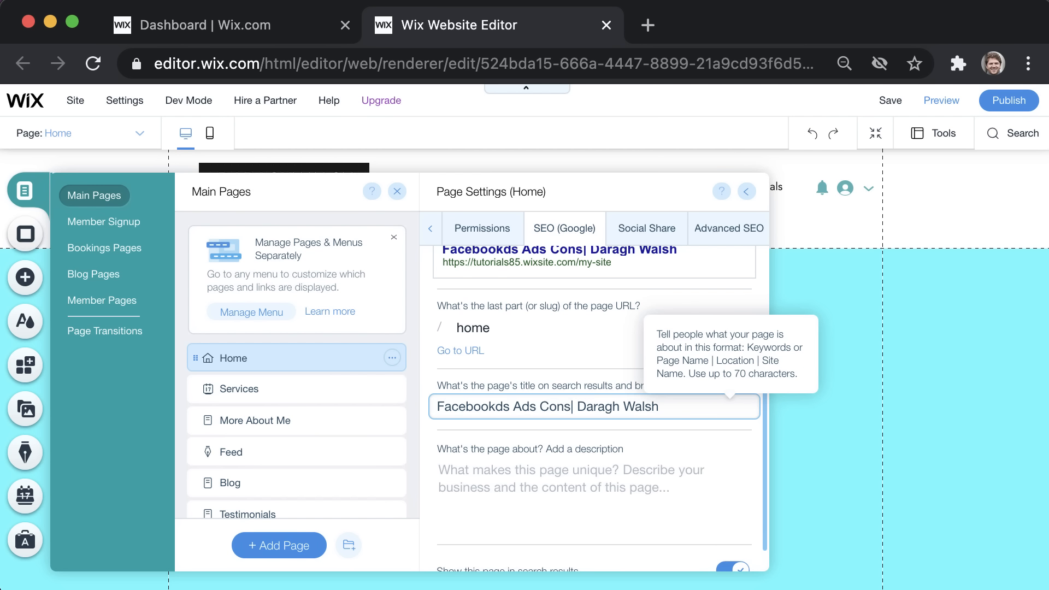
type("ultant")
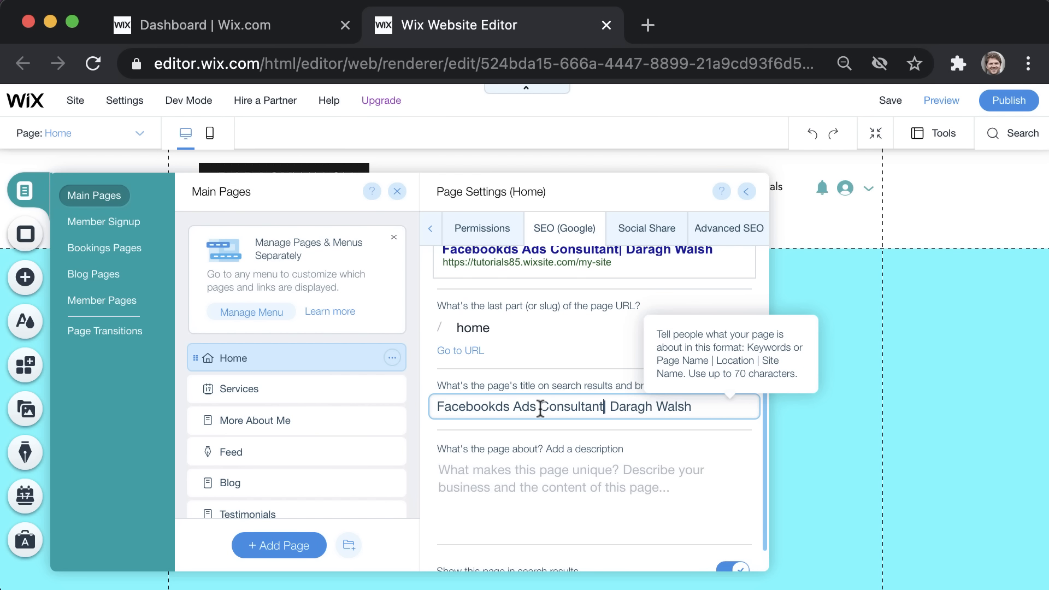
- Insert the location "Dublin" and a "|" separator before the business owner's name in the Home page's search title
left_click(616, 407)
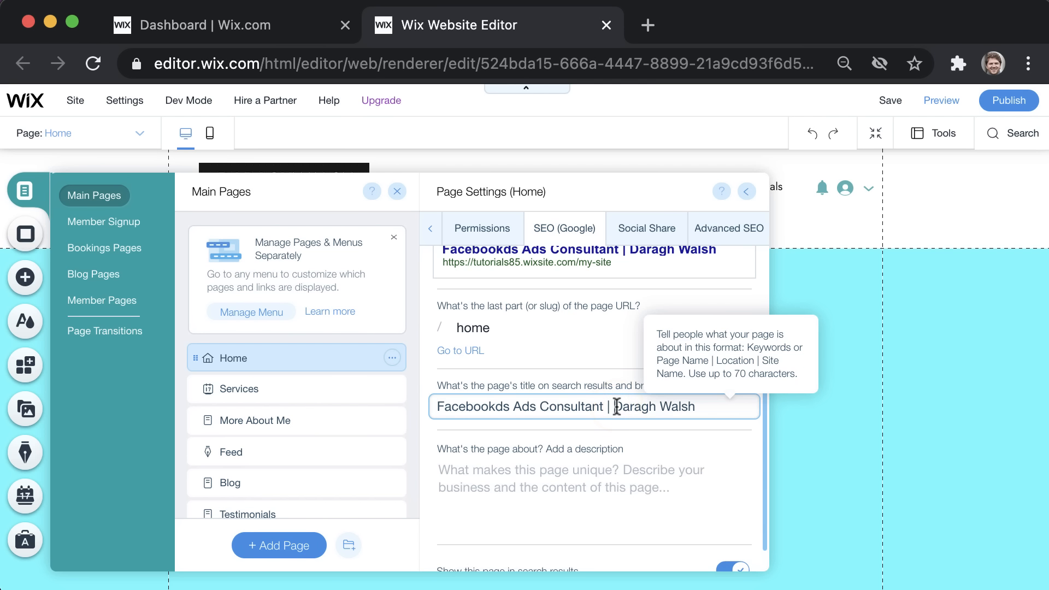
type("Dublin")
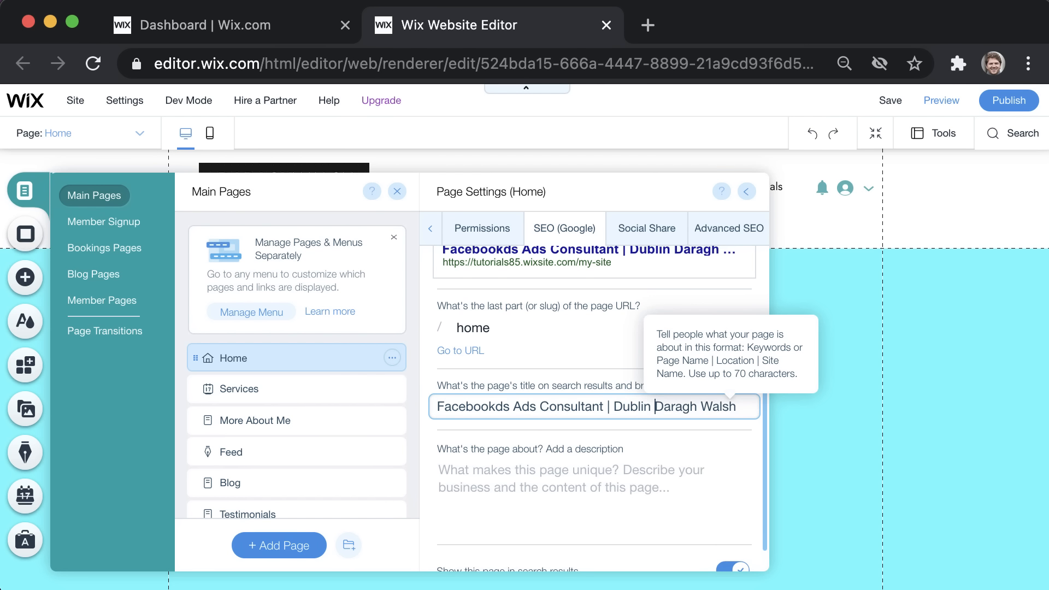
left_click(611, 407)
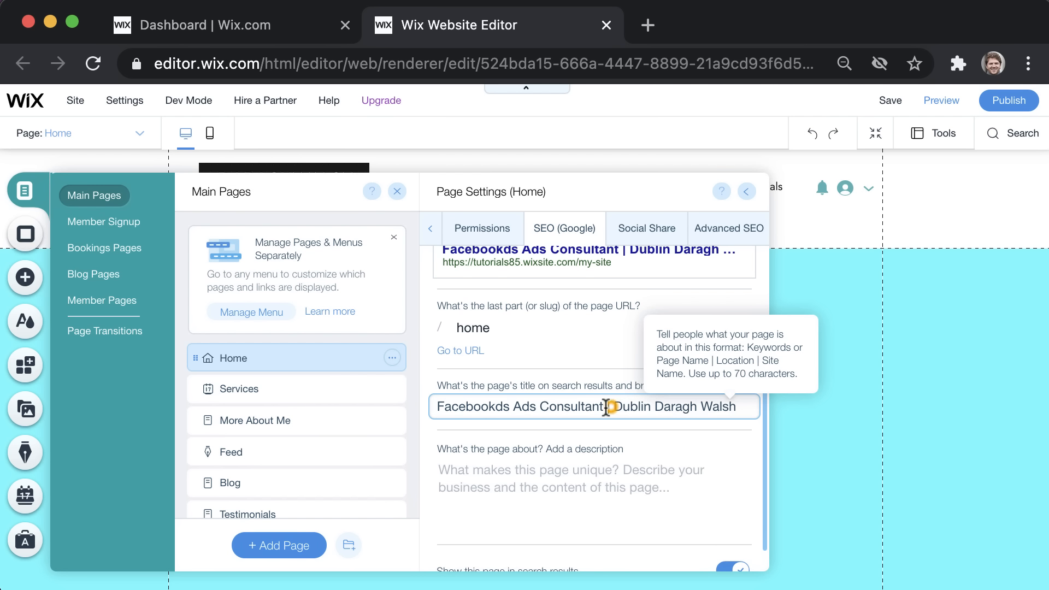
left_click(654, 407)
type("|")
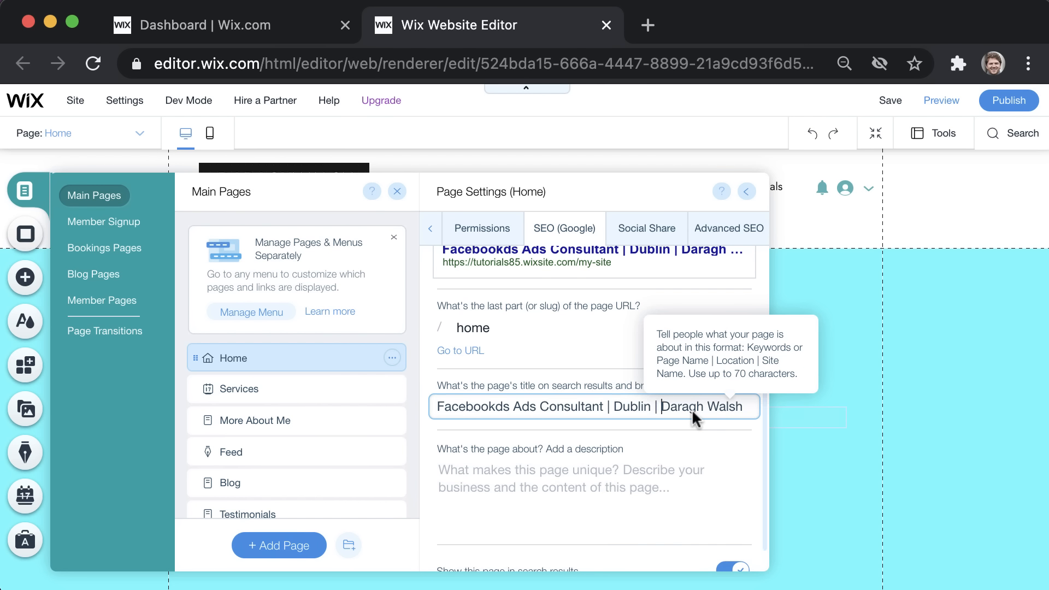
left_click(608, 345)
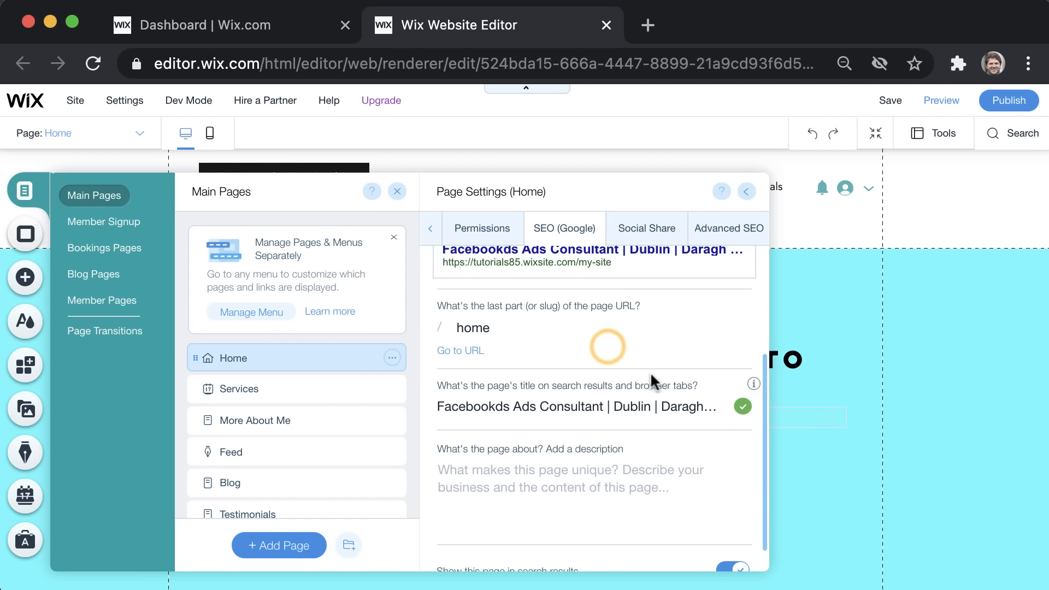
- Save the site and refresh the homepage title task in the dashboard's SEO plan
scroll(650, 371, "down", 1)
scroll(651, 372, "up", 3)
scroll(650, 371, "up", 2)
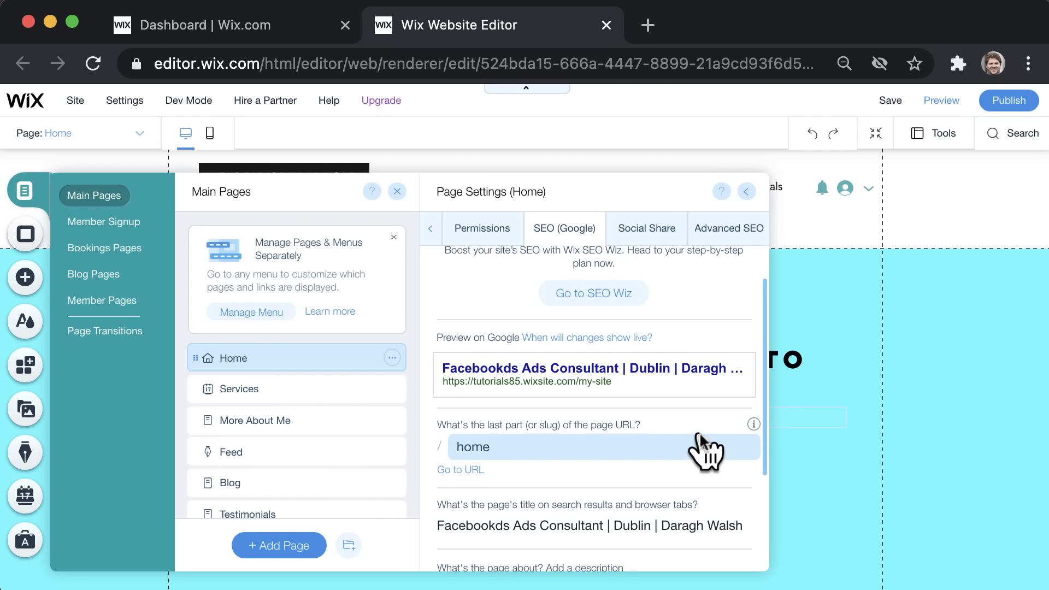
left_click(891, 101)
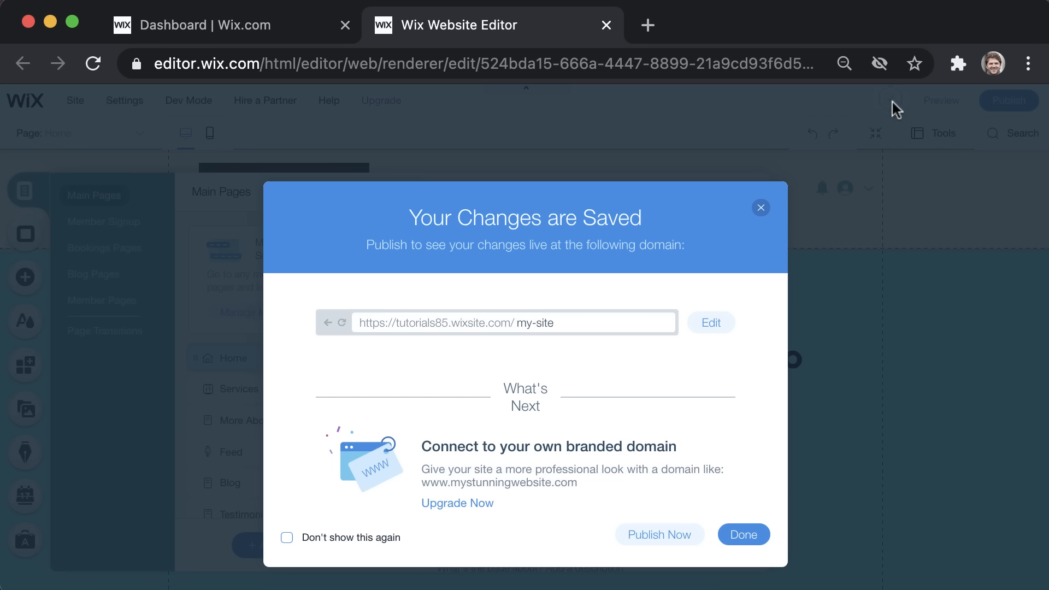
left_click(275, 28)
scroll(470, 426, "up", 1)
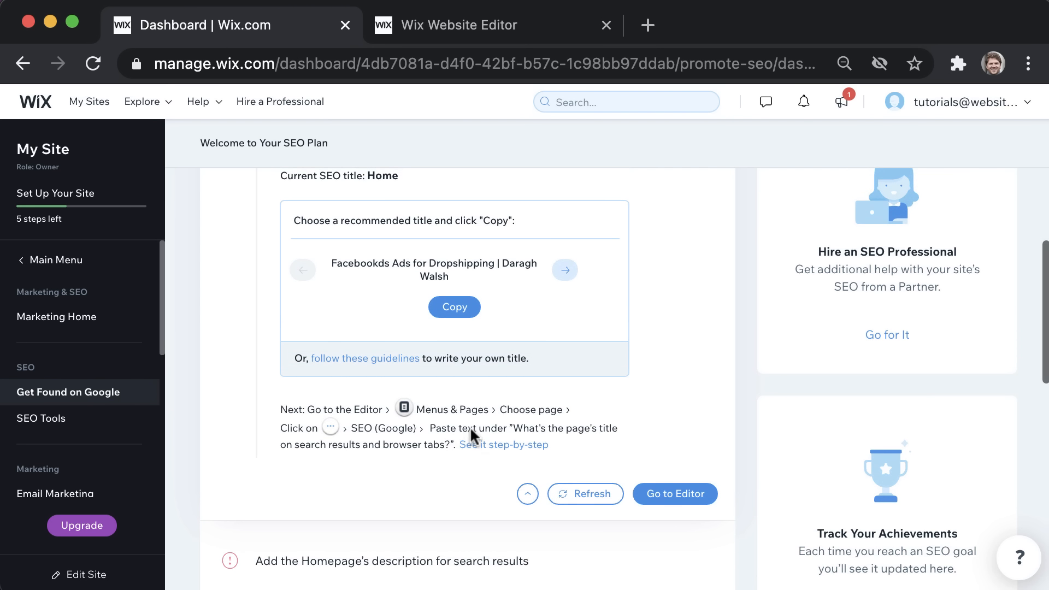
left_click(576, 492)
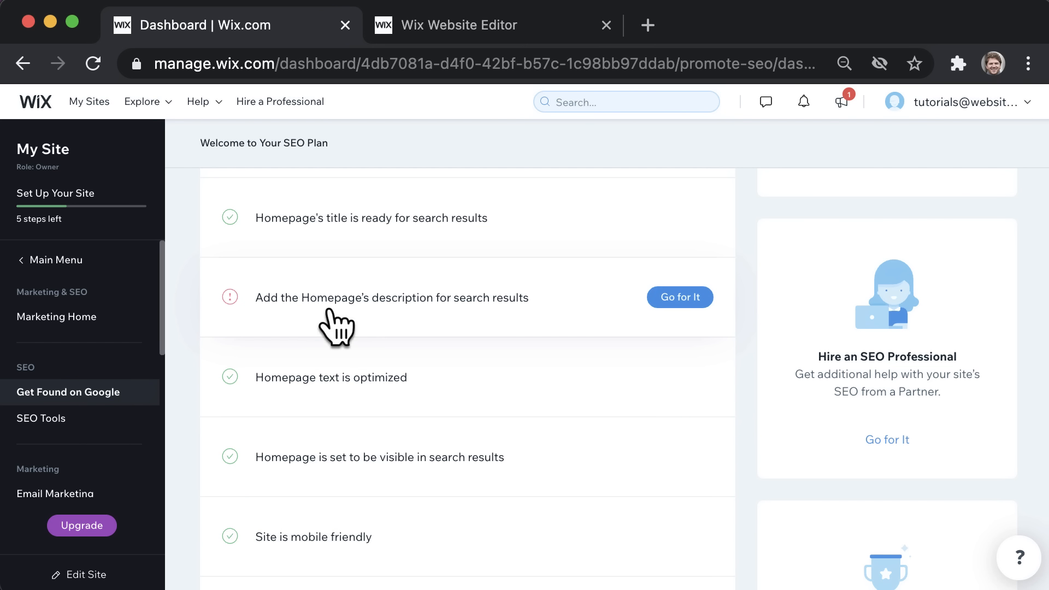
- Expand the task for adding the Homepage's description, read why it is important, and review its requirements
left_click(690, 306)
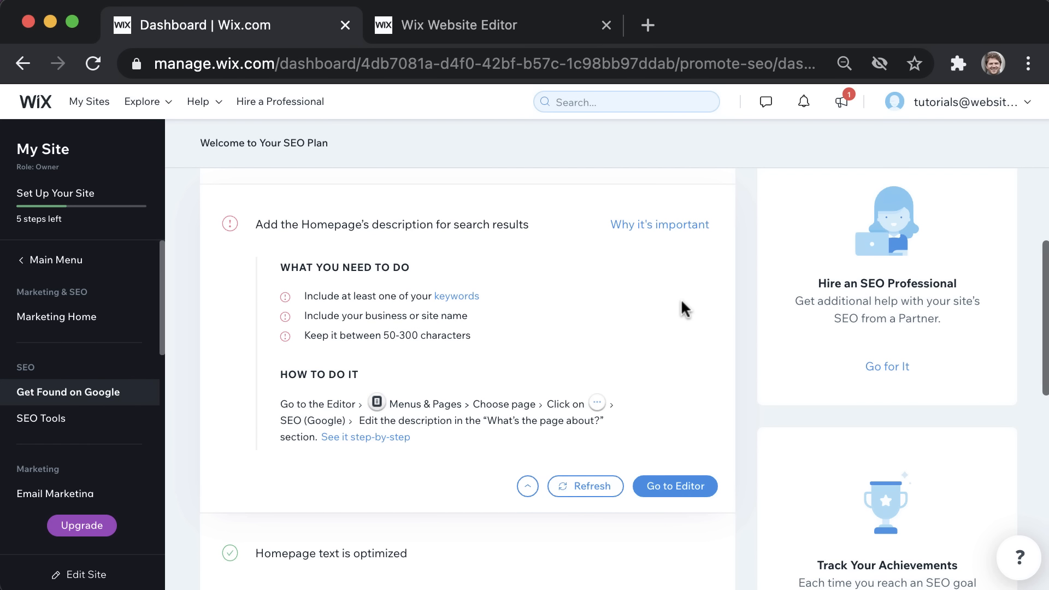
left_click(671, 225)
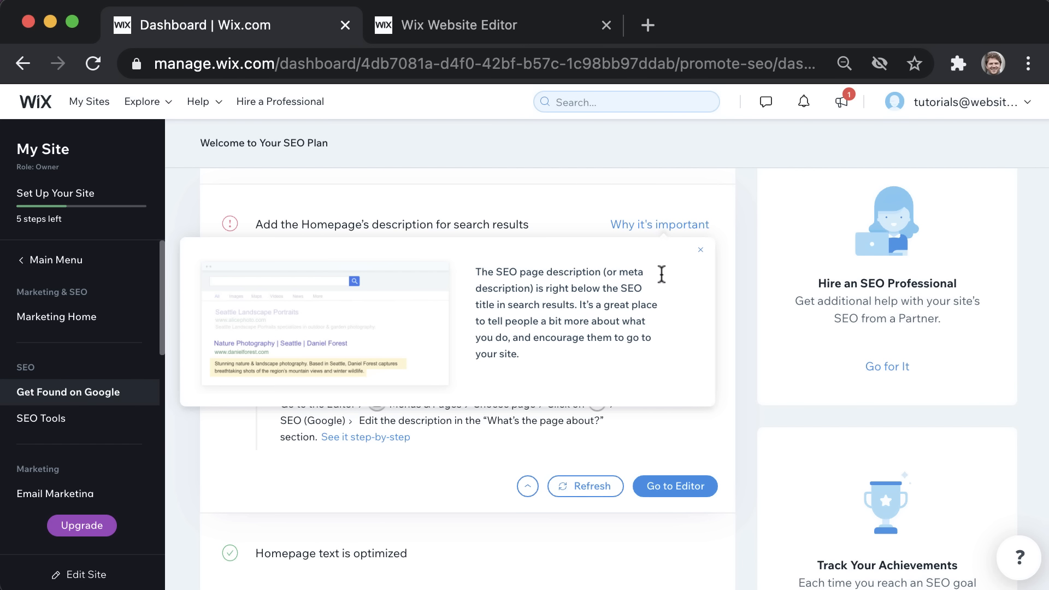
left_click_drag(619, 271, 531, 293)
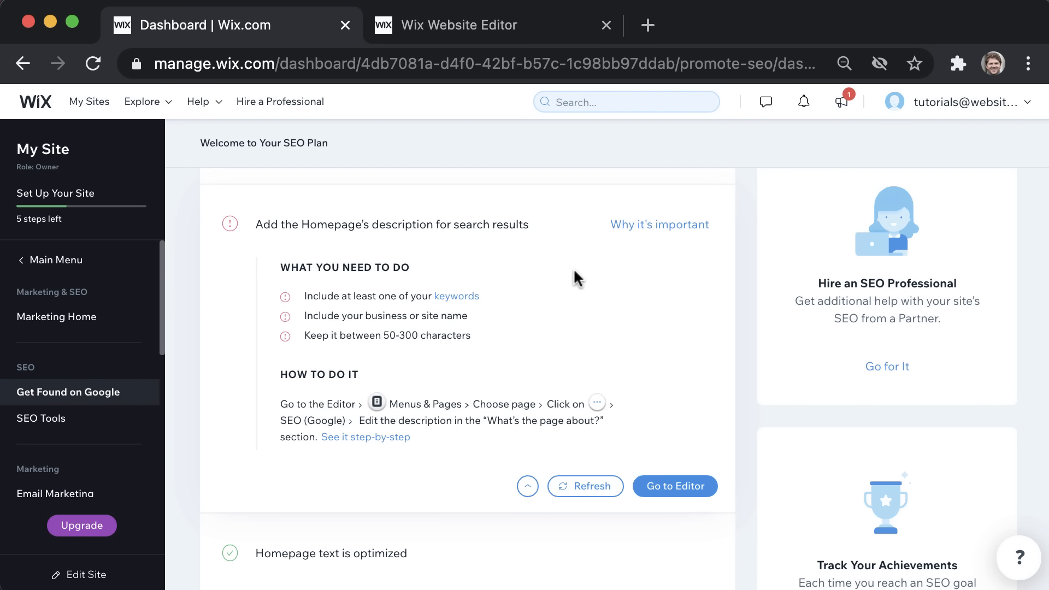
left_click(661, 225)
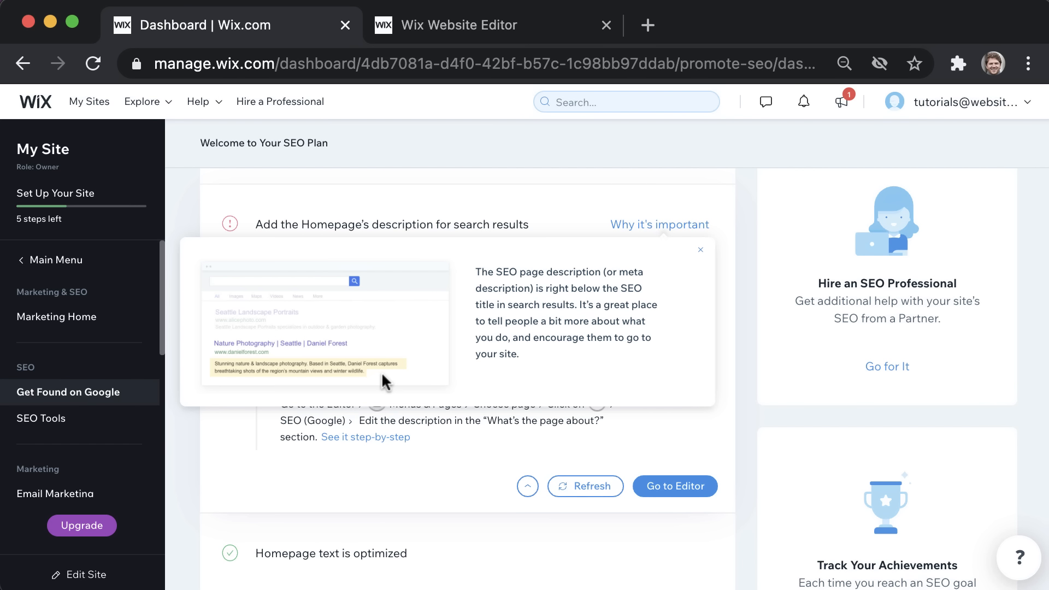
left_click(701, 250)
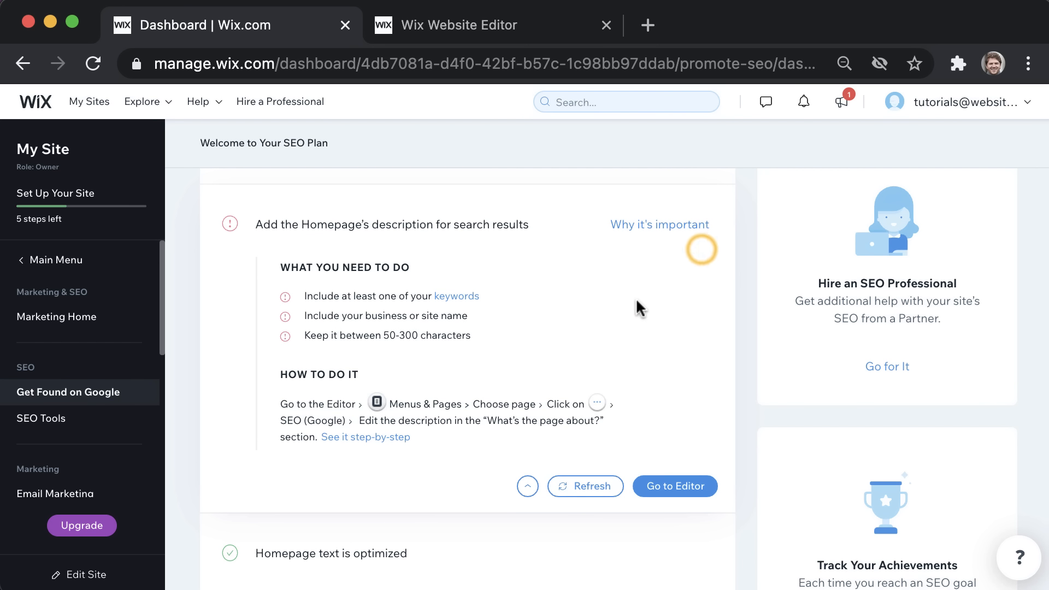
scroll(626, 310, "down", 2)
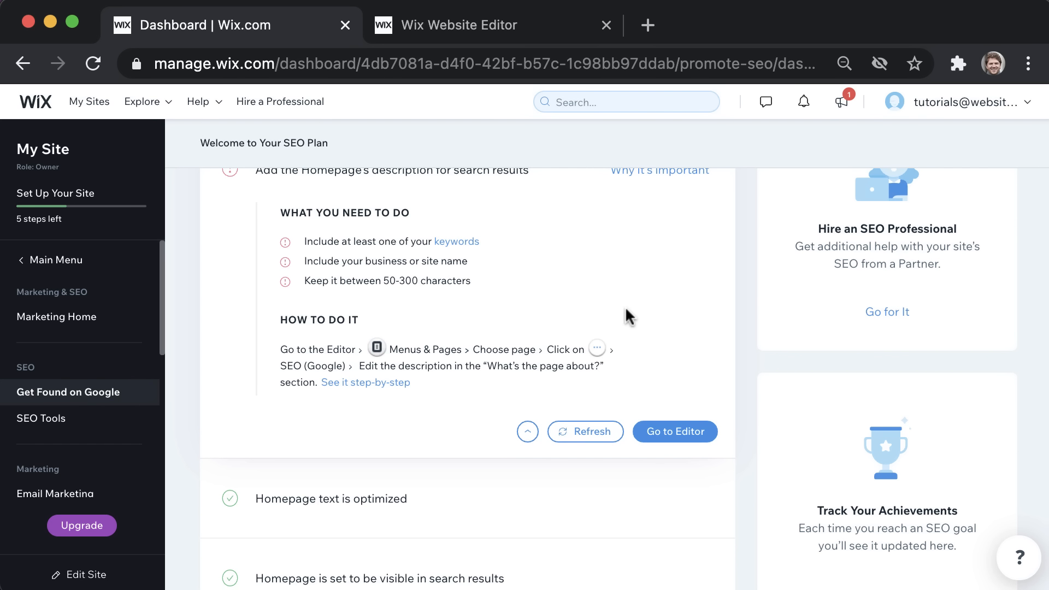
mouse_move(457, 242)
- Return to the Website Editor and fill the Home page's description with the prepared text about Facebook Ads for Dropshipping and hiring the consultant
left_click(681, 432)
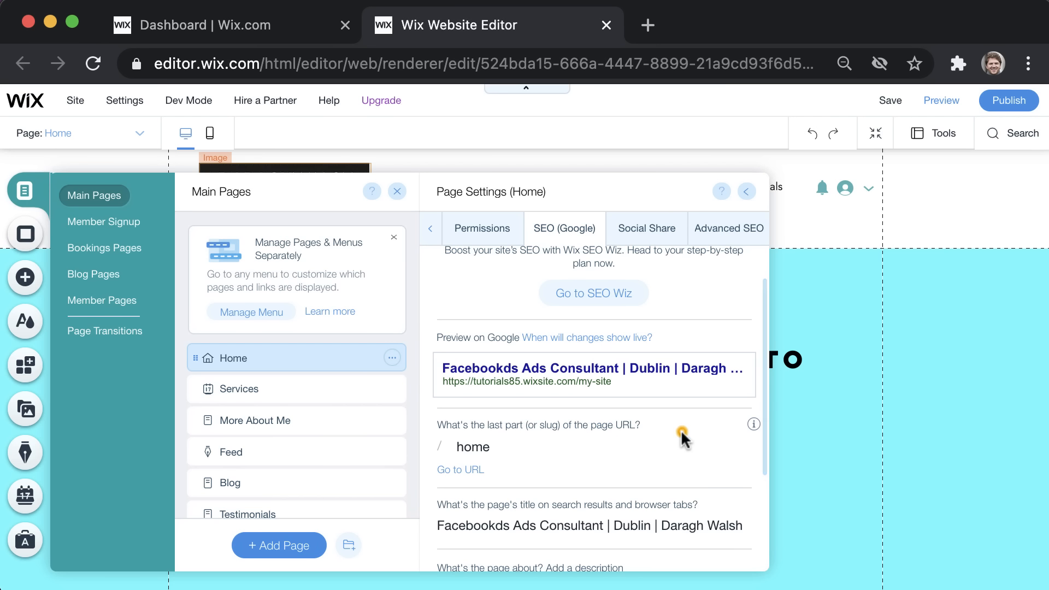
scroll(681, 430, "down", 3)
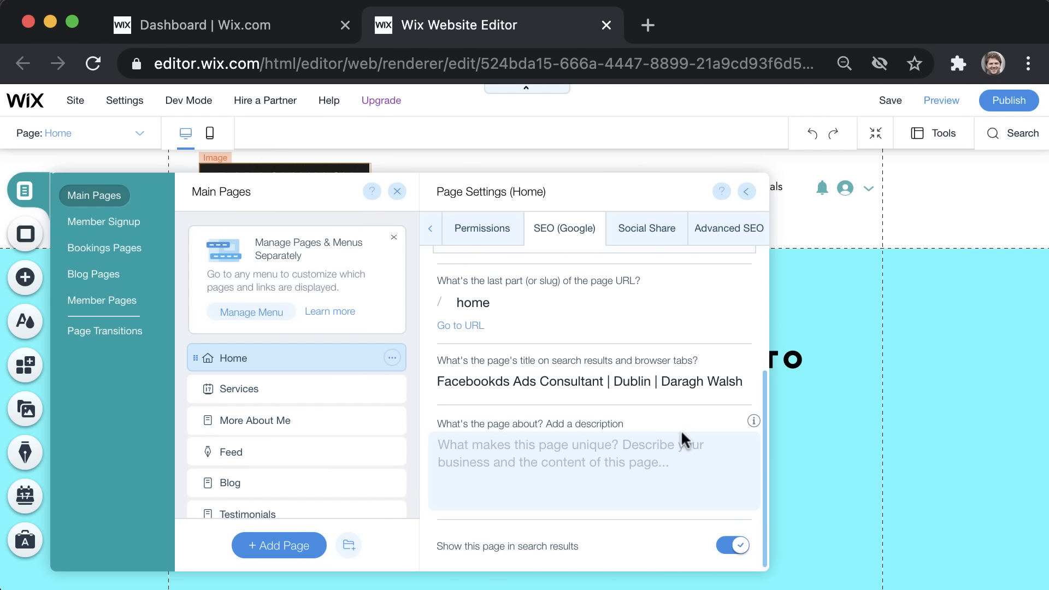
left_click(514, 462)
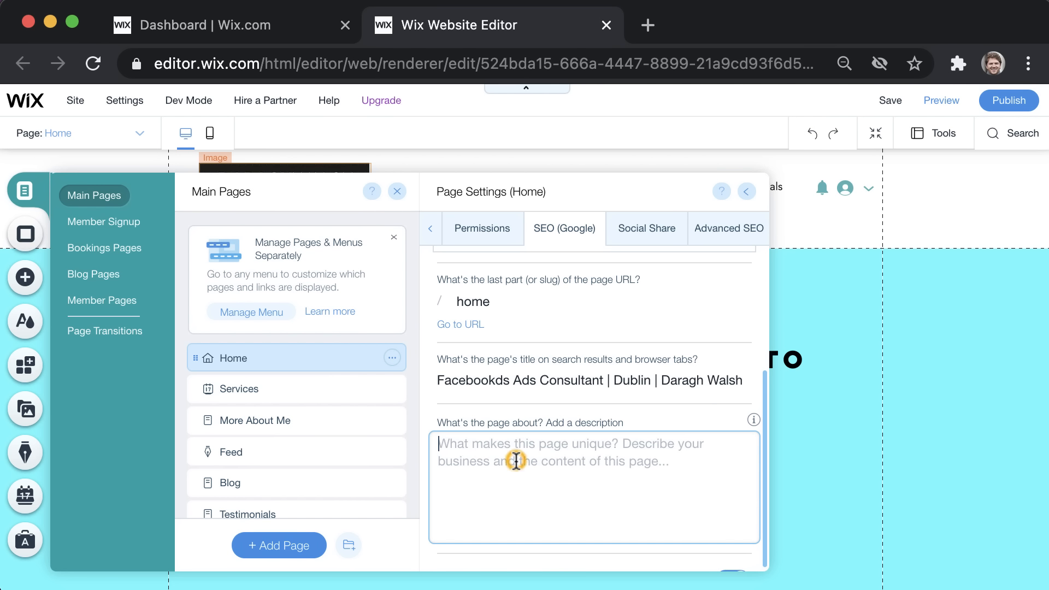
key("super+Tab")
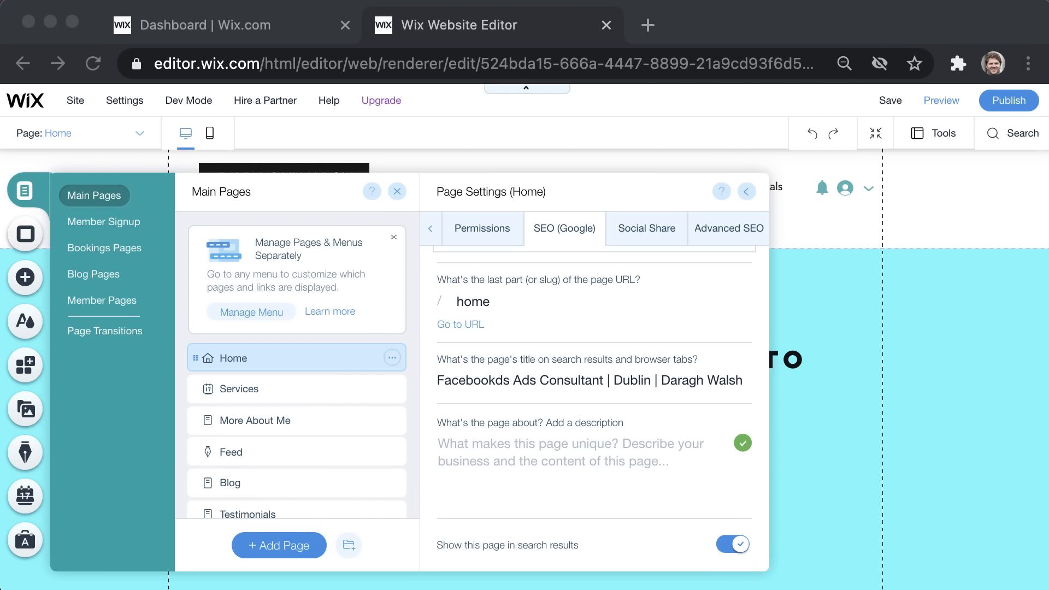
left_click(469, 461)
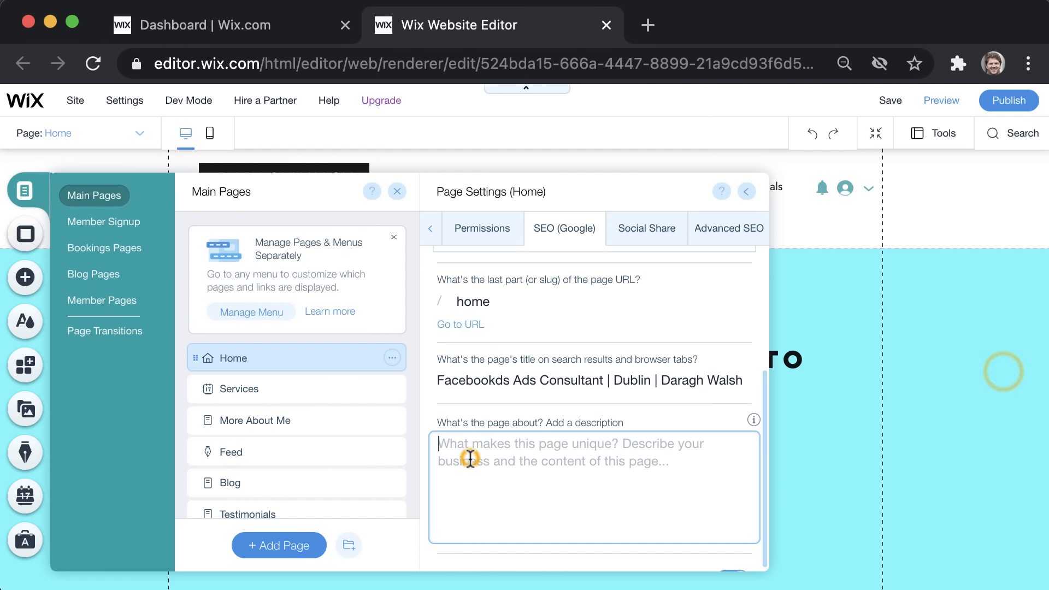
type("truggling with your Facebook Ads for Dropshipping? Hire Facebook ad consultant Daragh Walsh to run your Facebook Ads for Shopify Ecommerce or Dropshipping business.")
- Add the missing capital "S" so the Home page's description begins with "Struggling"
scroll(542, 471, "up", 2)
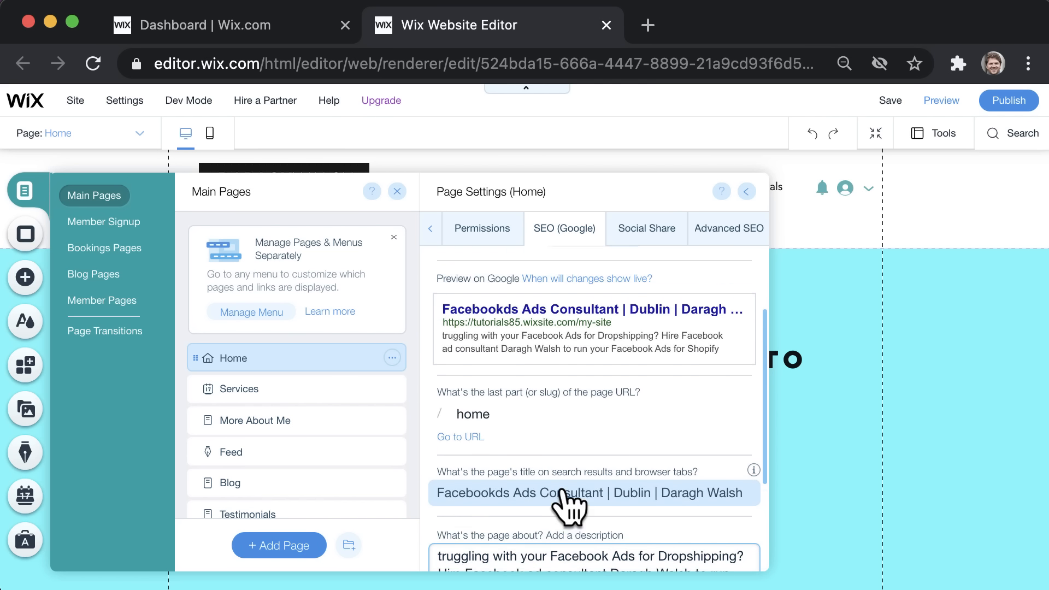
scroll(542, 471, "down", 2)
scroll(541, 468, "up", 1)
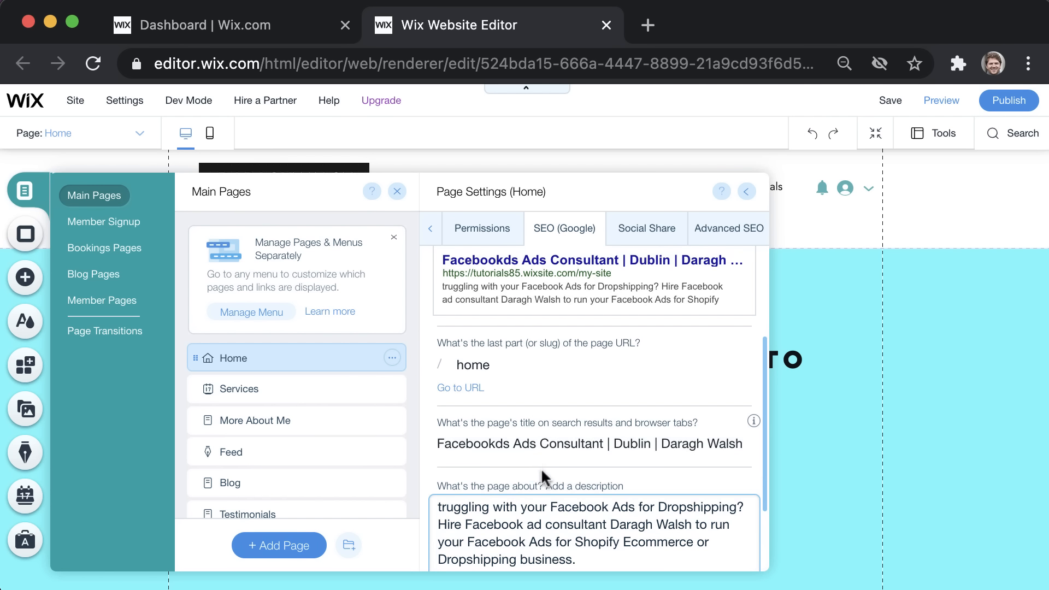
left_click(438, 508)
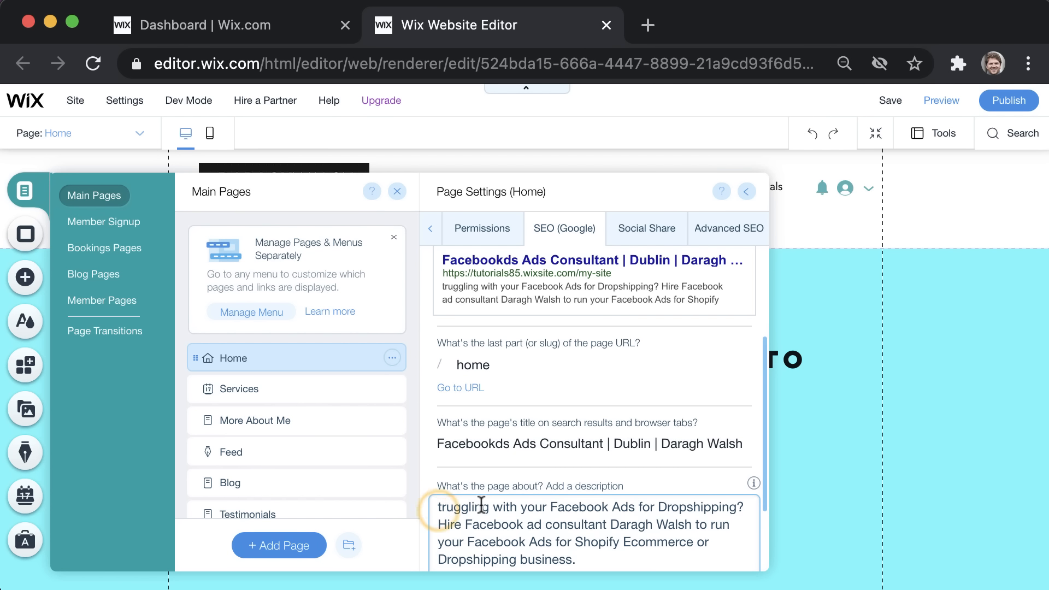
type("S")
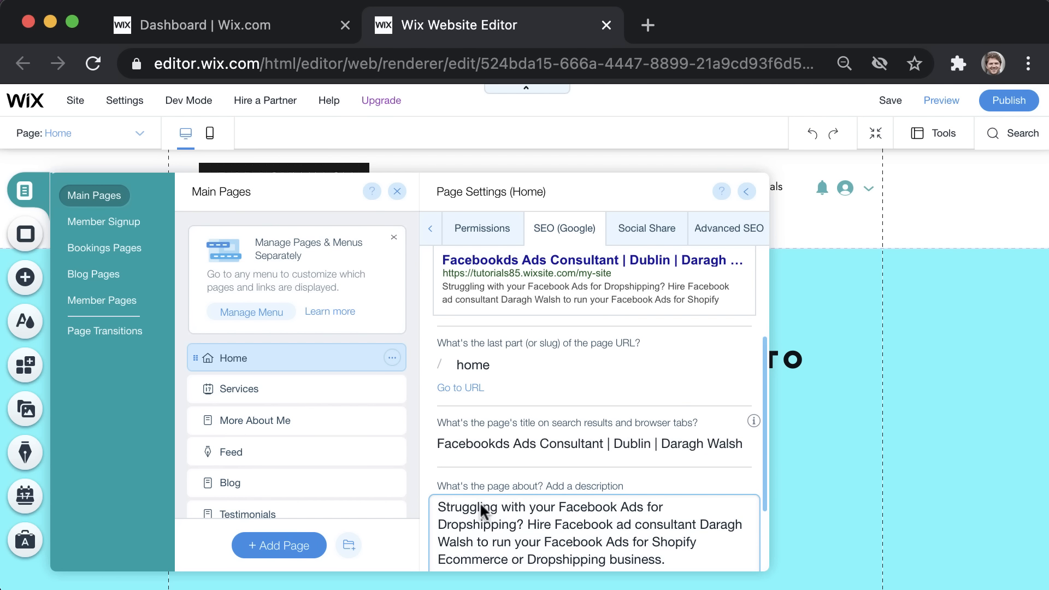
- Save the site and refresh the homepage description task in the SEO plan to review the Step 1 checklist
left_click(890, 100)
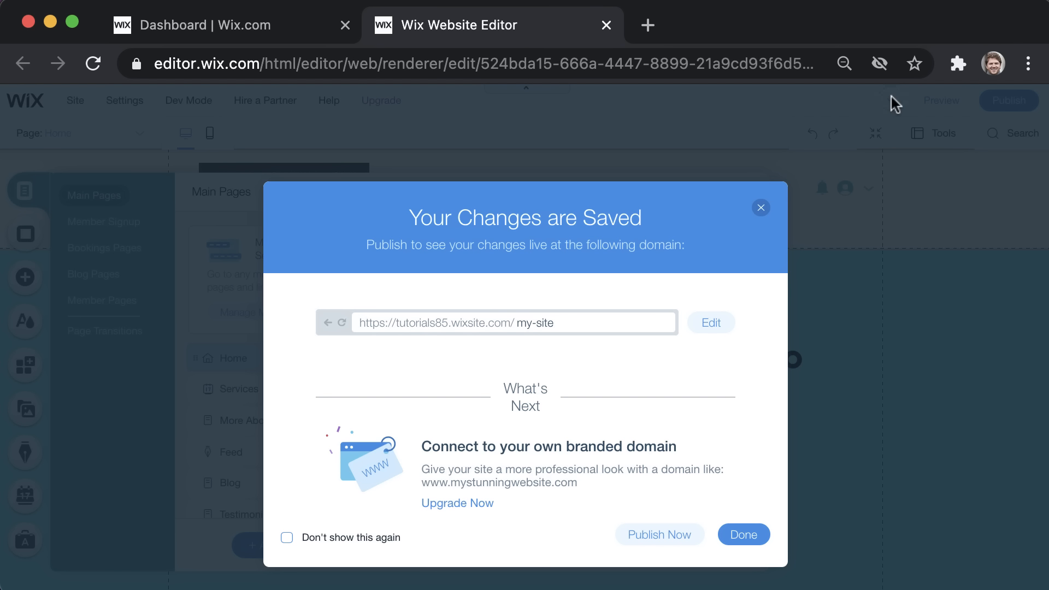
left_click(275, 37)
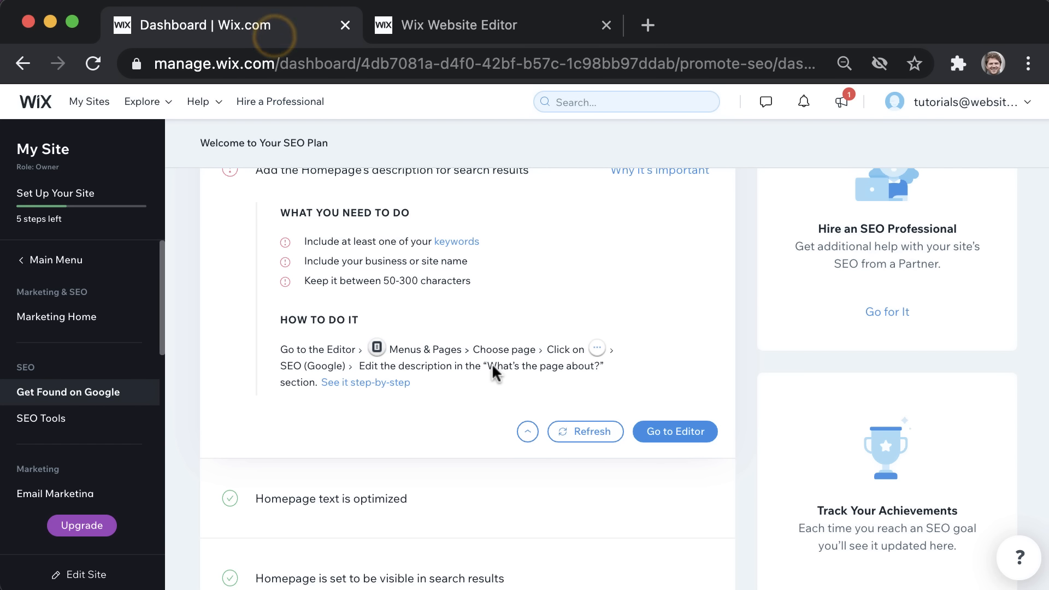
left_click(584, 432)
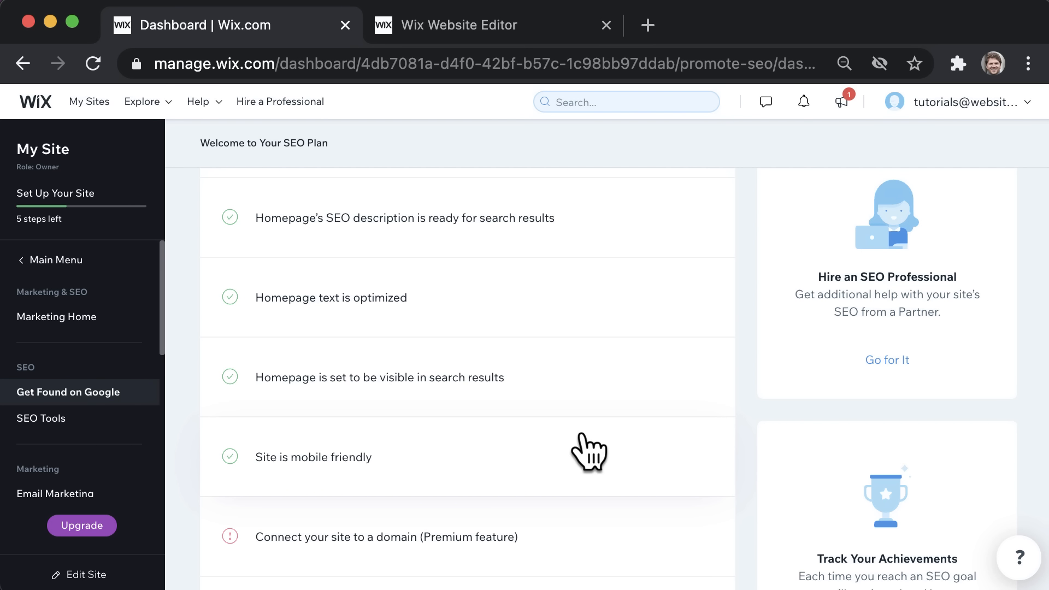
scroll(589, 451, "up", 3)
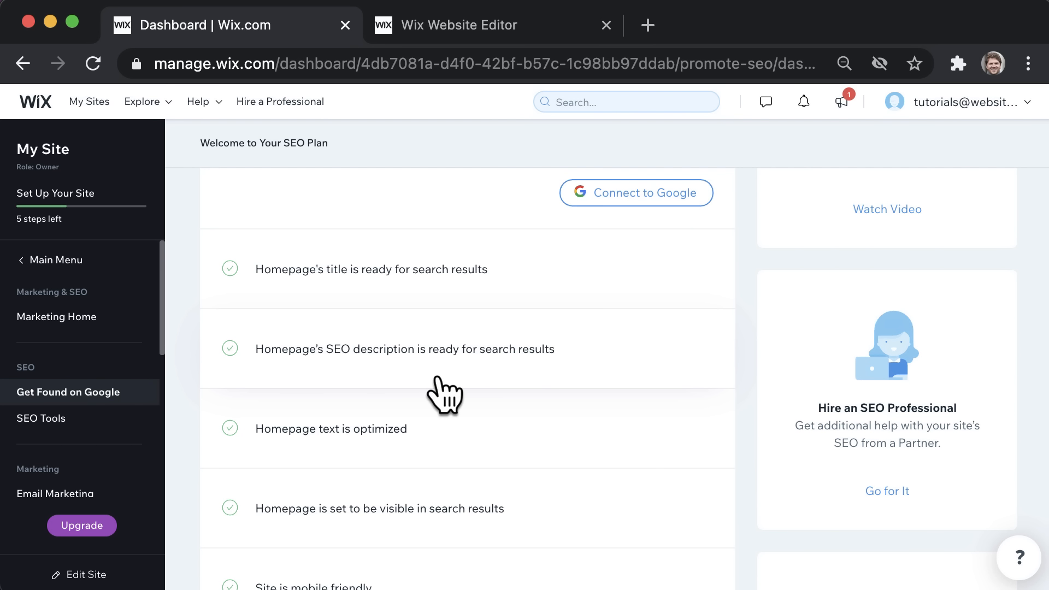
scroll(443, 393, "up", 3)
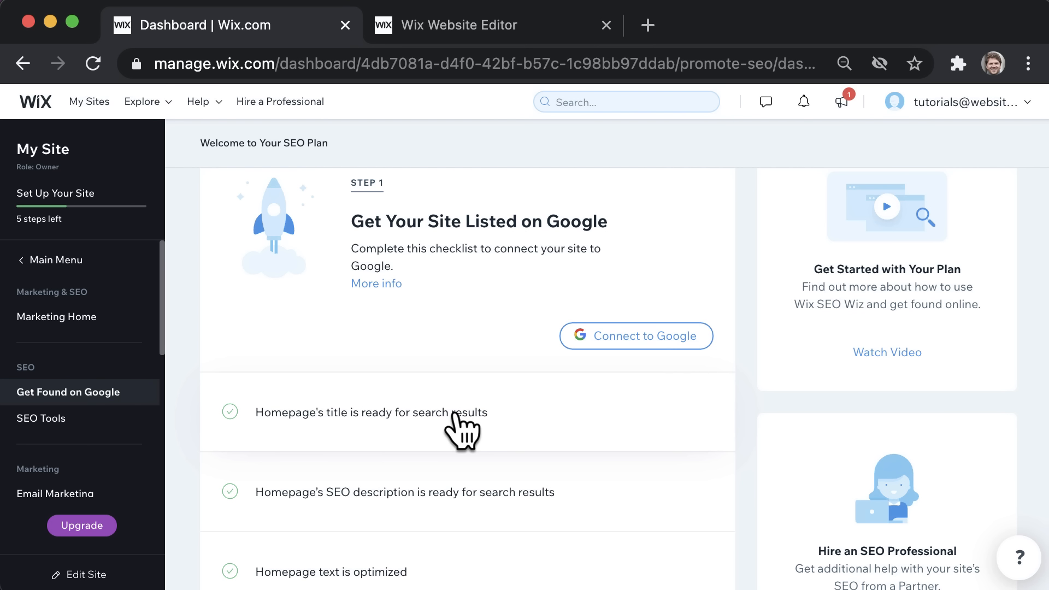
scroll(445, 433, "down", 6)
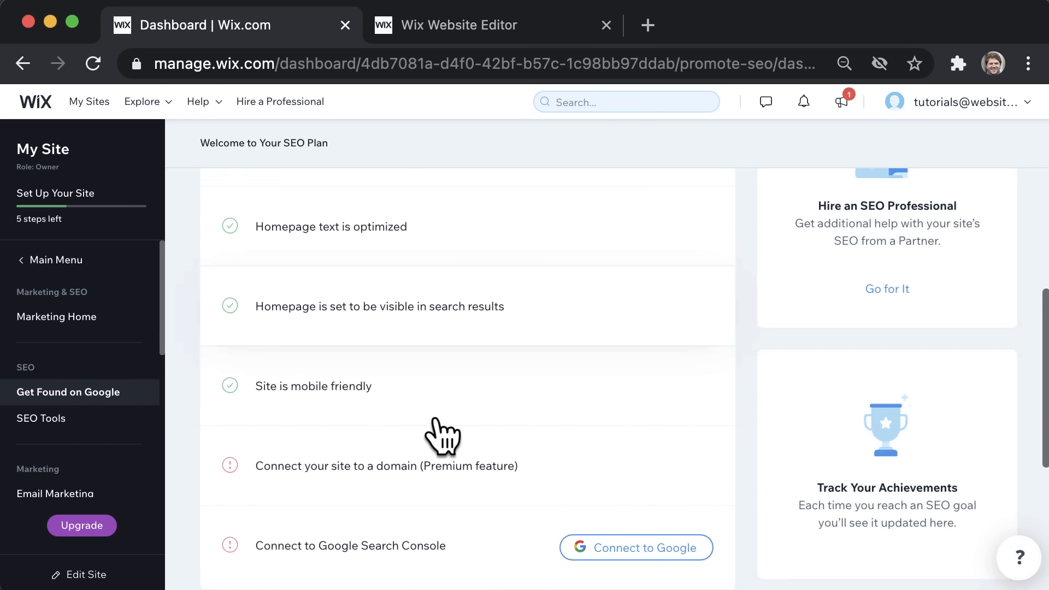
scroll(445, 432, "up", 8)
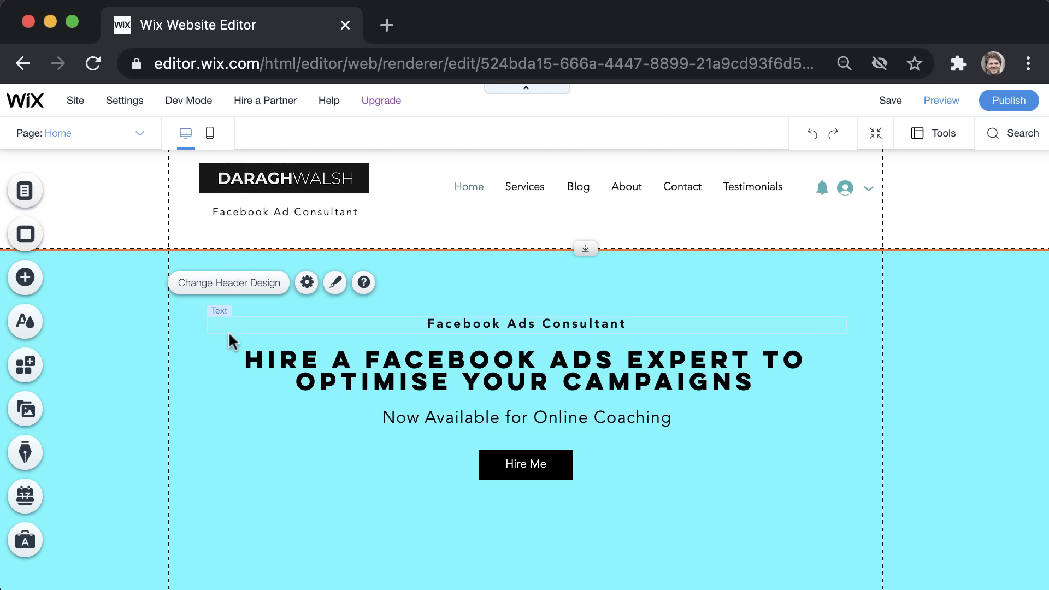
- Open the premium plan comparison, view the Business & eCommerce Plans, and return to the Website Plans
mouse_move(372, 105)
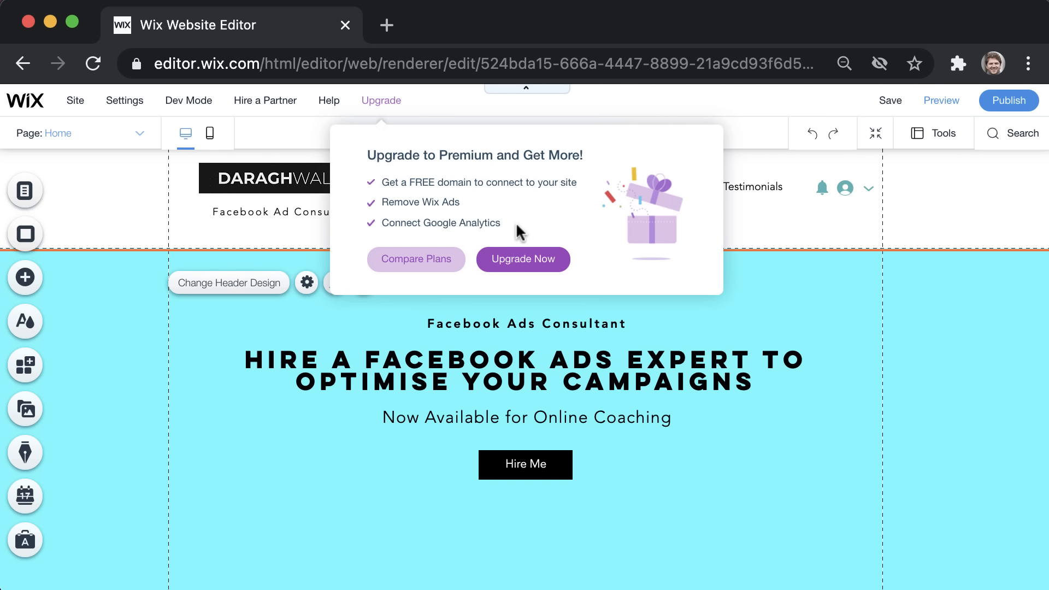
left_click(417, 259)
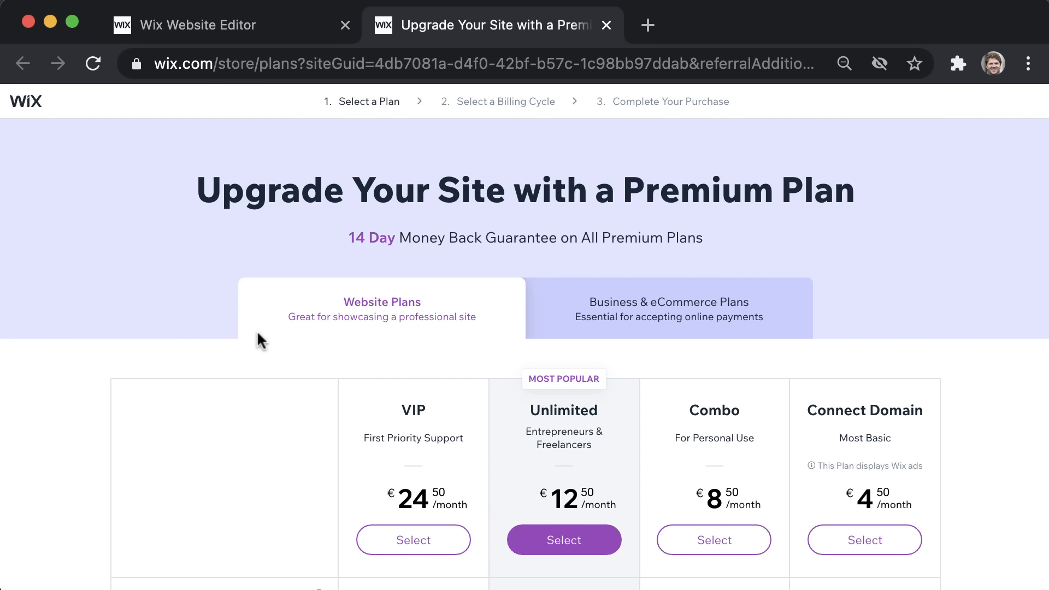
left_click(563, 280)
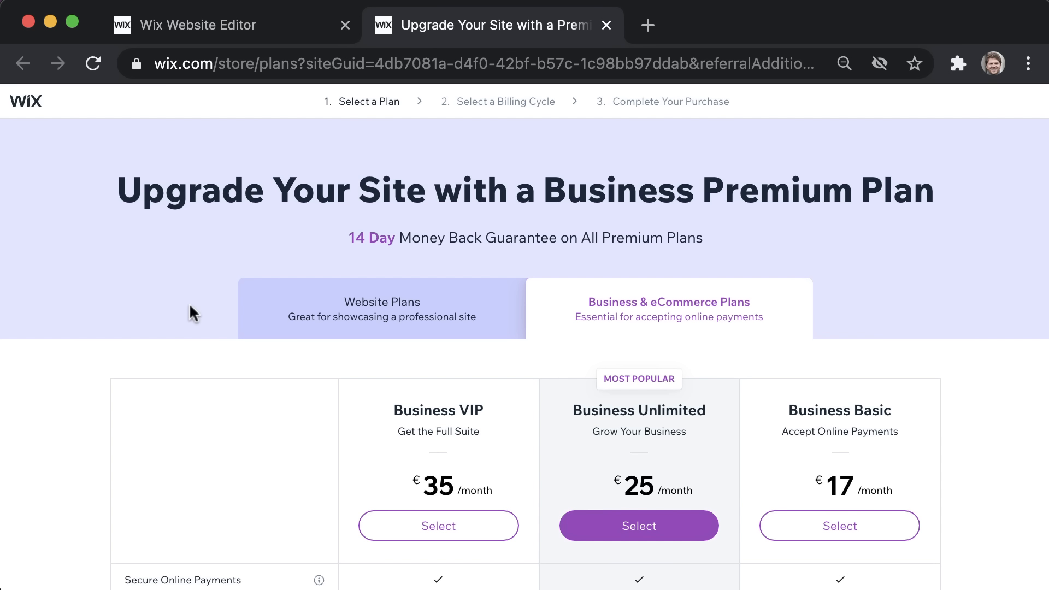
left_click(255, 300)
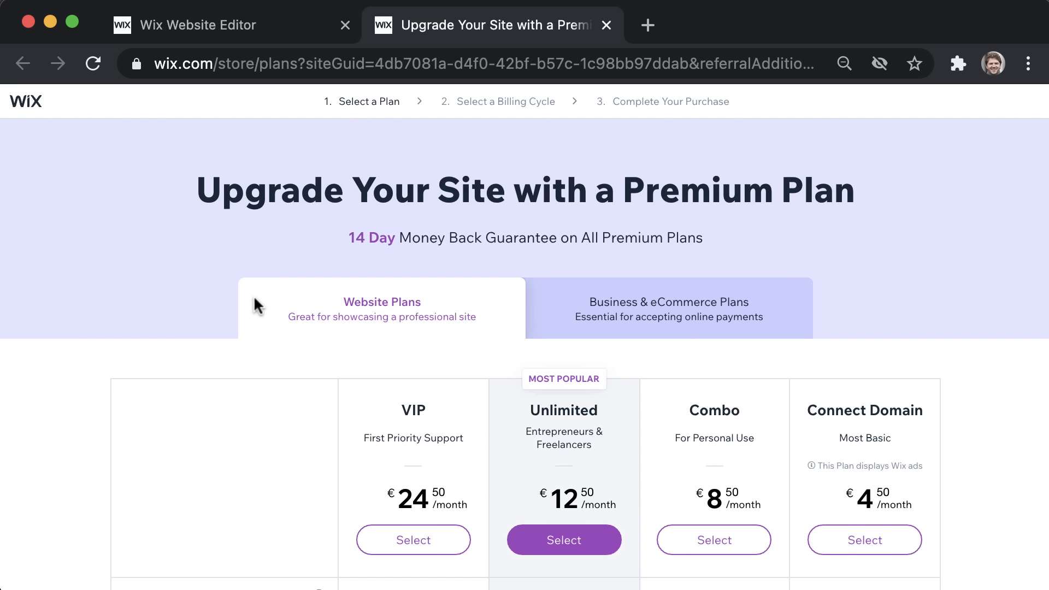
- Review the features included in the Website Plans and select the Unlimited plan
scroll(254, 299, "down", 3)
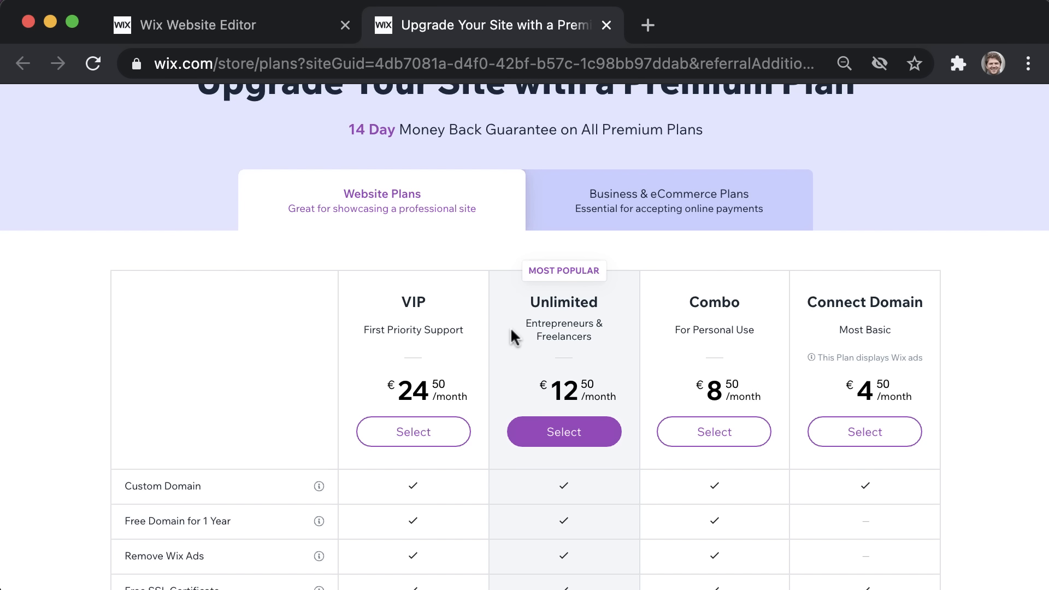
scroll(511, 329, "down", 5)
scroll(510, 327, "down", 5)
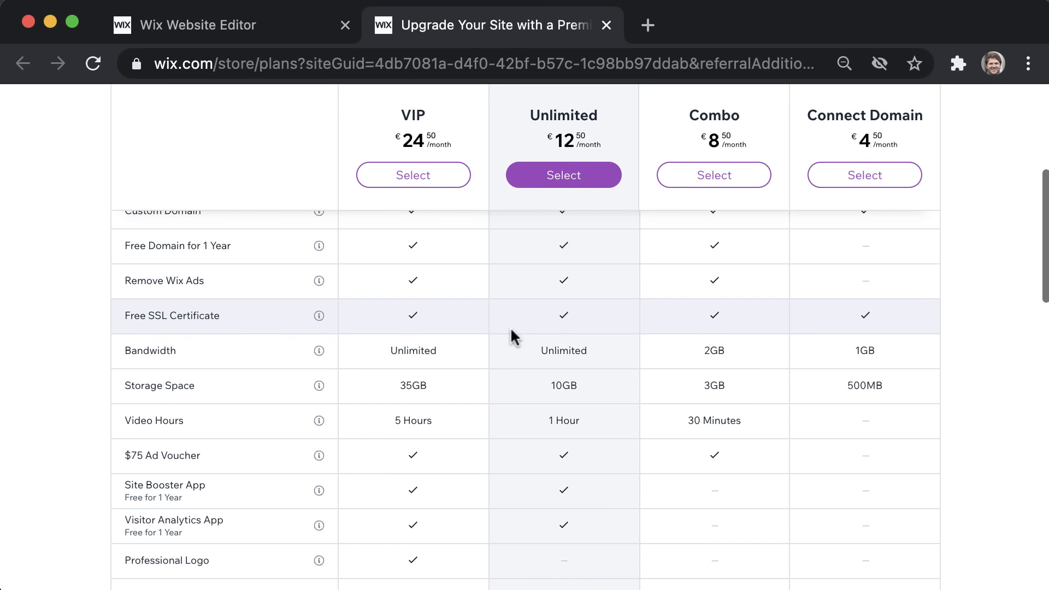
scroll(566, 303, "up", 5)
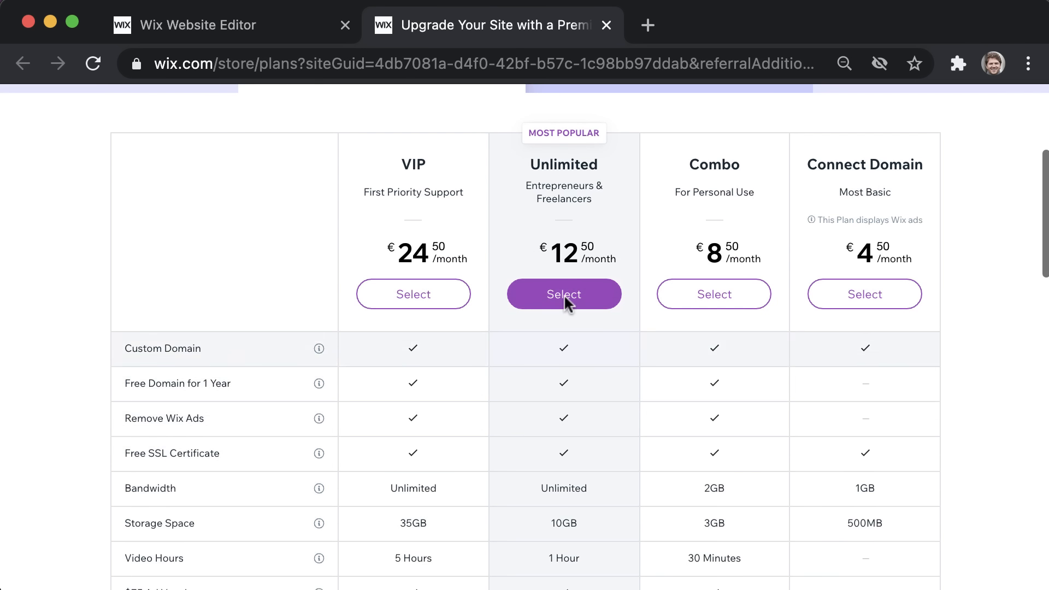
left_click(563, 296)
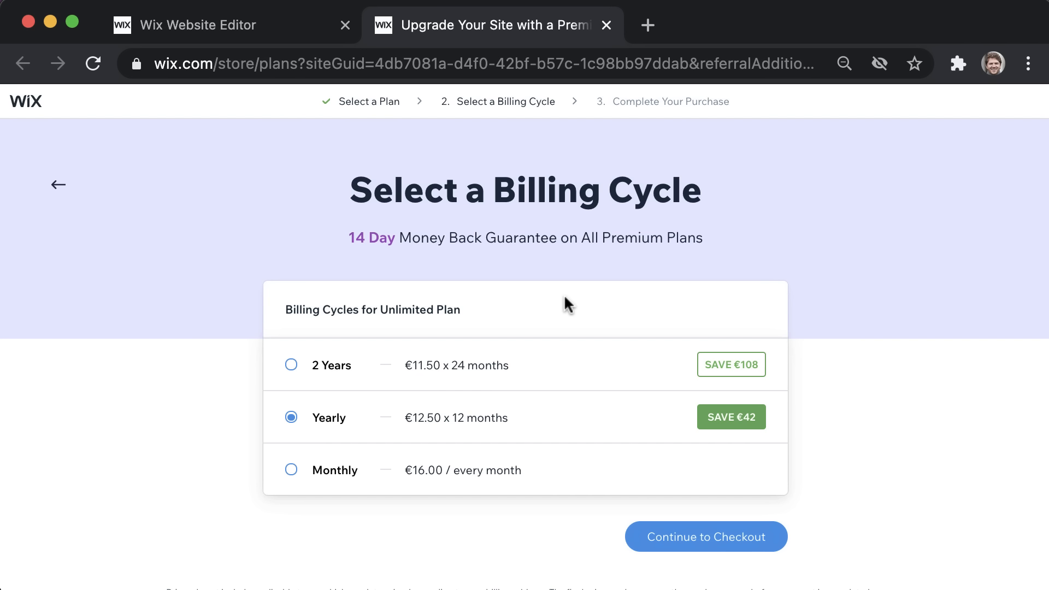
- Compare the 2 Years and Monthly billing cycles, choose Yearly for the Unlimited plan, and submit the purchase
left_click(291, 365)
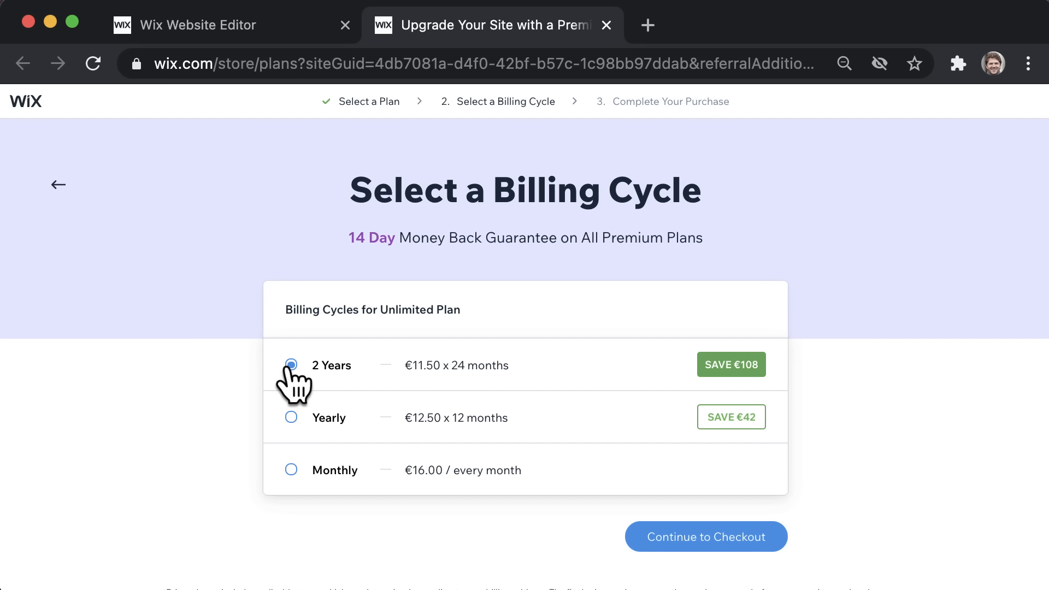
left_click(290, 469)
scroll(437, 481, "down", 4)
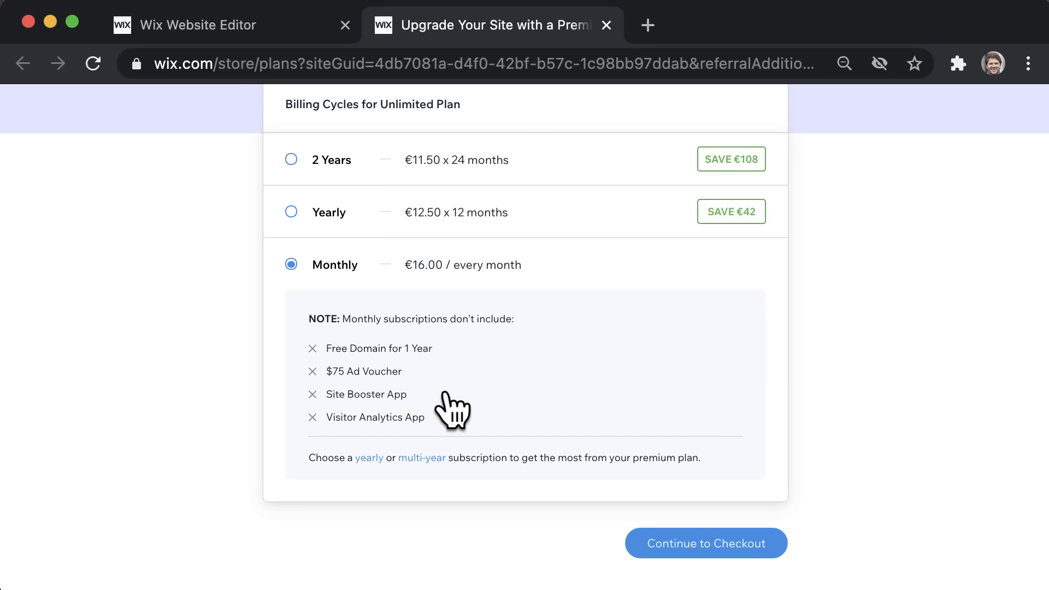
scroll(446, 404, "up", 2)
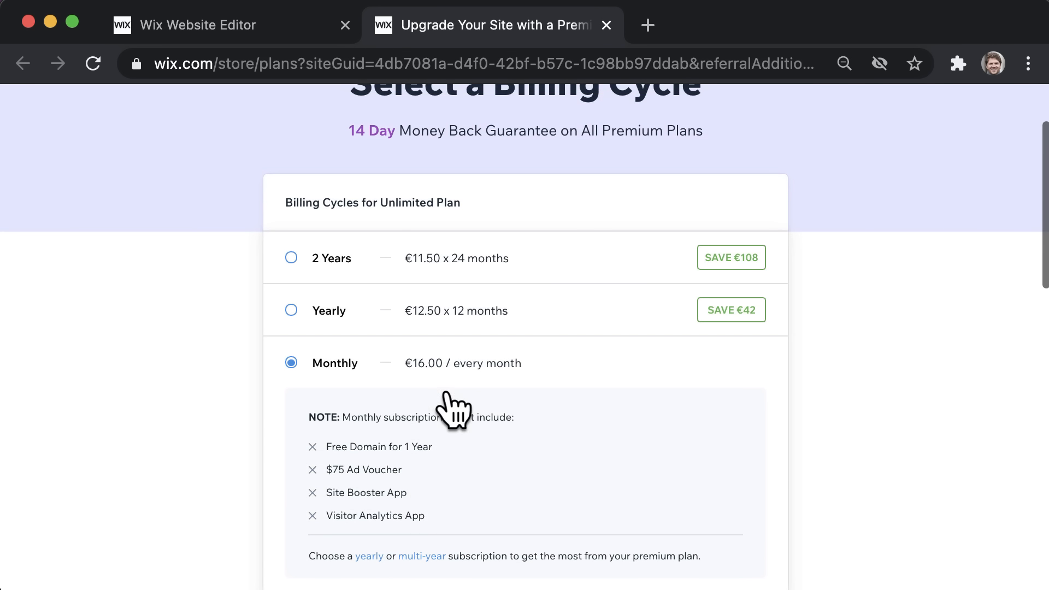
left_click(291, 310)
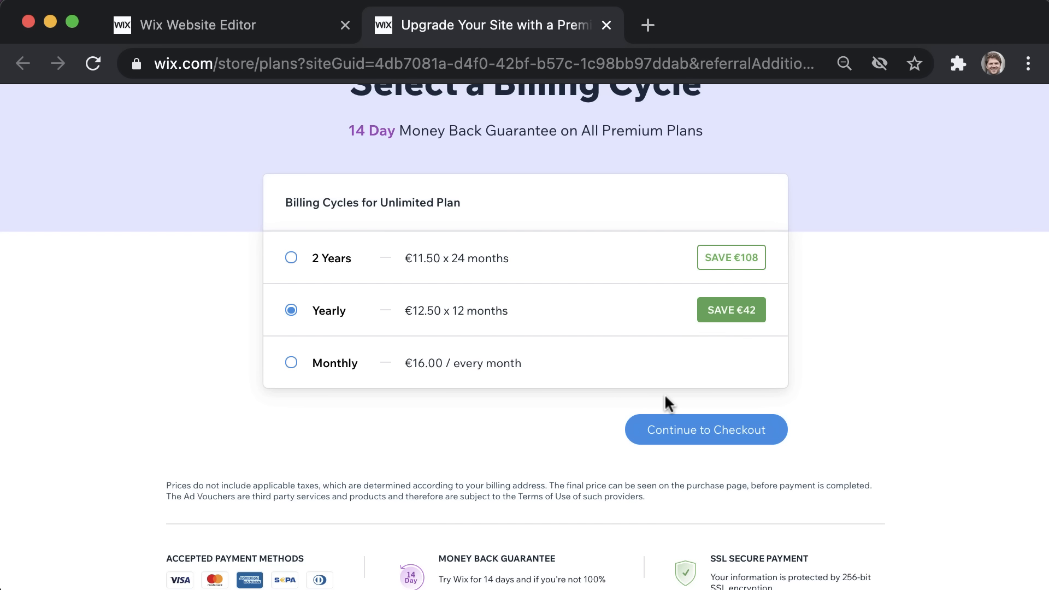
left_click(705, 431)
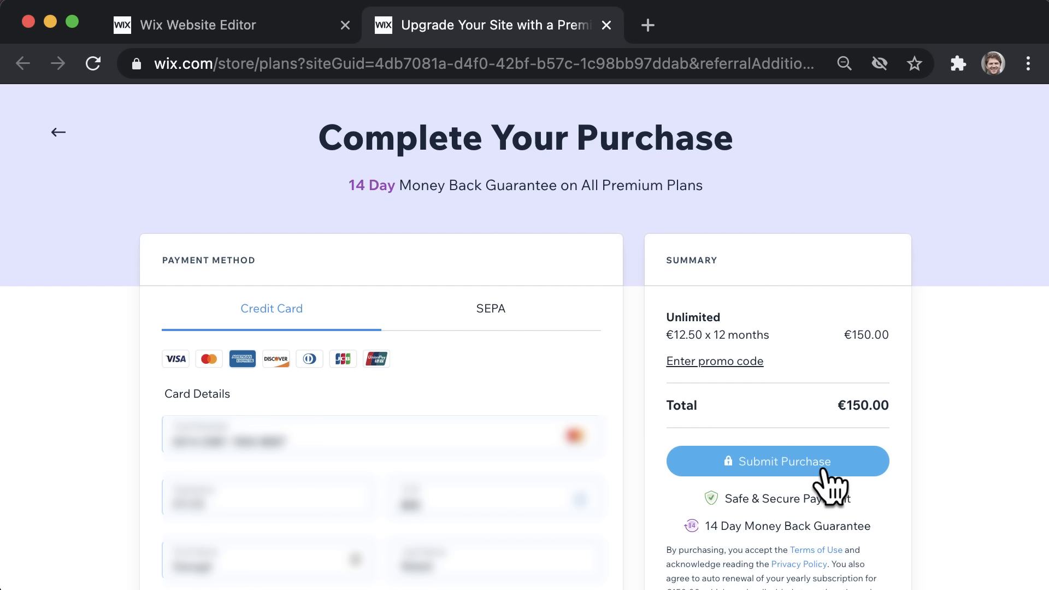
left_click(824, 468)
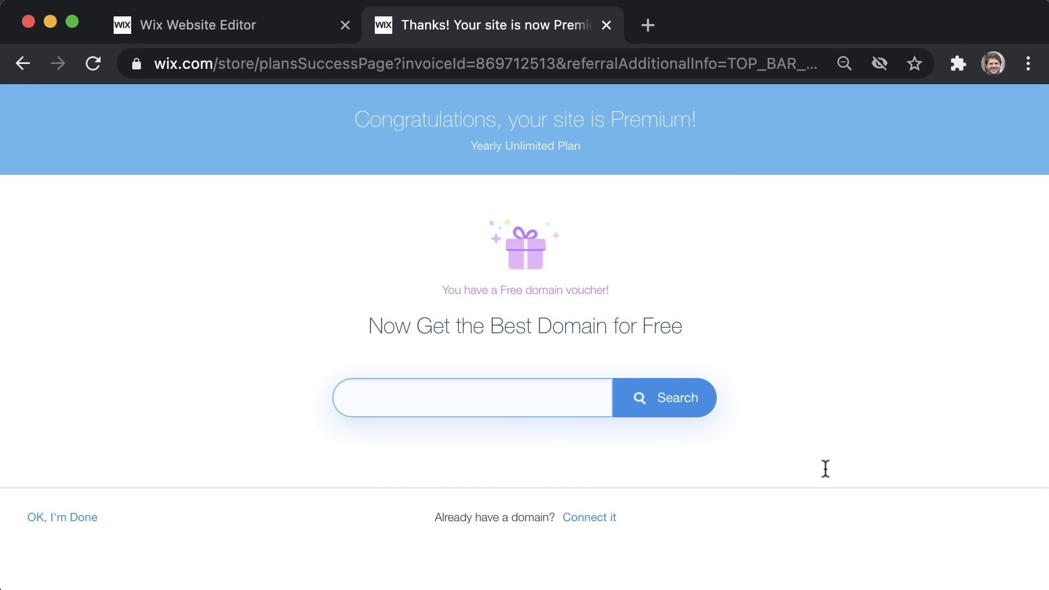
- Search for the .com domain in the site owner's name and claim it for 1 year with the prefilled contact info
type("daraghmwalsh")
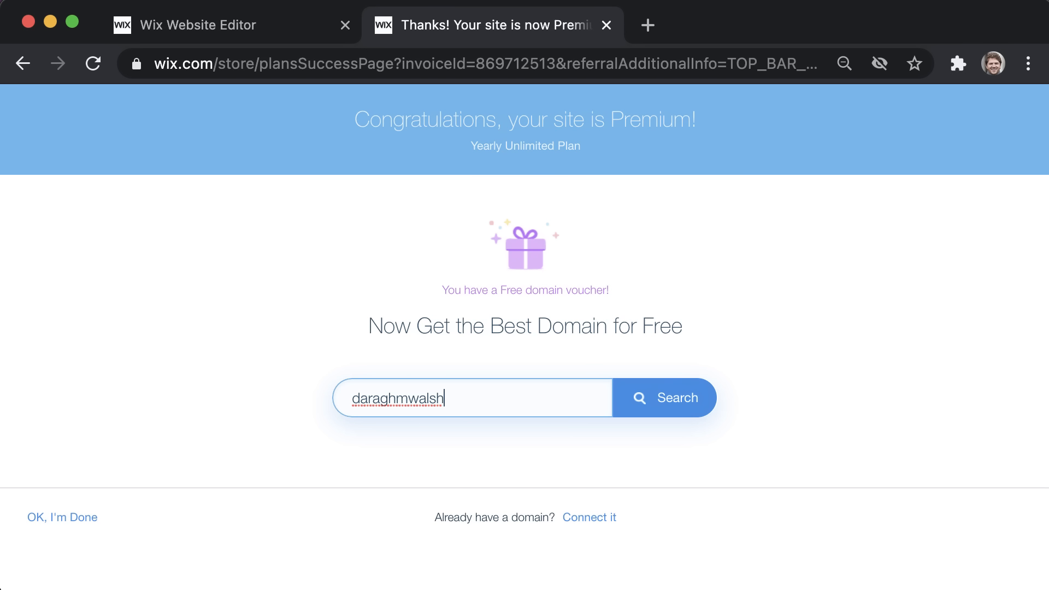
left_click(662, 403)
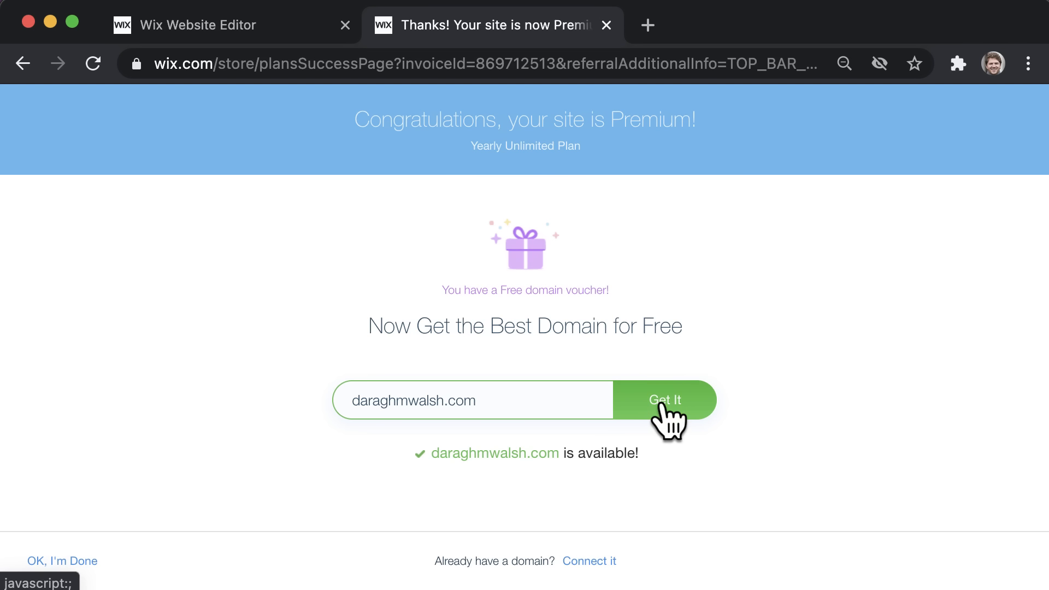
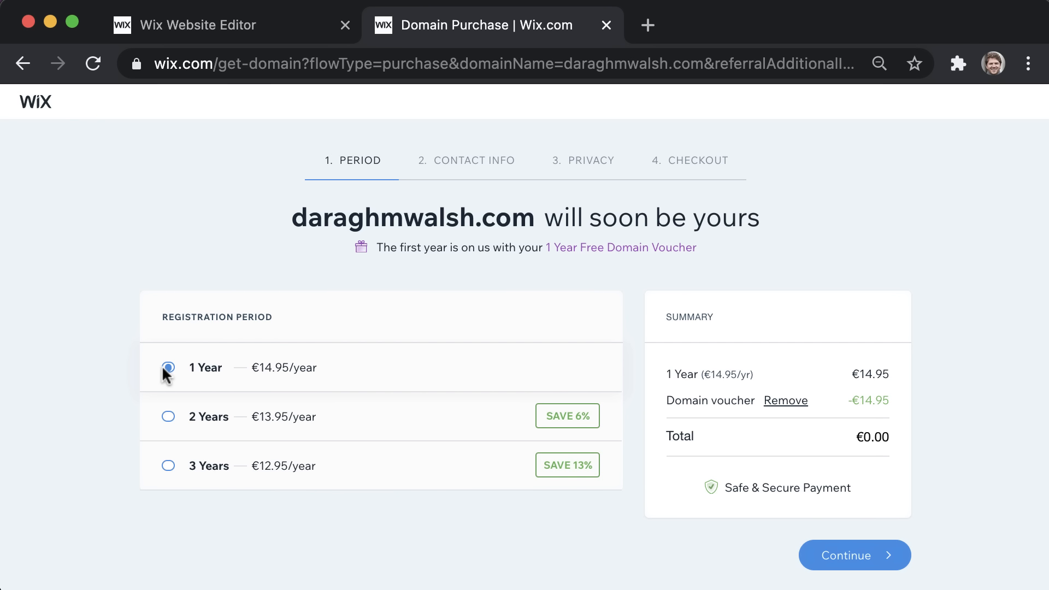
left_click(841, 554)
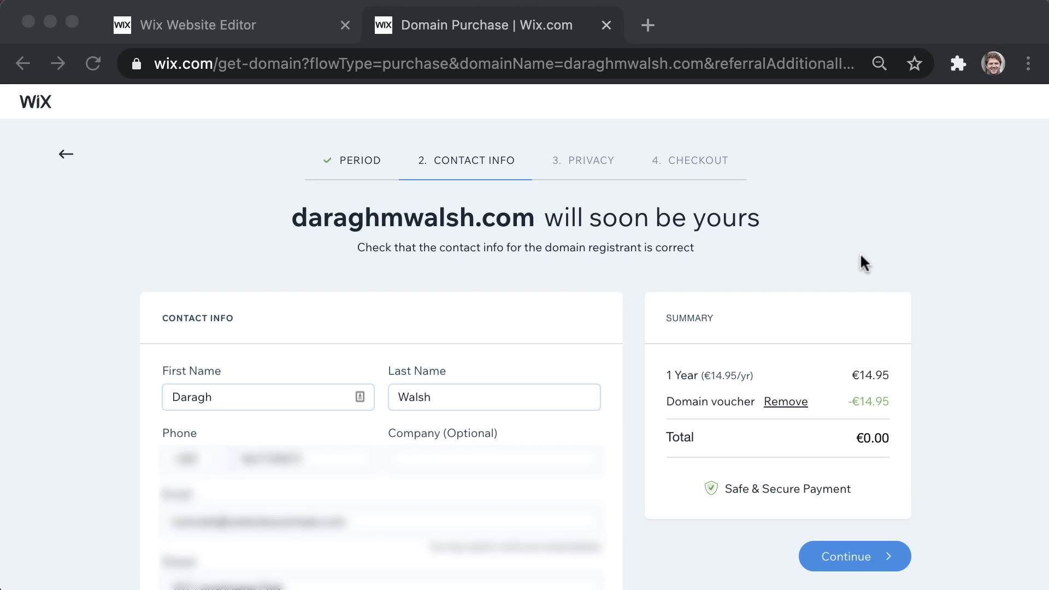
left_click(850, 556)
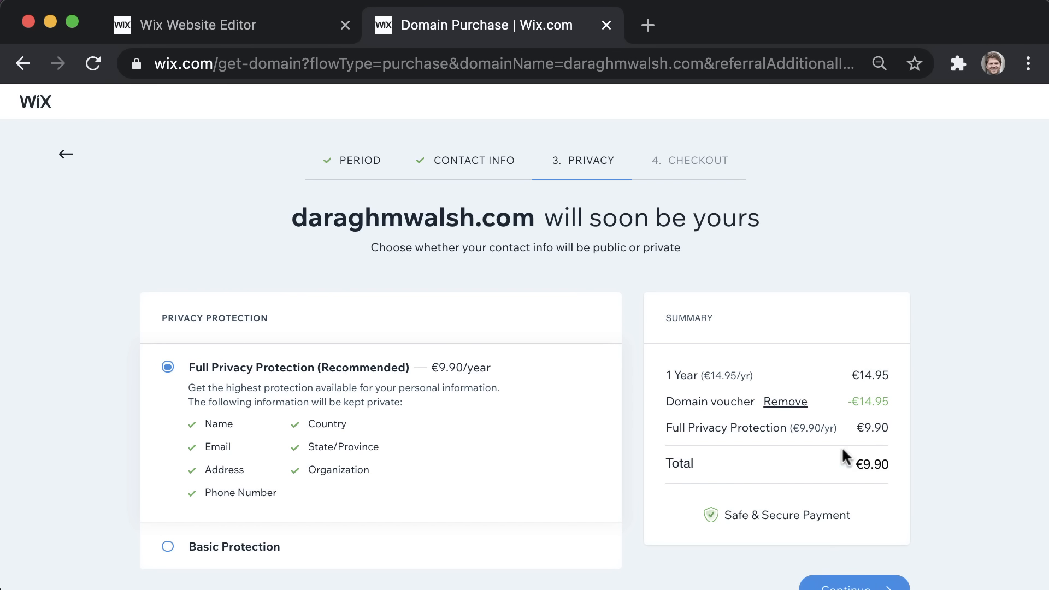
- Choose Basic Protection for the domain's contact info and submit the domain purchase with the saved payment method
scroll(92, 336, "down", 1)
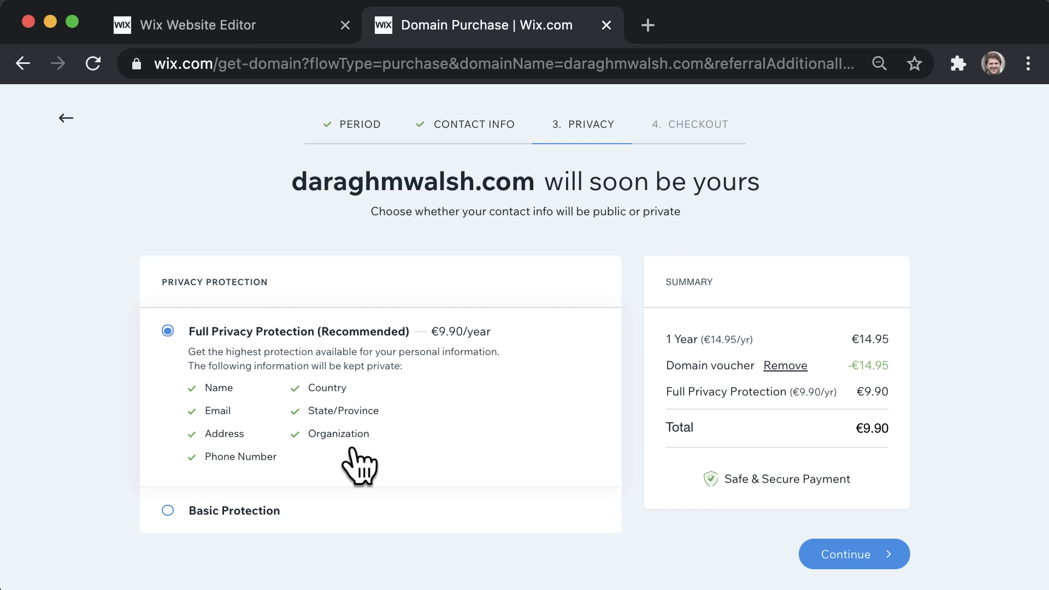
left_click(268, 506)
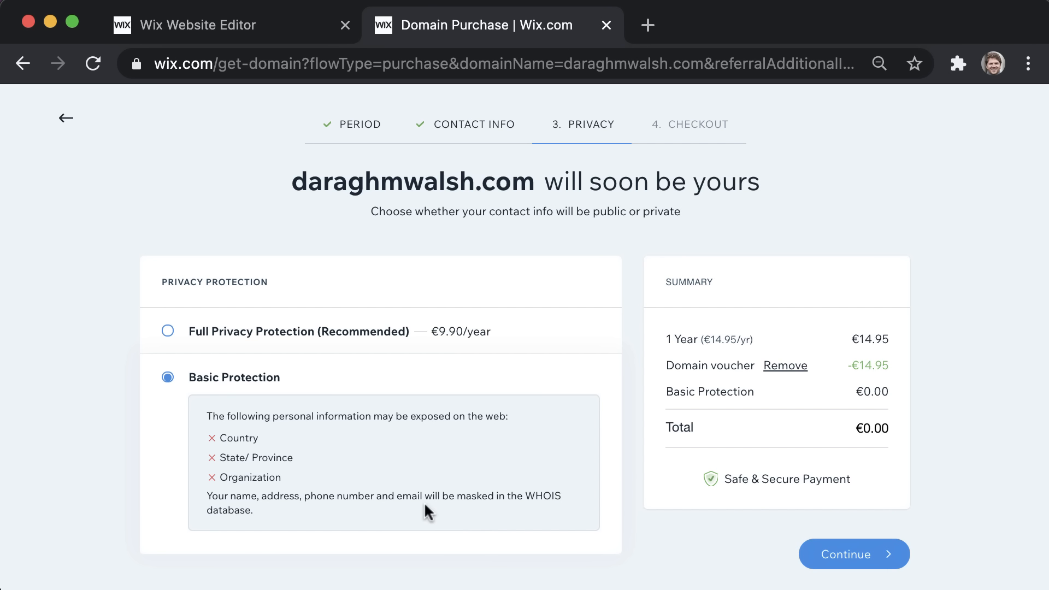
left_click(830, 554)
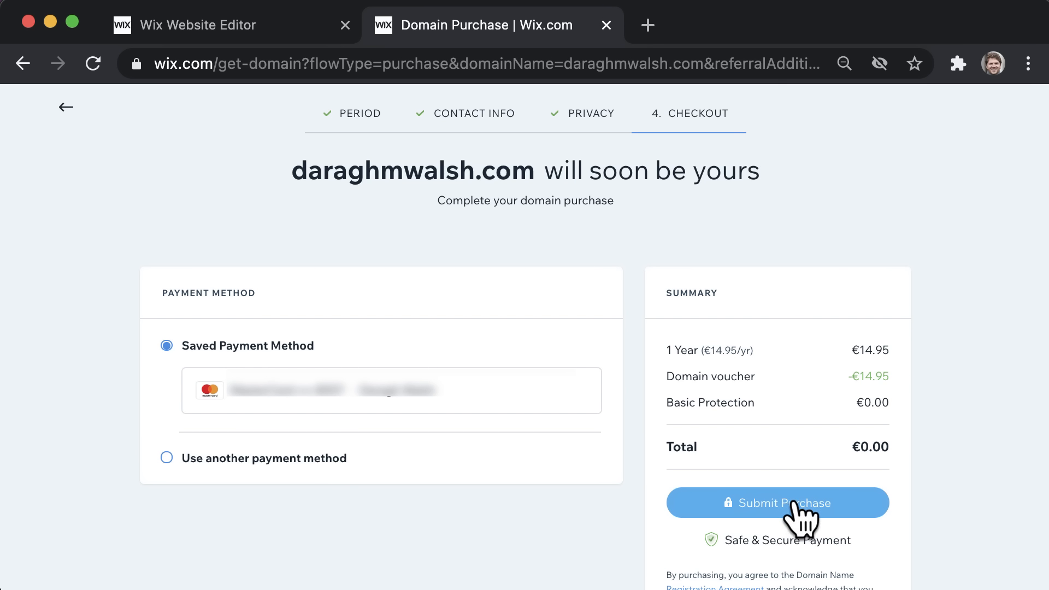
left_click(796, 500)
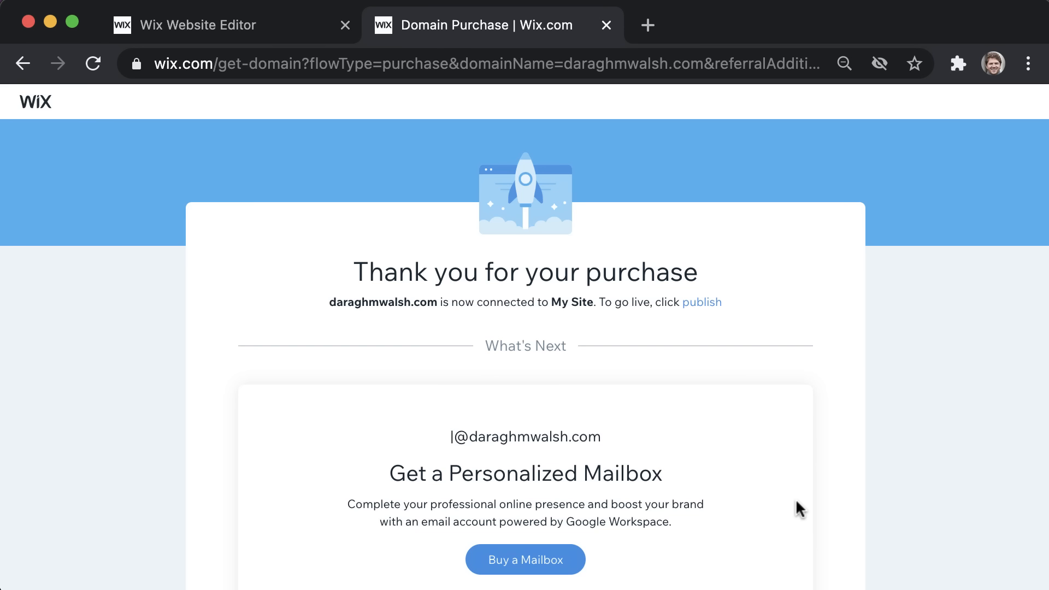
scroll(796, 498, "down", 4)
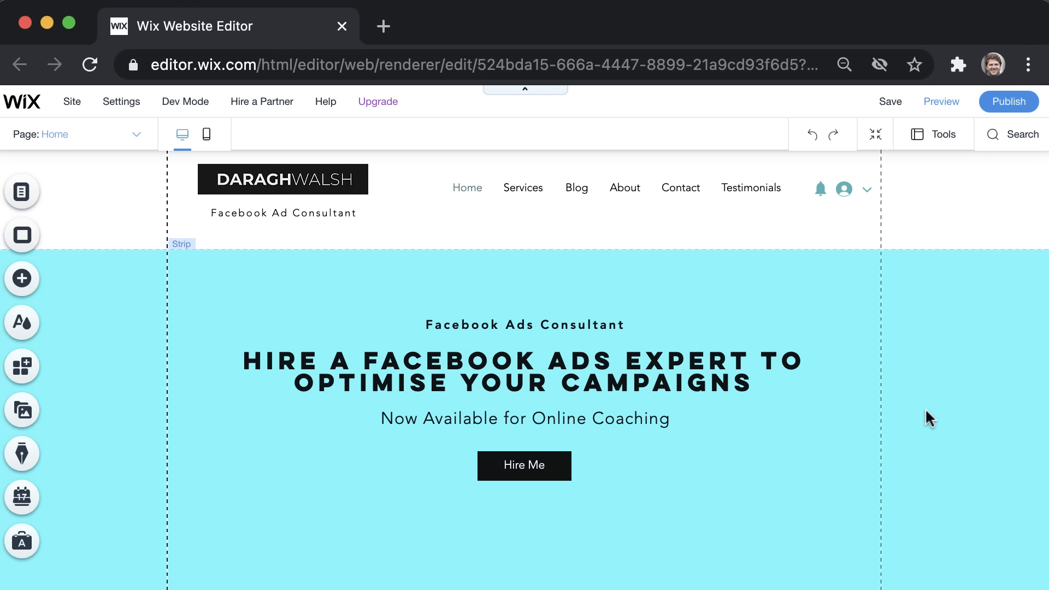
- Look through the personalized mailbox purchase for the new domain, skipping the entry of email addresses
mouse_move(130, 108)
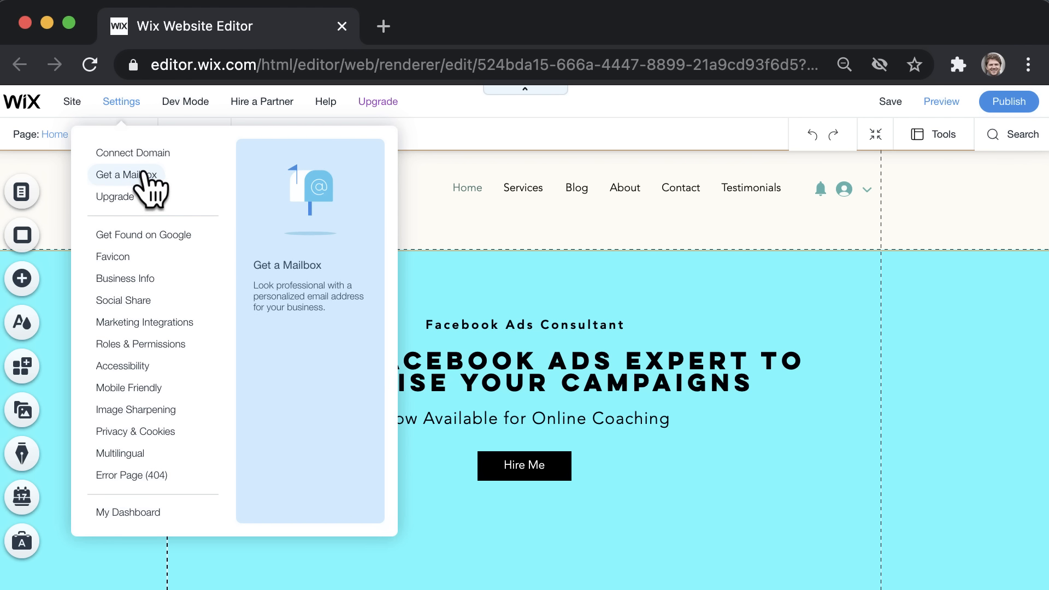
left_click(146, 174)
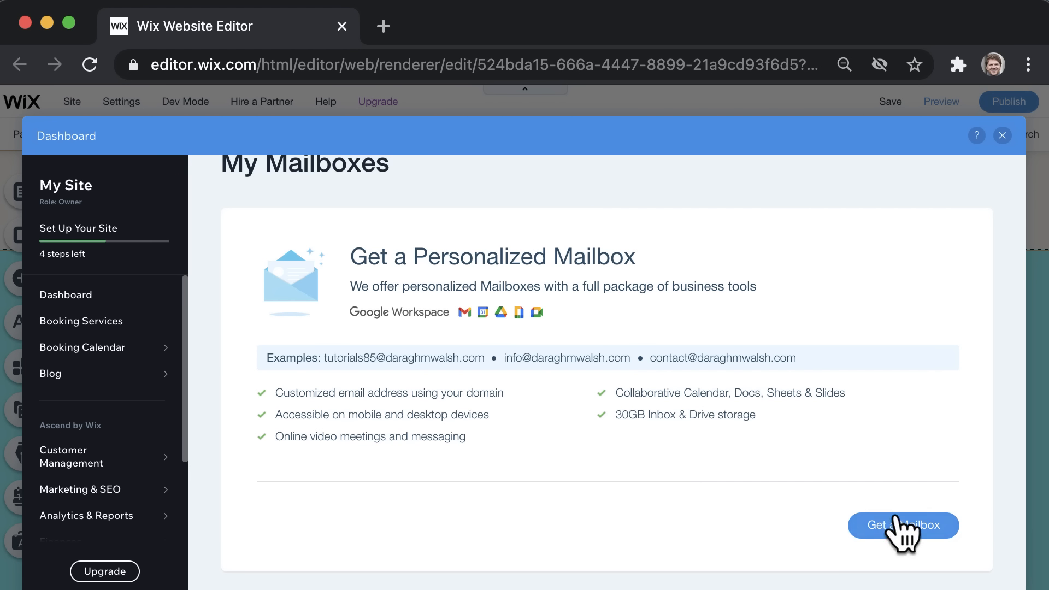
left_click(915, 523)
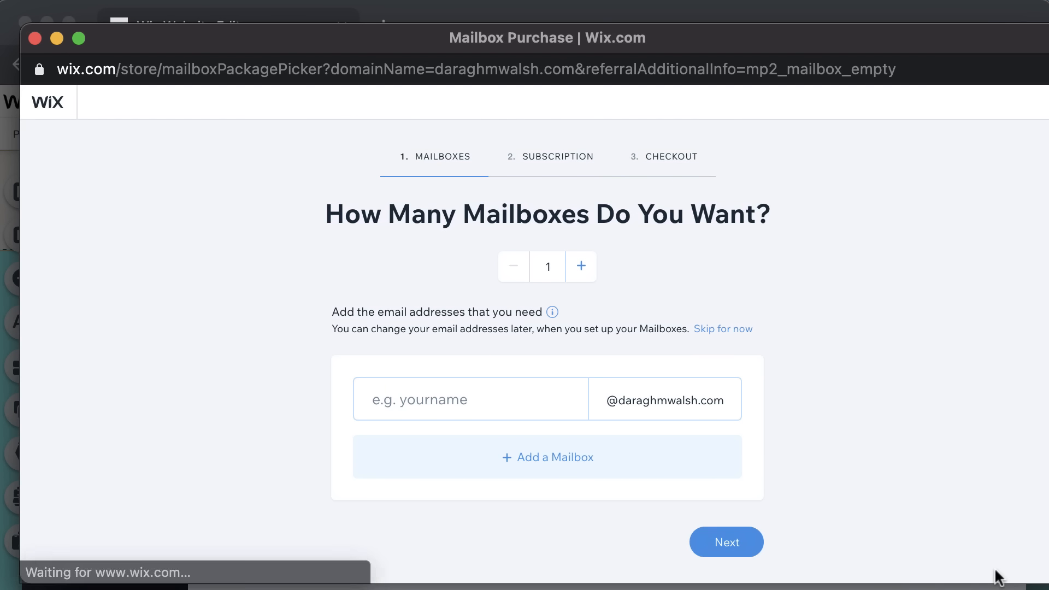
left_click(410, 404)
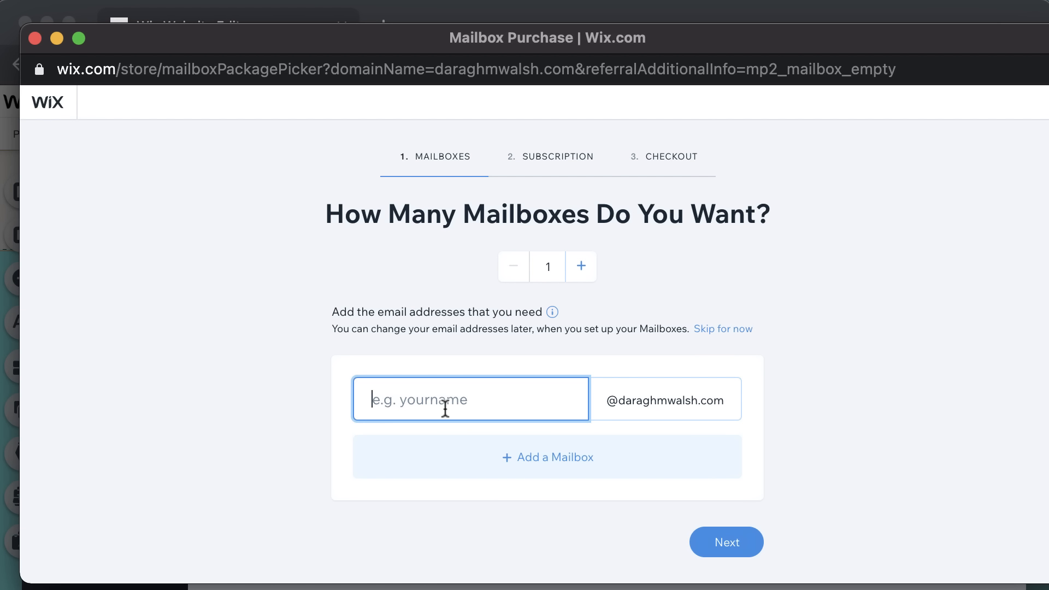
left_click(723, 327)
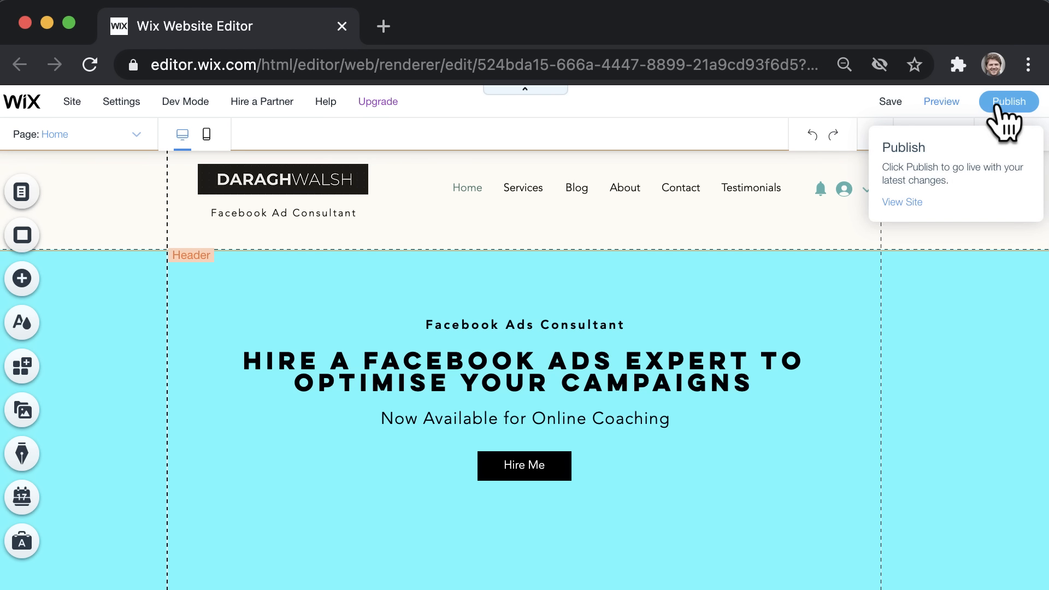
- Publish the site and open the live version to check its custom domain address
left_click(999, 104)
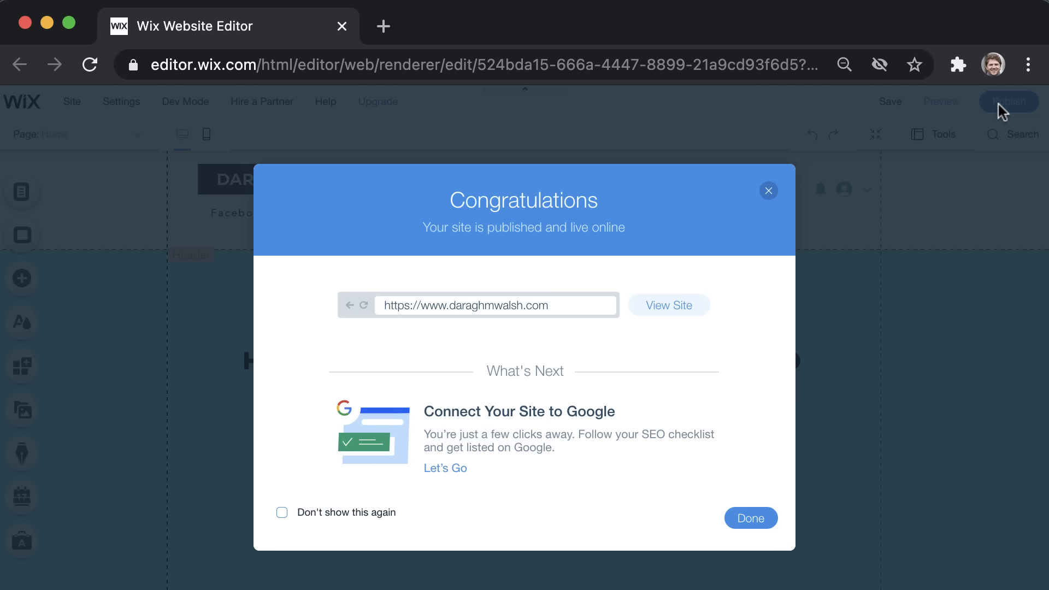
left_click(683, 309)
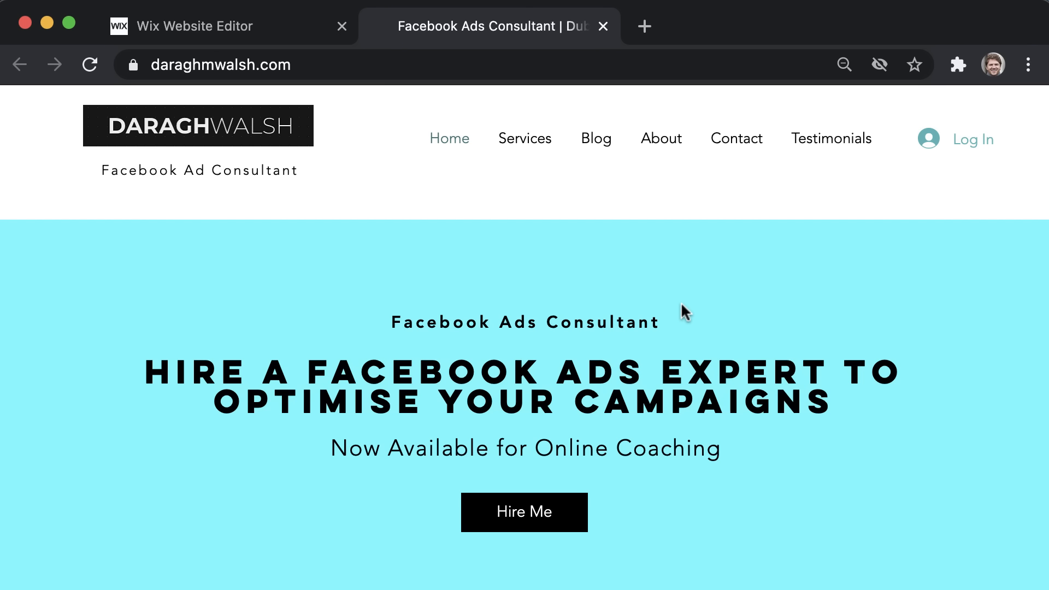
left_click(249, 66)
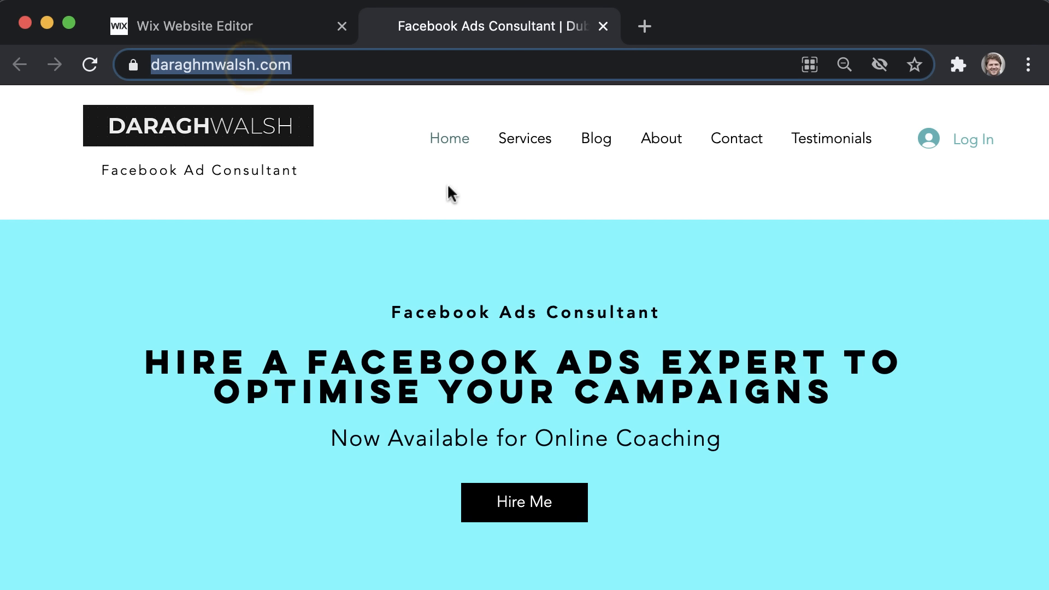
scroll(541, 241, "up", 1)
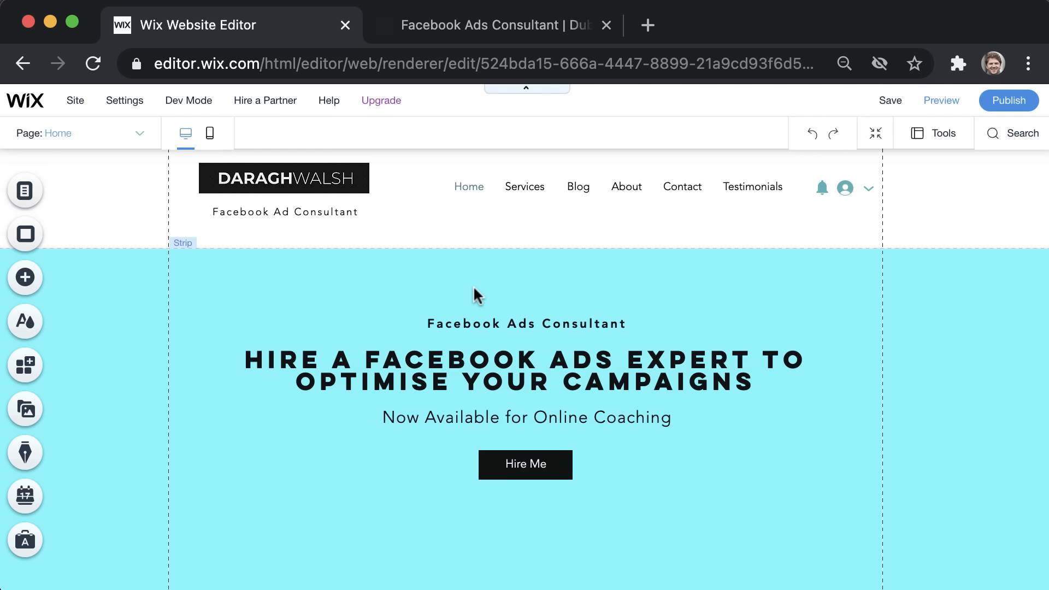
- Unpublish the site through the Website Settings in its Wix dashboard
mouse_move(125, 101)
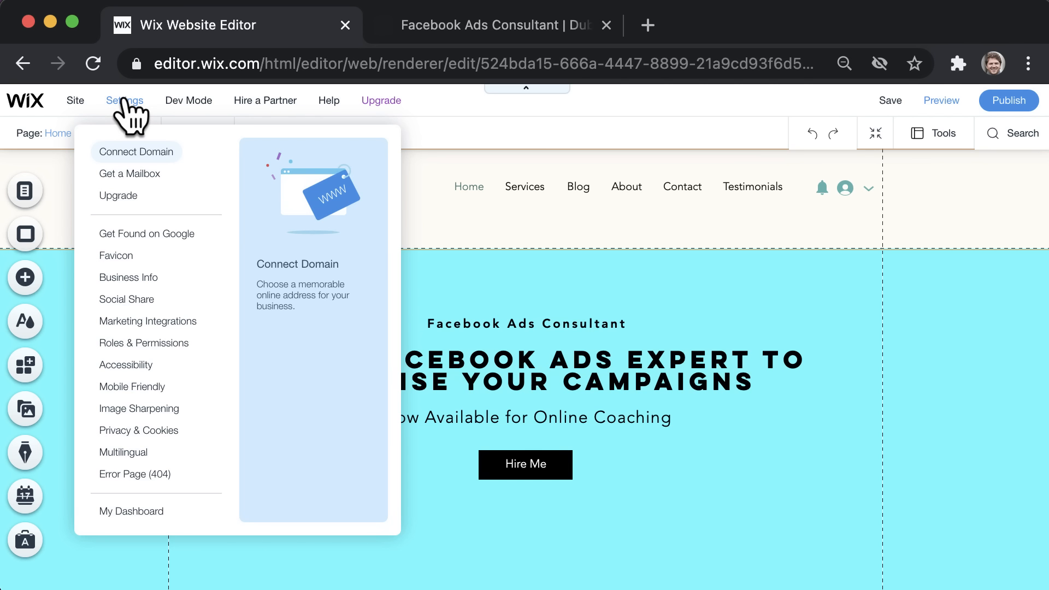
left_click(146, 508)
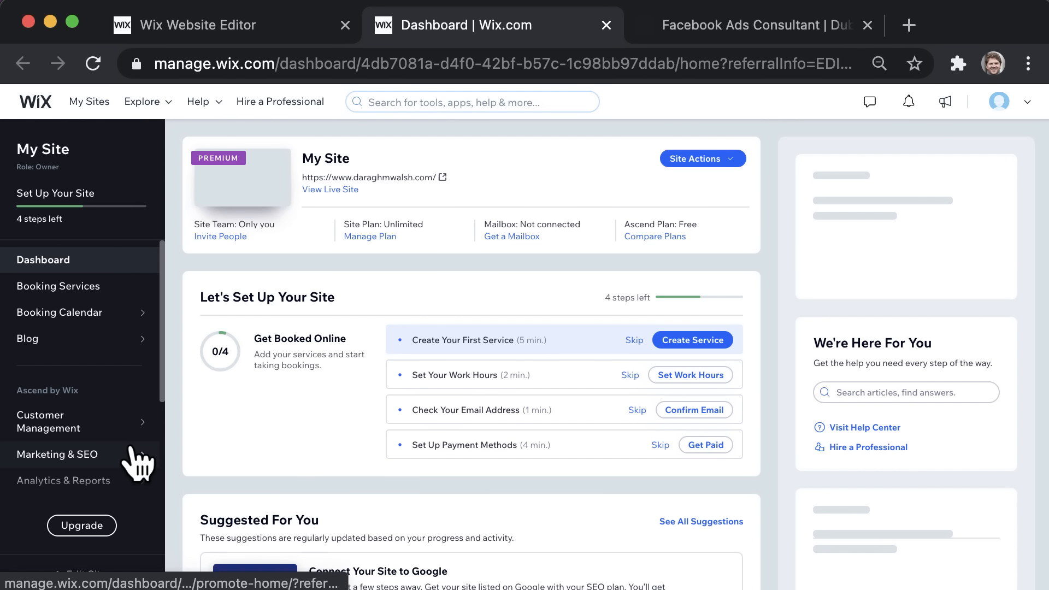
scroll(137, 462, "down", 3)
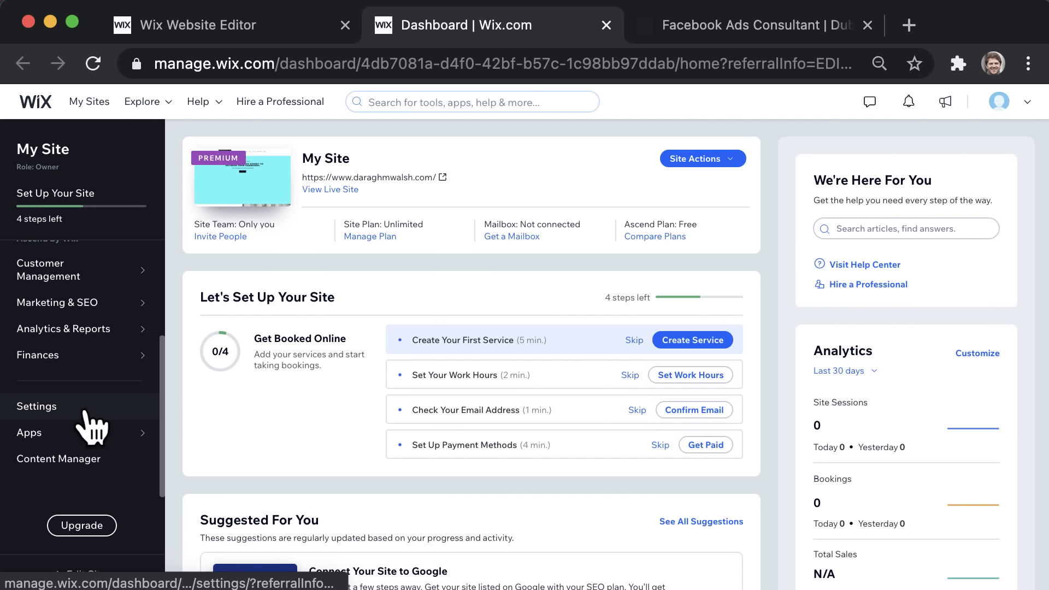
left_click(85, 411)
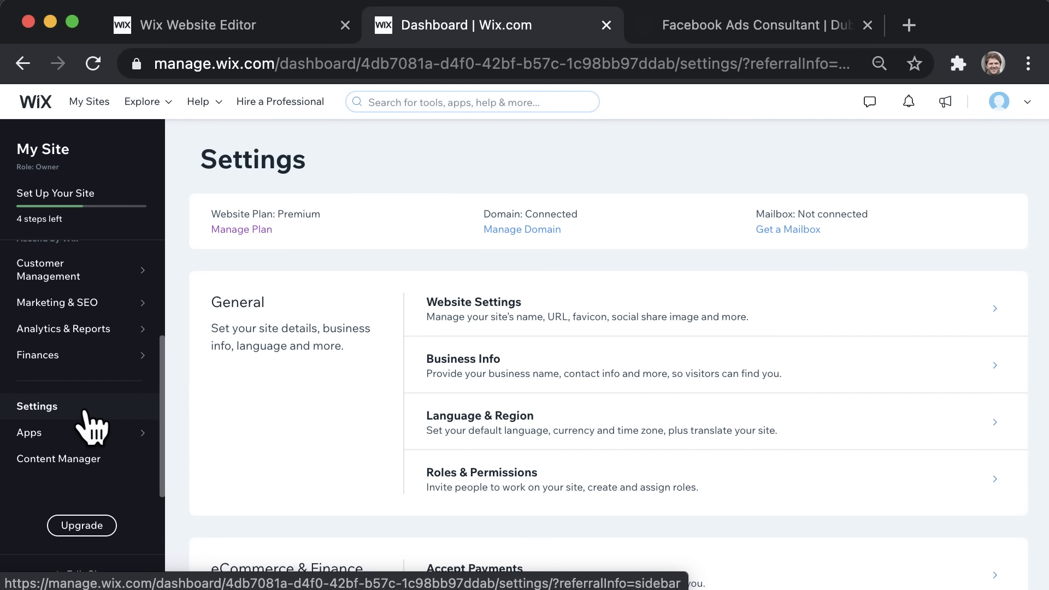
left_click(576, 314)
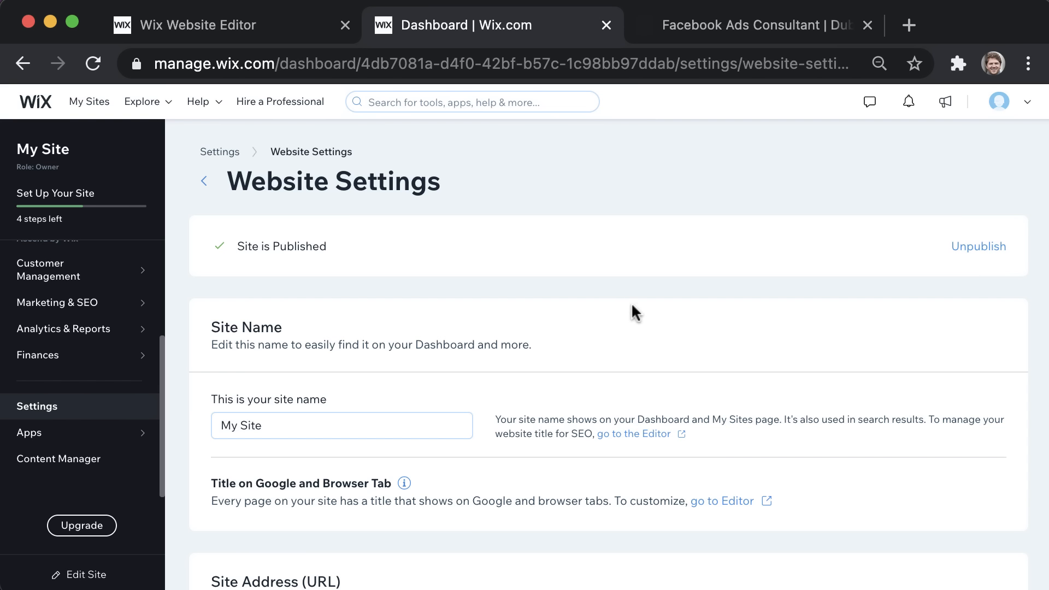
left_click(973, 247)
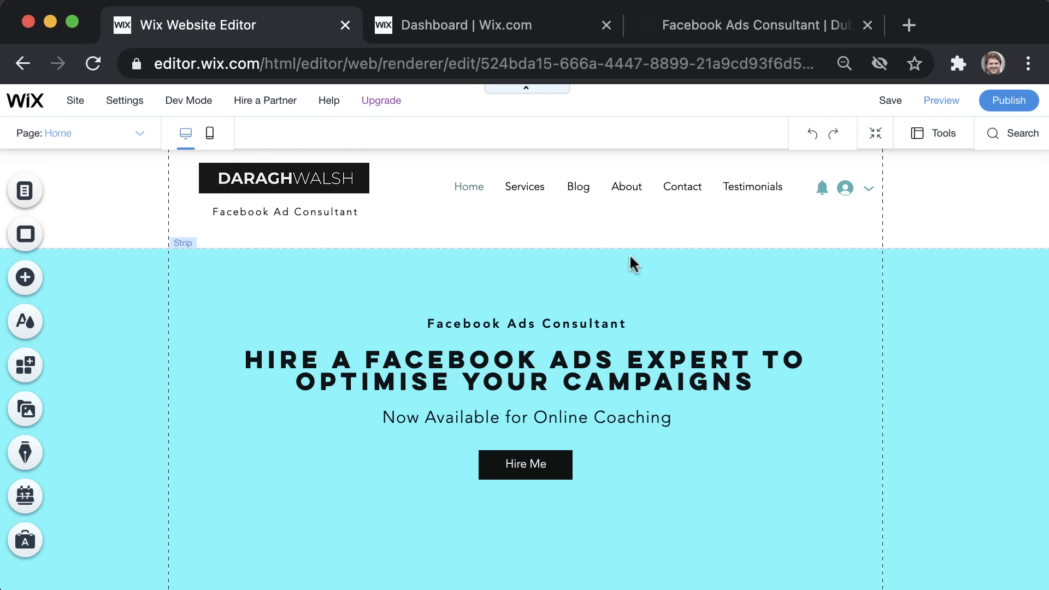
- Return to the site's dashboard from the editor and open the Transfer Site action for My Site
mouse_move(127, 98)
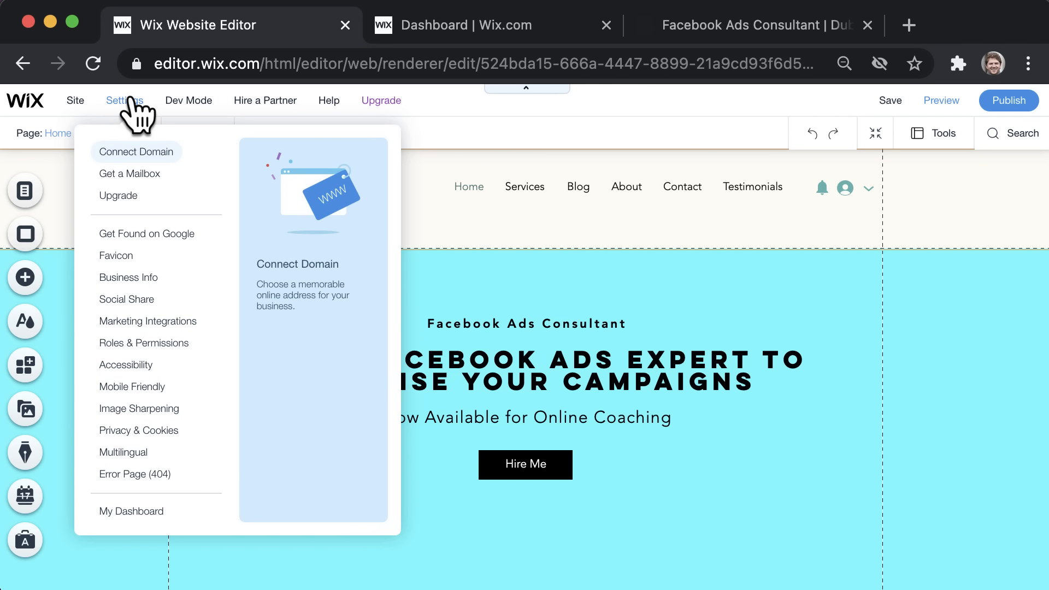
left_click(133, 512)
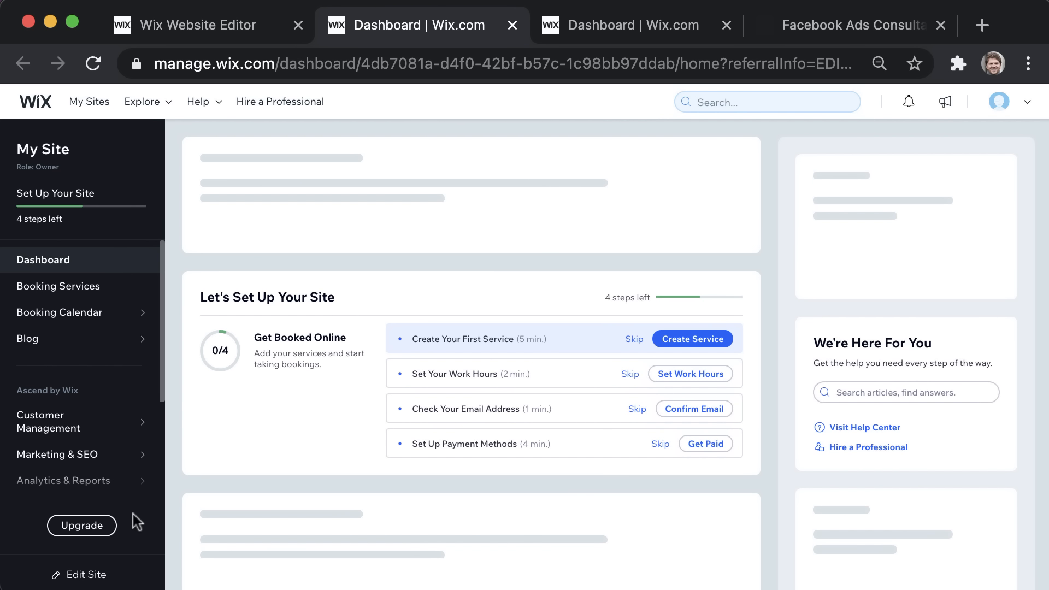
left_click(731, 160)
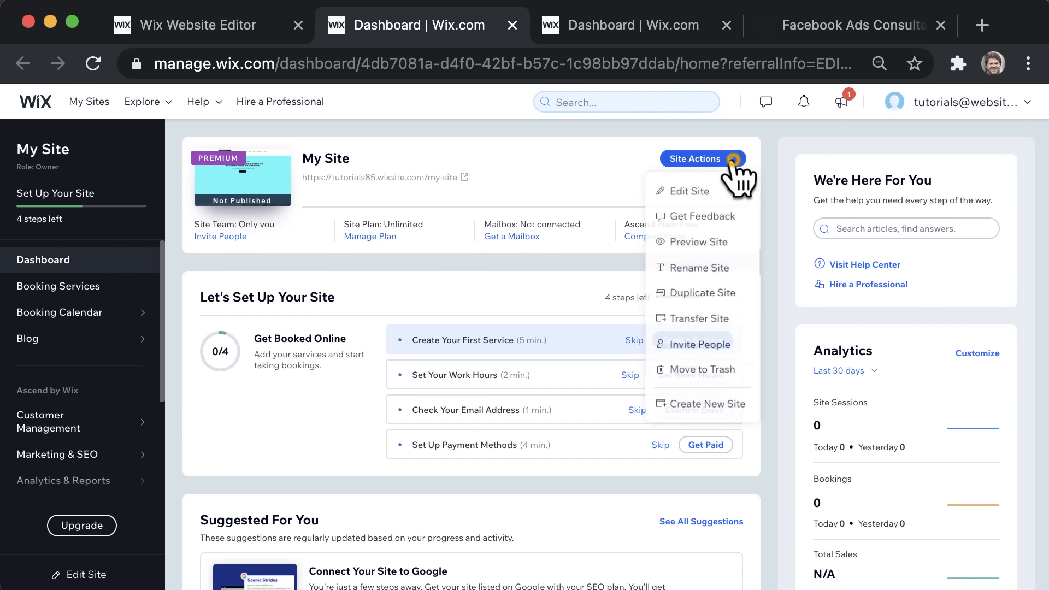
left_click(711, 319)
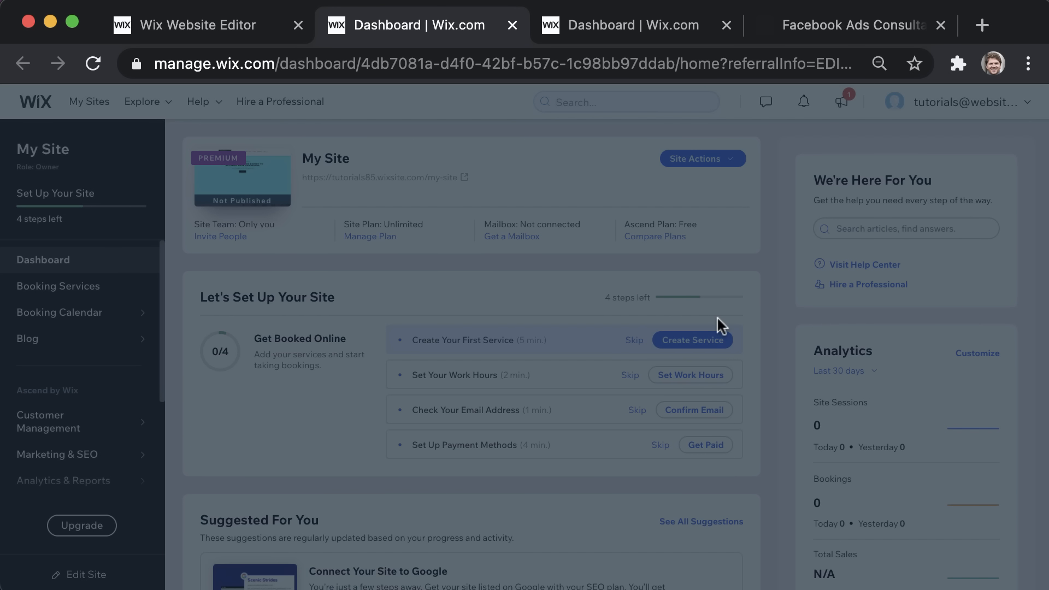